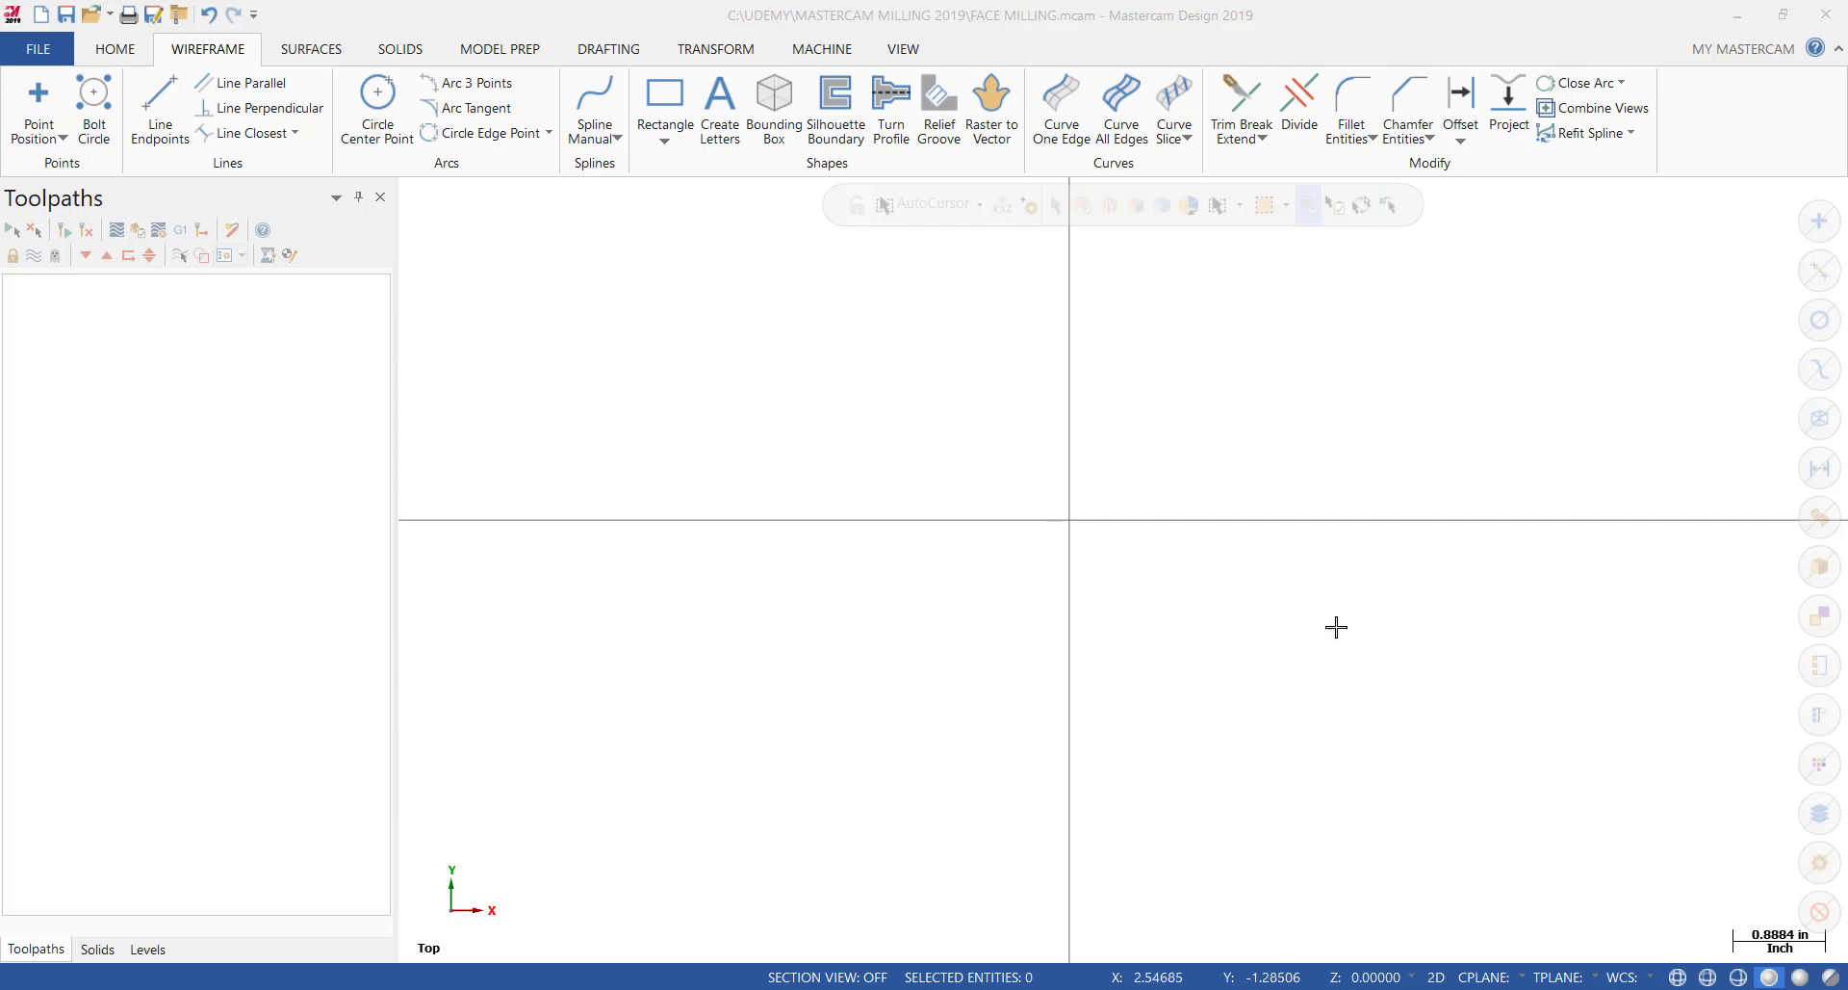
# Set the graphics view to Top (WCS) and construction mode to 2D
pyautogui.rightClick(1336, 401)
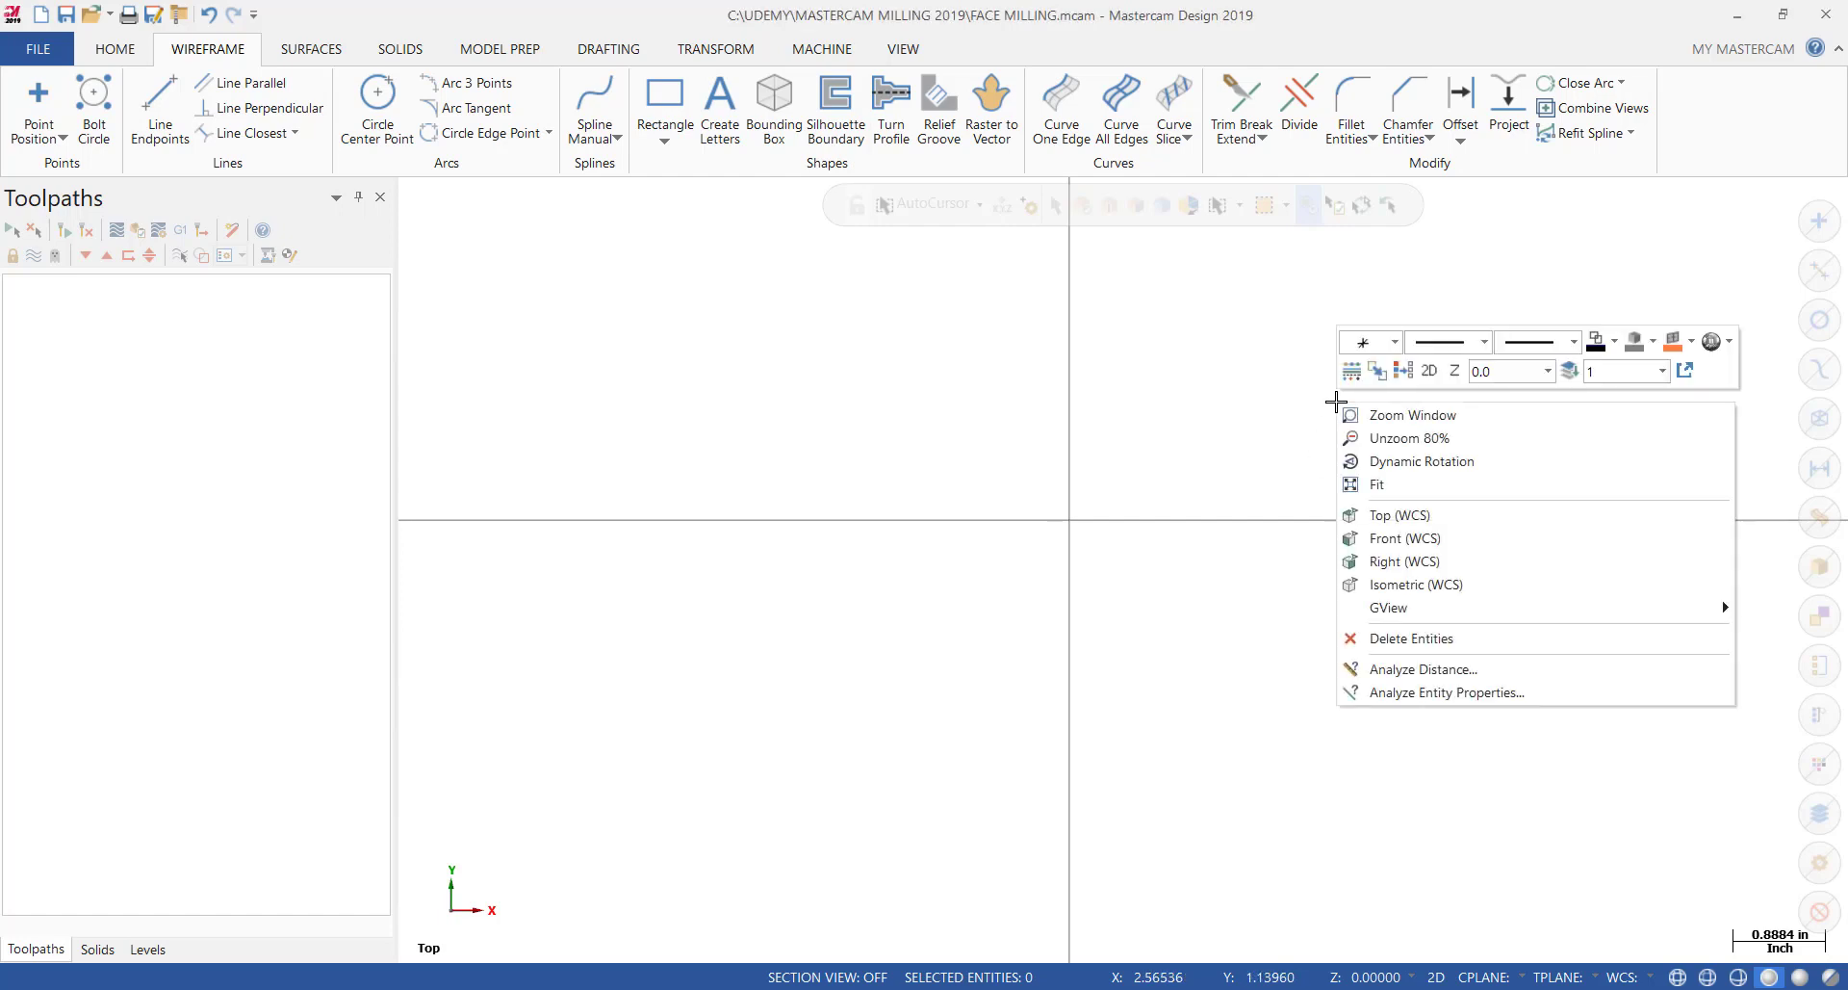
pyautogui.click(1387, 520)
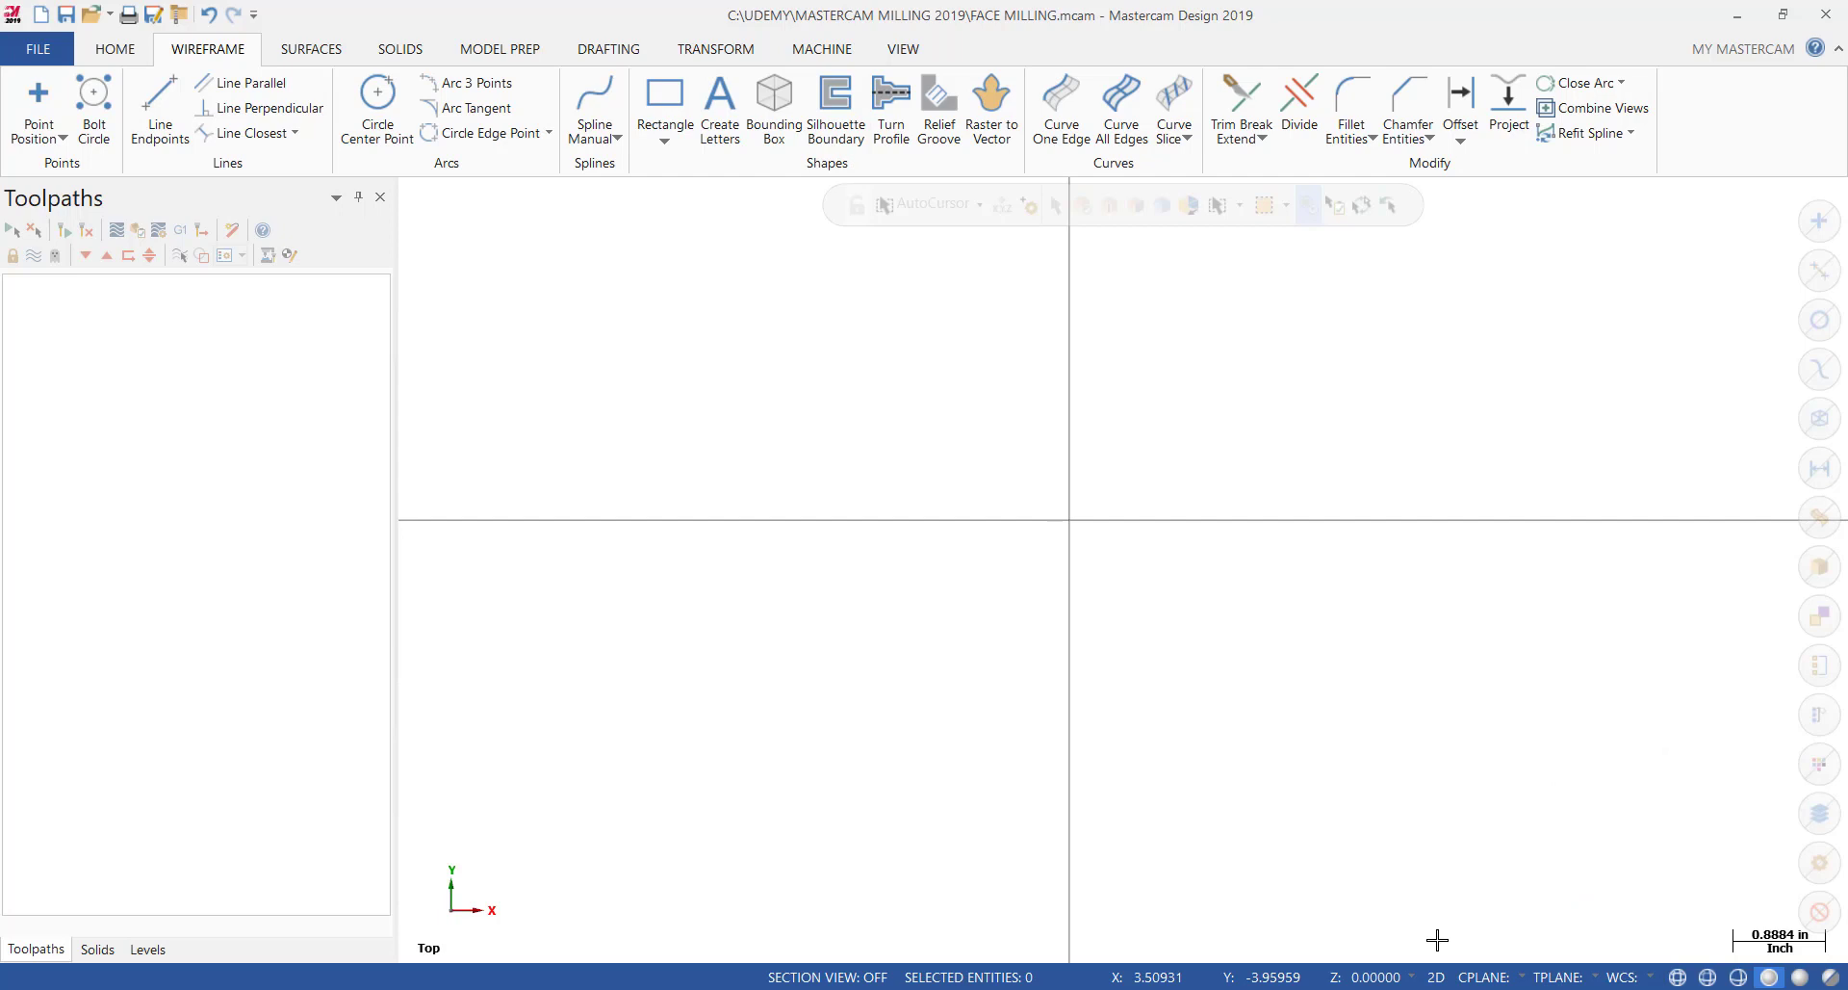
pyautogui.click(1437, 977)
# Toggle Show Axes off and back on from the View display options
pyautogui.click(909, 52)
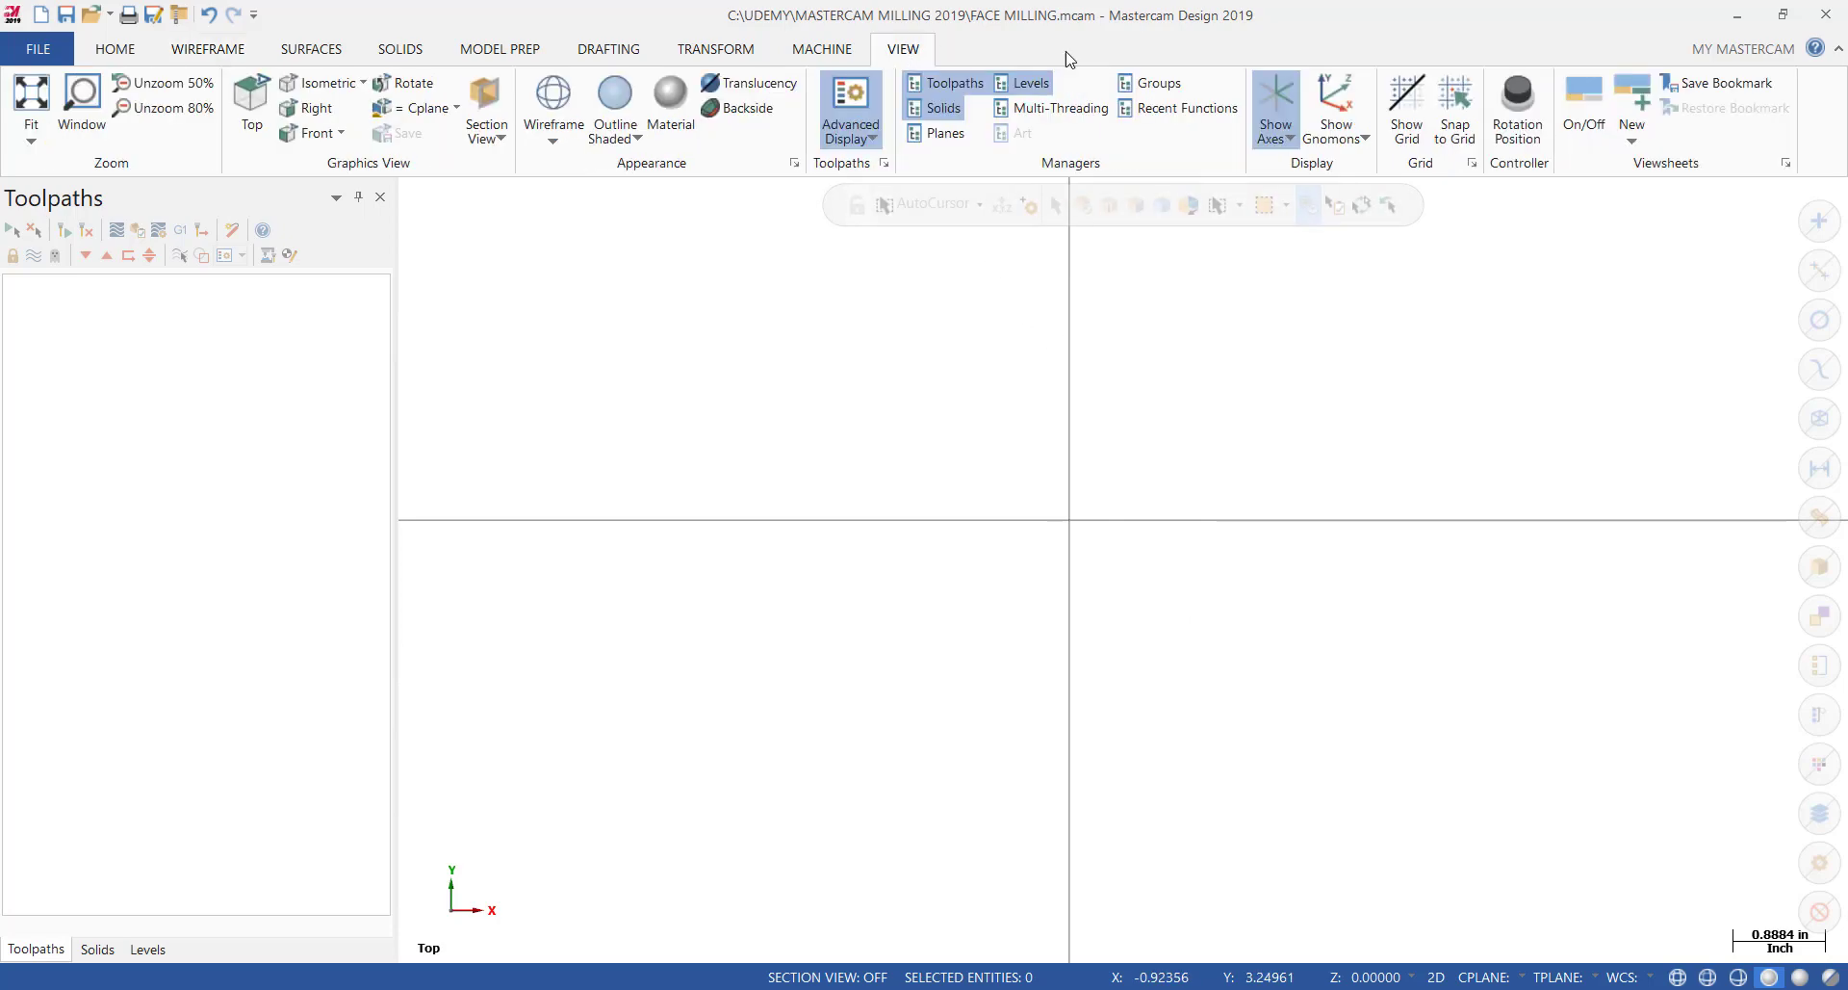
pyautogui.click(1279, 96)
pyautogui.click(1279, 96)
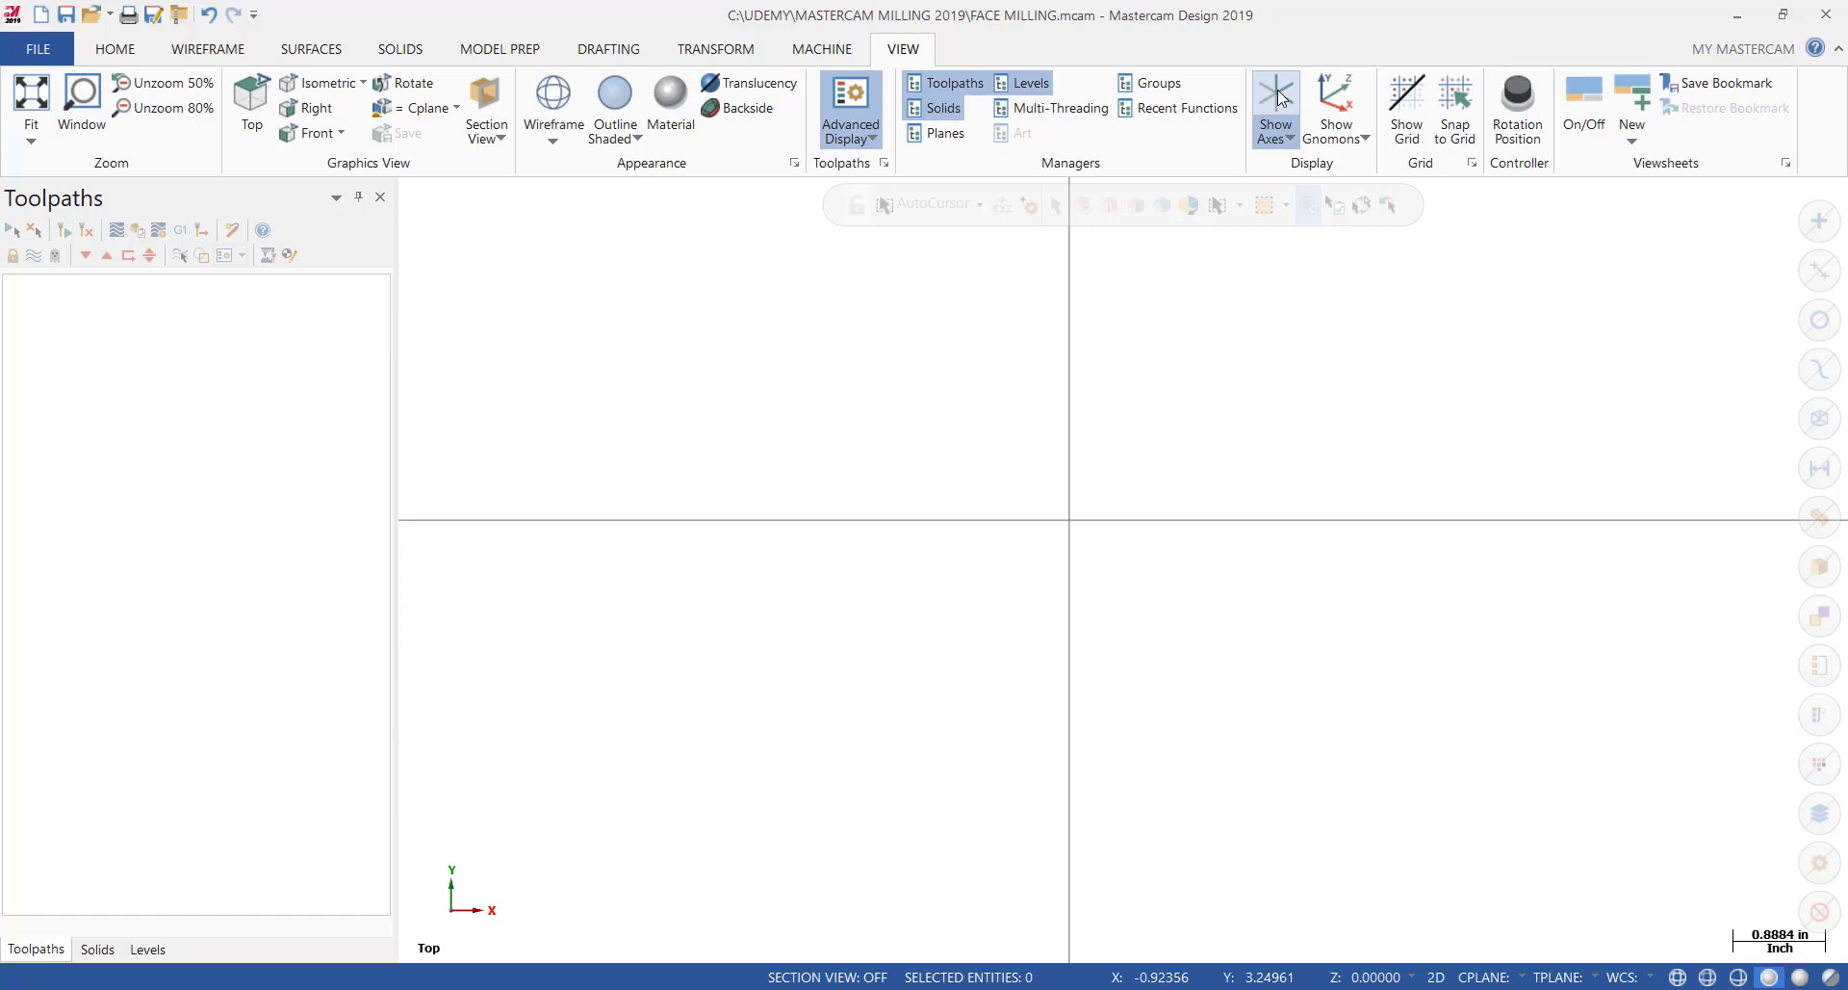
# Start a Rectangular Shape with its origin anchored at the top-left corner
pyautogui.click(236, 50)
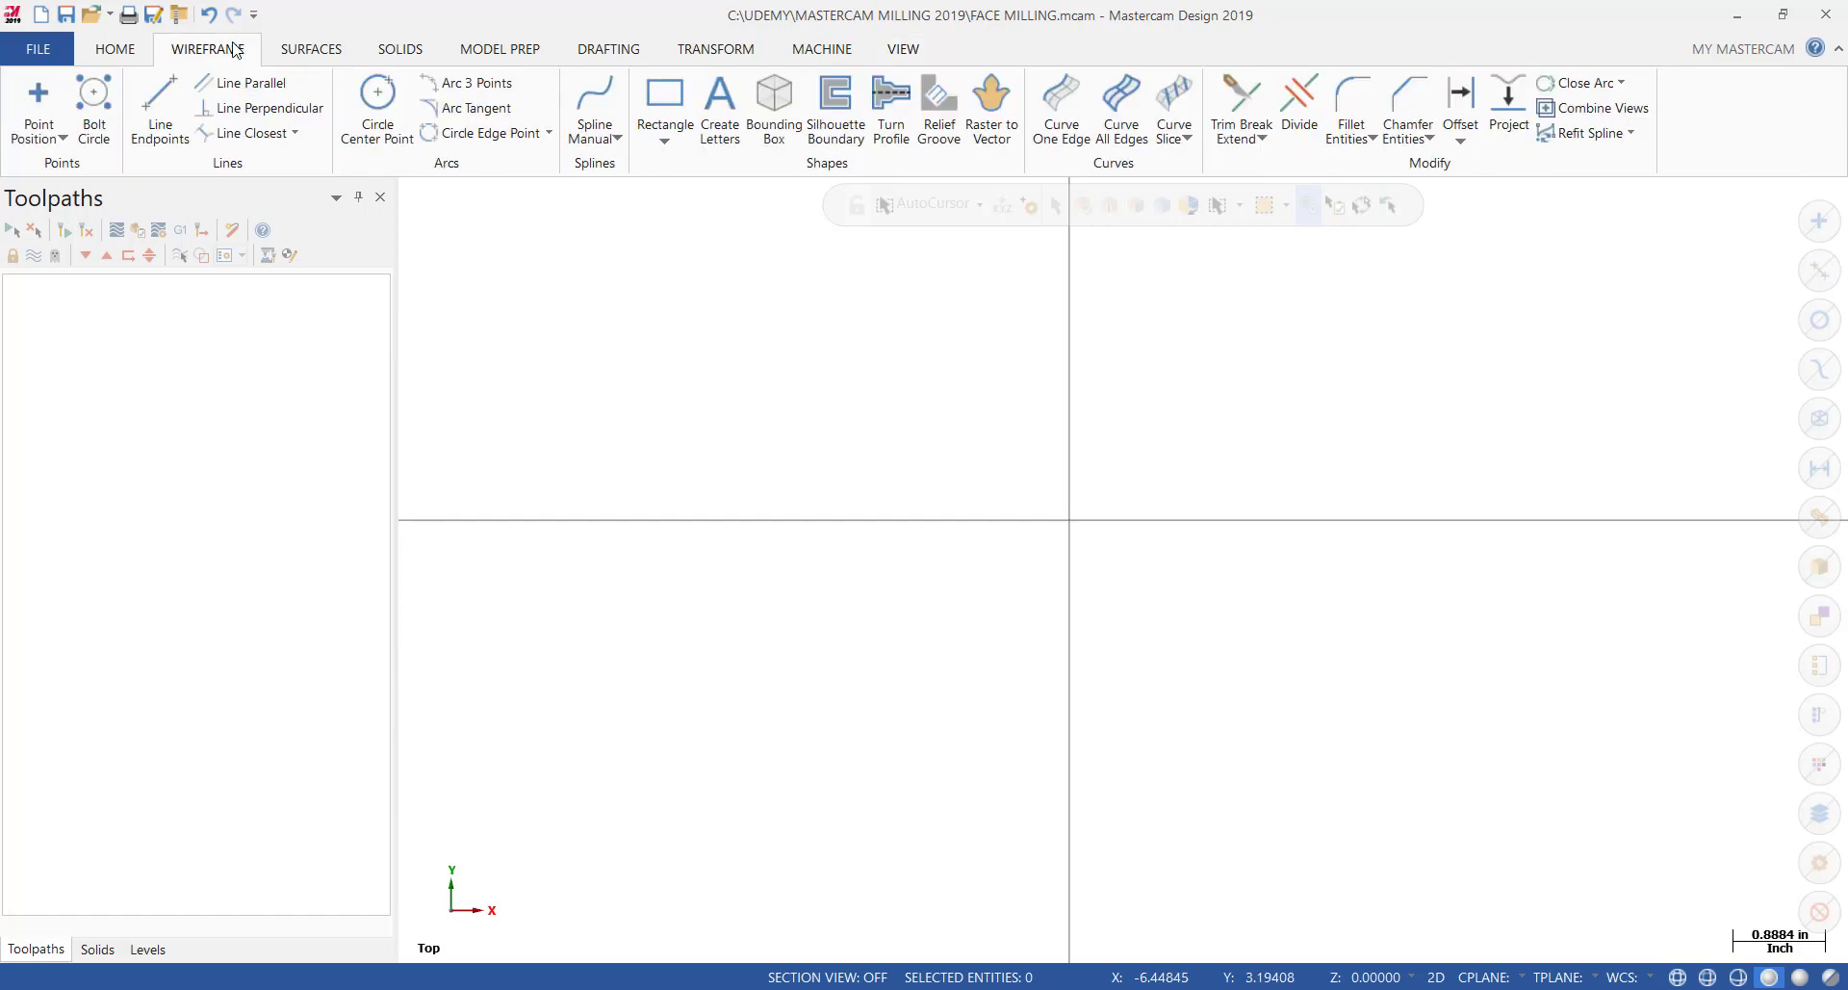
pyautogui.click(665, 141)
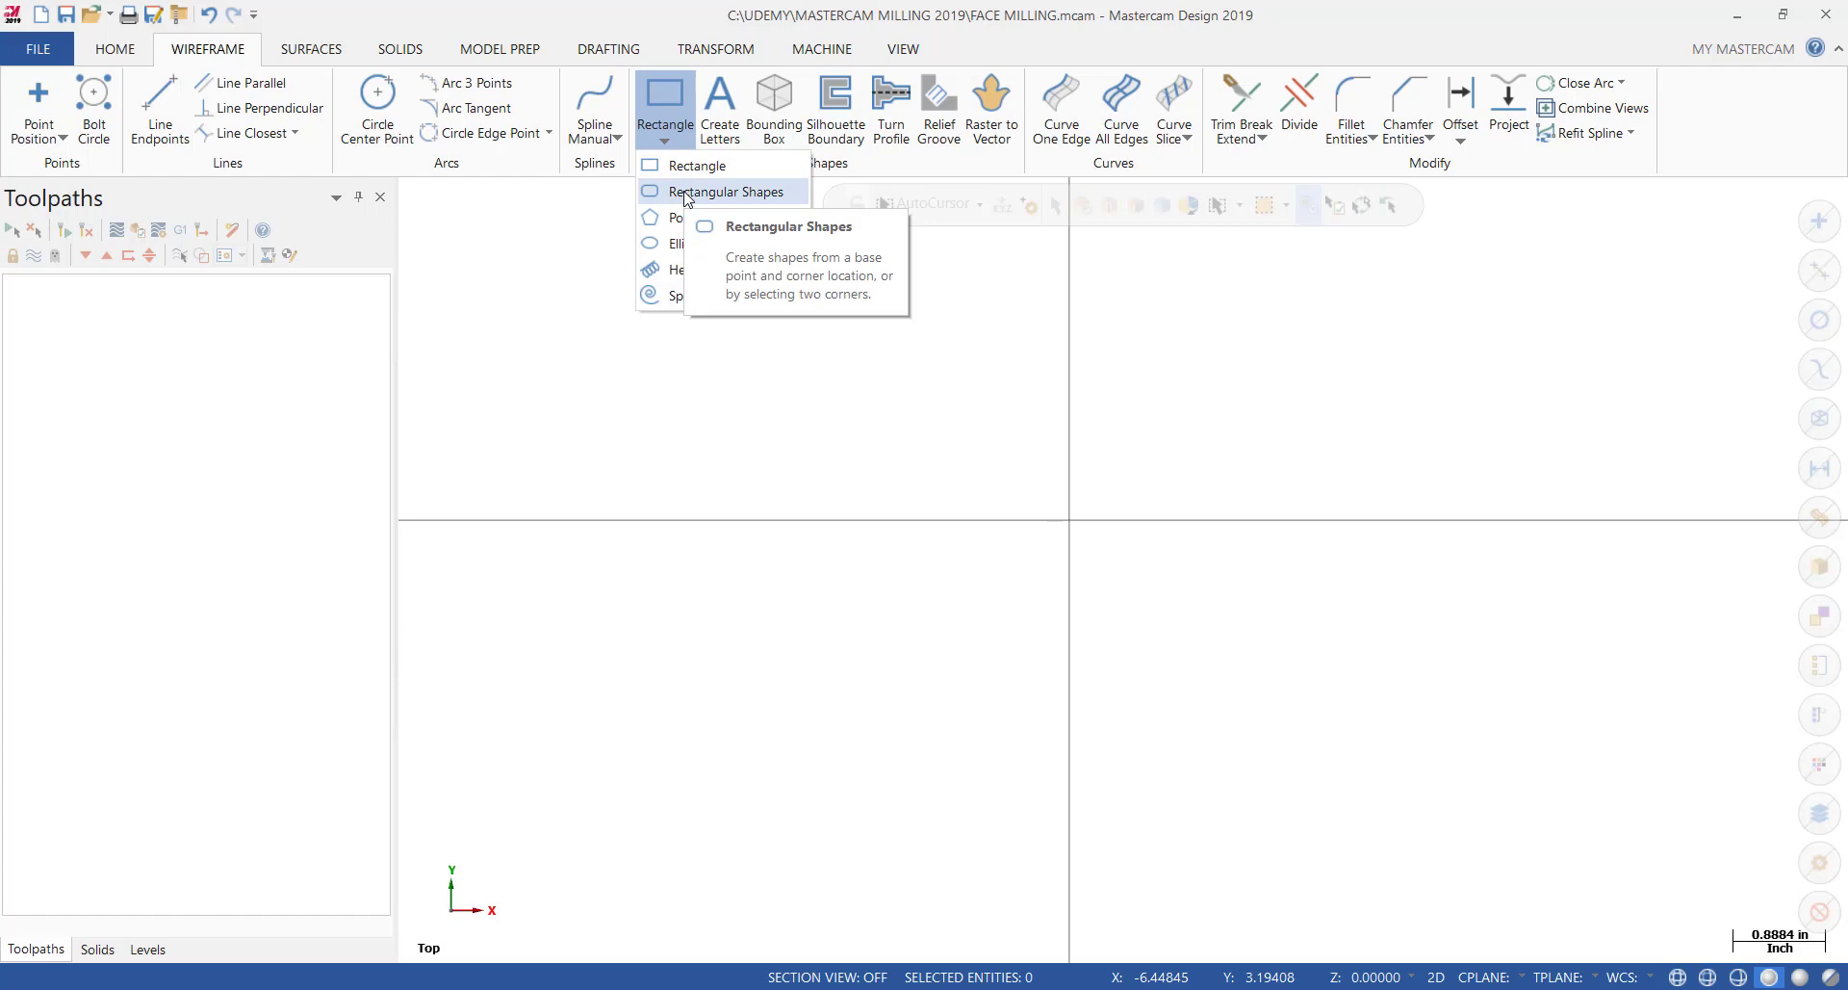
pyautogui.click(687, 193)
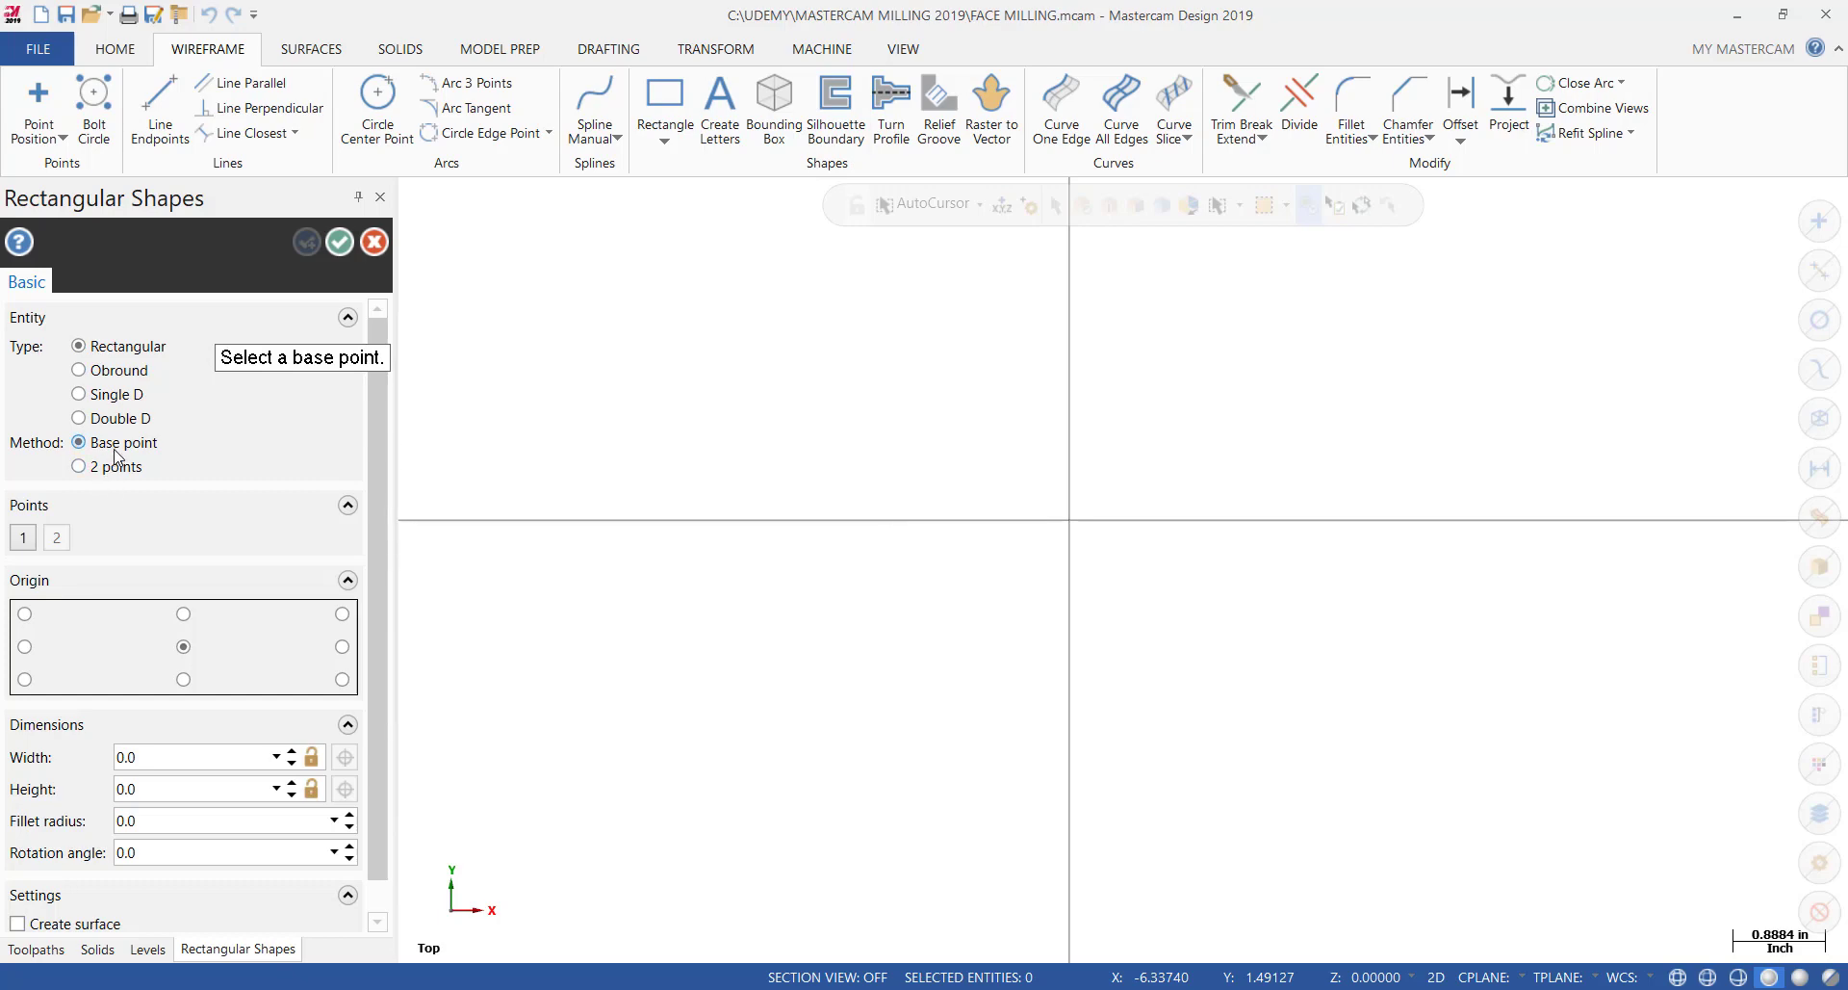
pyautogui.click(26, 614)
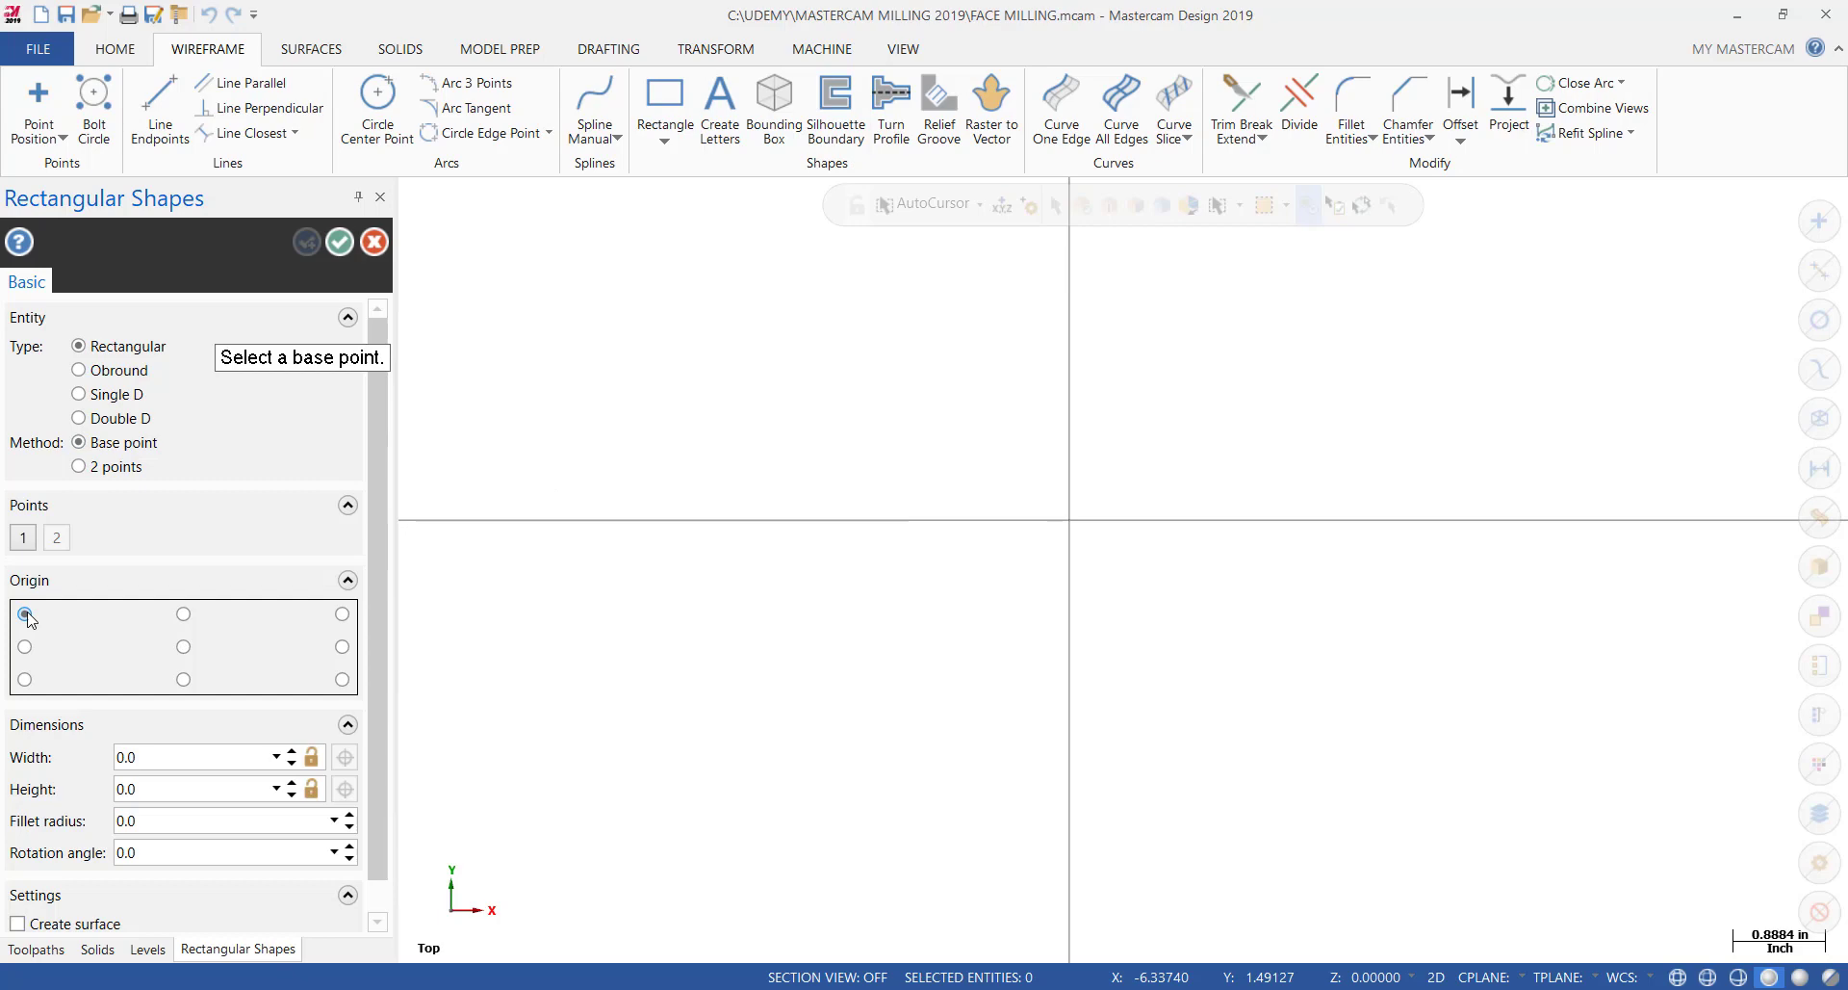
# Draw the rectangle 6 wide and 4 high at the origin and confirm it
pyautogui.click(161, 761)
pyautogui.write('6.')
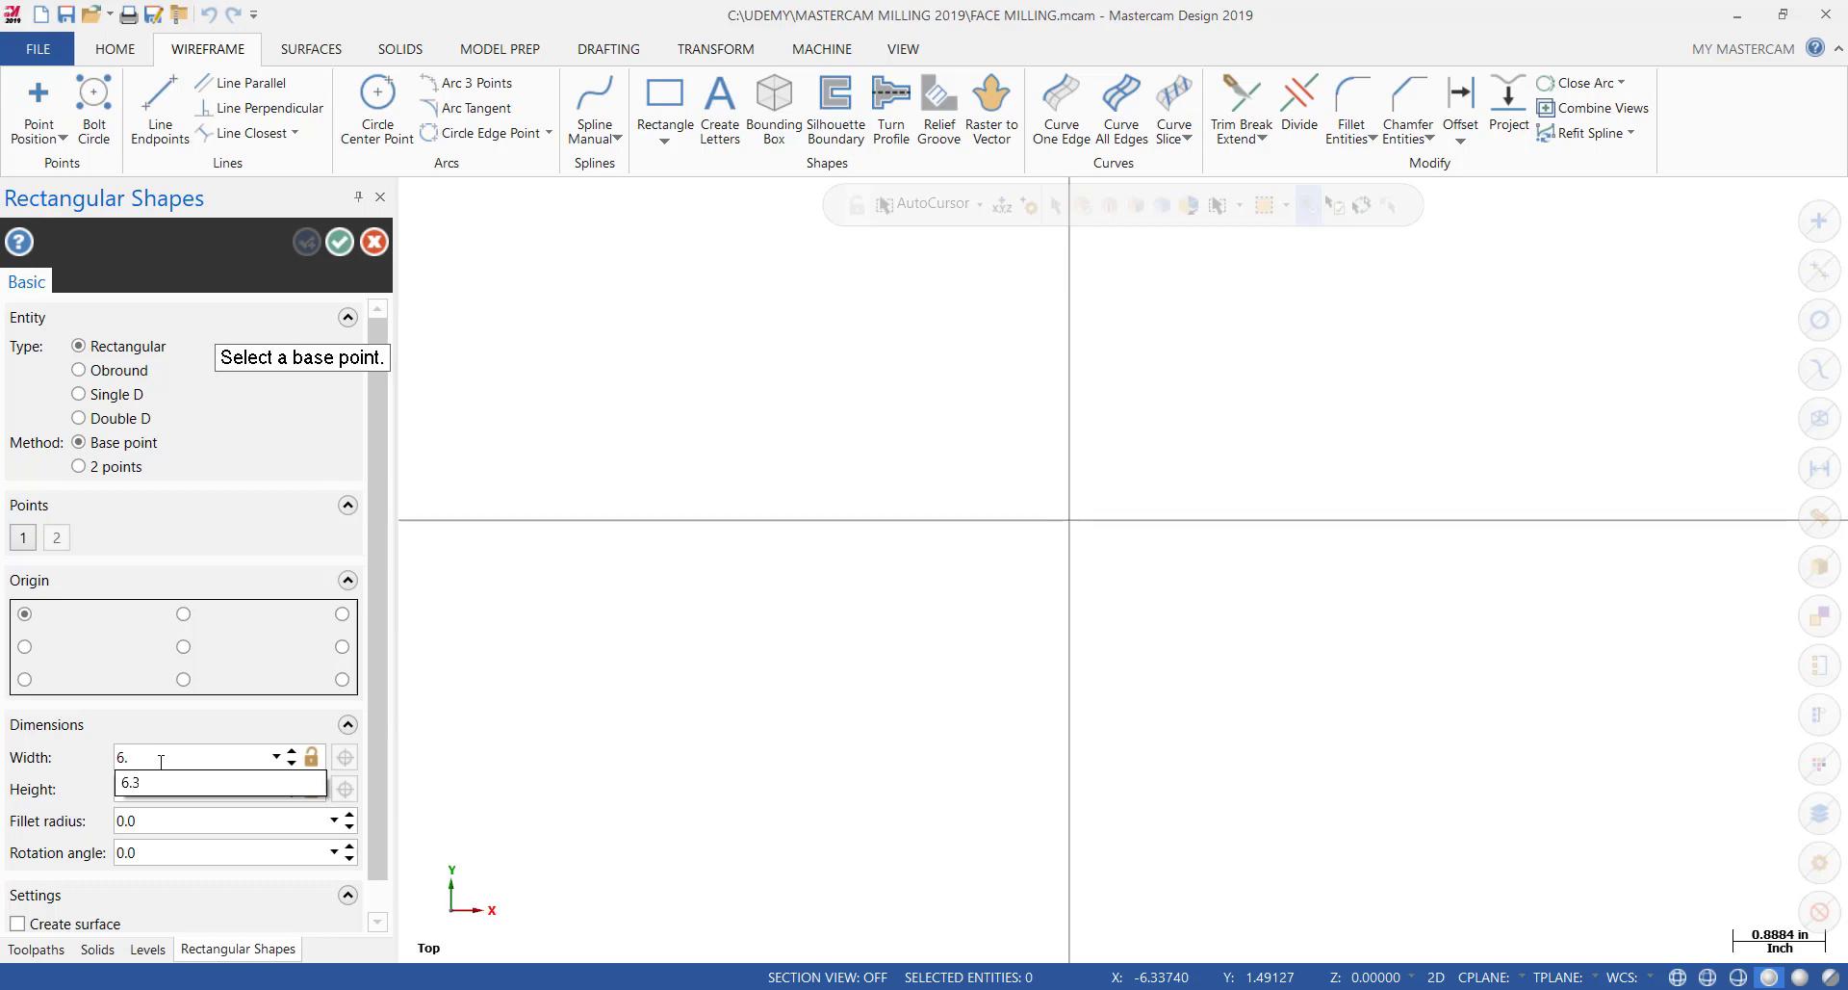
pyautogui.press('Tab')
pyautogui.write('4.')
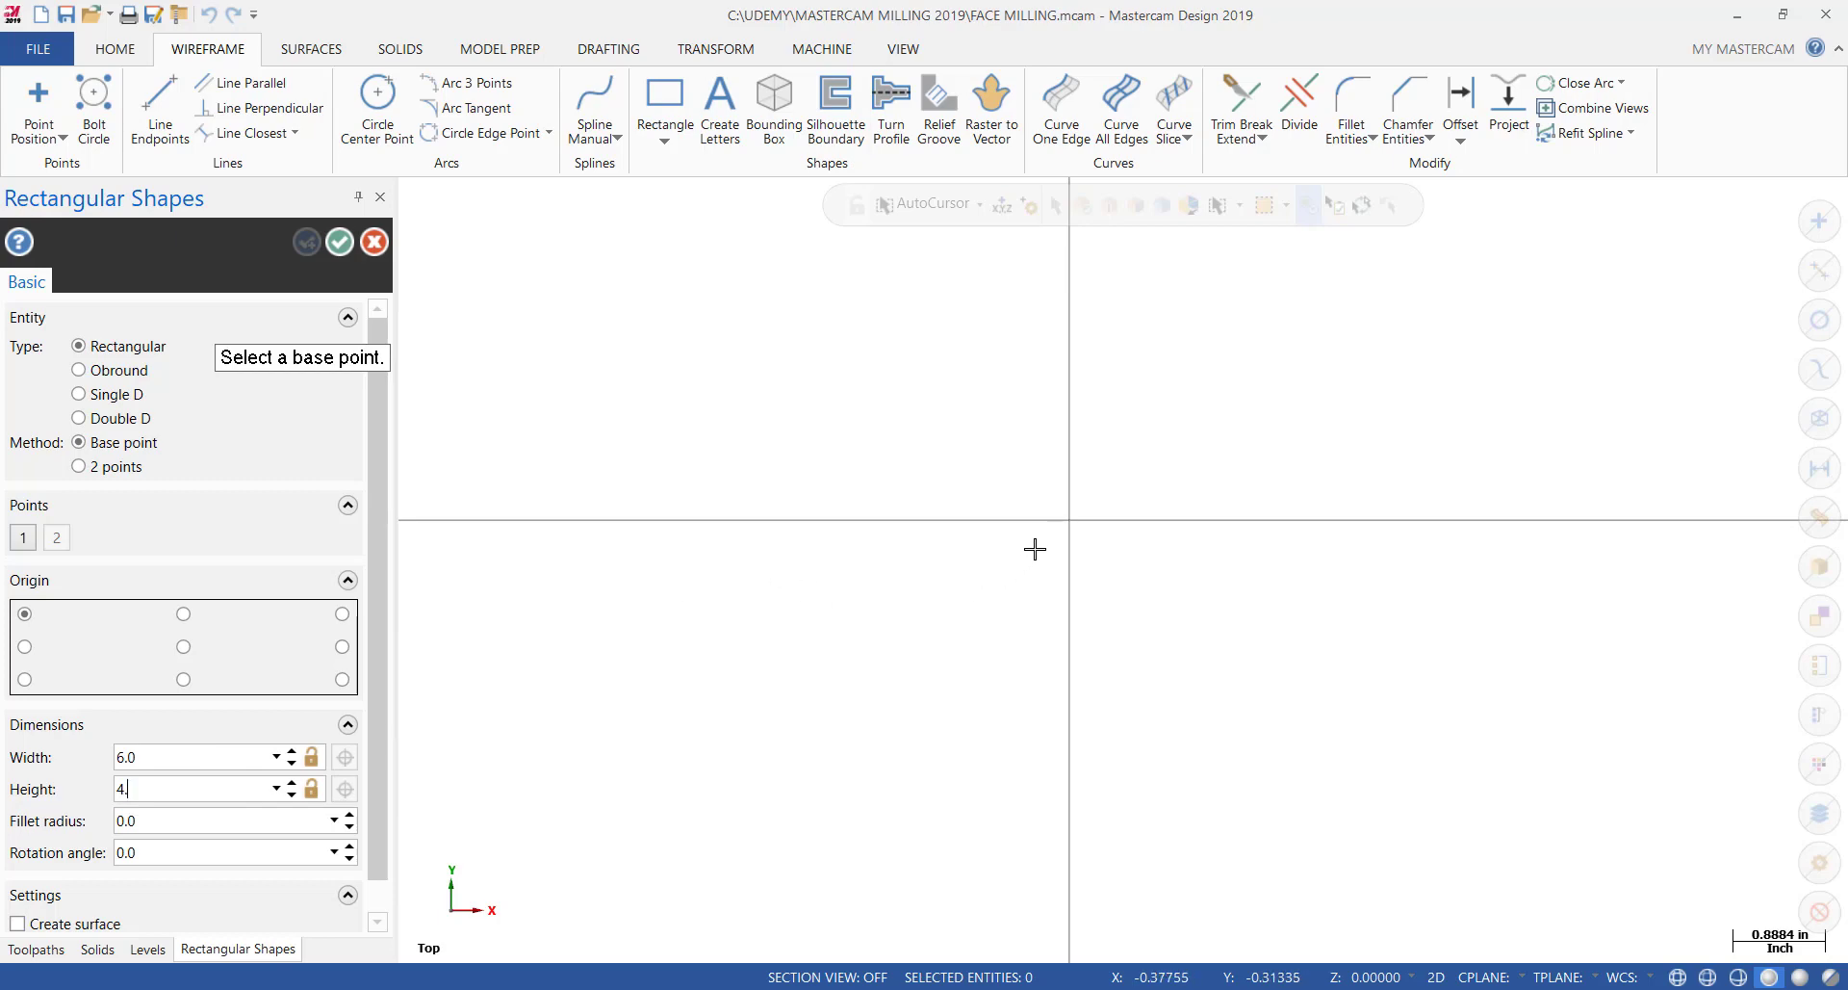
pyautogui.click(1070, 524)
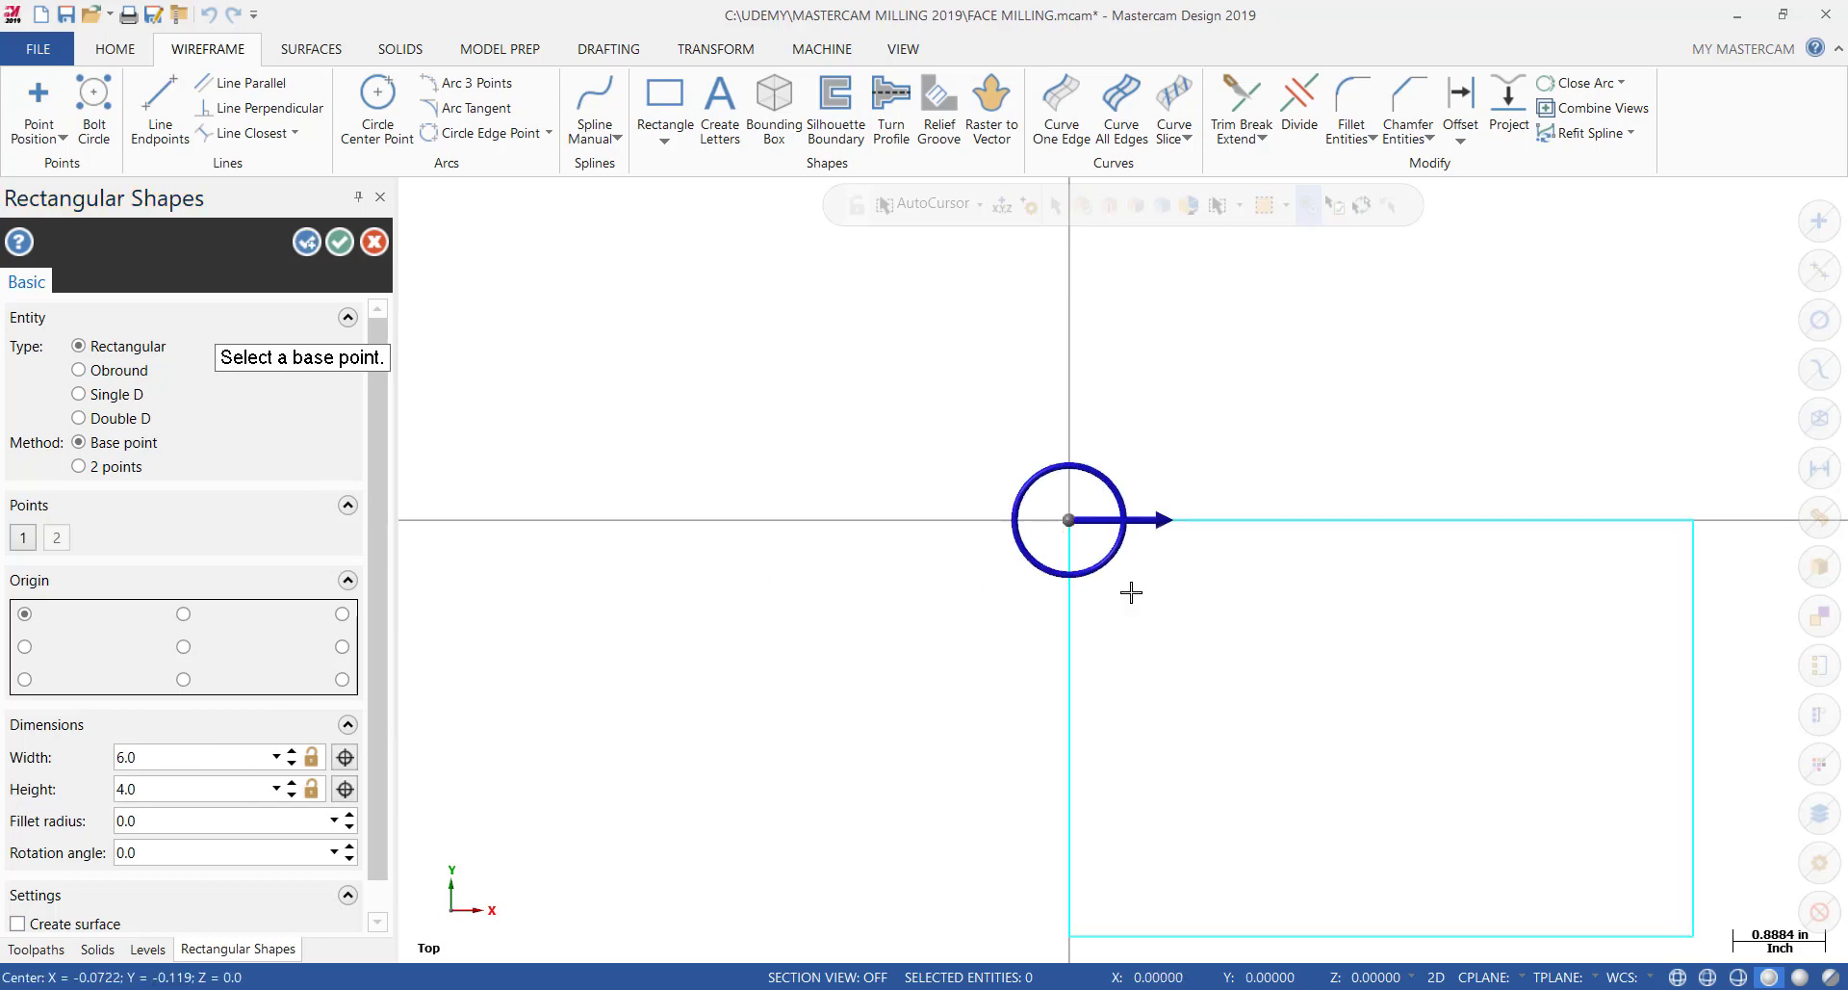
pyautogui.scroll(-3, 660, 362)
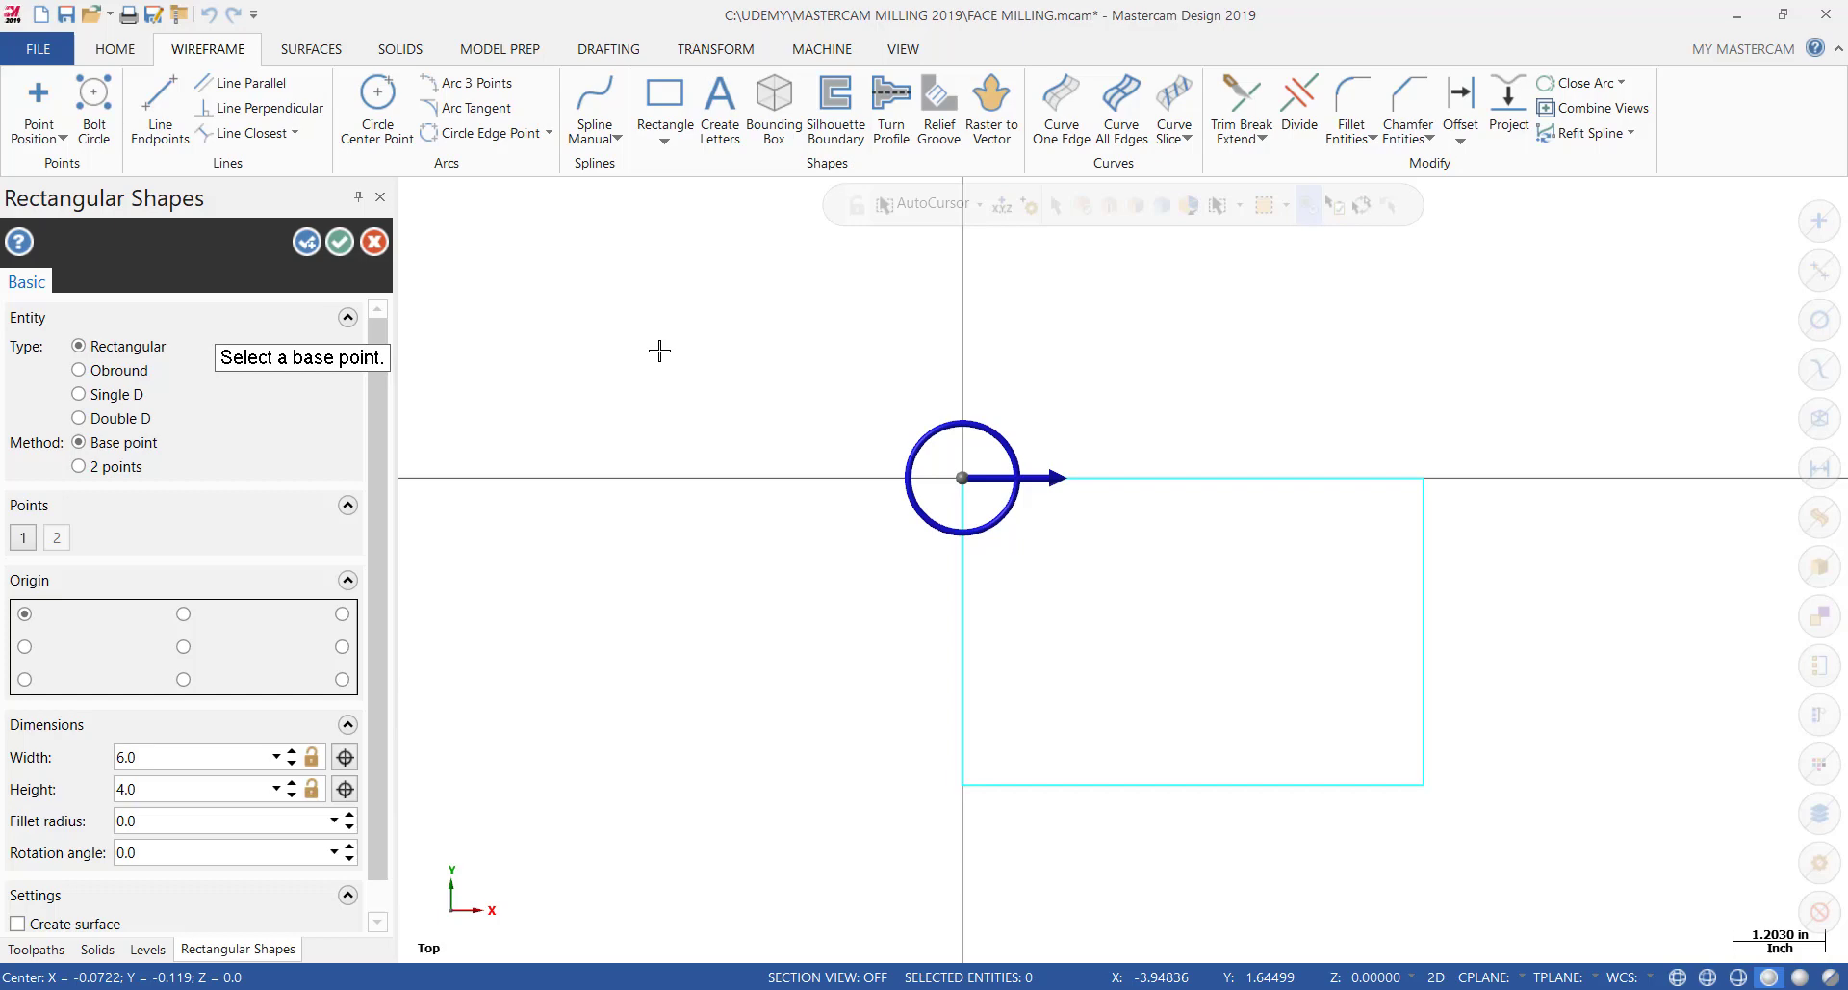
pyautogui.scroll(1, 1085, 598)
pyautogui.scroll(1, 1206, 654)
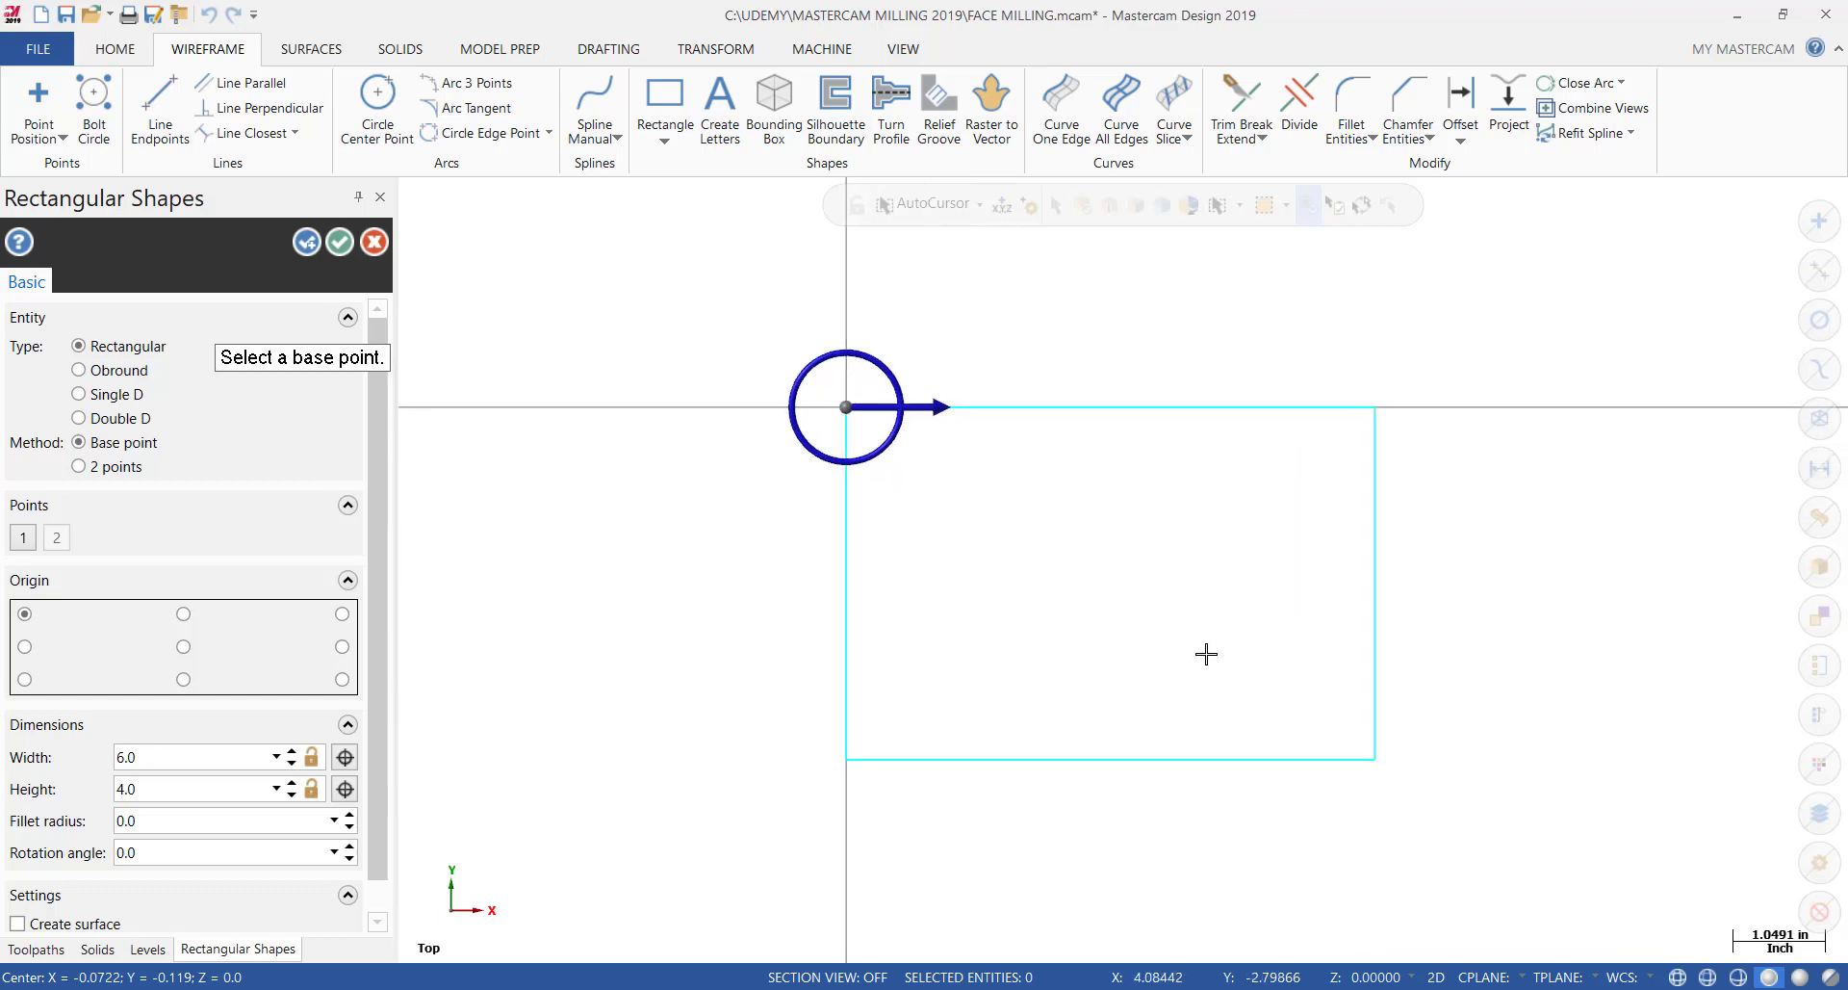
pyautogui.click(340, 241)
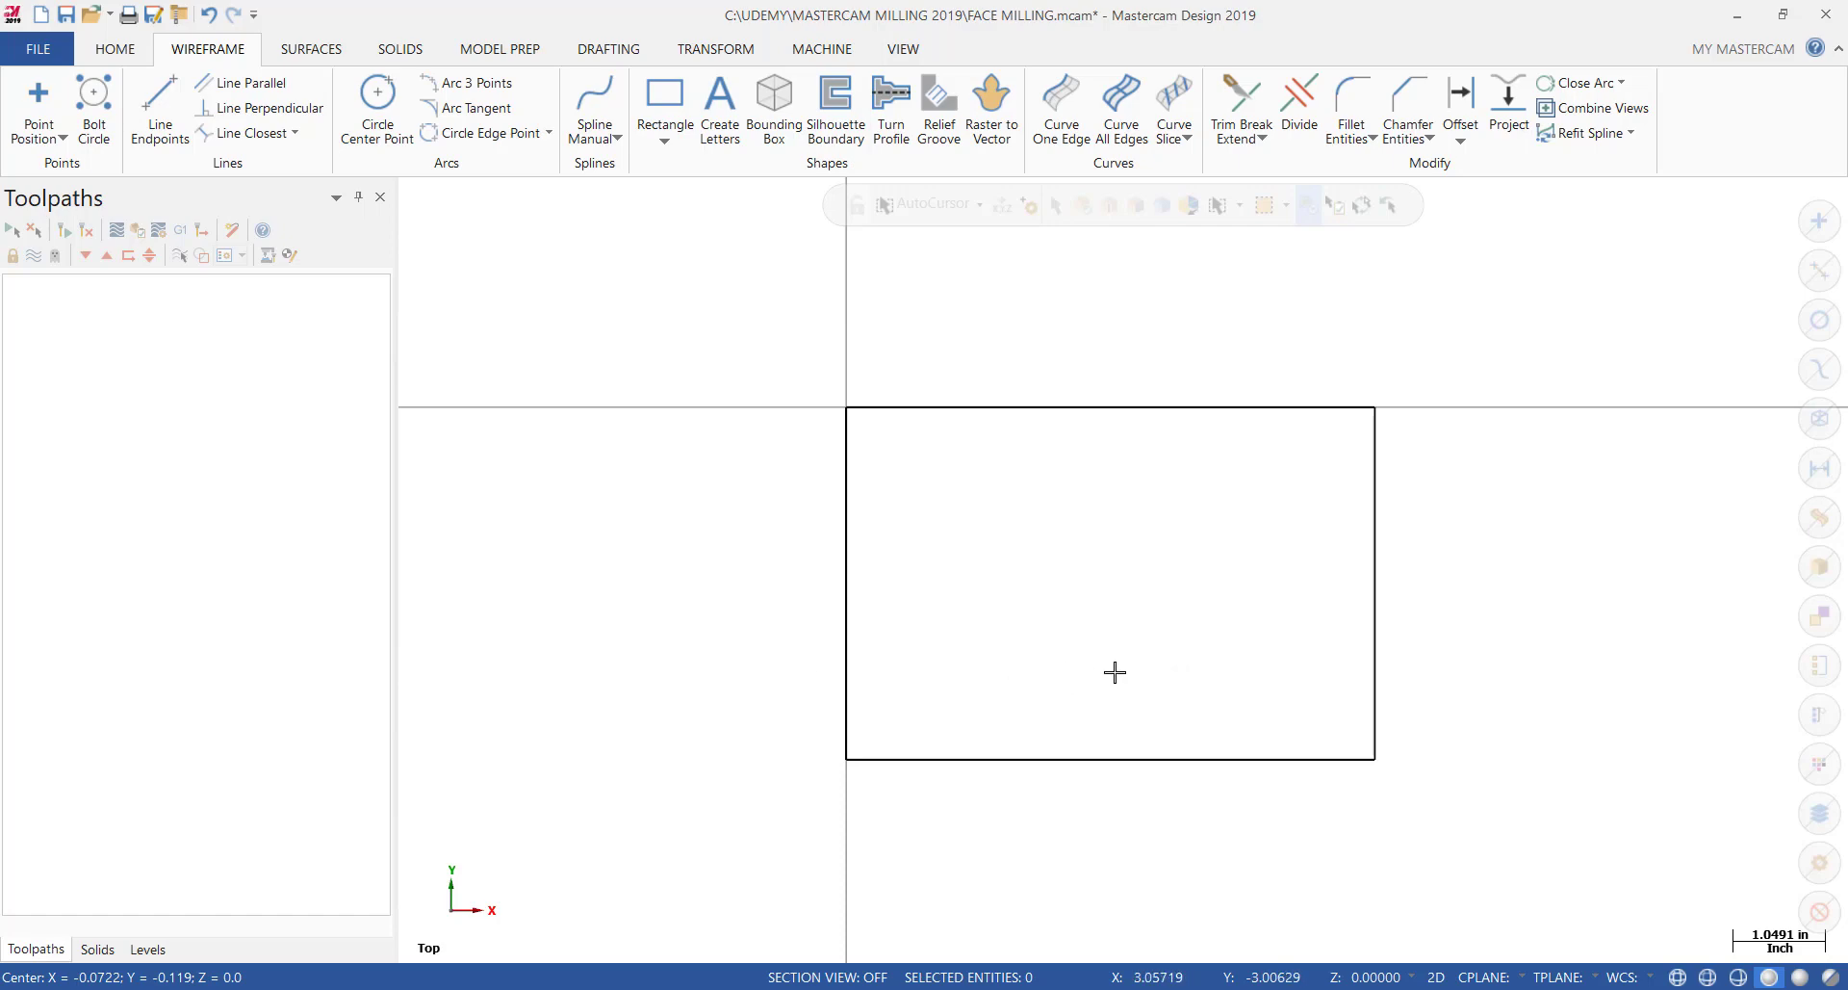
# Select the Default mill machine definition
pyautogui.scroll(3, 1107, 662)
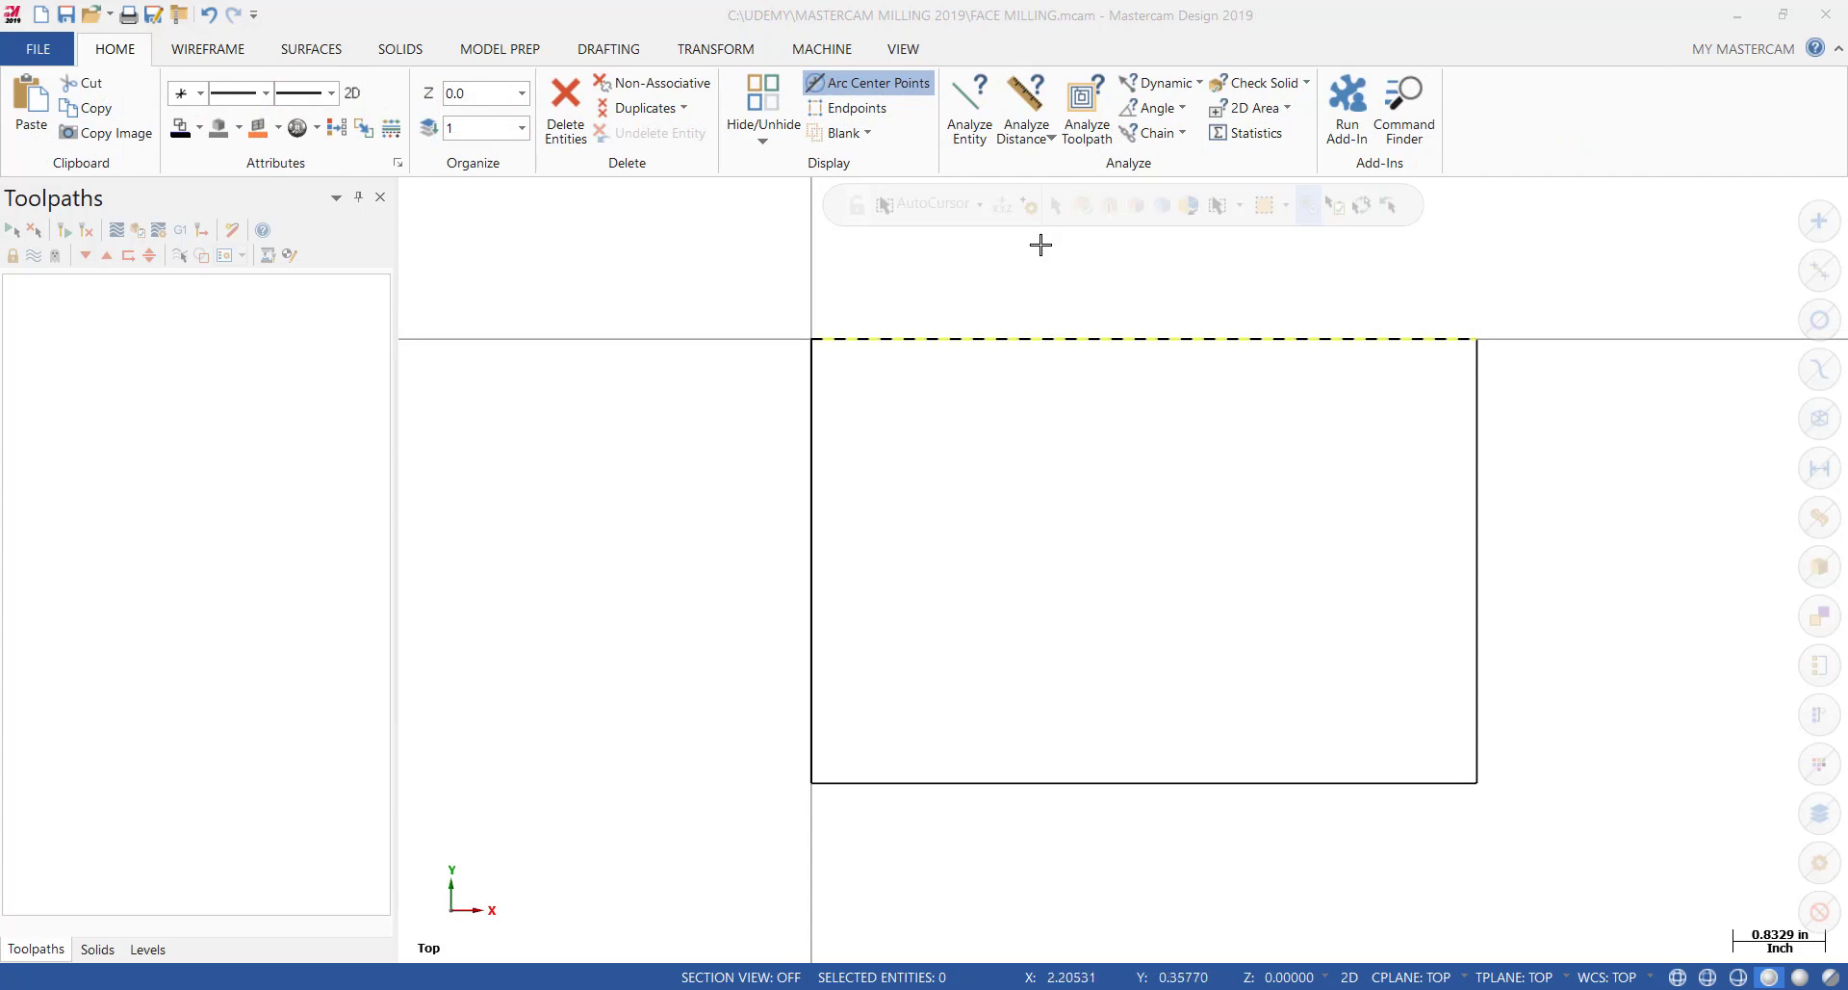
pyautogui.click(824, 50)
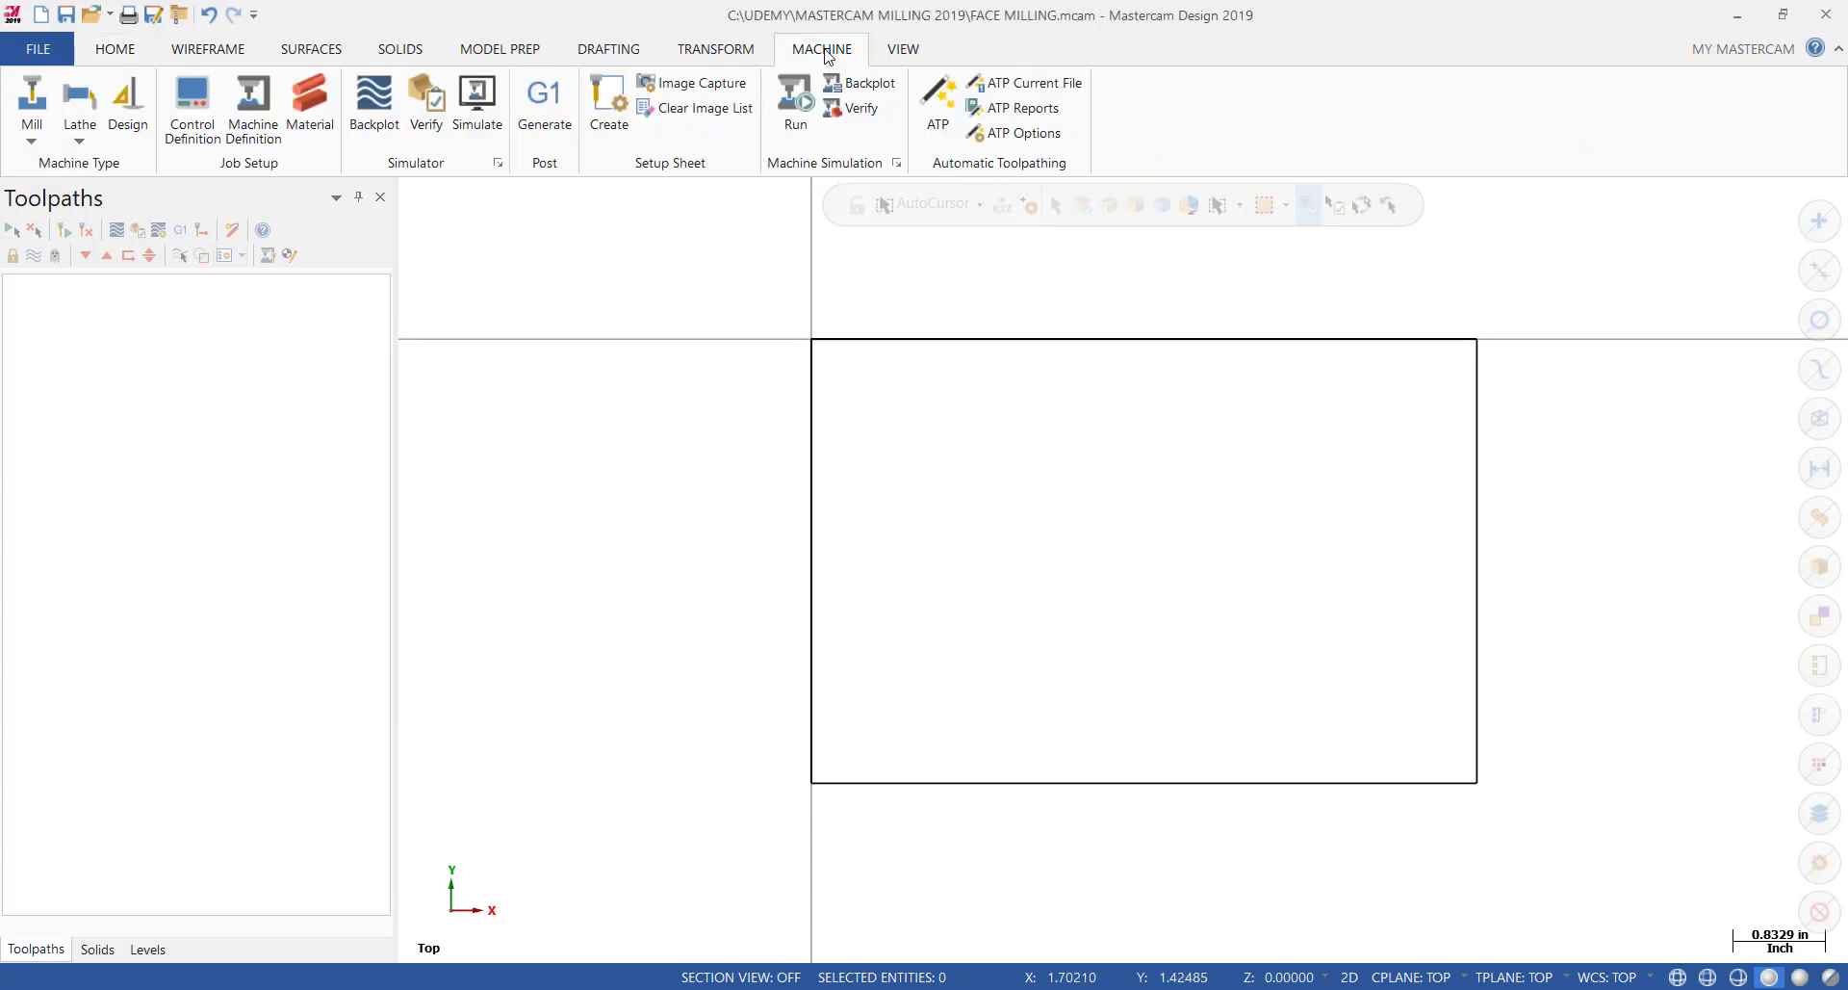
pyautogui.click(28, 145)
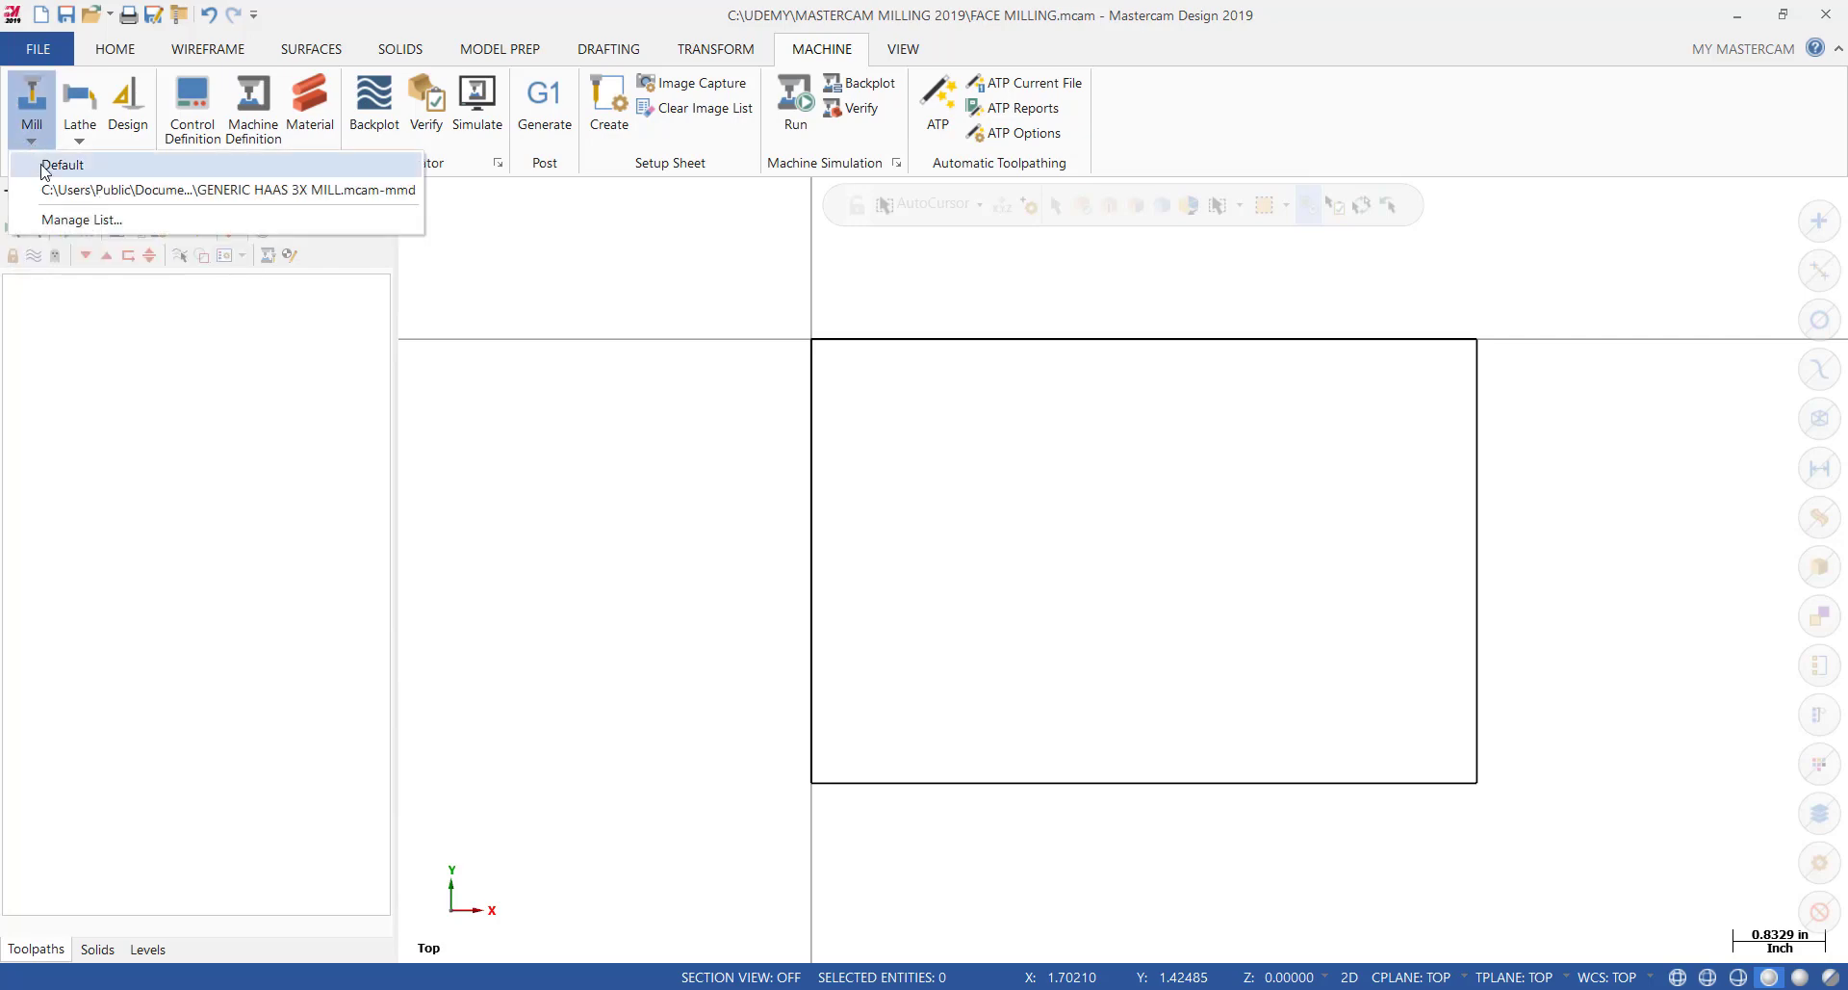
pyautogui.click(42, 173)
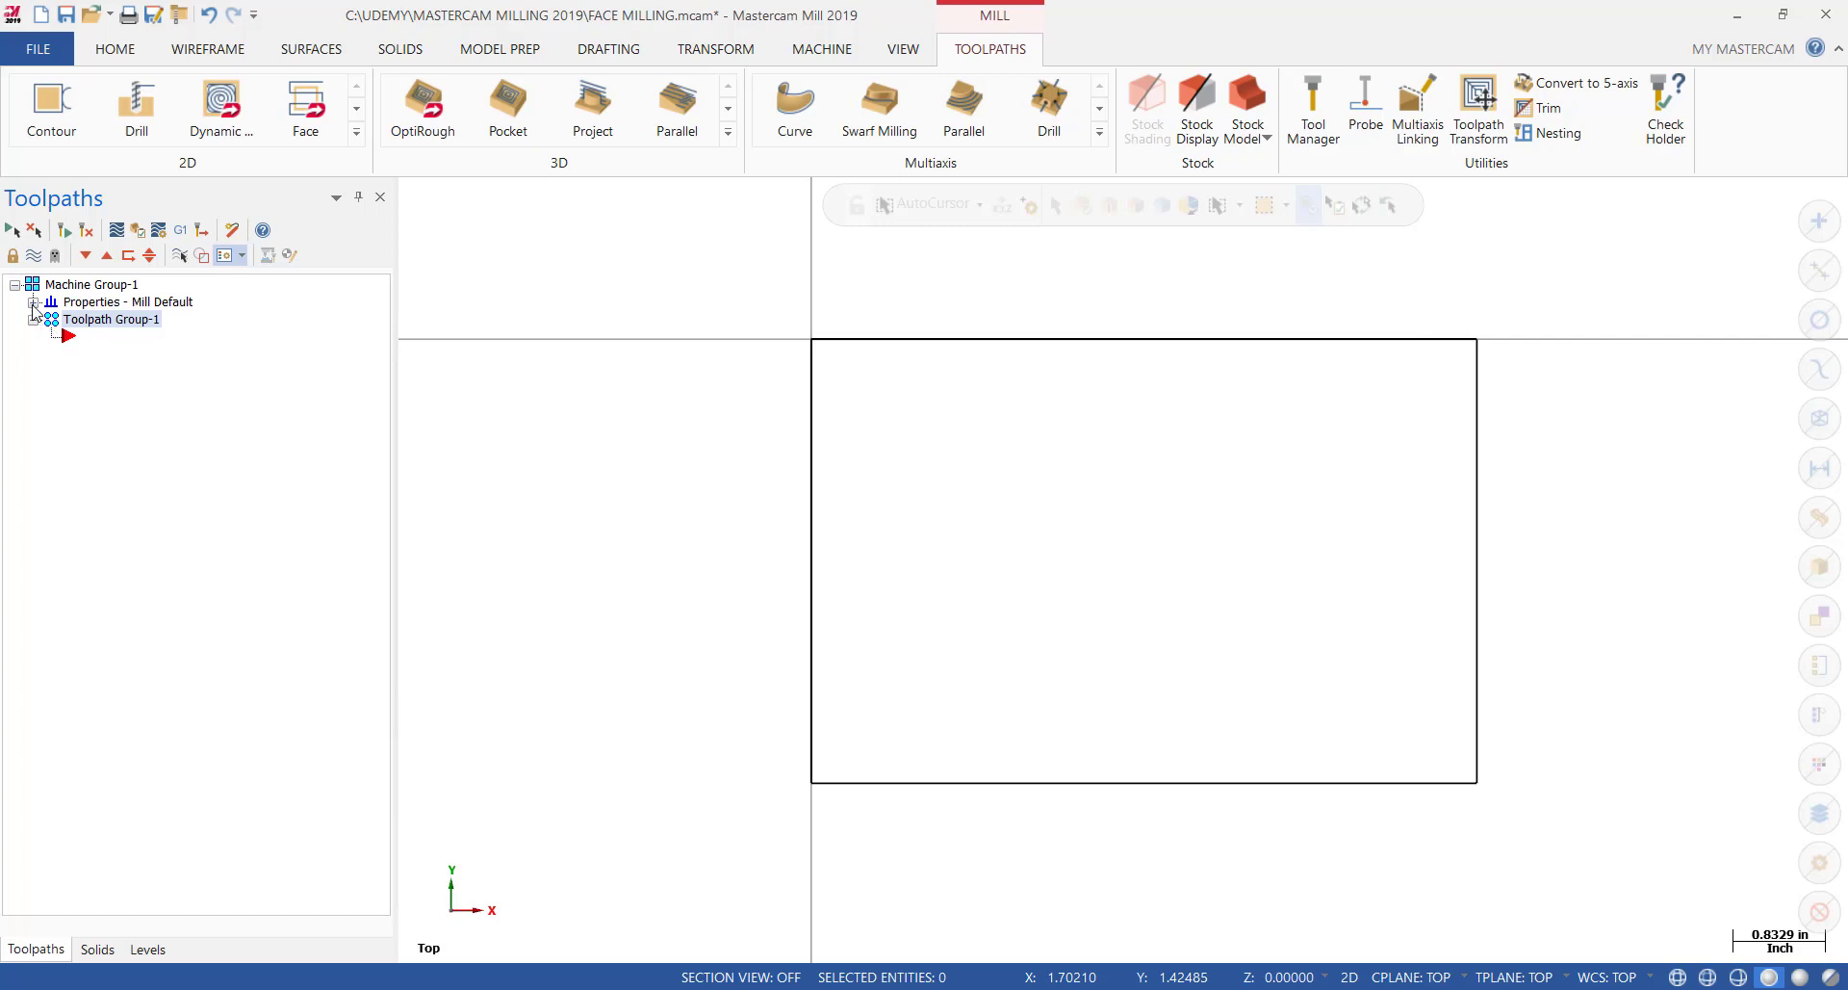
# Add a Face toolpath to the toolpath group, chaining the rectangle as its boundary
pyautogui.rightClick(84, 334)
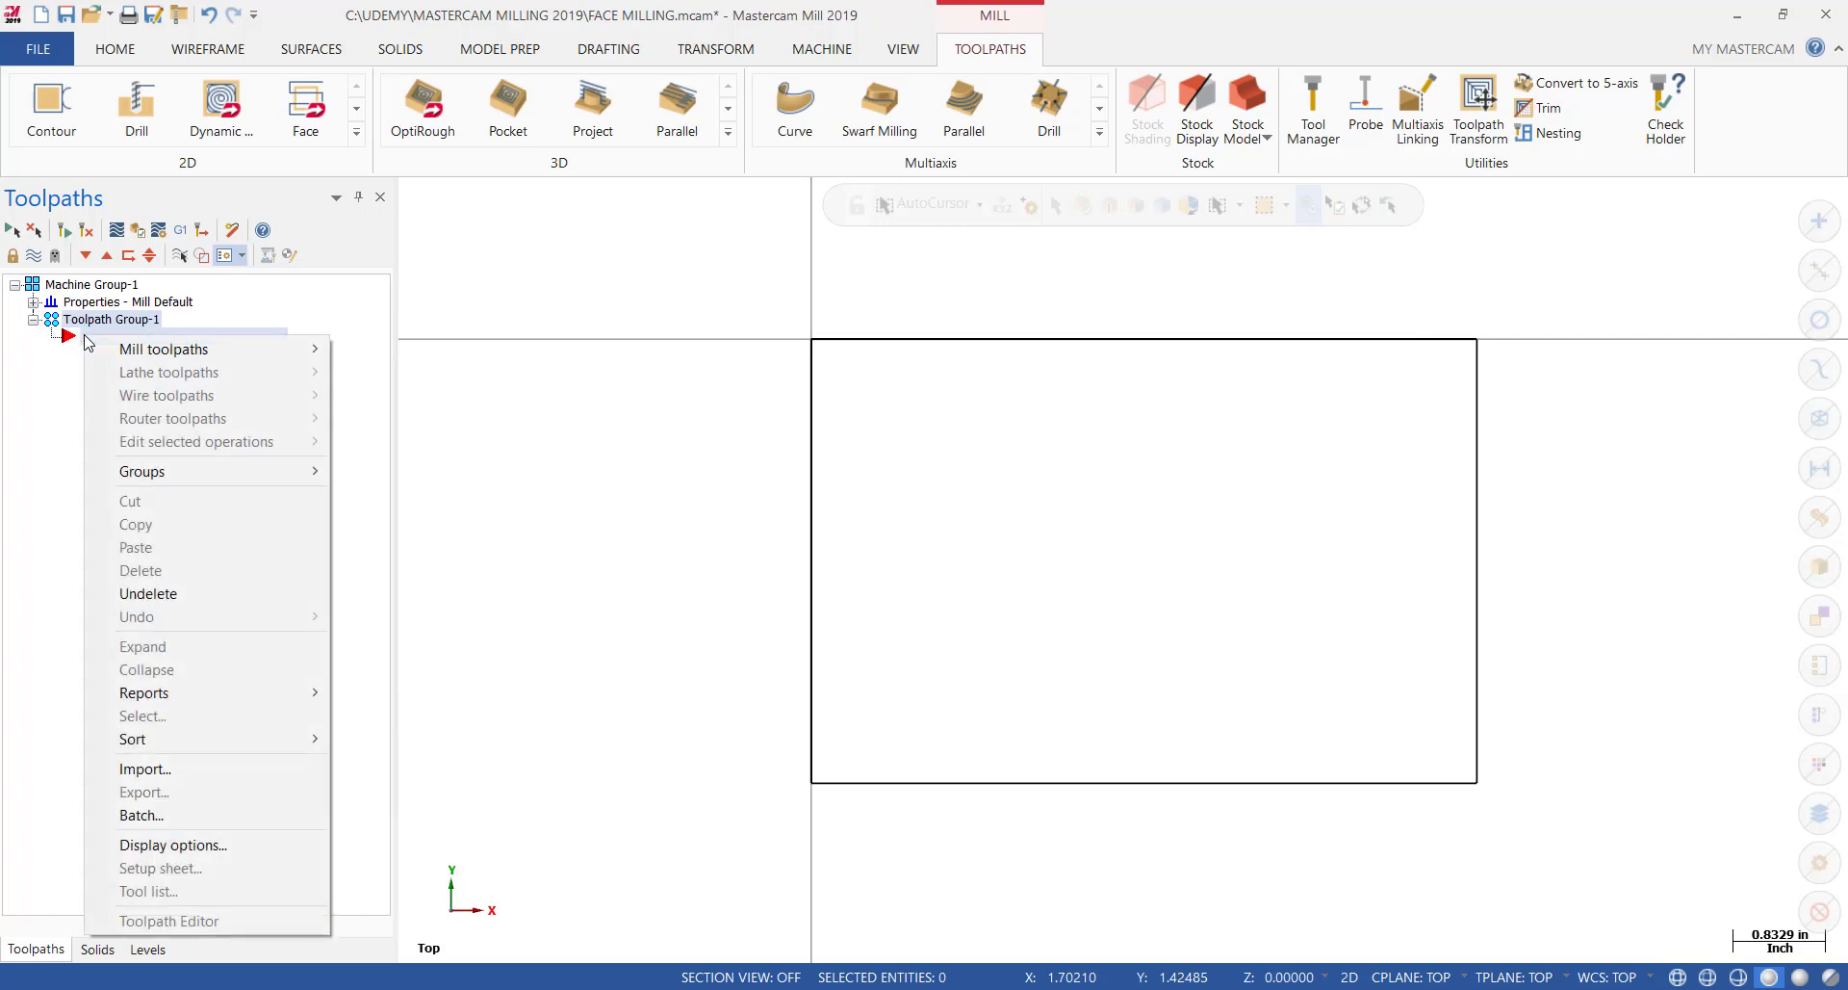
pyautogui.moveTo(125, 357)
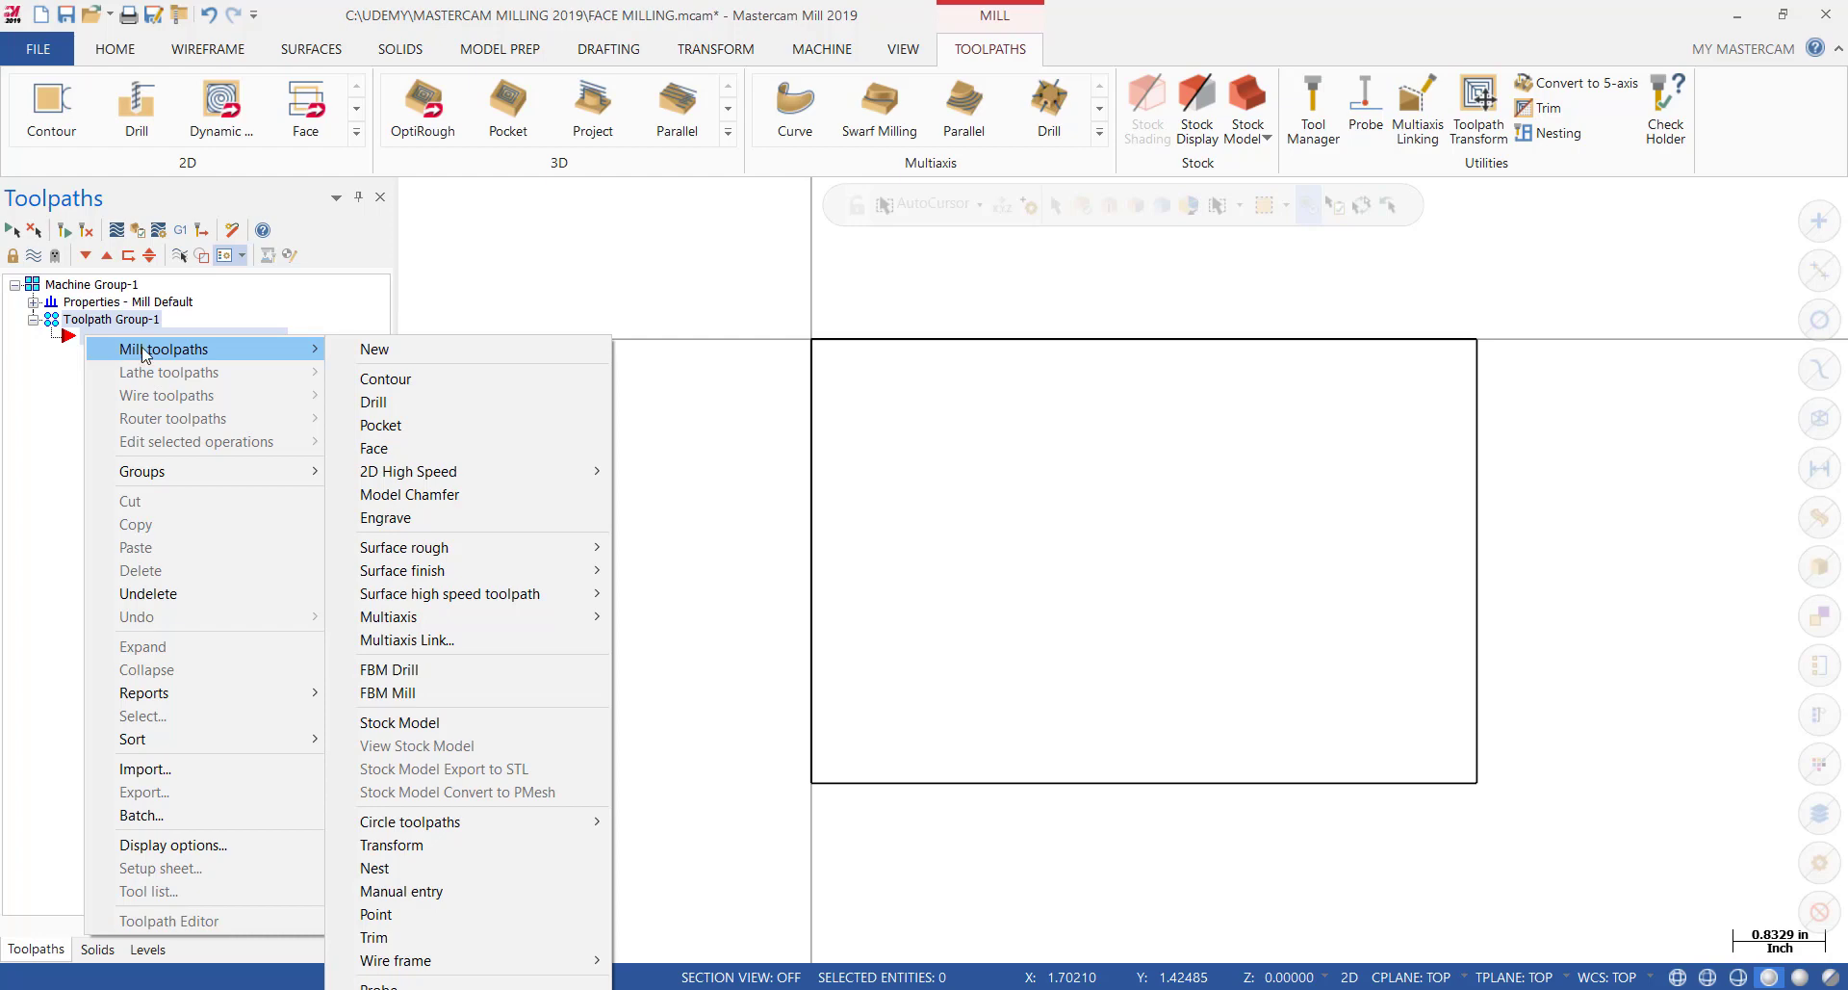
pyautogui.click(435, 447)
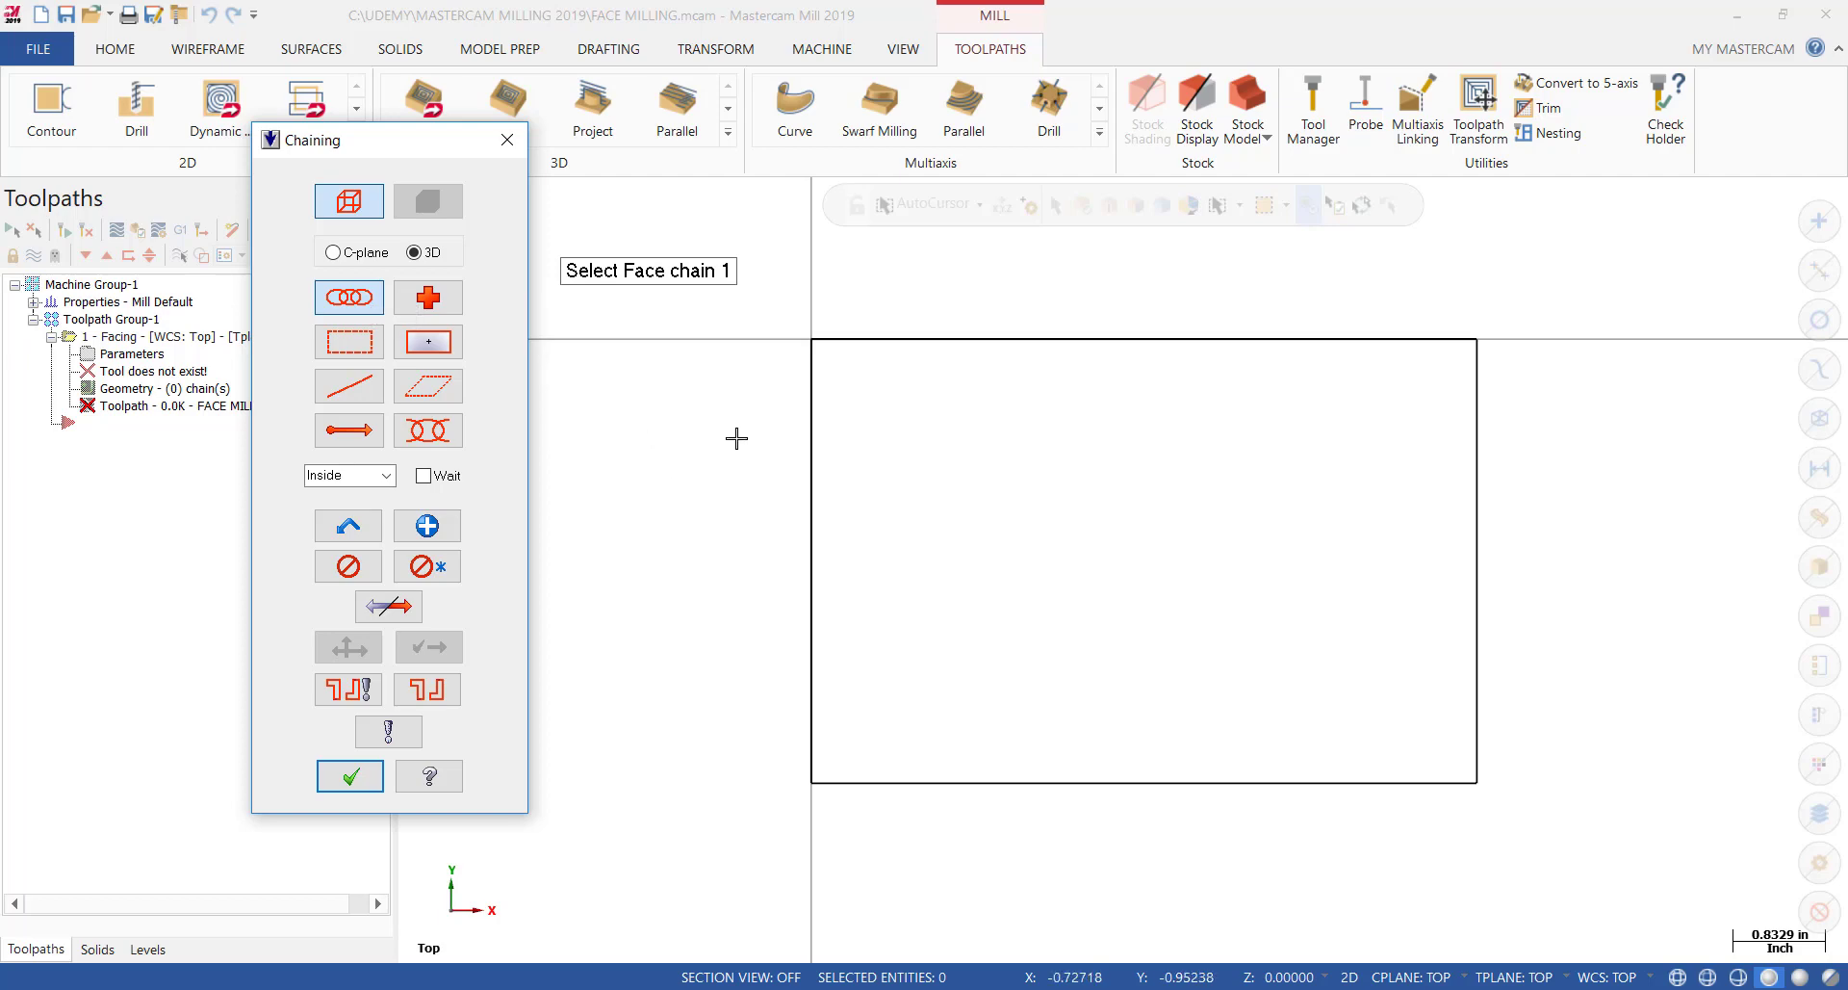
pyautogui.click(851, 348)
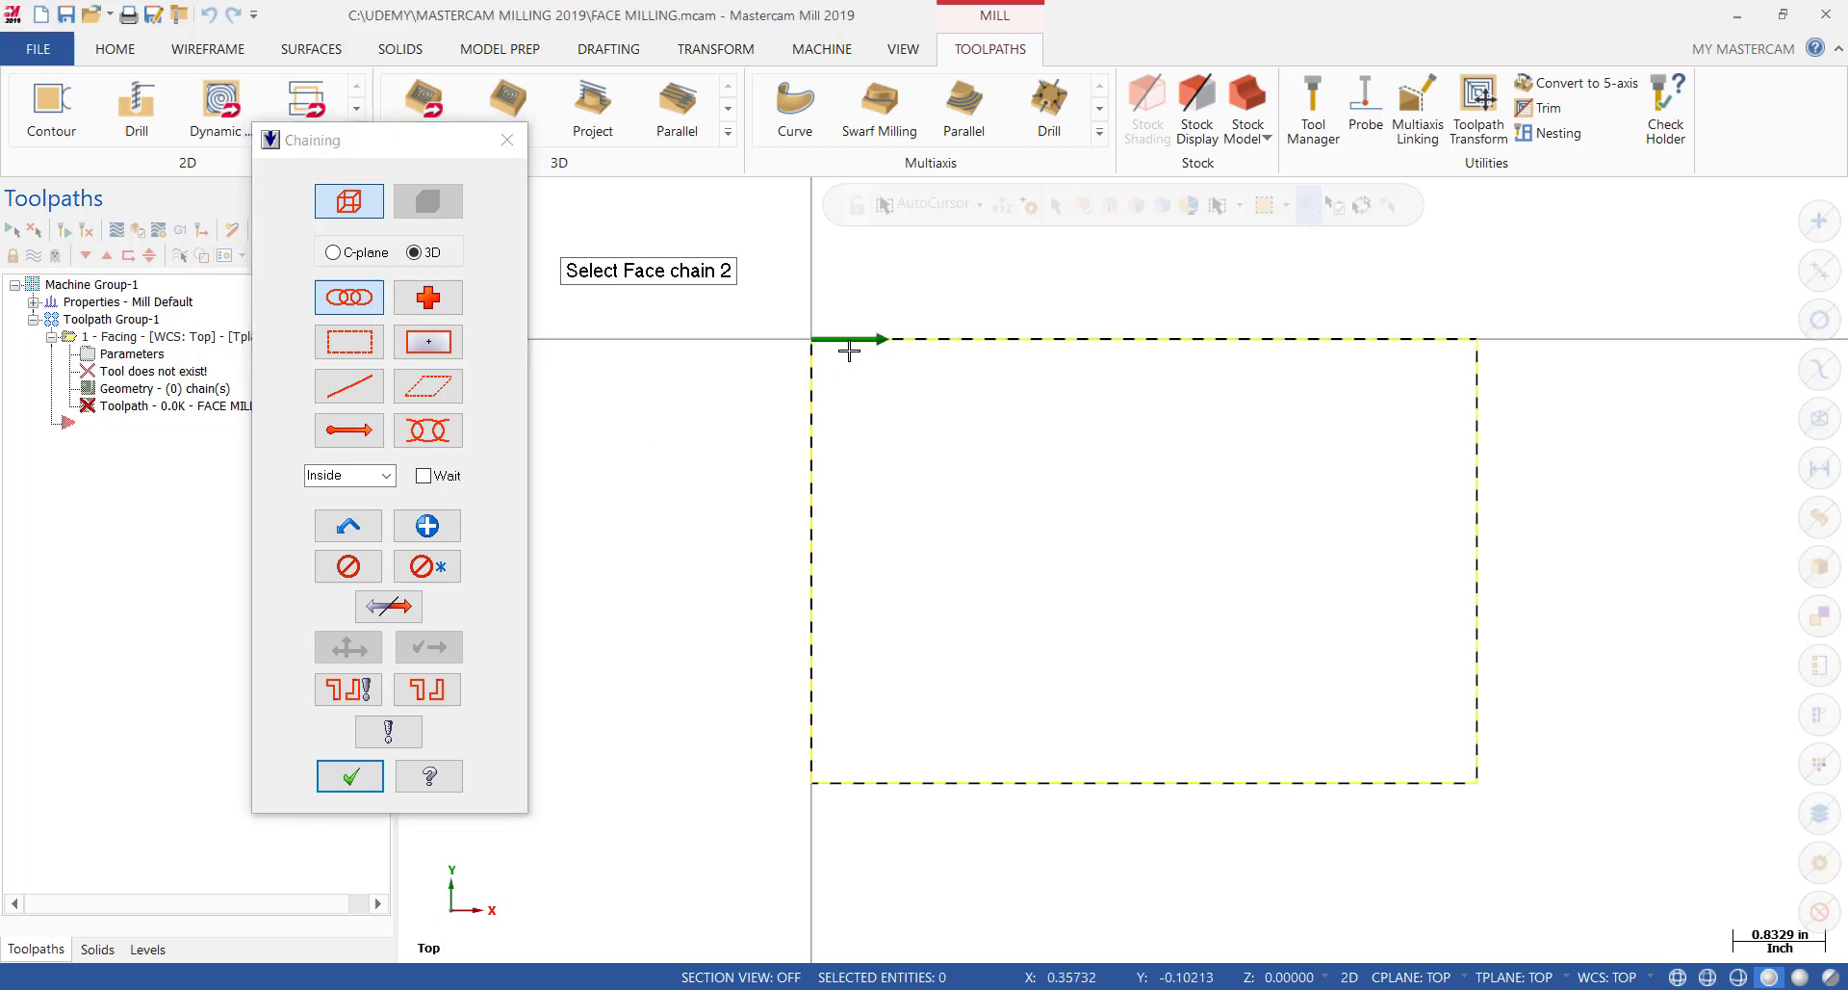
pyautogui.click(352, 775)
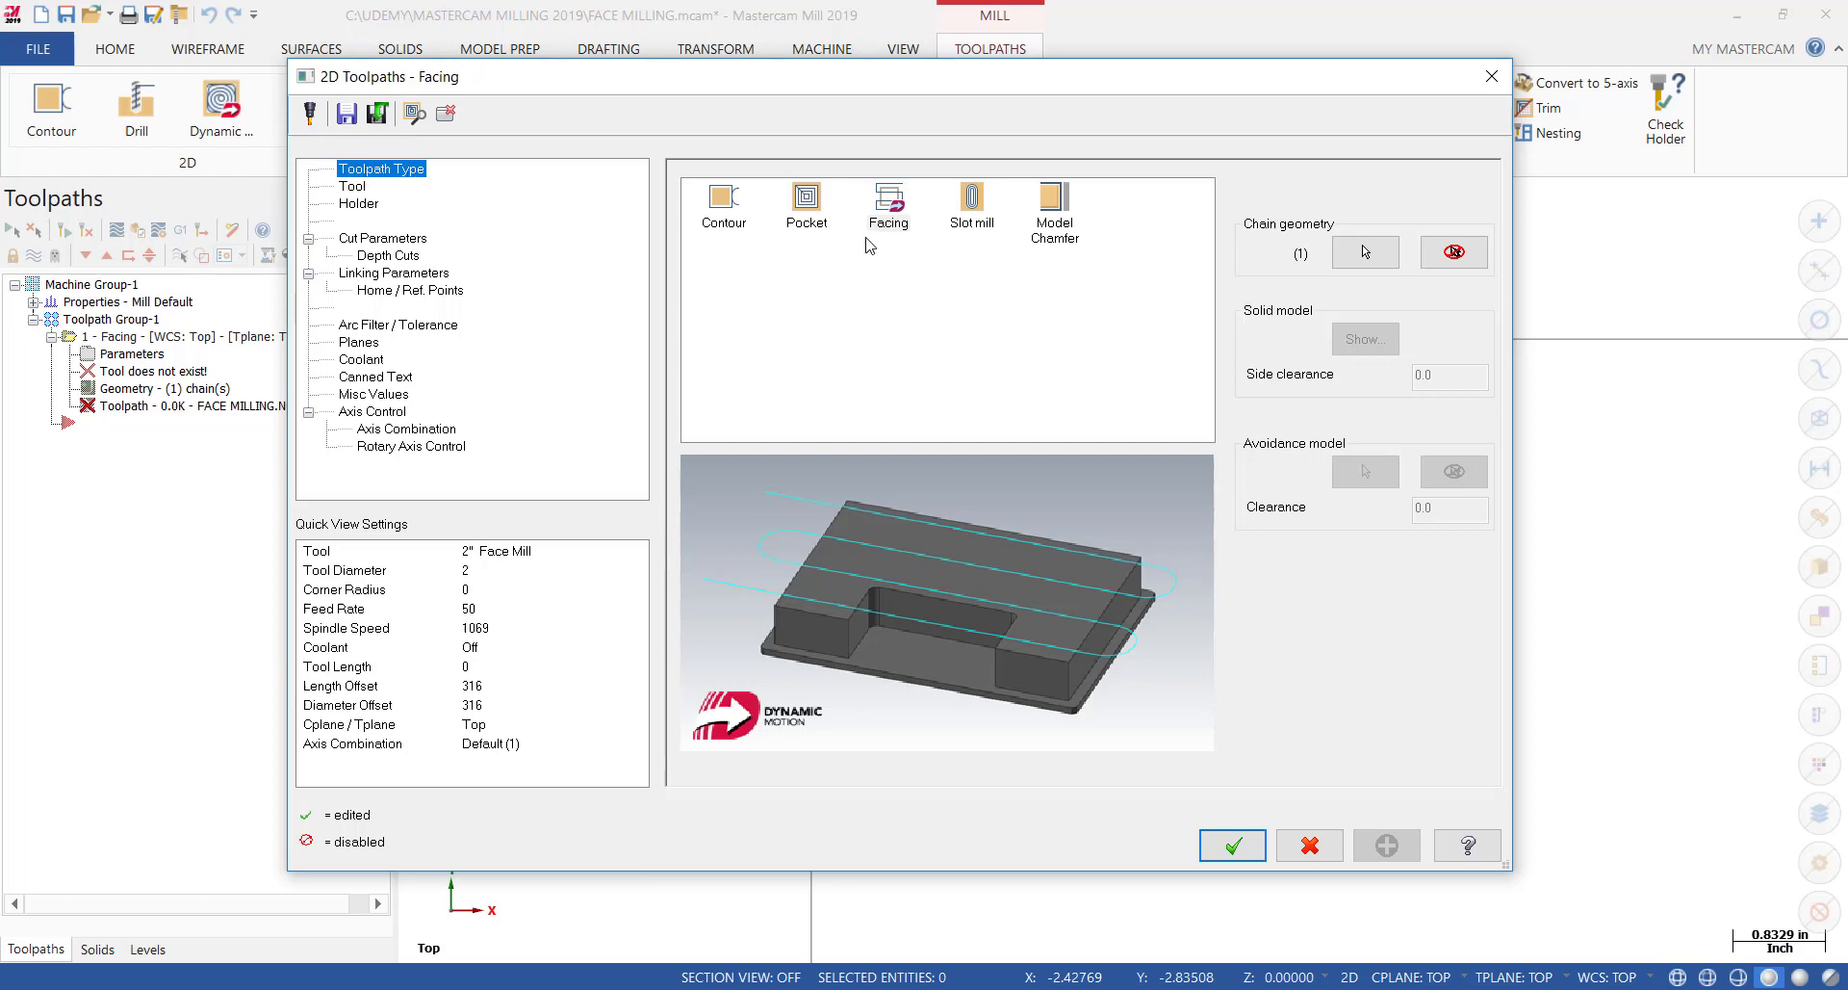
# Filter the tool library to face mills only and load tool 322, the 2" FACE MILL
pyautogui.click(353, 186)
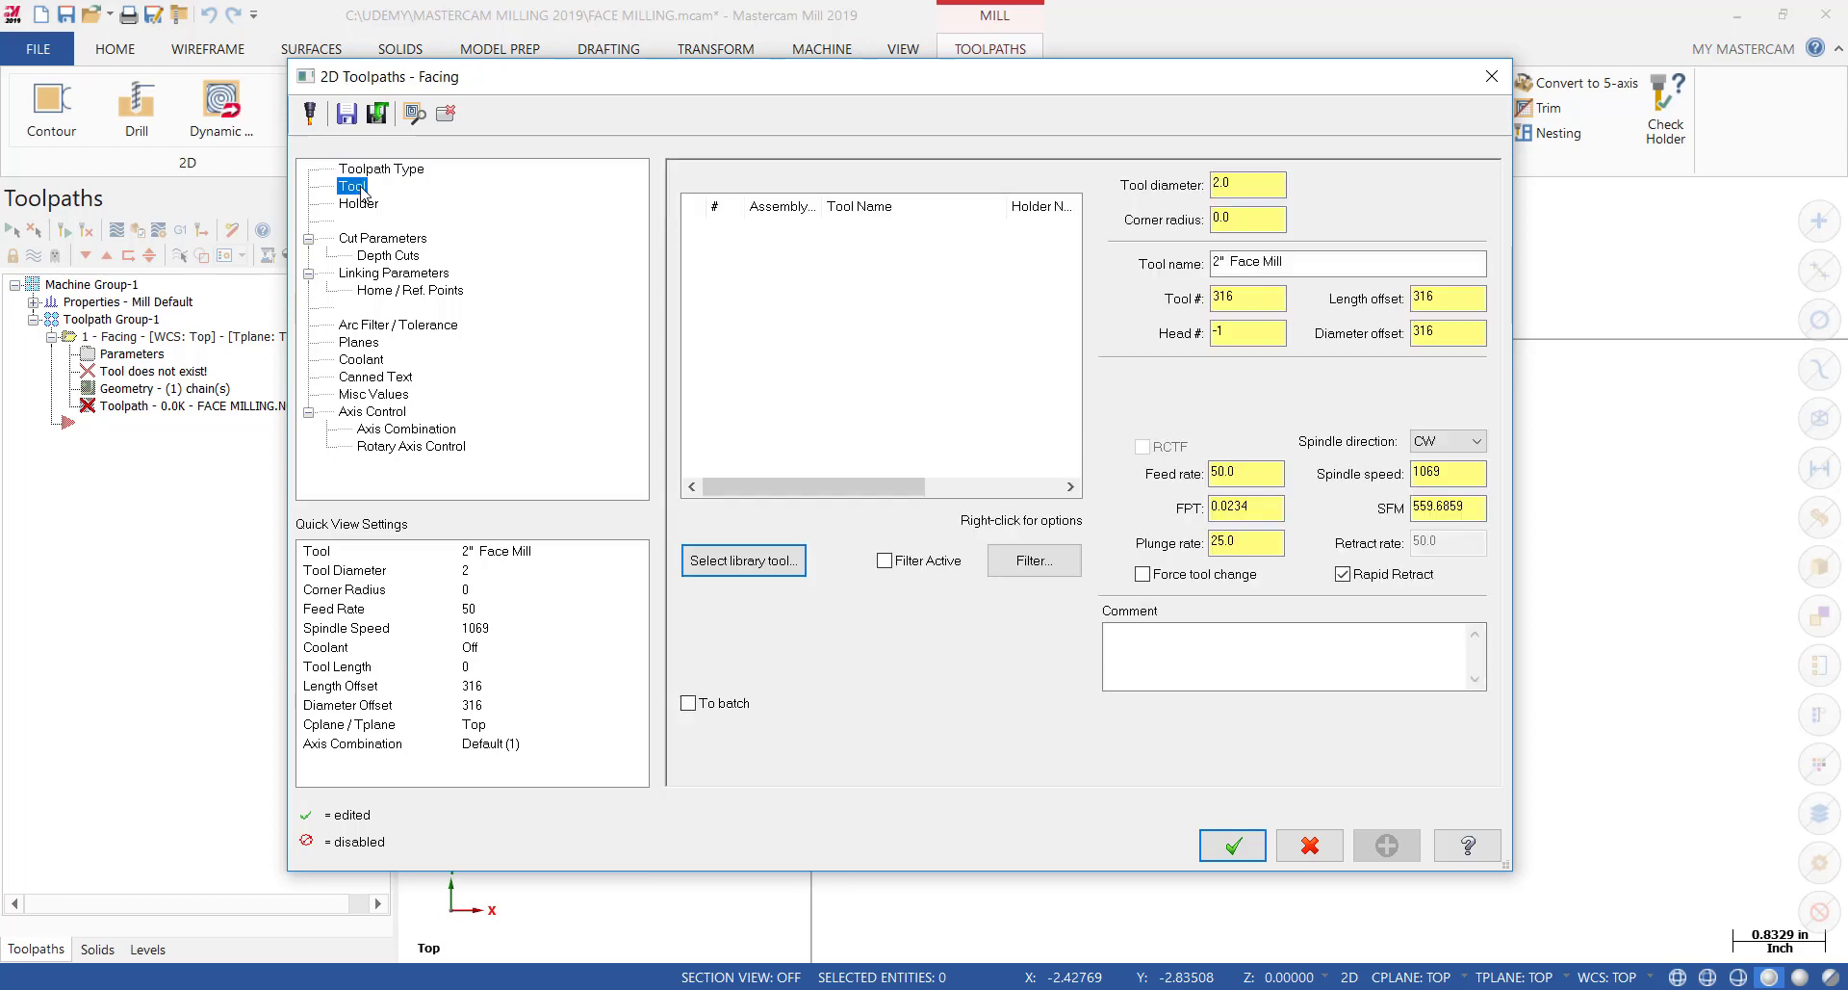
pyautogui.click(769, 562)
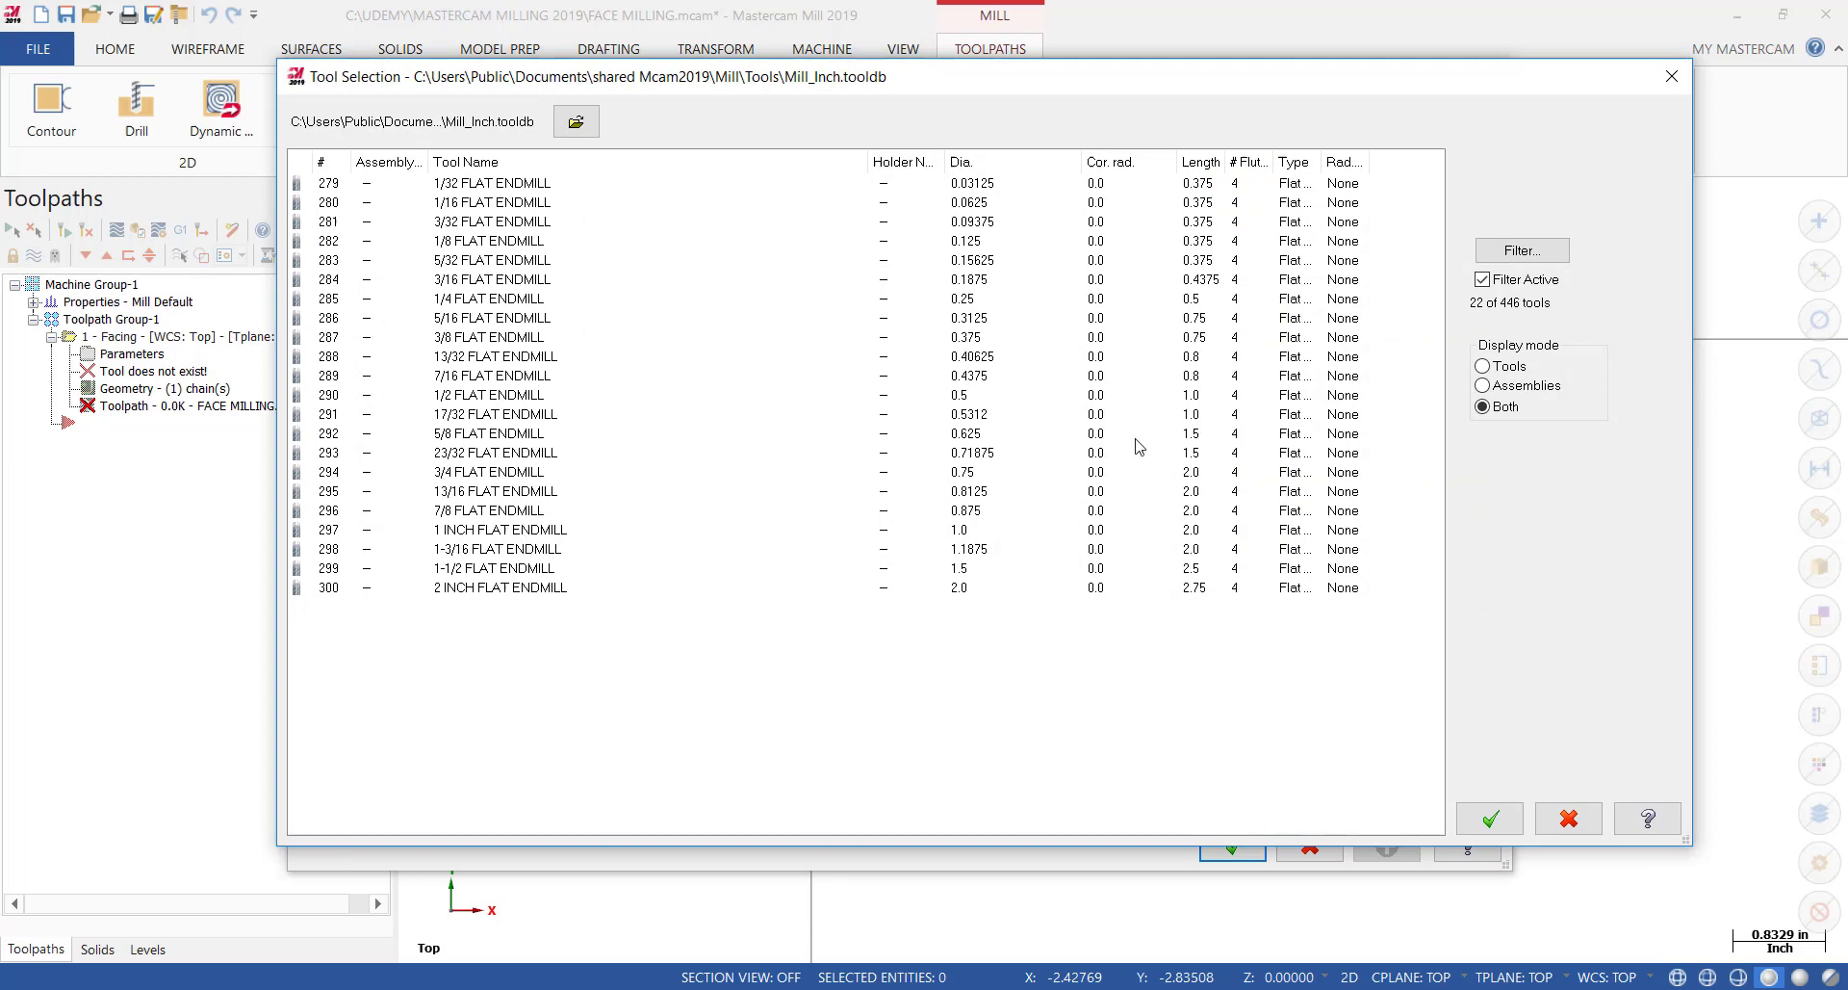
pyautogui.click(1521, 250)
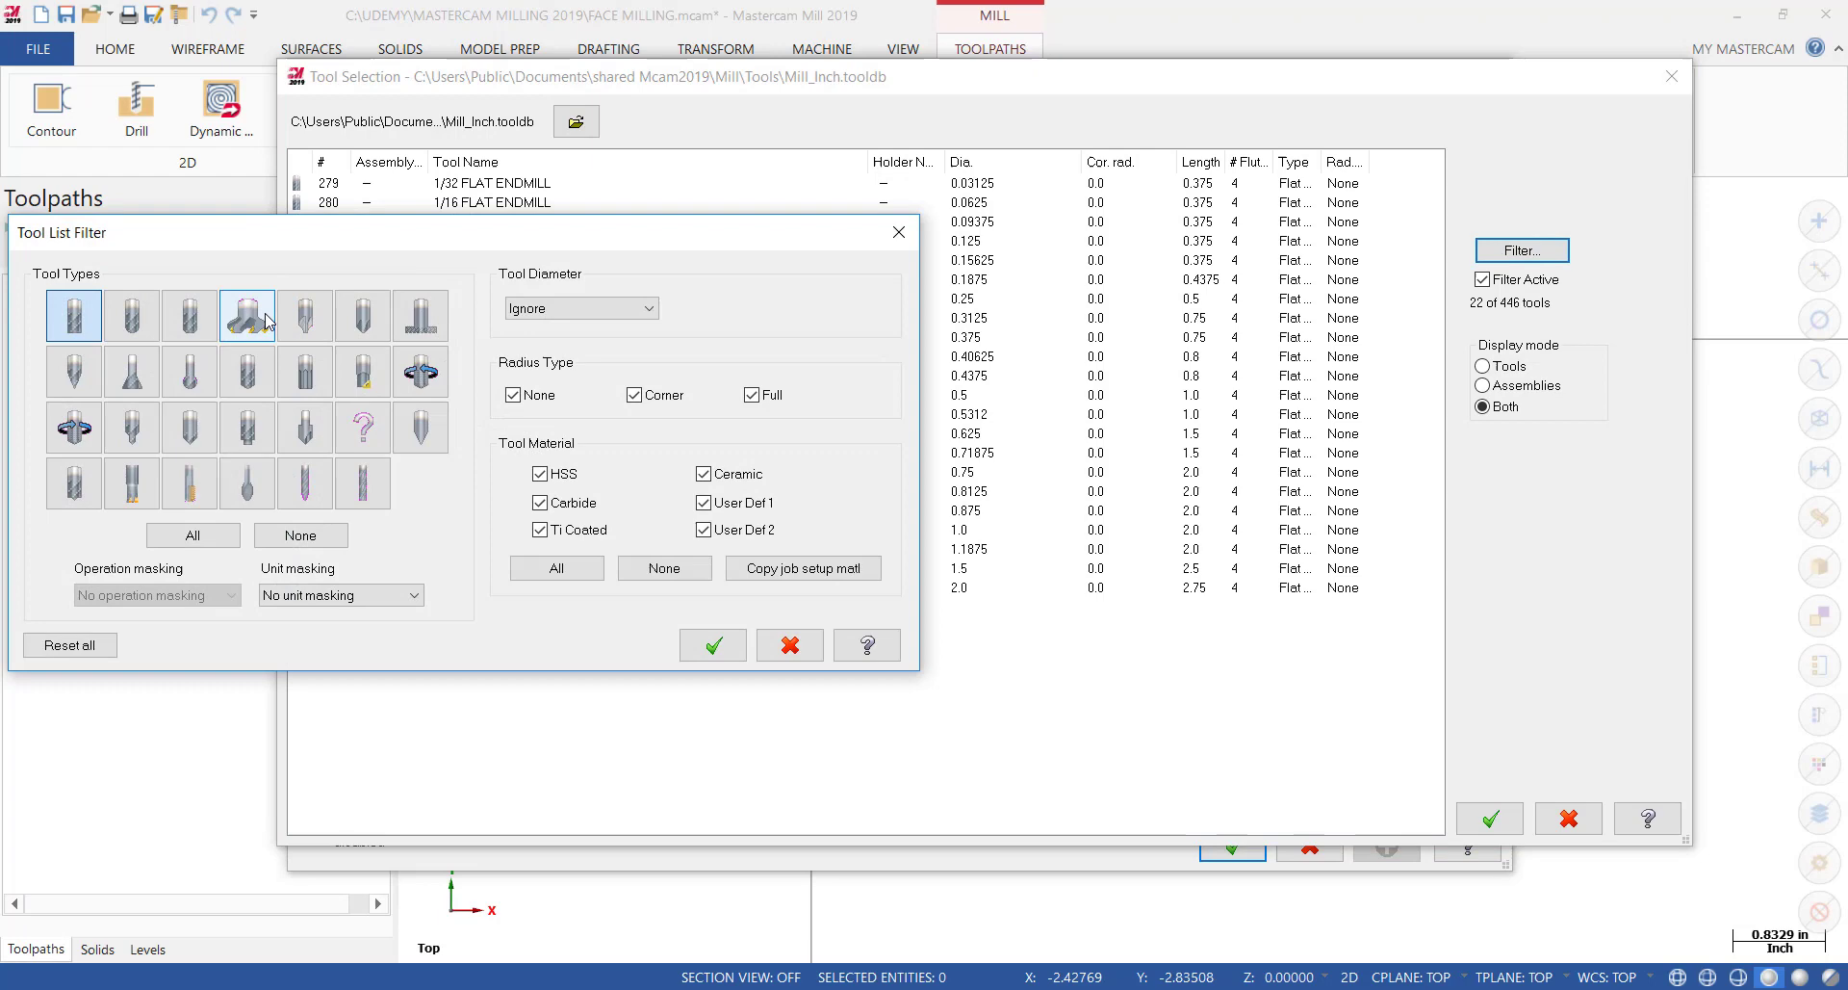
pyautogui.click(262, 323)
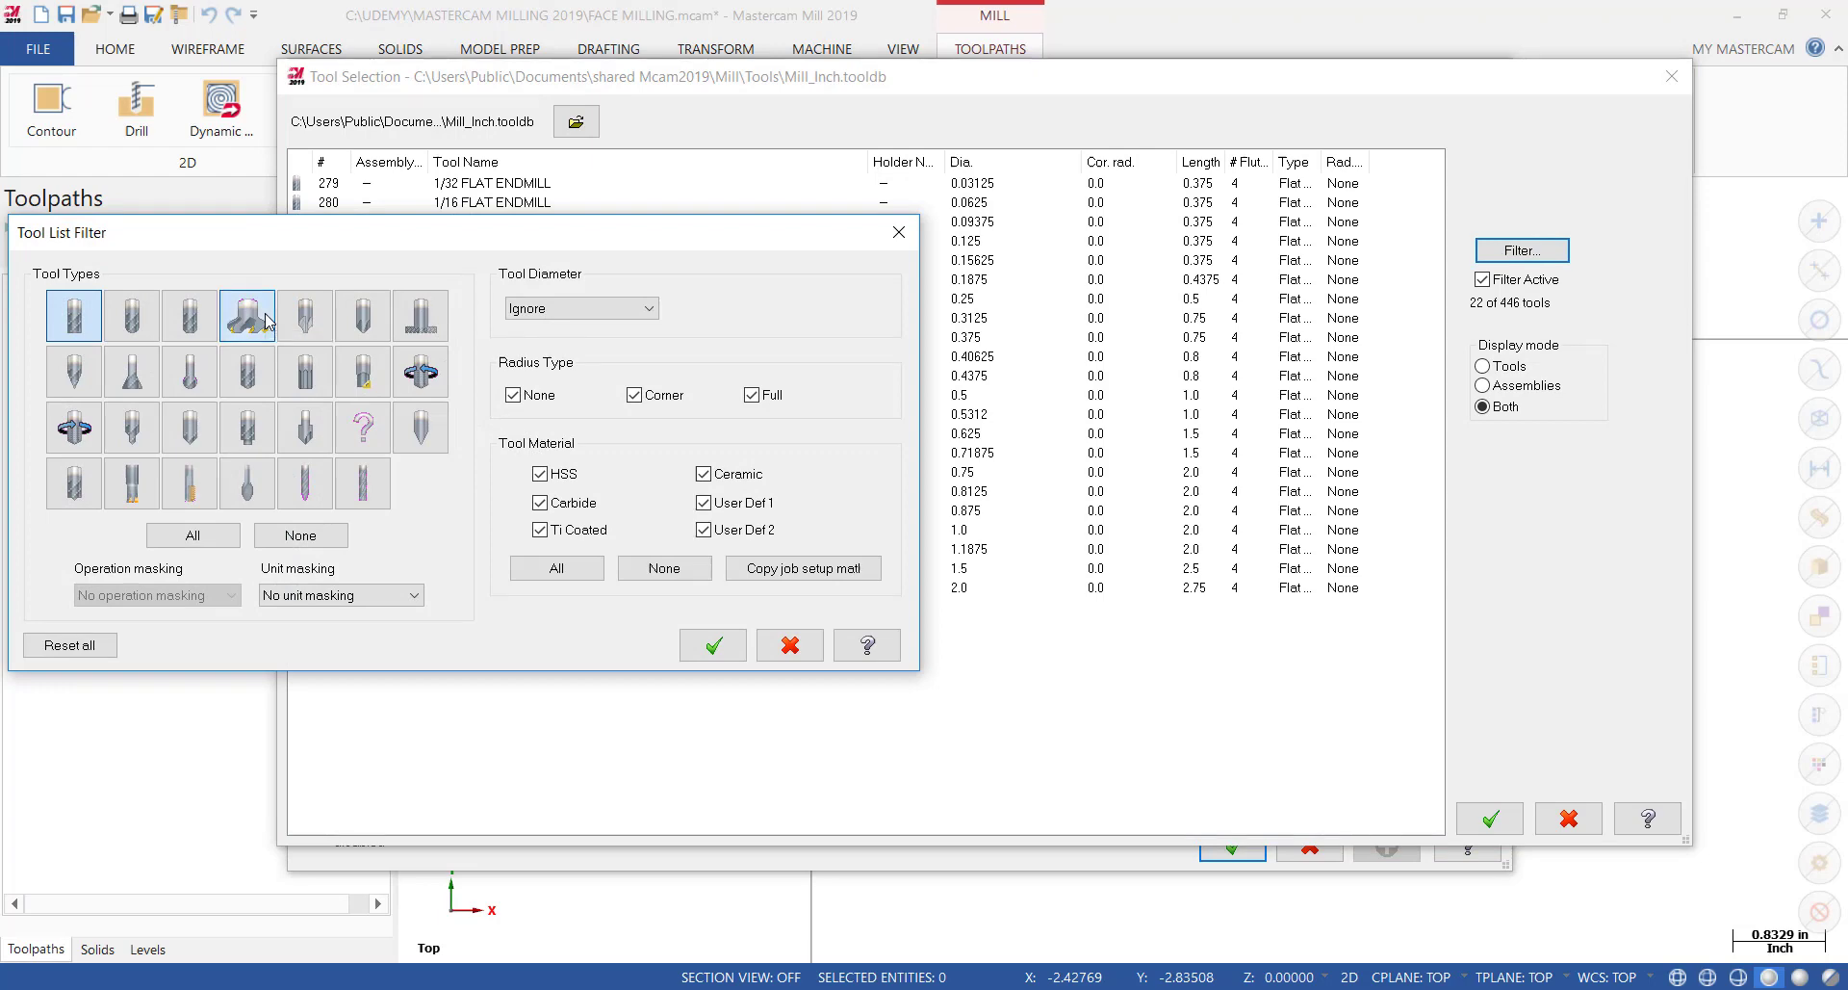
pyautogui.click(75, 325)
pyautogui.click(715, 648)
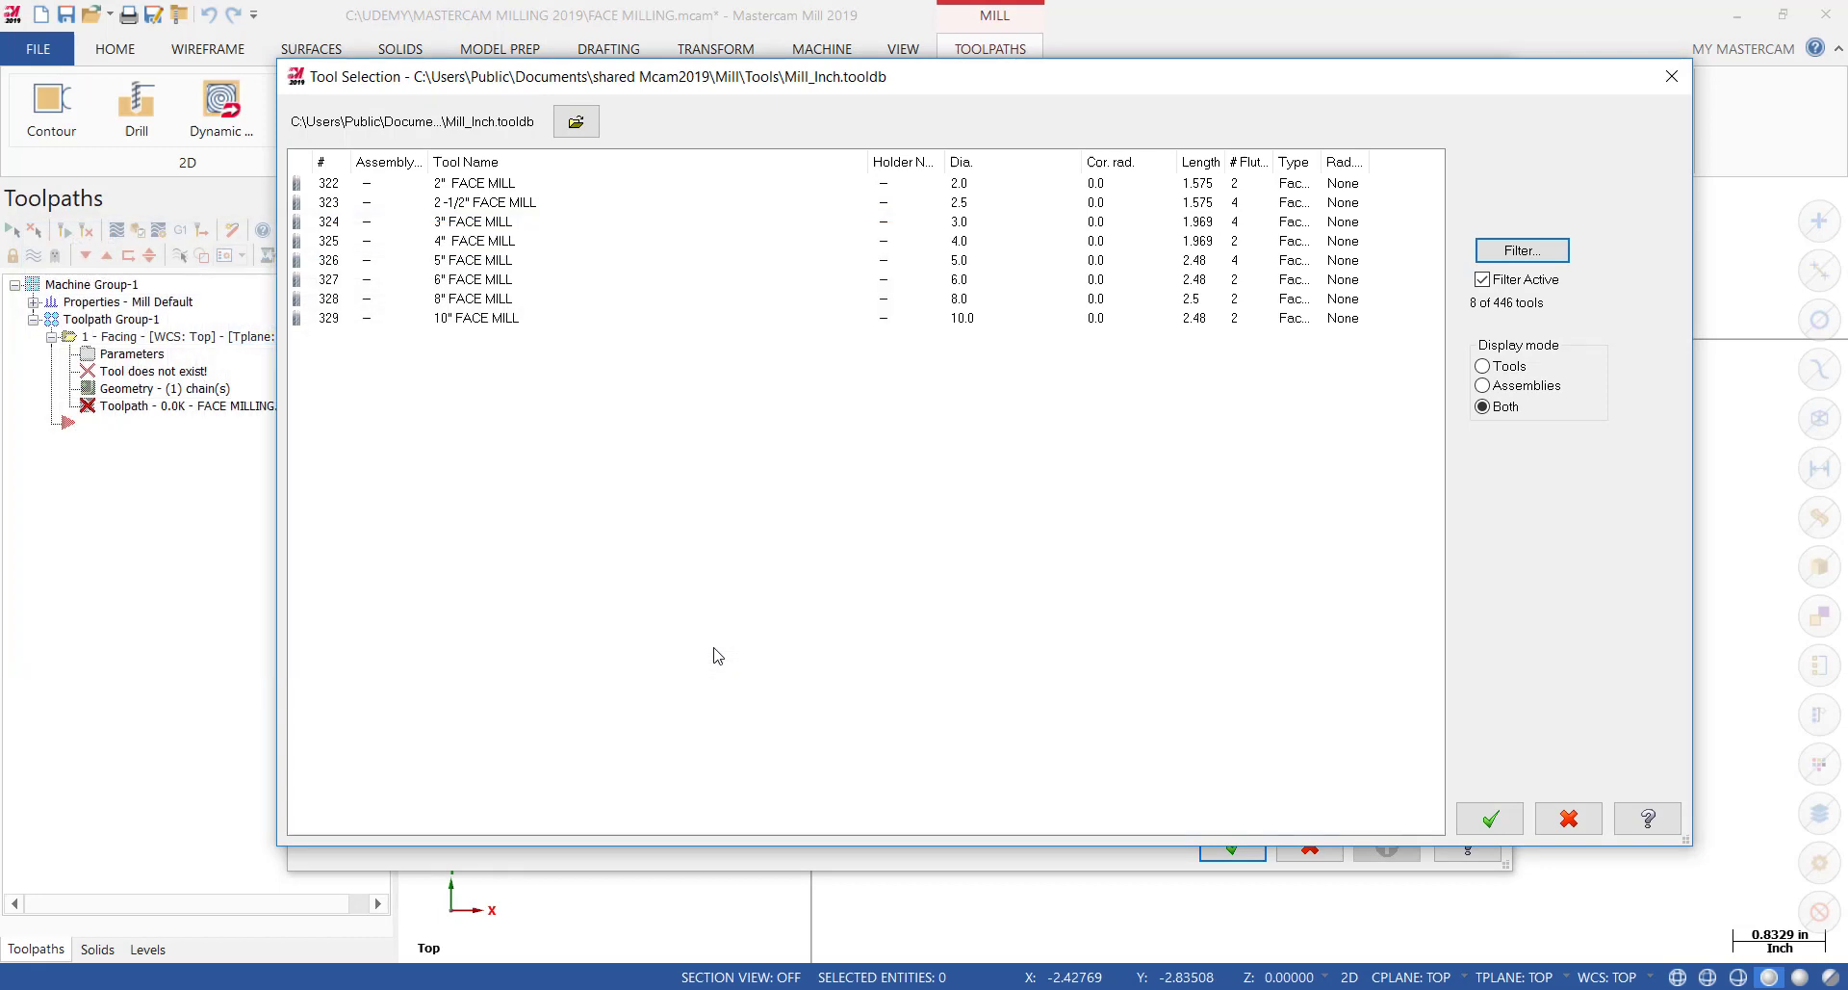
pyautogui.click(477, 186)
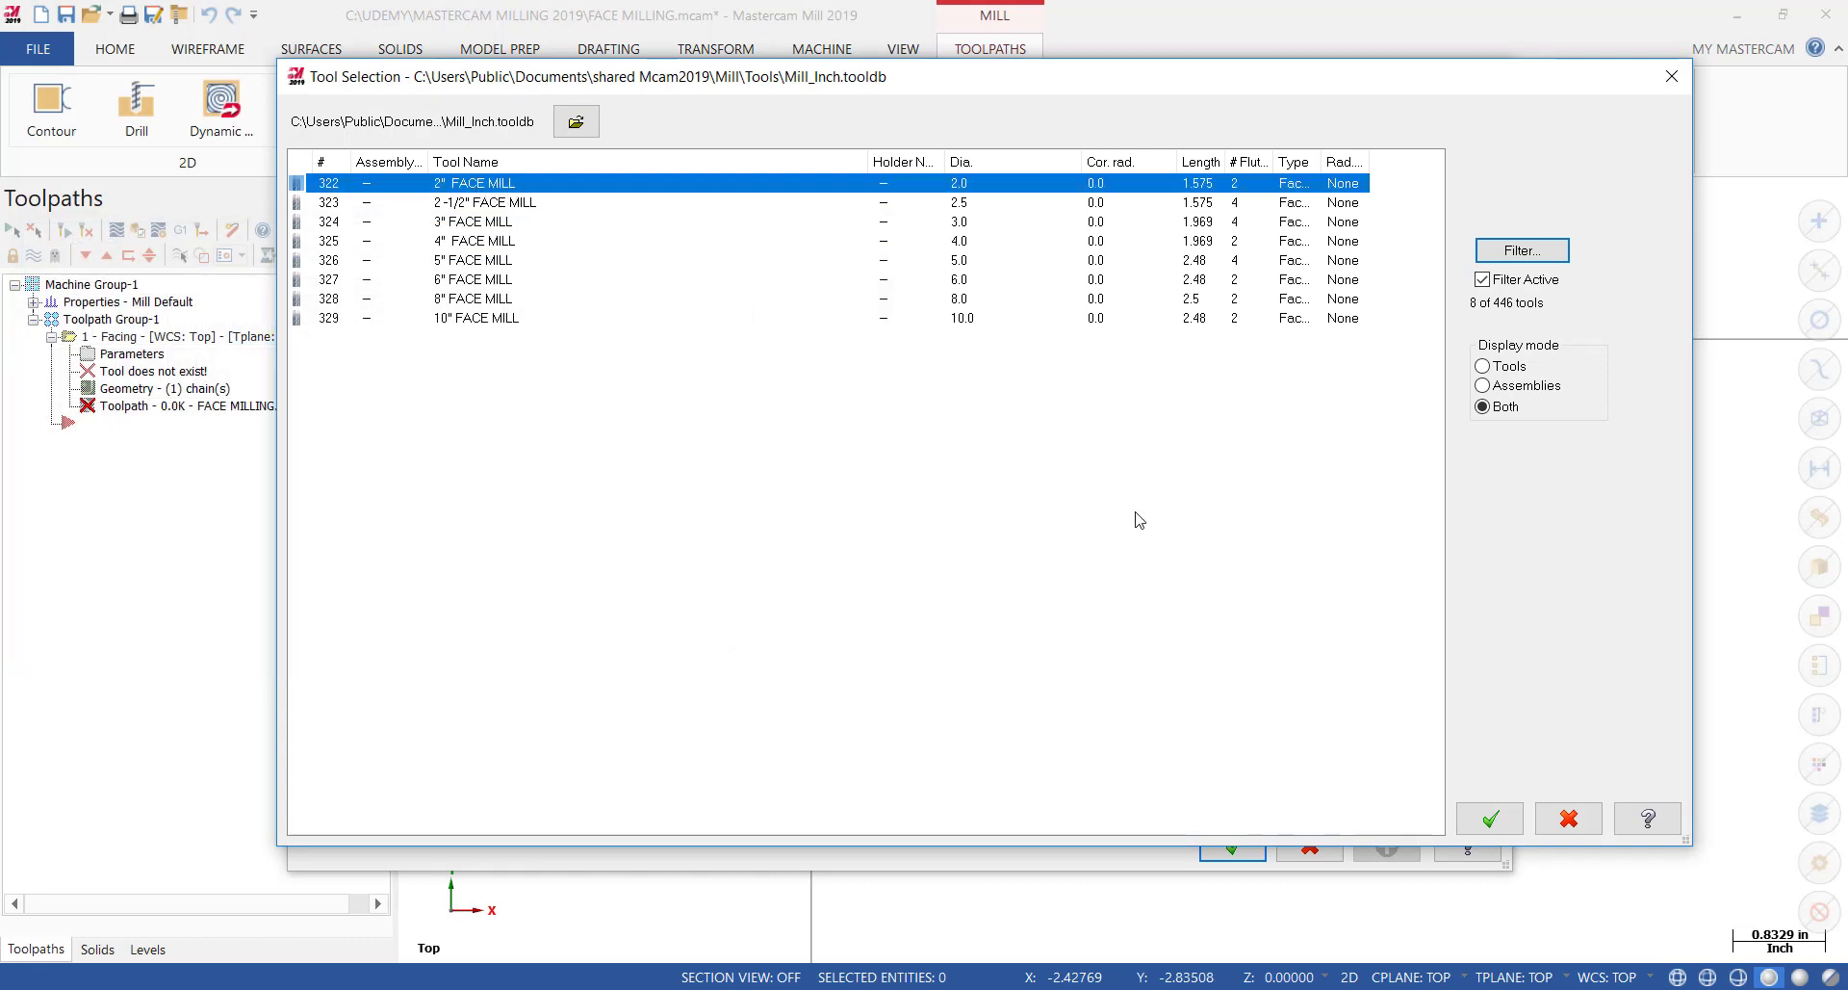
pyautogui.click(1489, 819)
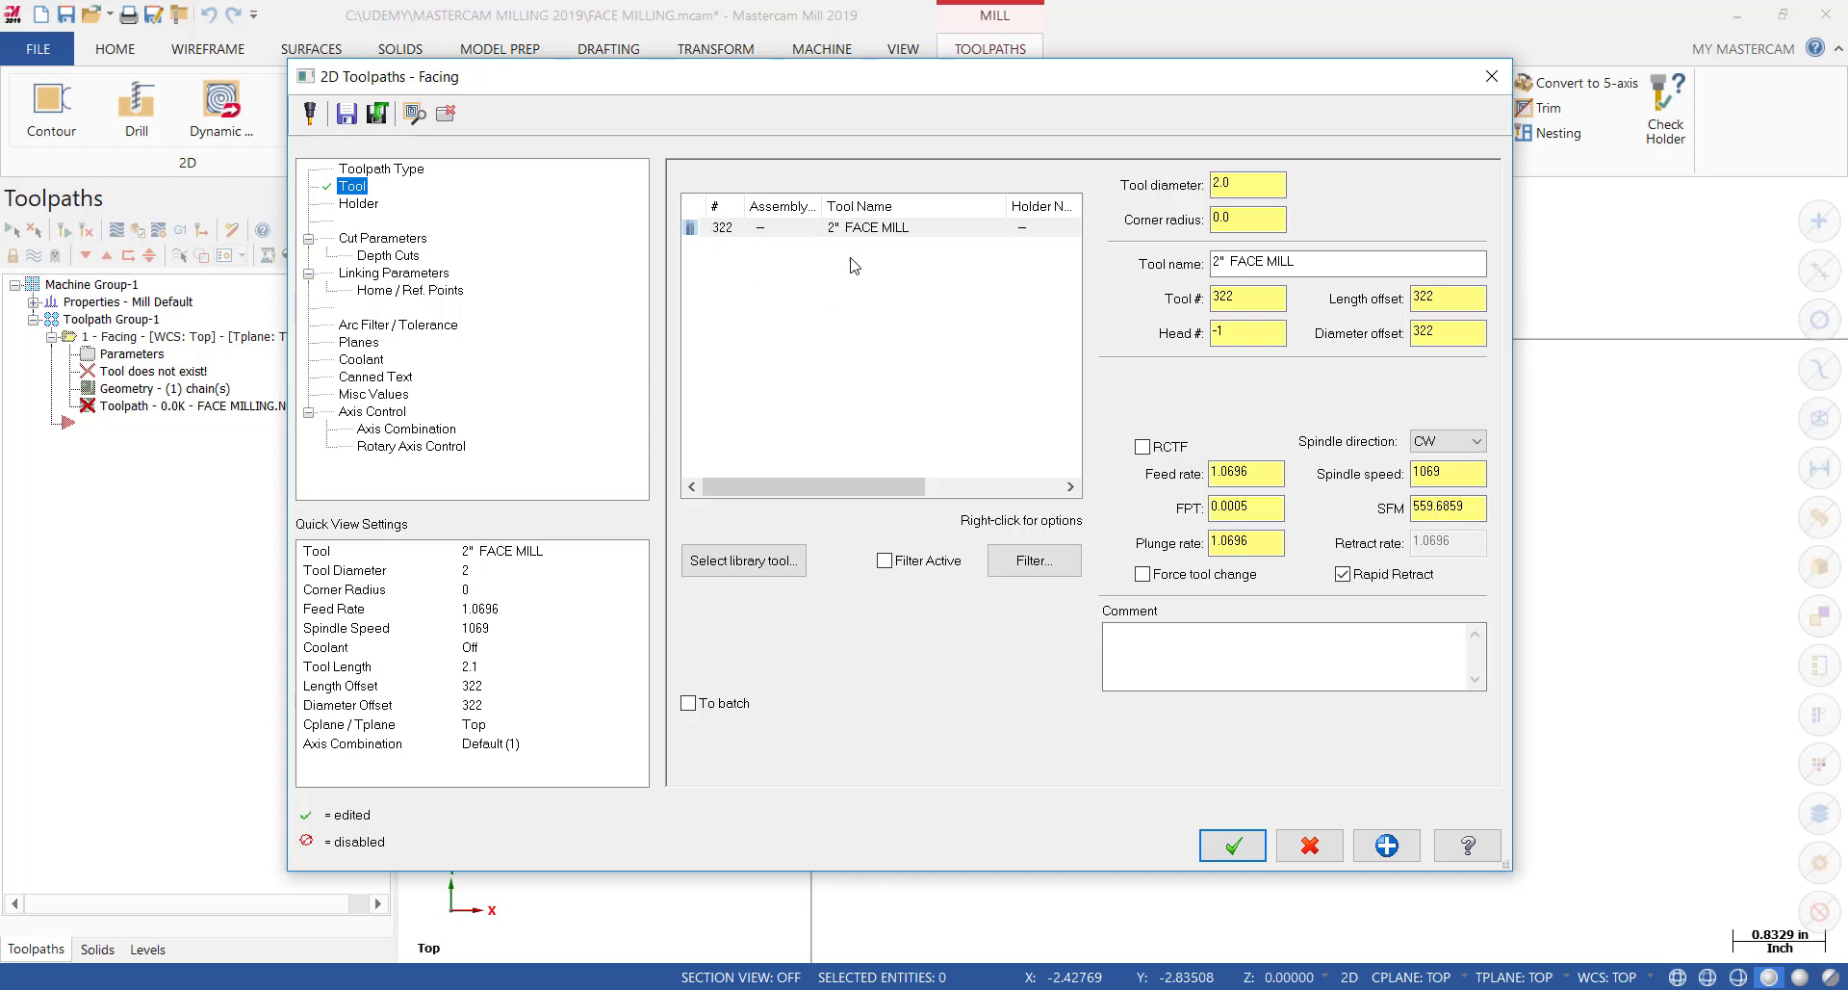
# Renumber the 2" FACE MILL as tool 20 with matching offsets of 20, then finish
pyautogui.doubleClick(855, 228)
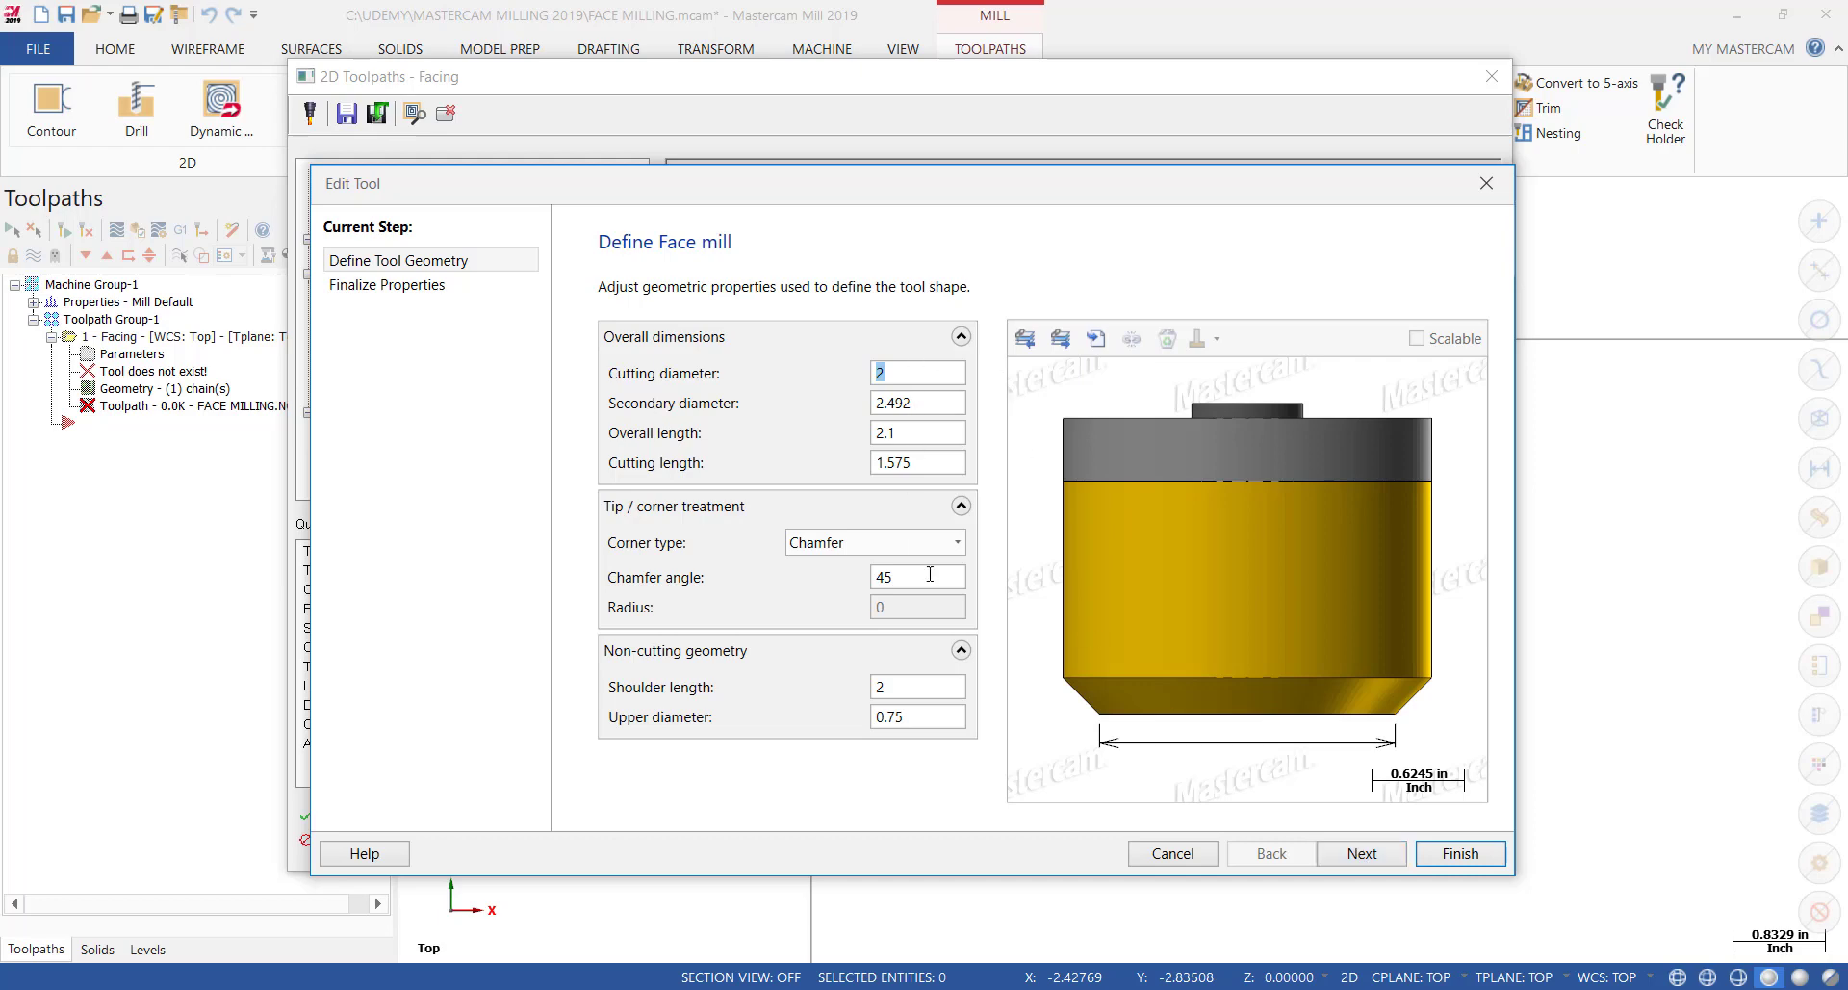
pyautogui.click(1355, 855)
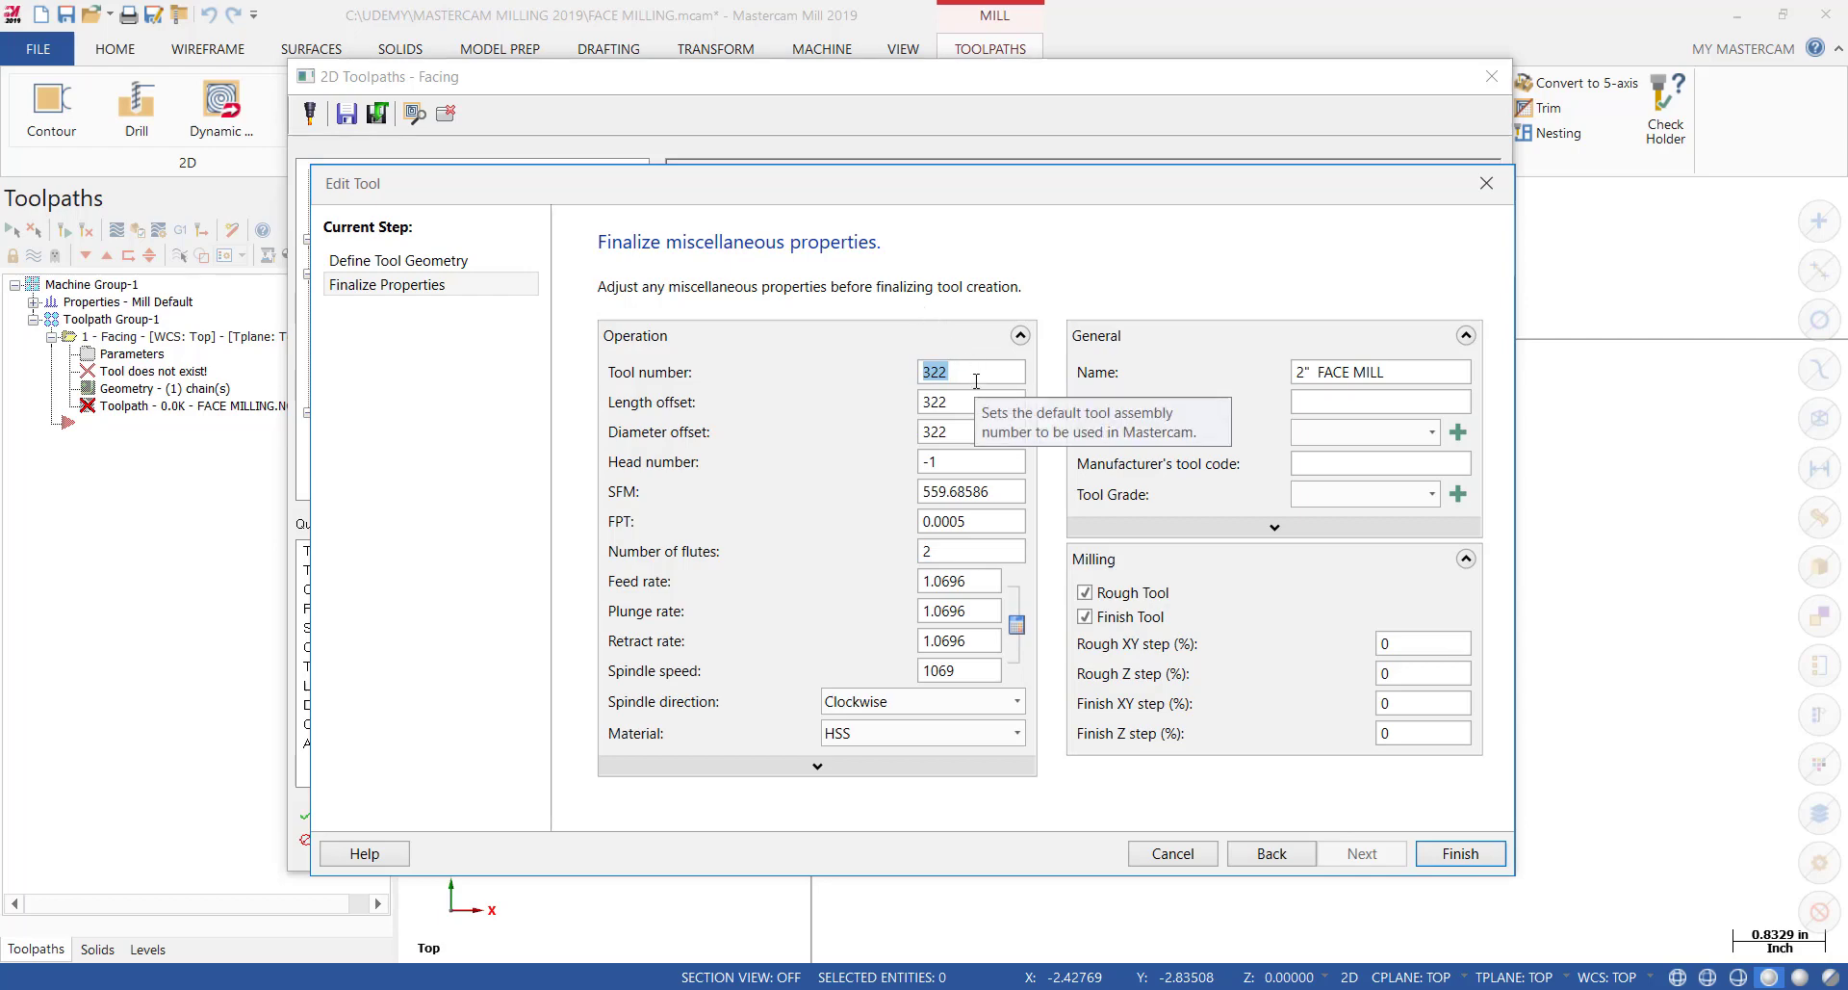
pyautogui.write('20')
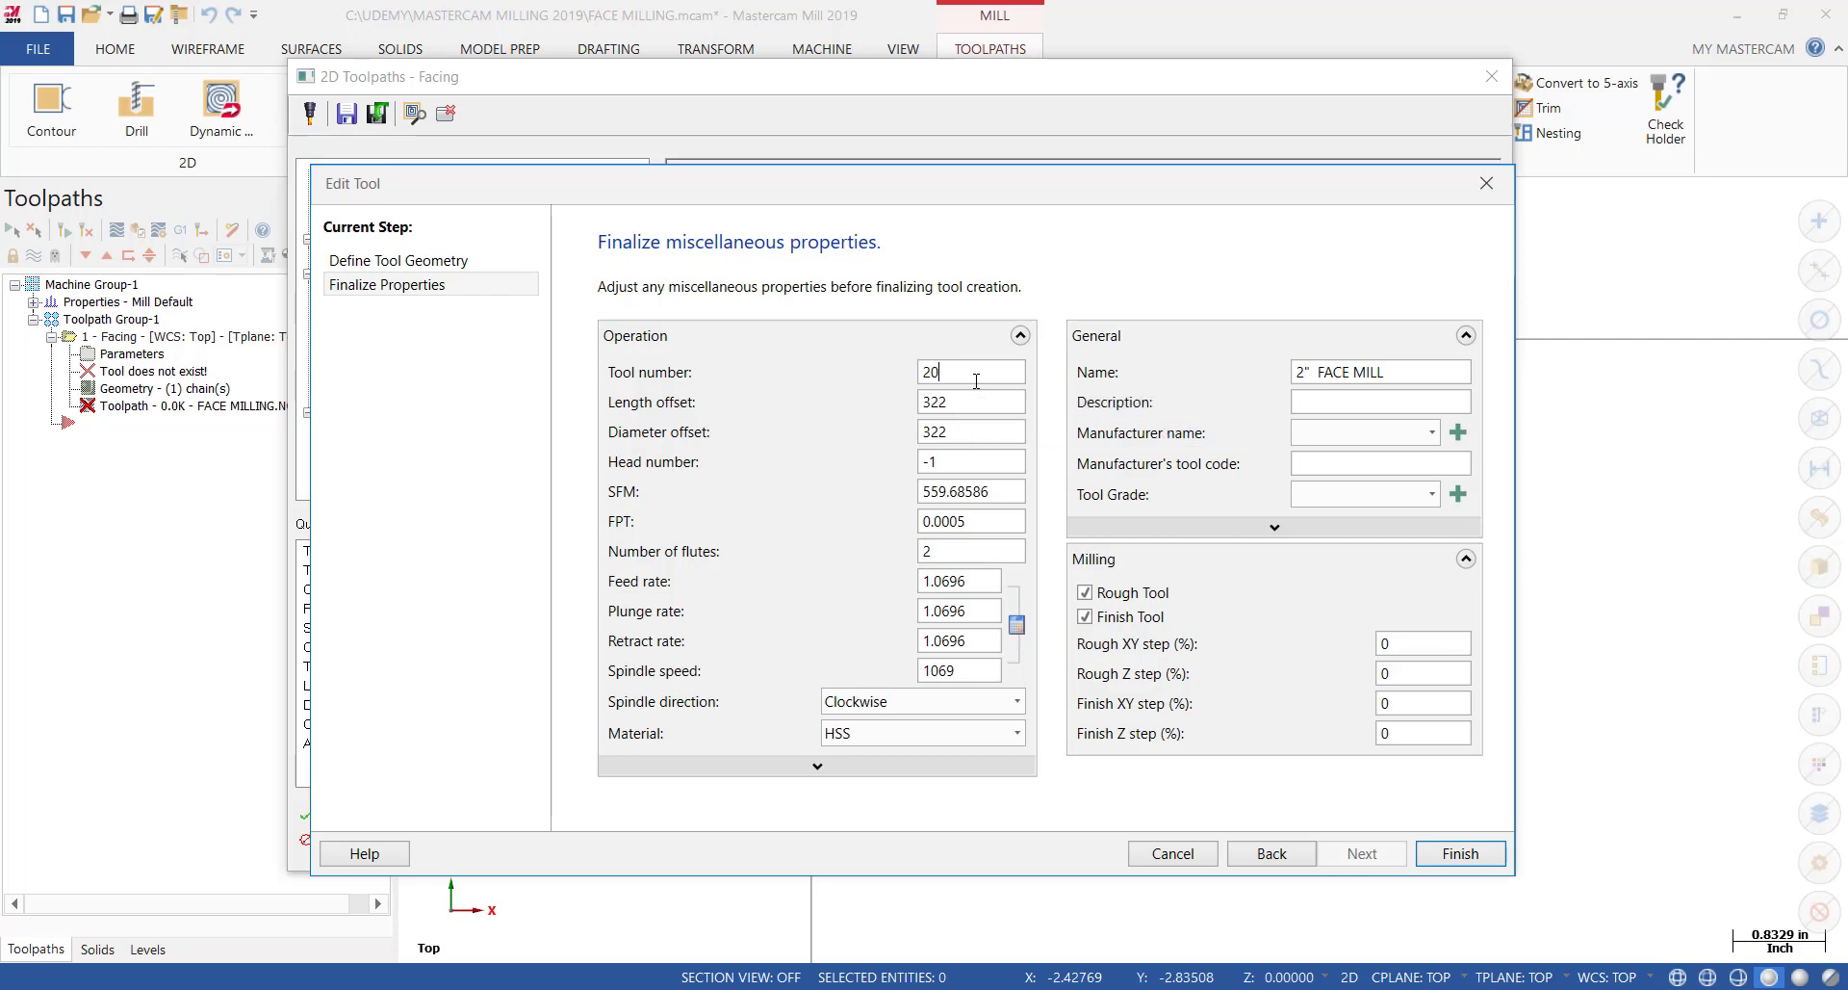
pyautogui.press('Tab')
pyautogui.click(1442, 849)
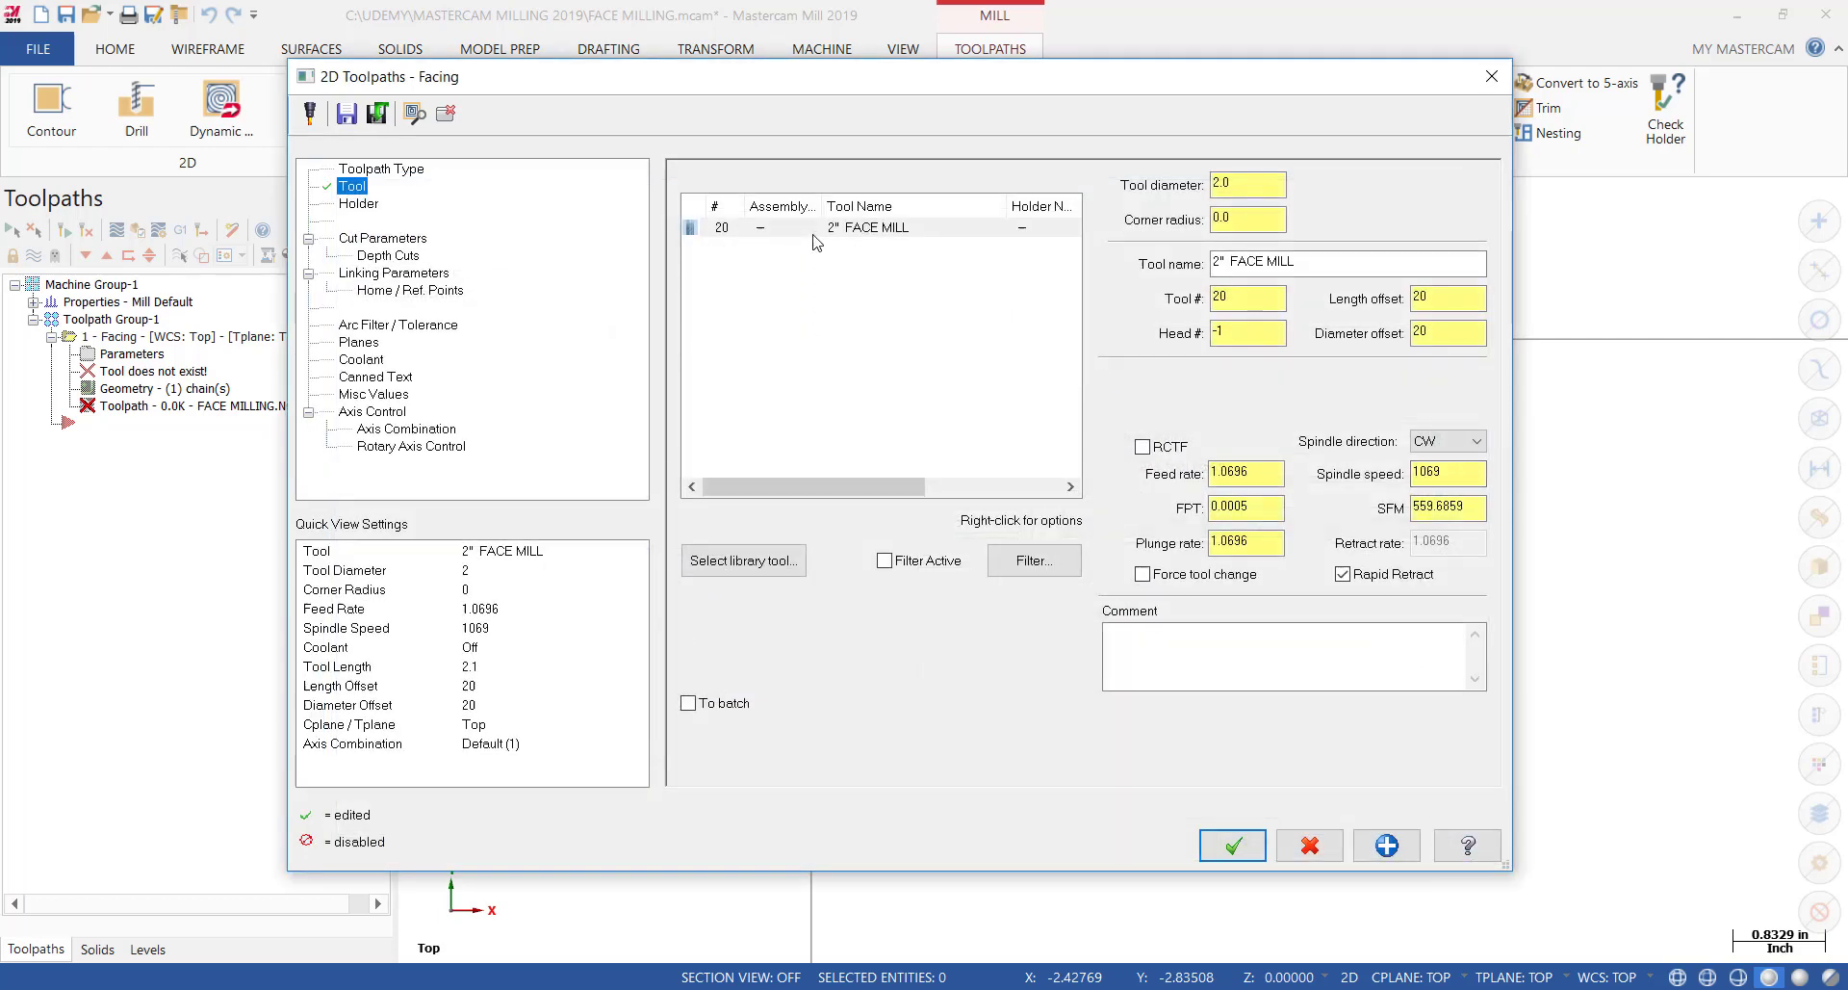
# Enter spindle speed 1250, feed rate 25 and plunge rate 50, then start the FACE comment
pyautogui.click(1452, 470)
pyautogui.doubleClick(1452, 470)
pyautogui.write('1')
pyautogui.moveTo(1268, 469); pyautogui.dragTo(1195, 469)
pyautogui.write('5')
pyautogui.press('Return')
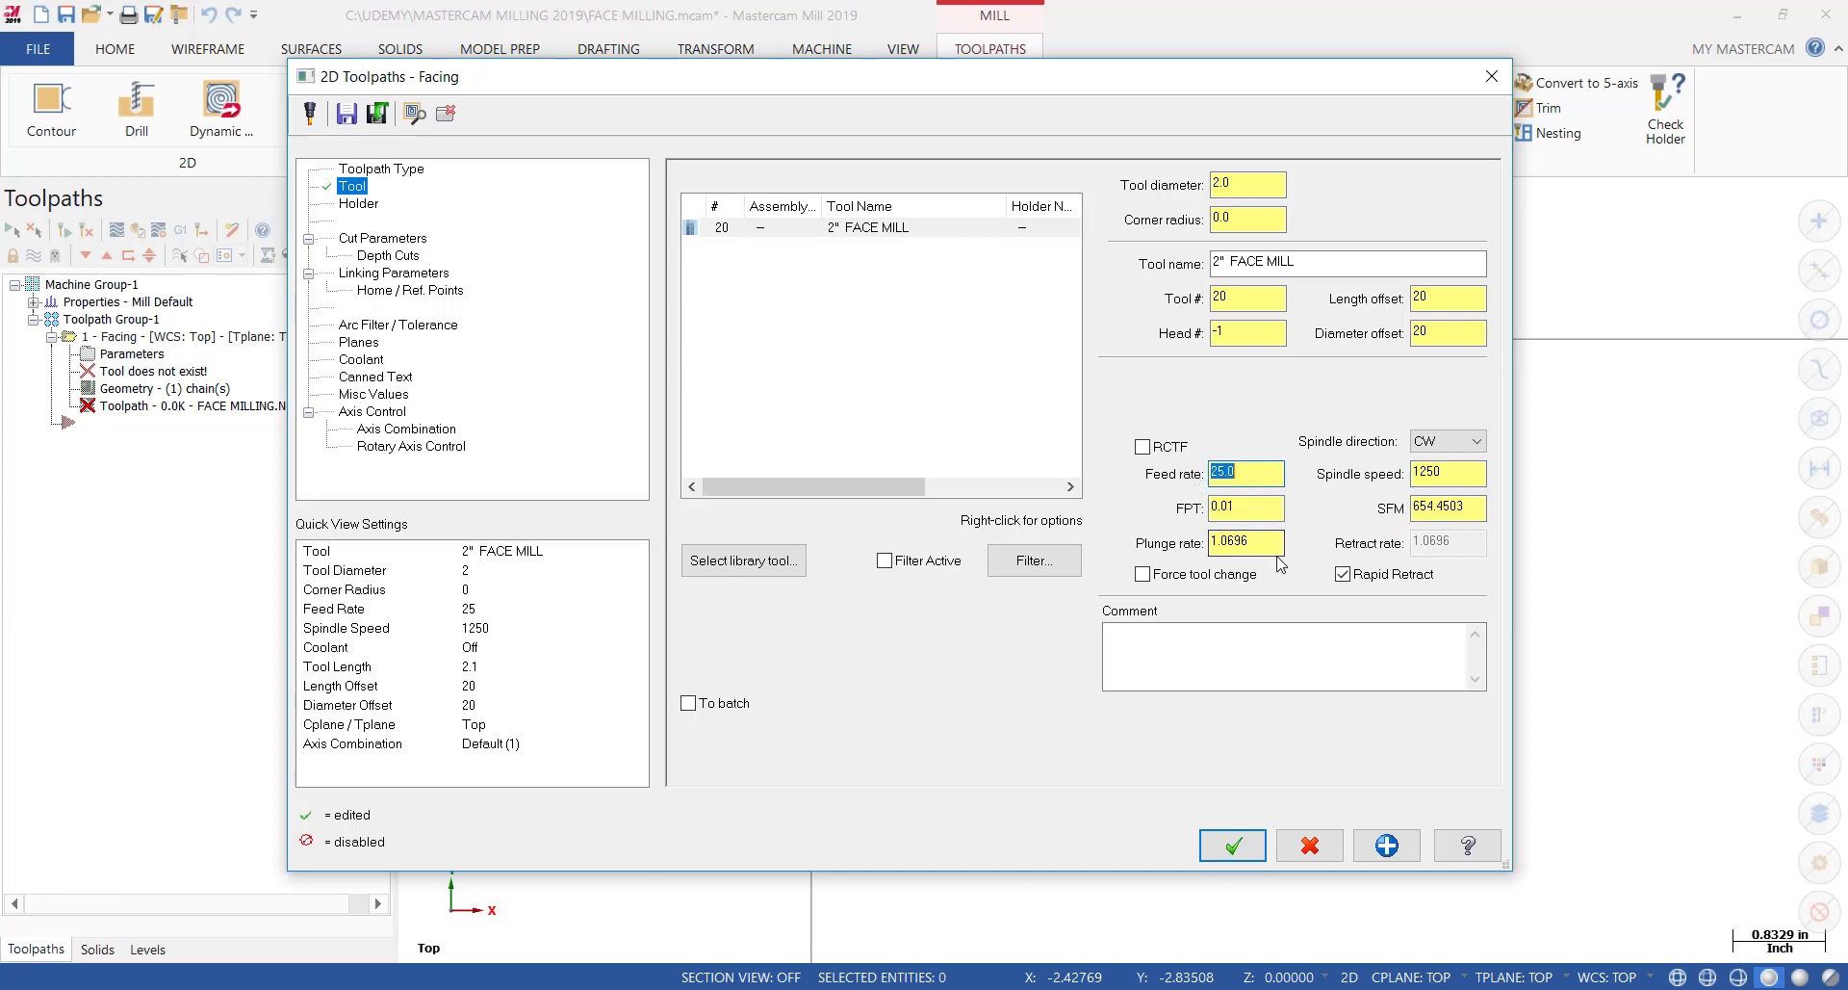
pyautogui.moveTo(1251, 540); pyautogui.dragTo(1212, 539)
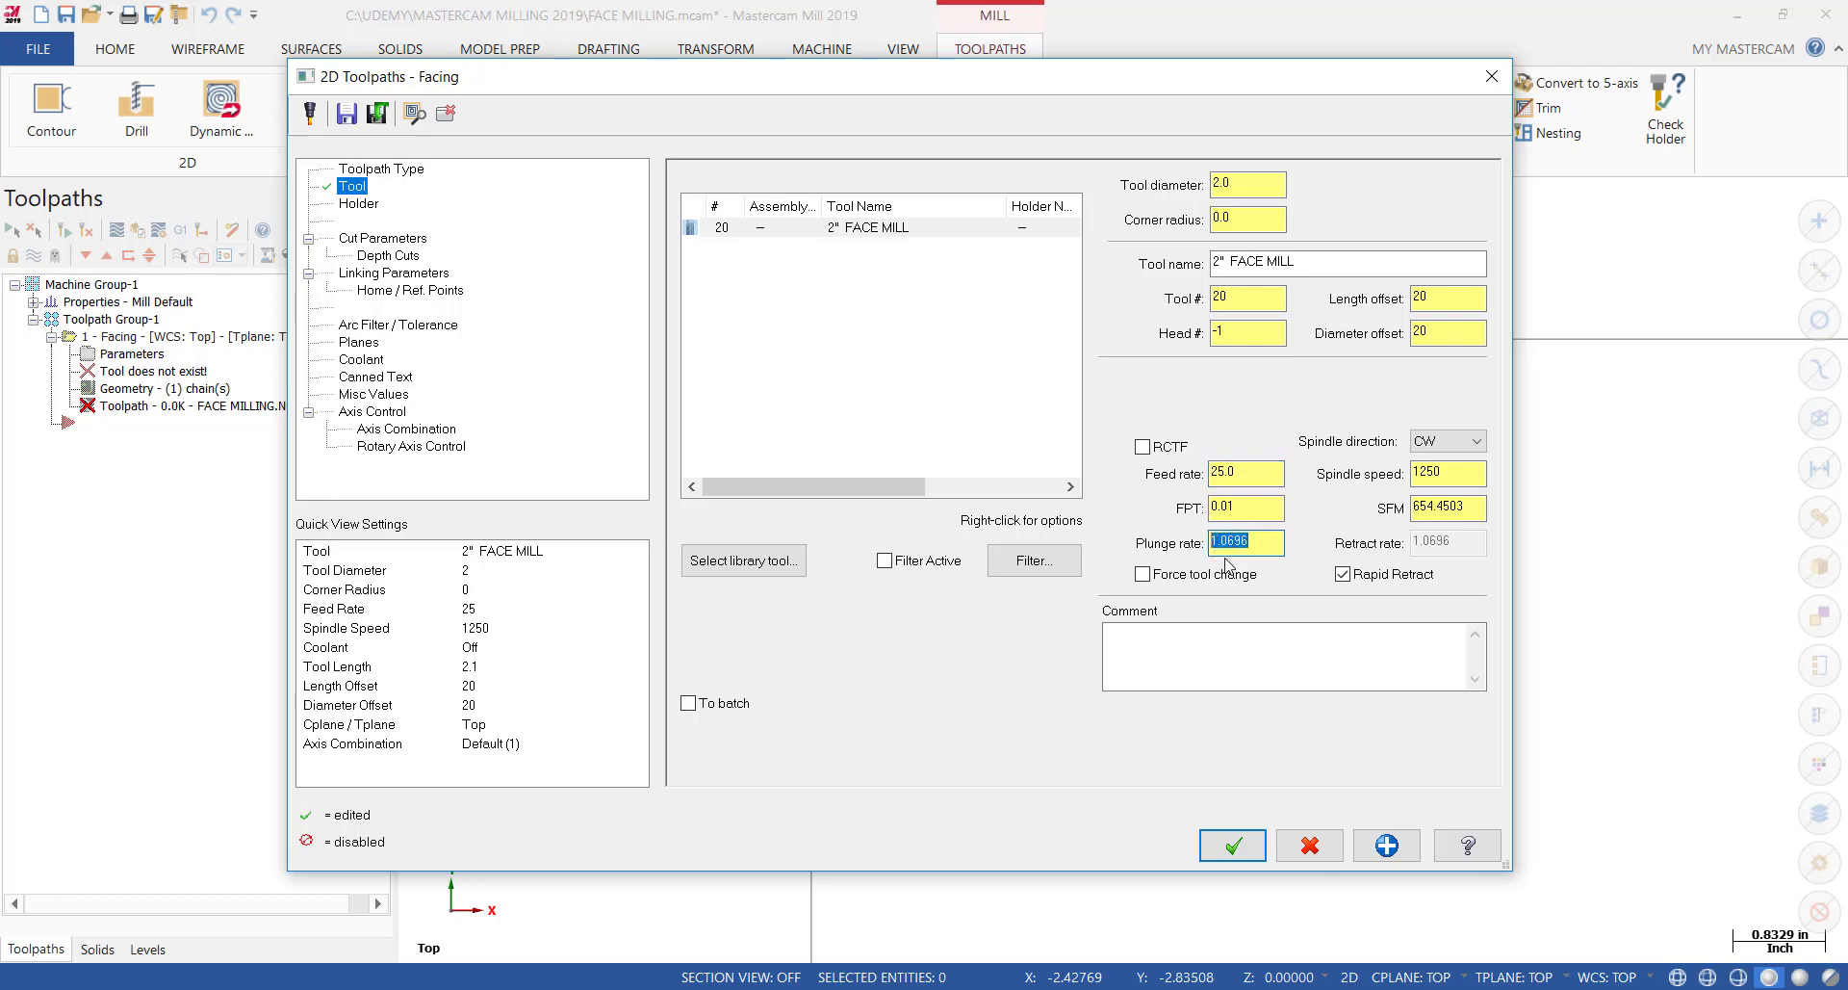
pyautogui.write('50')
pyautogui.press('Return')
pyautogui.click(1217, 634)
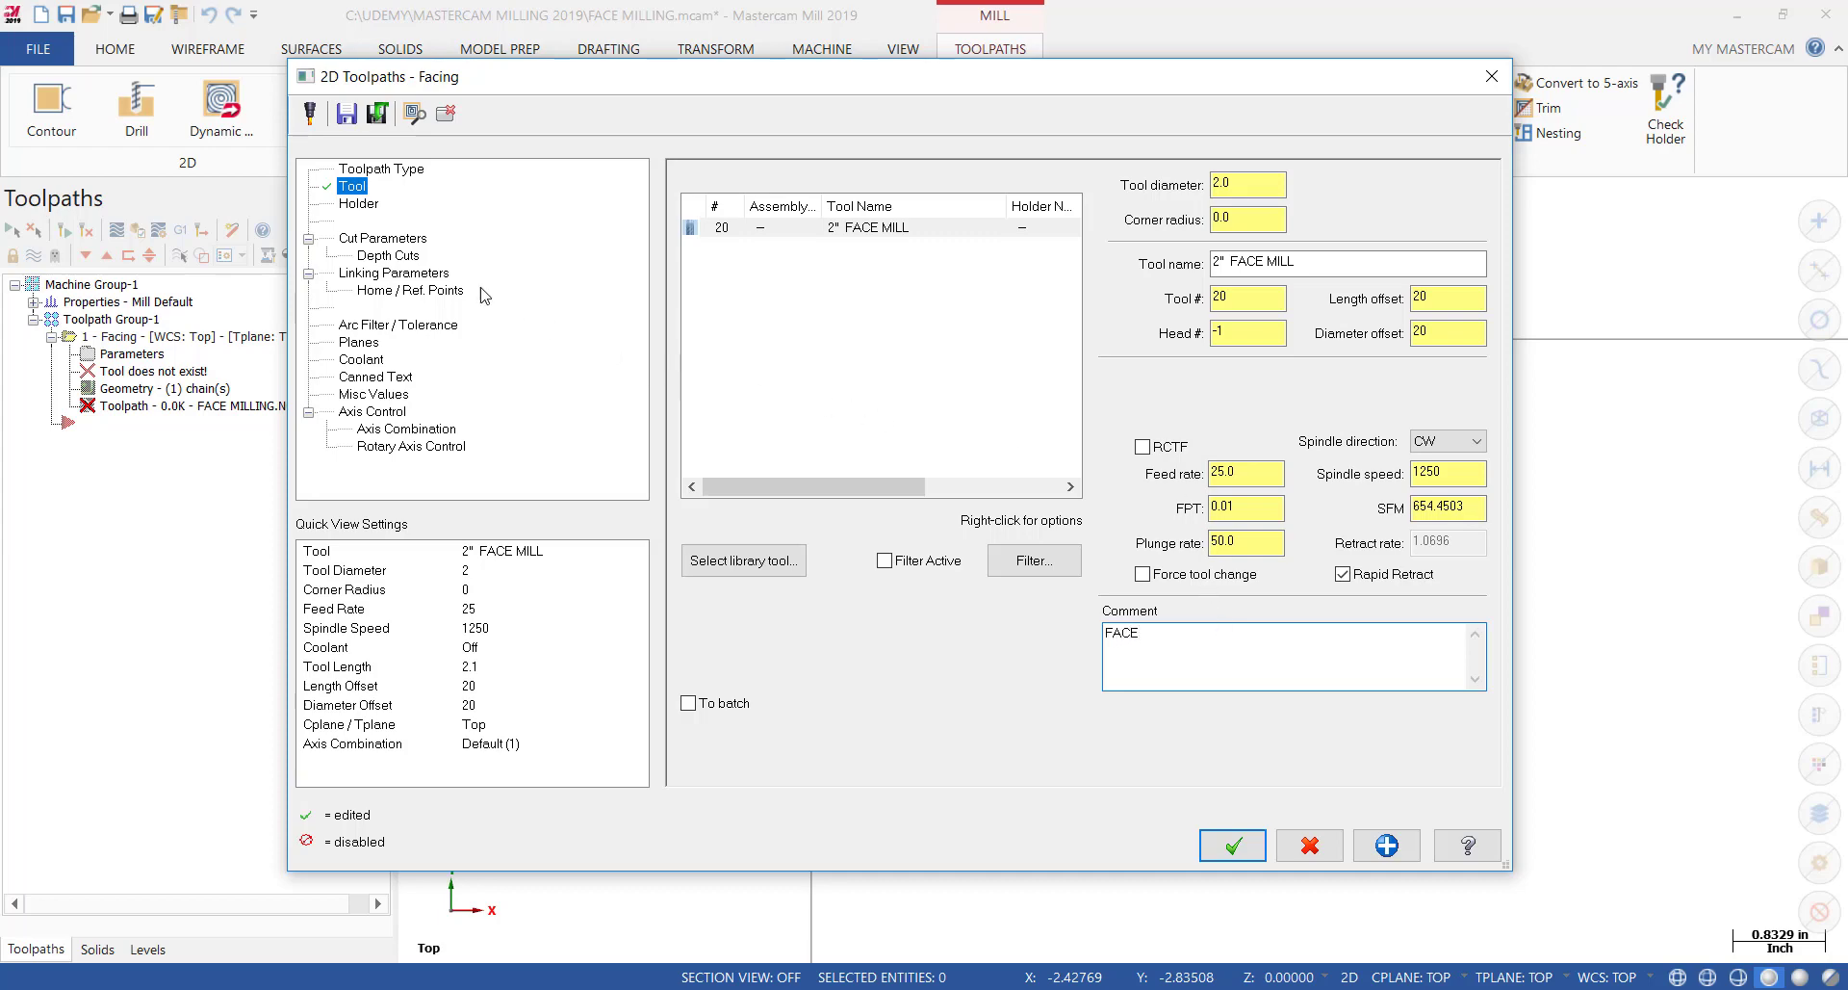
# In Cut Parameters, keep the One way style and set floor stock to 0
pyautogui.click(381, 240)
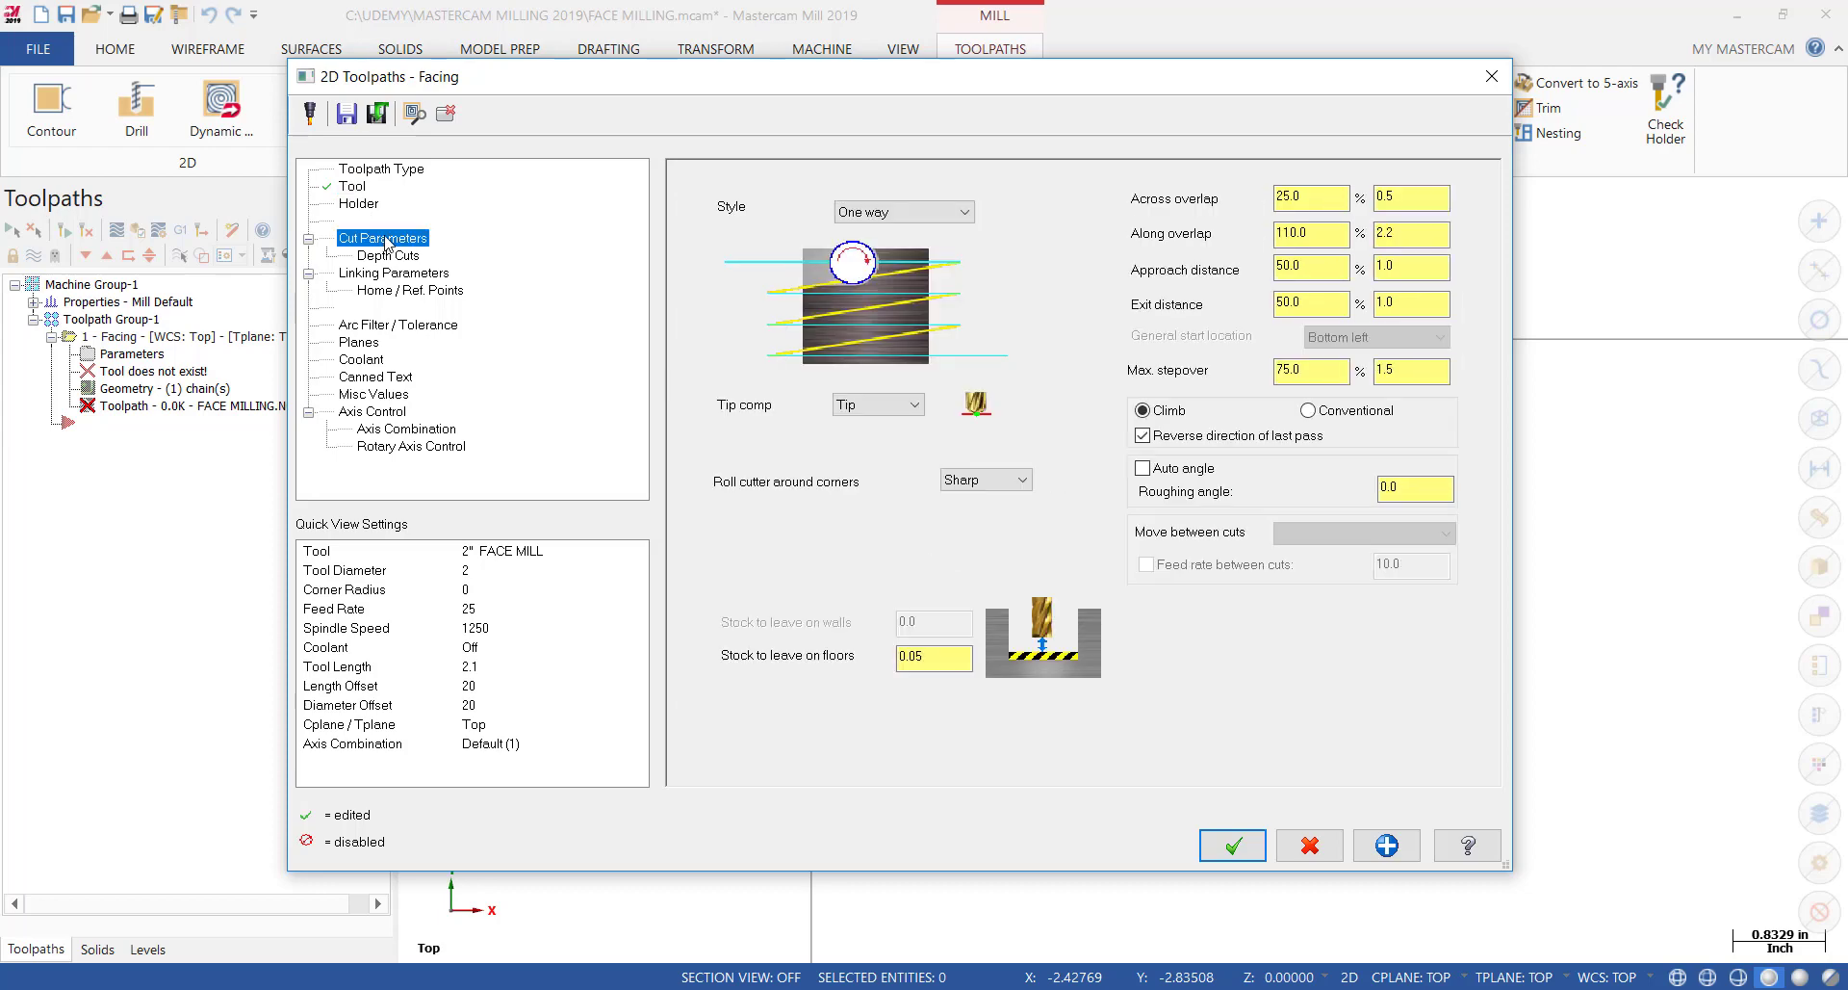
pyautogui.click(966, 212)
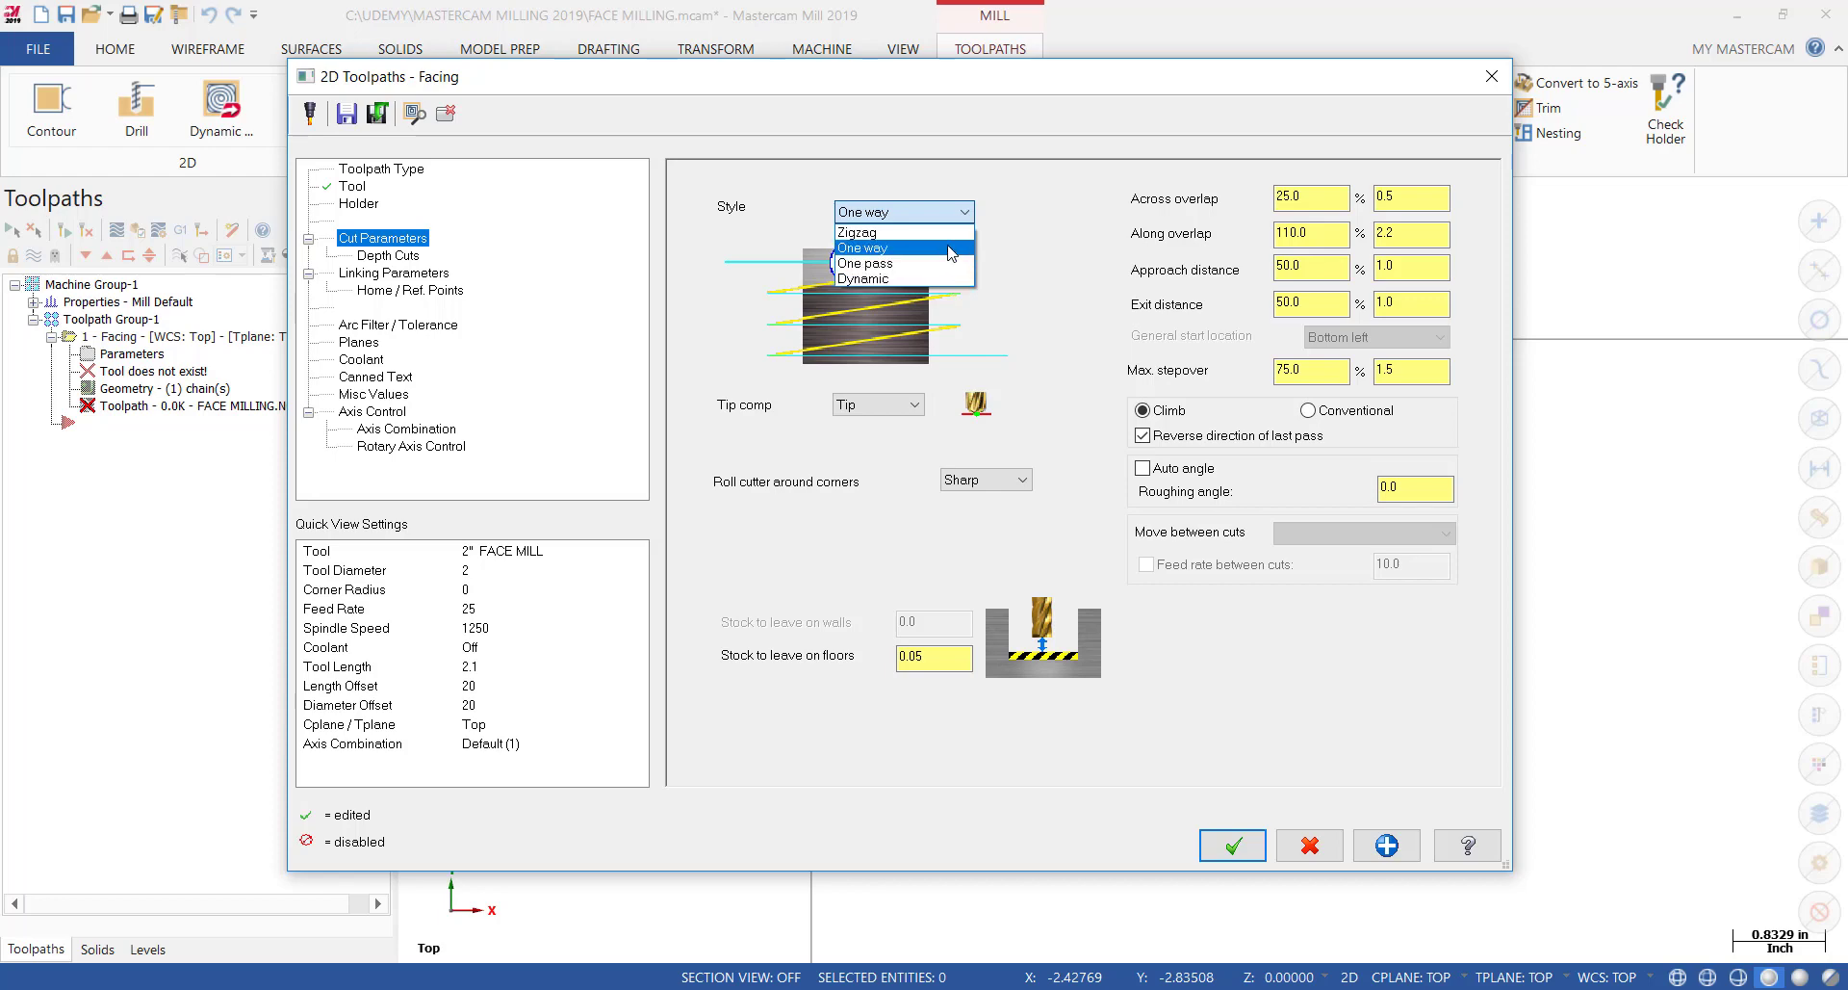
pyautogui.click(951, 253)
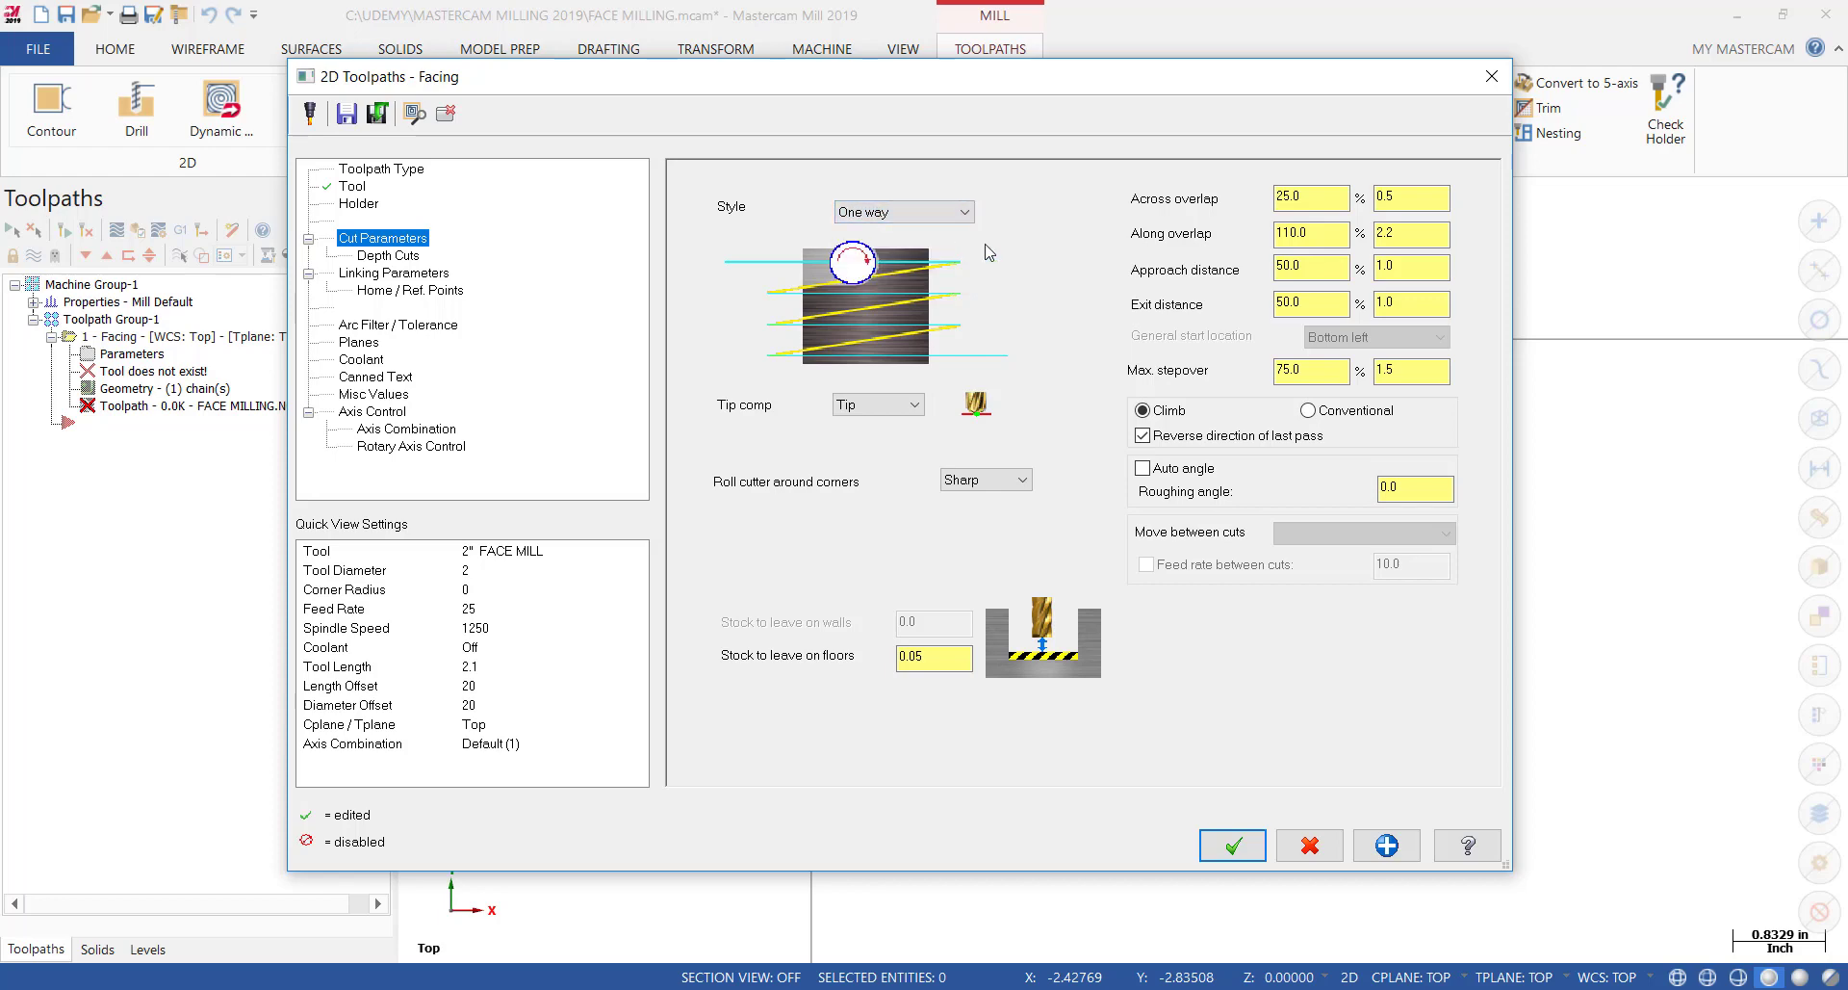
pyautogui.doubleClick(924, 657)
pyautogui.write('.05')
pyautogui.moveTo(924, 662); pyautogui.dragTo(892, 651)
pyautogui.write('0')
pyautogui.press('Return')
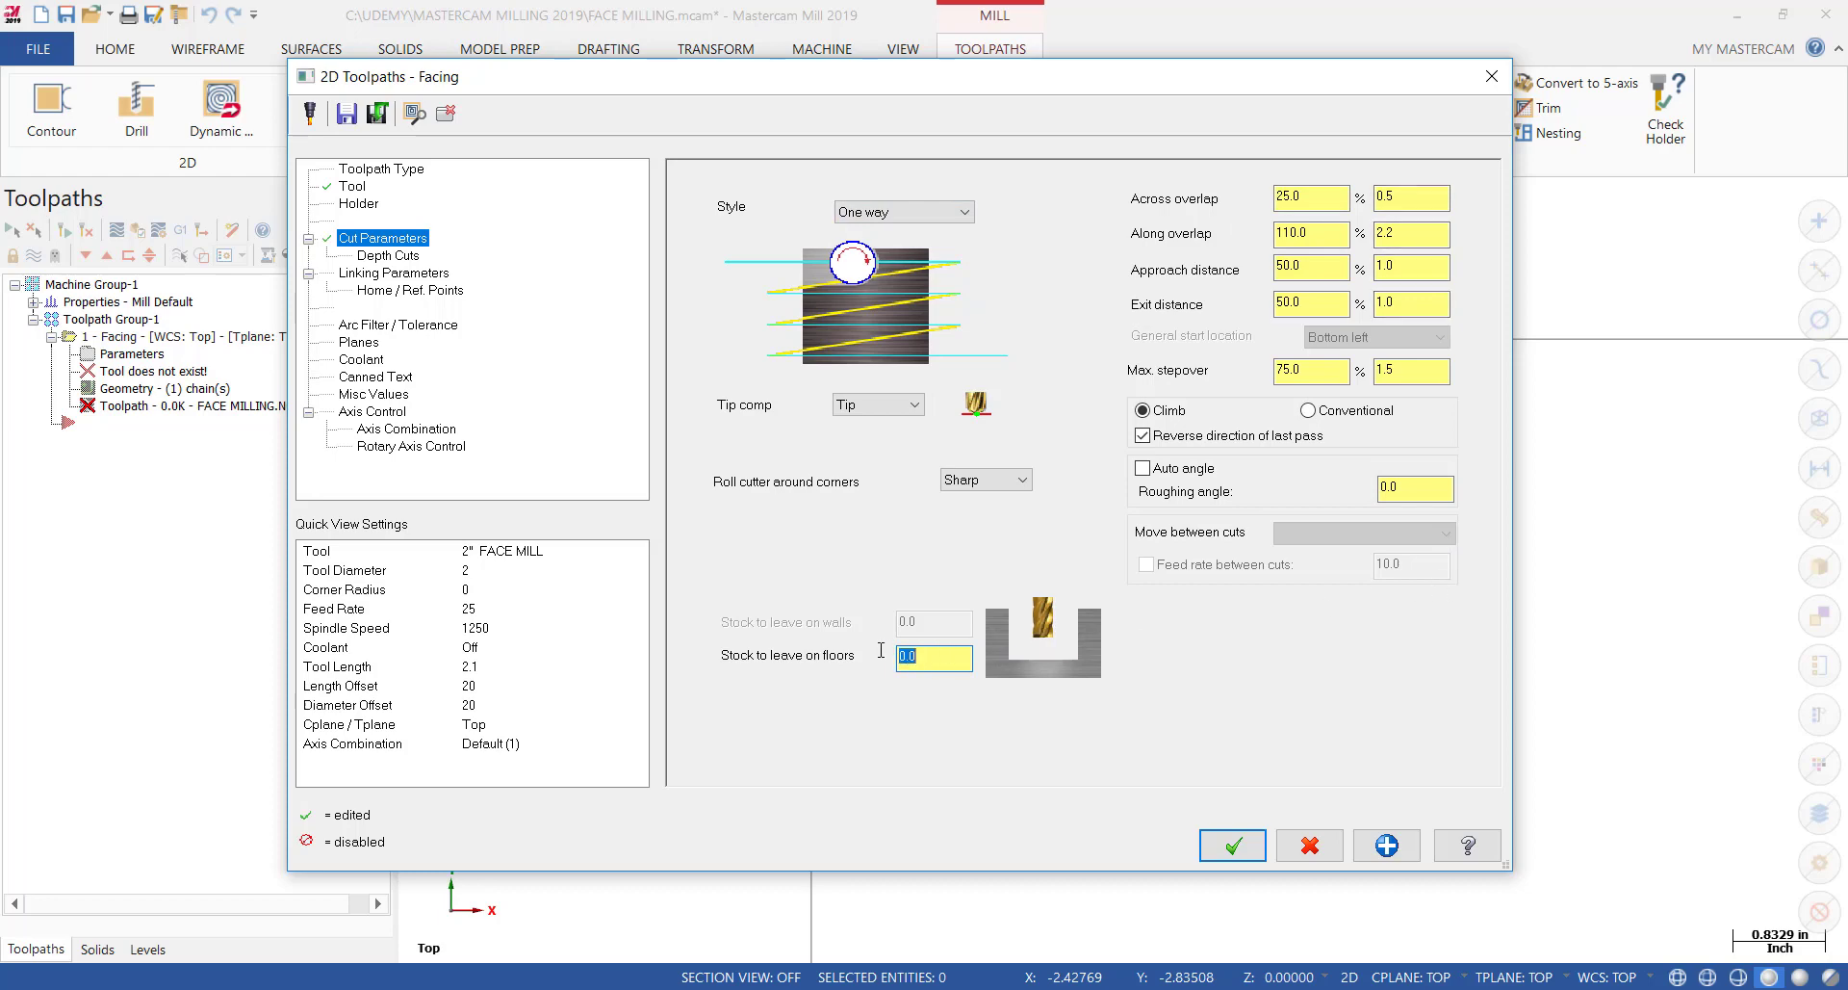
# Make retract, feed plane and depth Absolute: retract 1.0, feed plane 0.1, top of stock 0.015
pyautogui.click(385, 275)
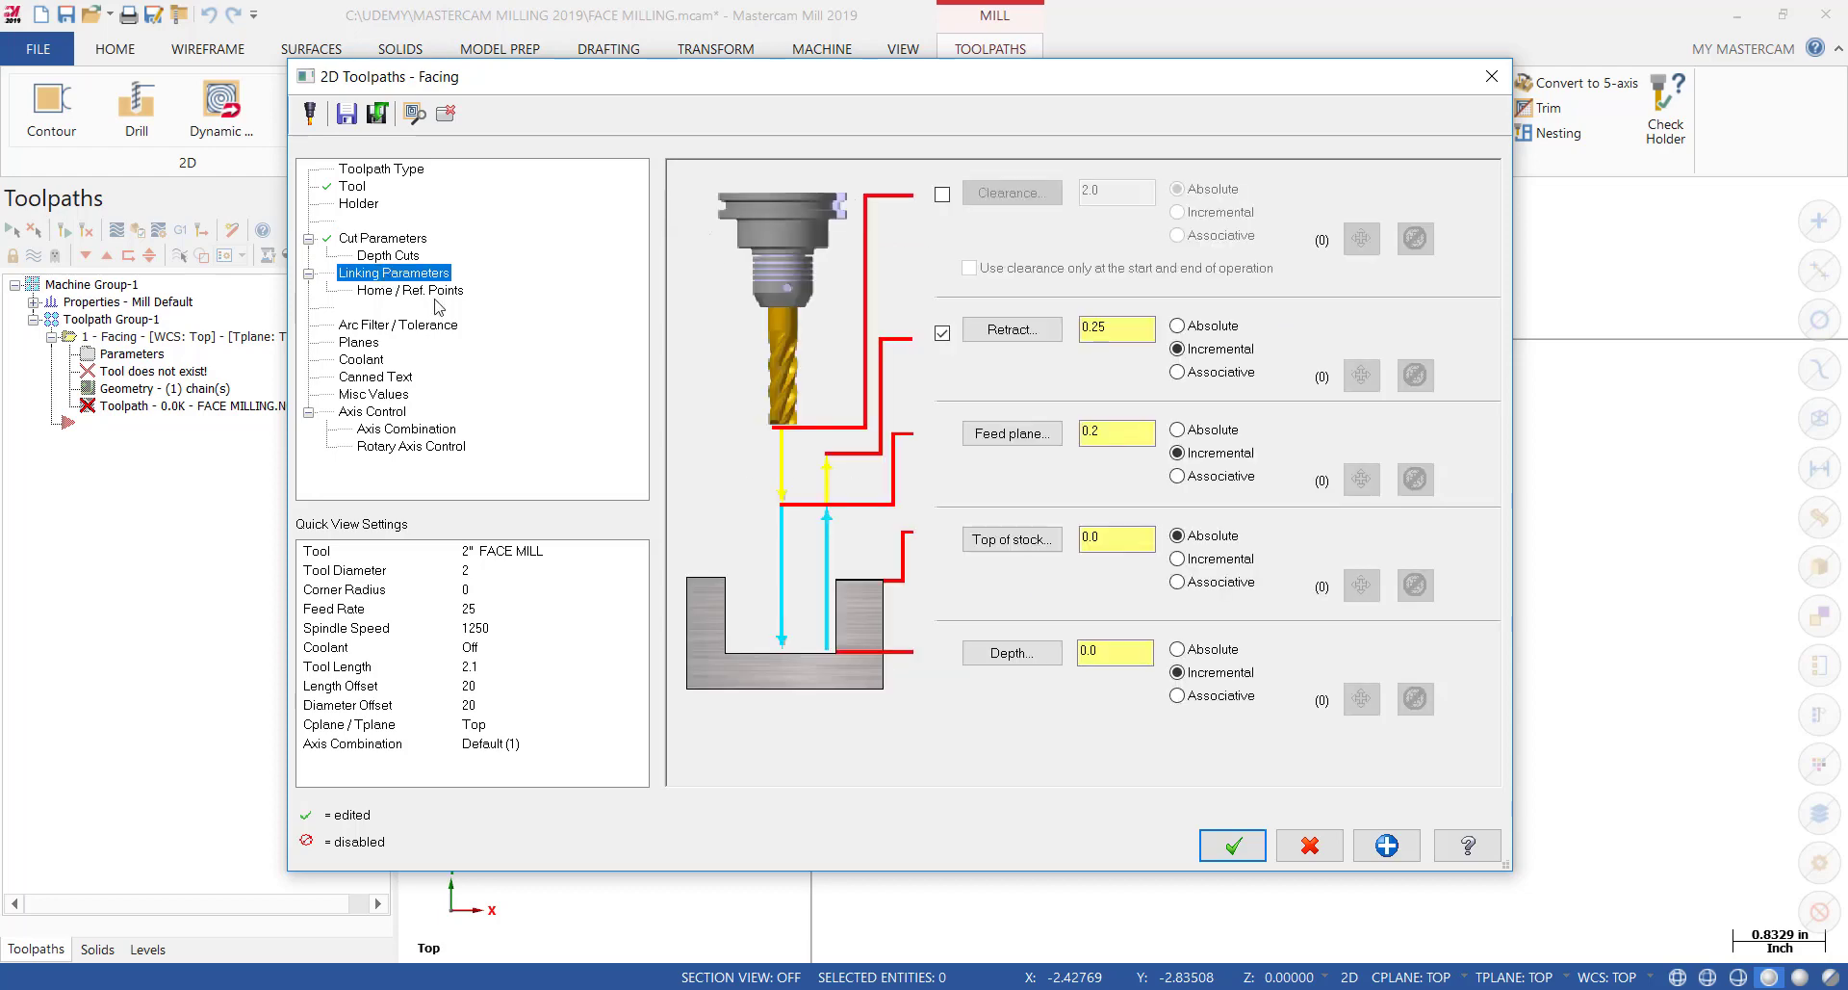
pyautogui.click(1177, 650)
pyautogui.click(1177, 430)
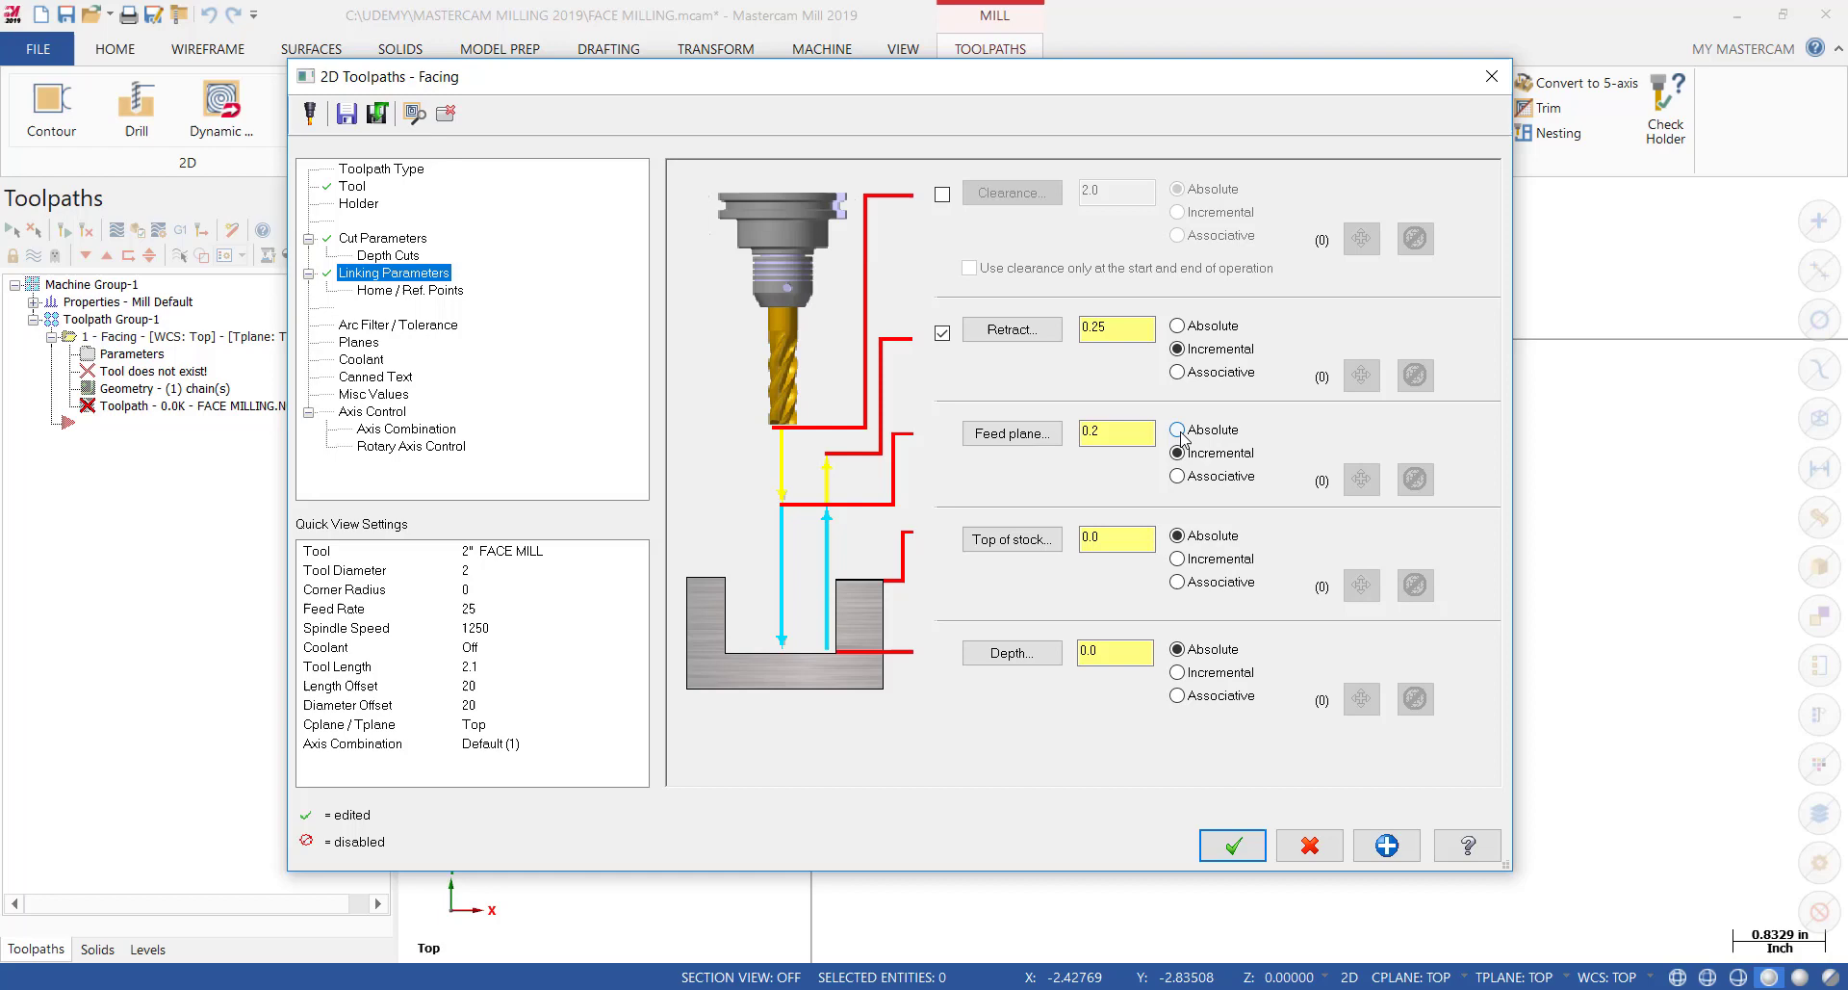
pyautogui.click(1177, 326)
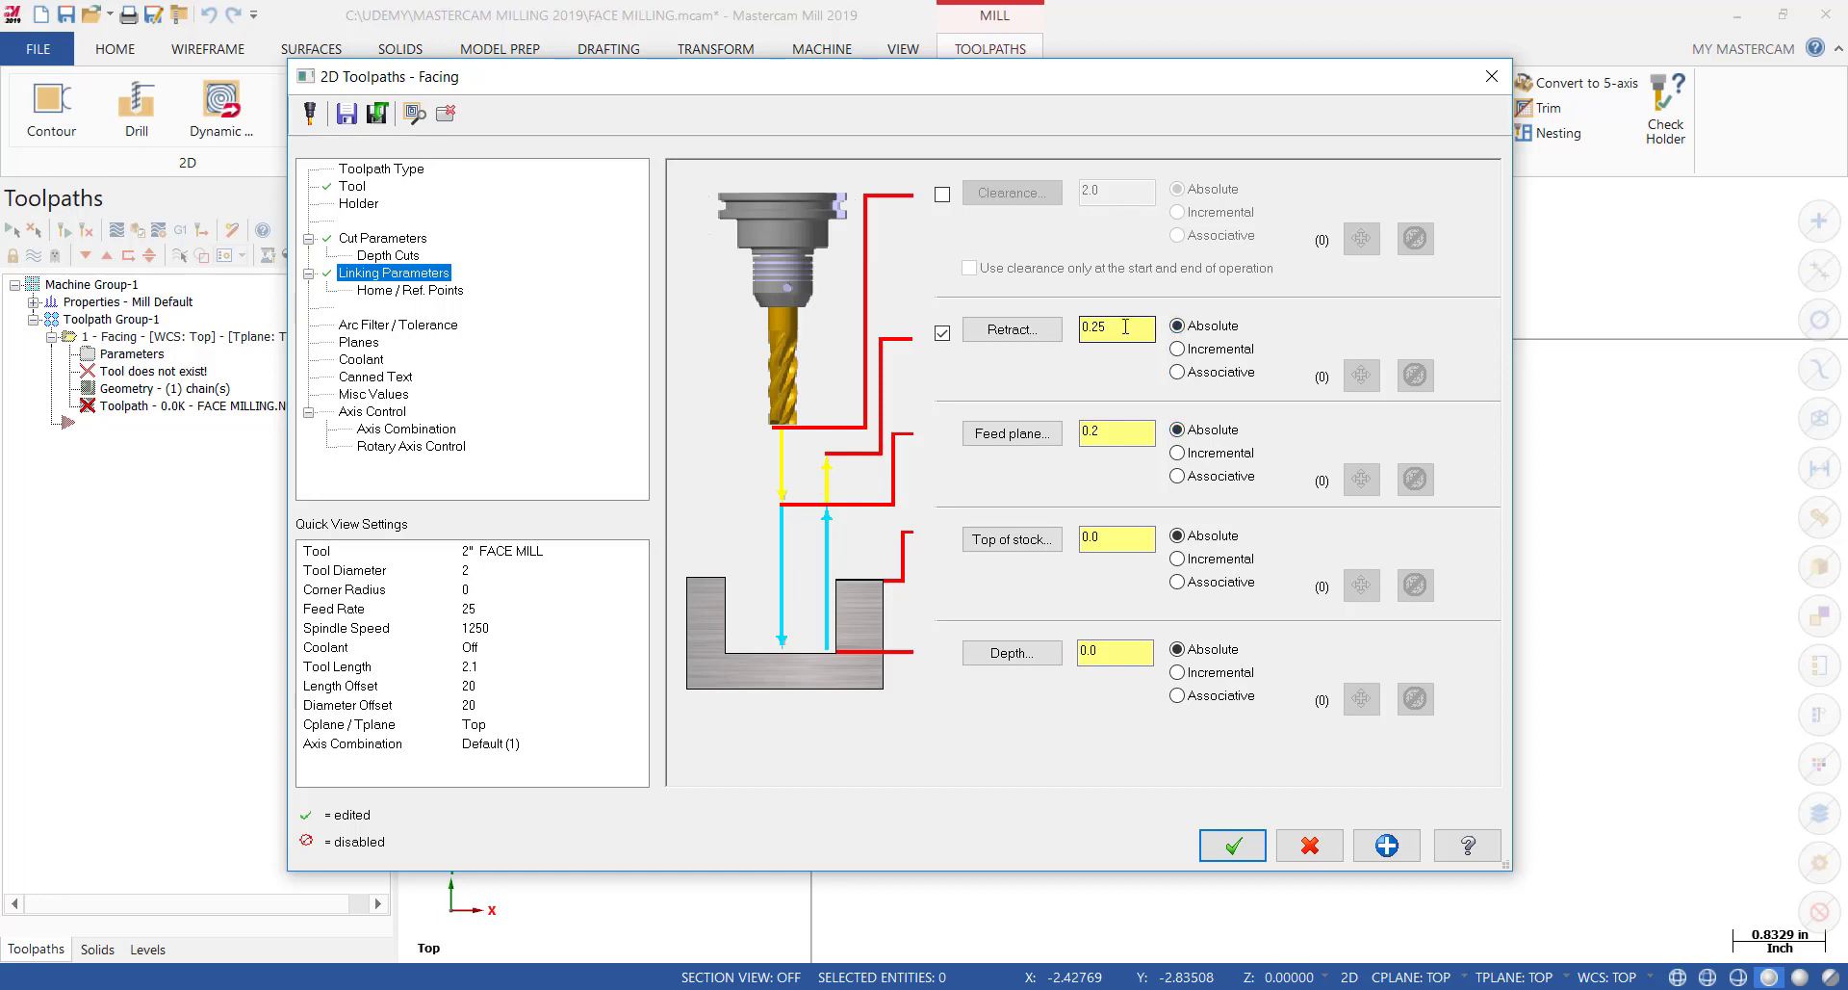
pyautogui.moveTo(1126, 328); pyautogui.dragTo(1080, 329)
pyautogui.write('1.')
pyautogui.moveTo(1145, 431); pyautogui.dragTo(1082, 432)
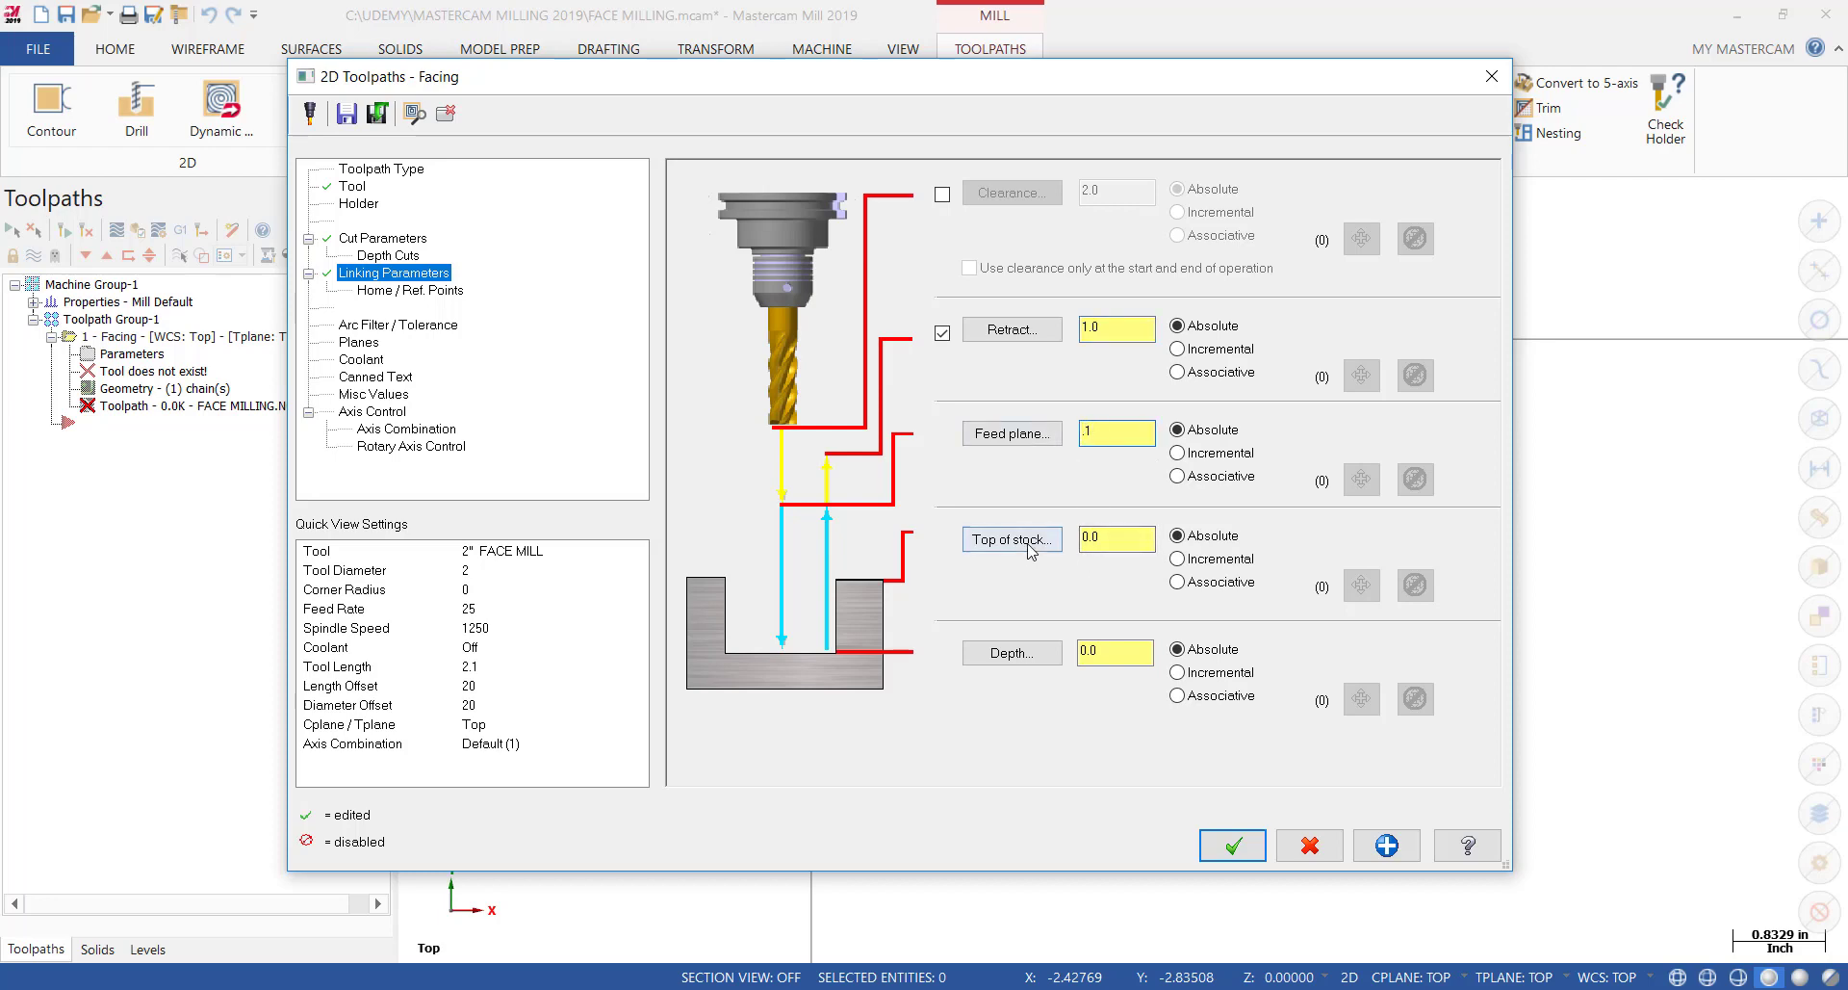
pyautogui.click(1082, 541)
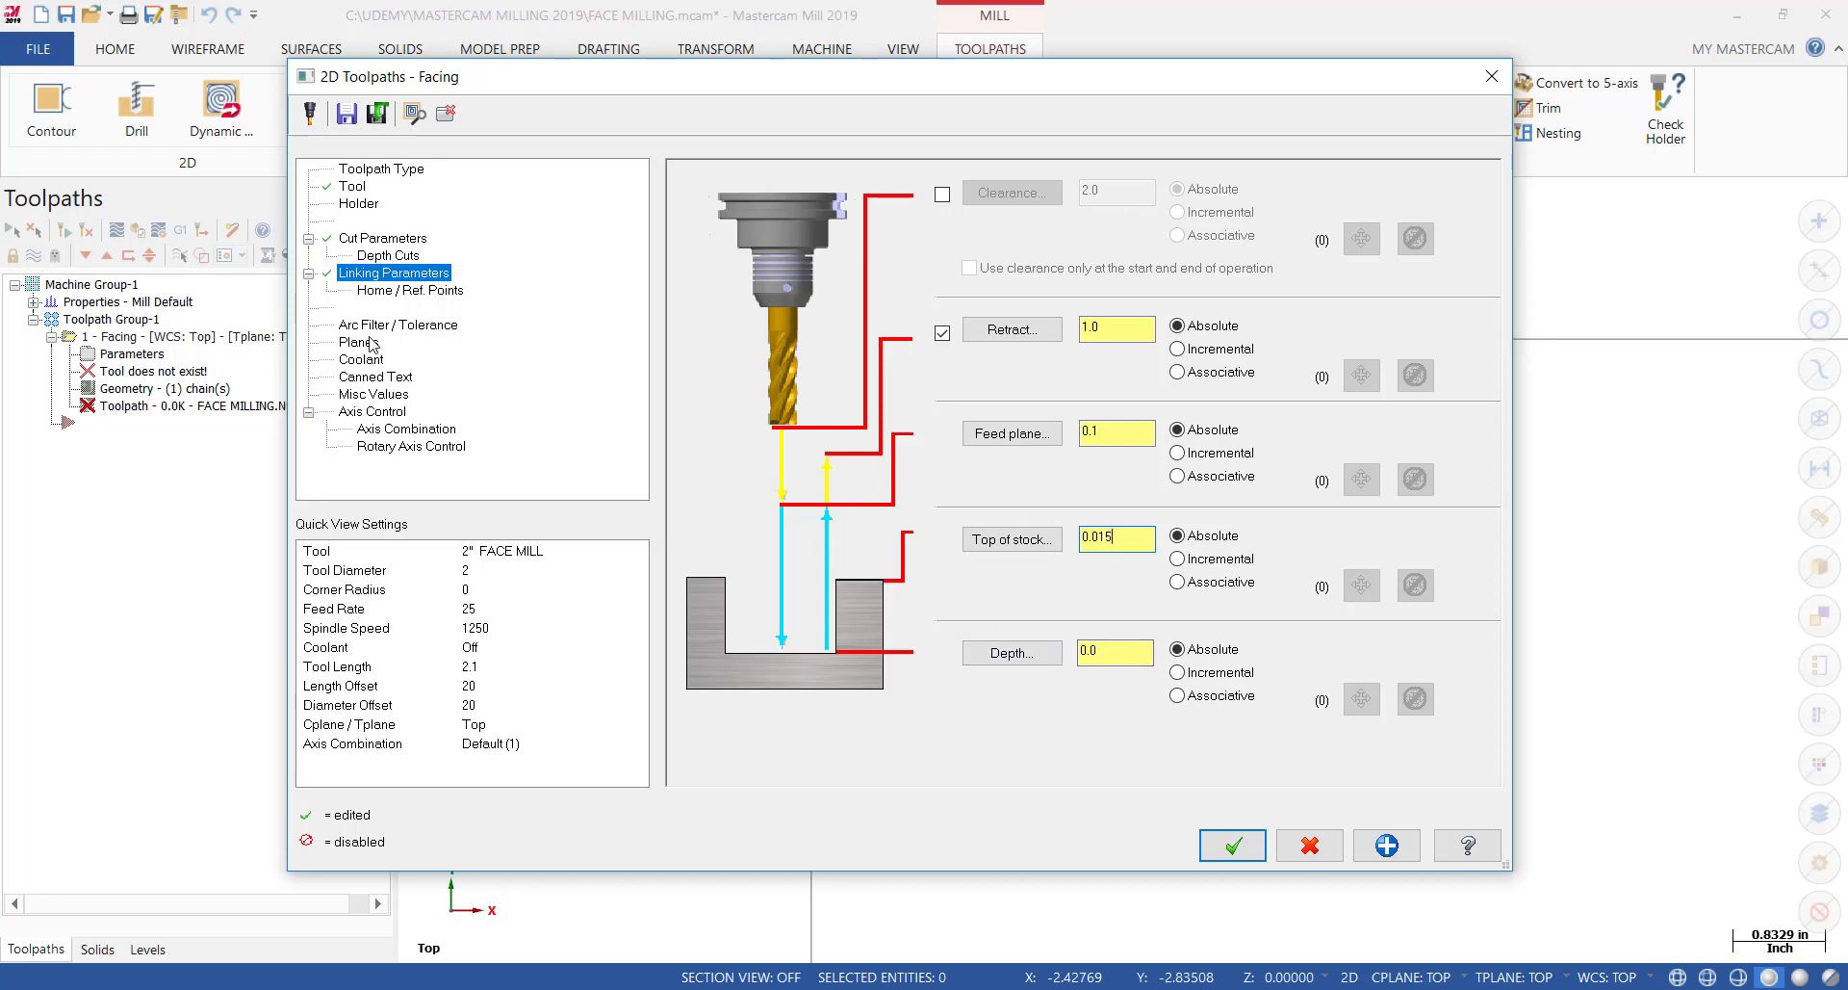
# Set Flood coolant to On on the Coolant page
pyautogui.click(366, 359)
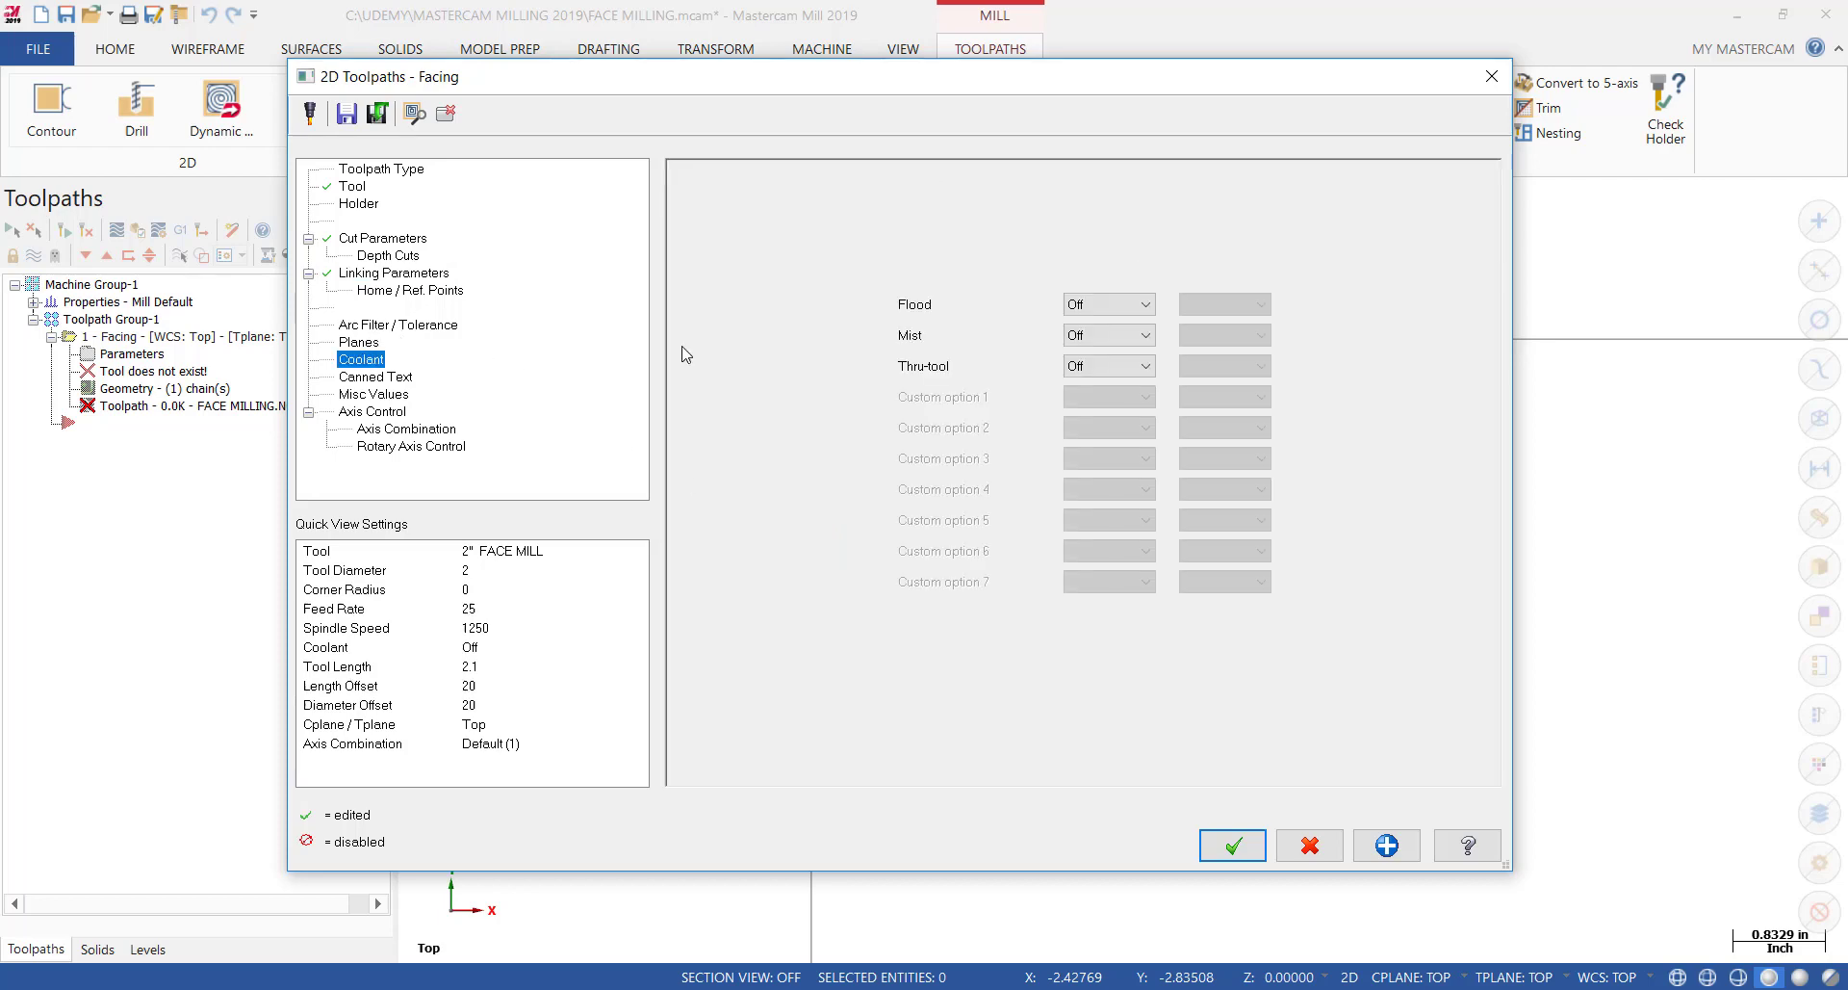
pyautogui.click(1083, 303)
pyautogui.click(1083, 324)
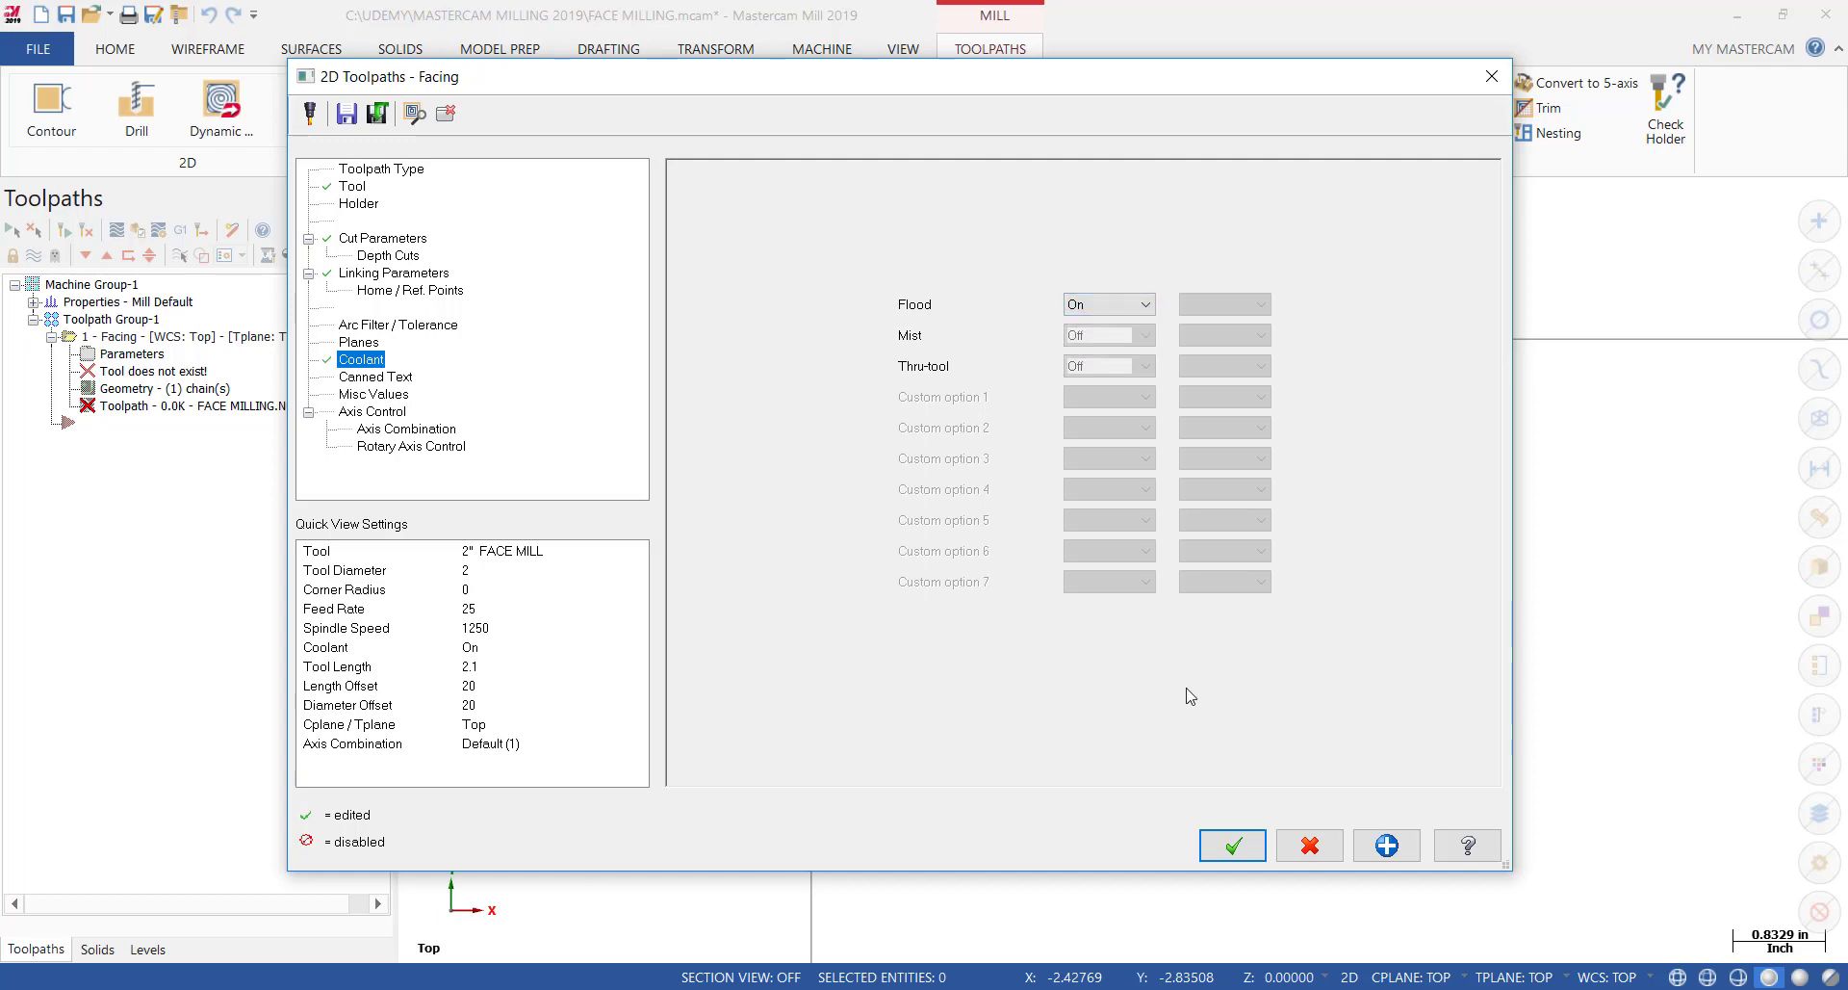
# Accept the Facing dialog and play the operation in Backplot, adjusting the playback speed
pyautogui.click(1233, 846)
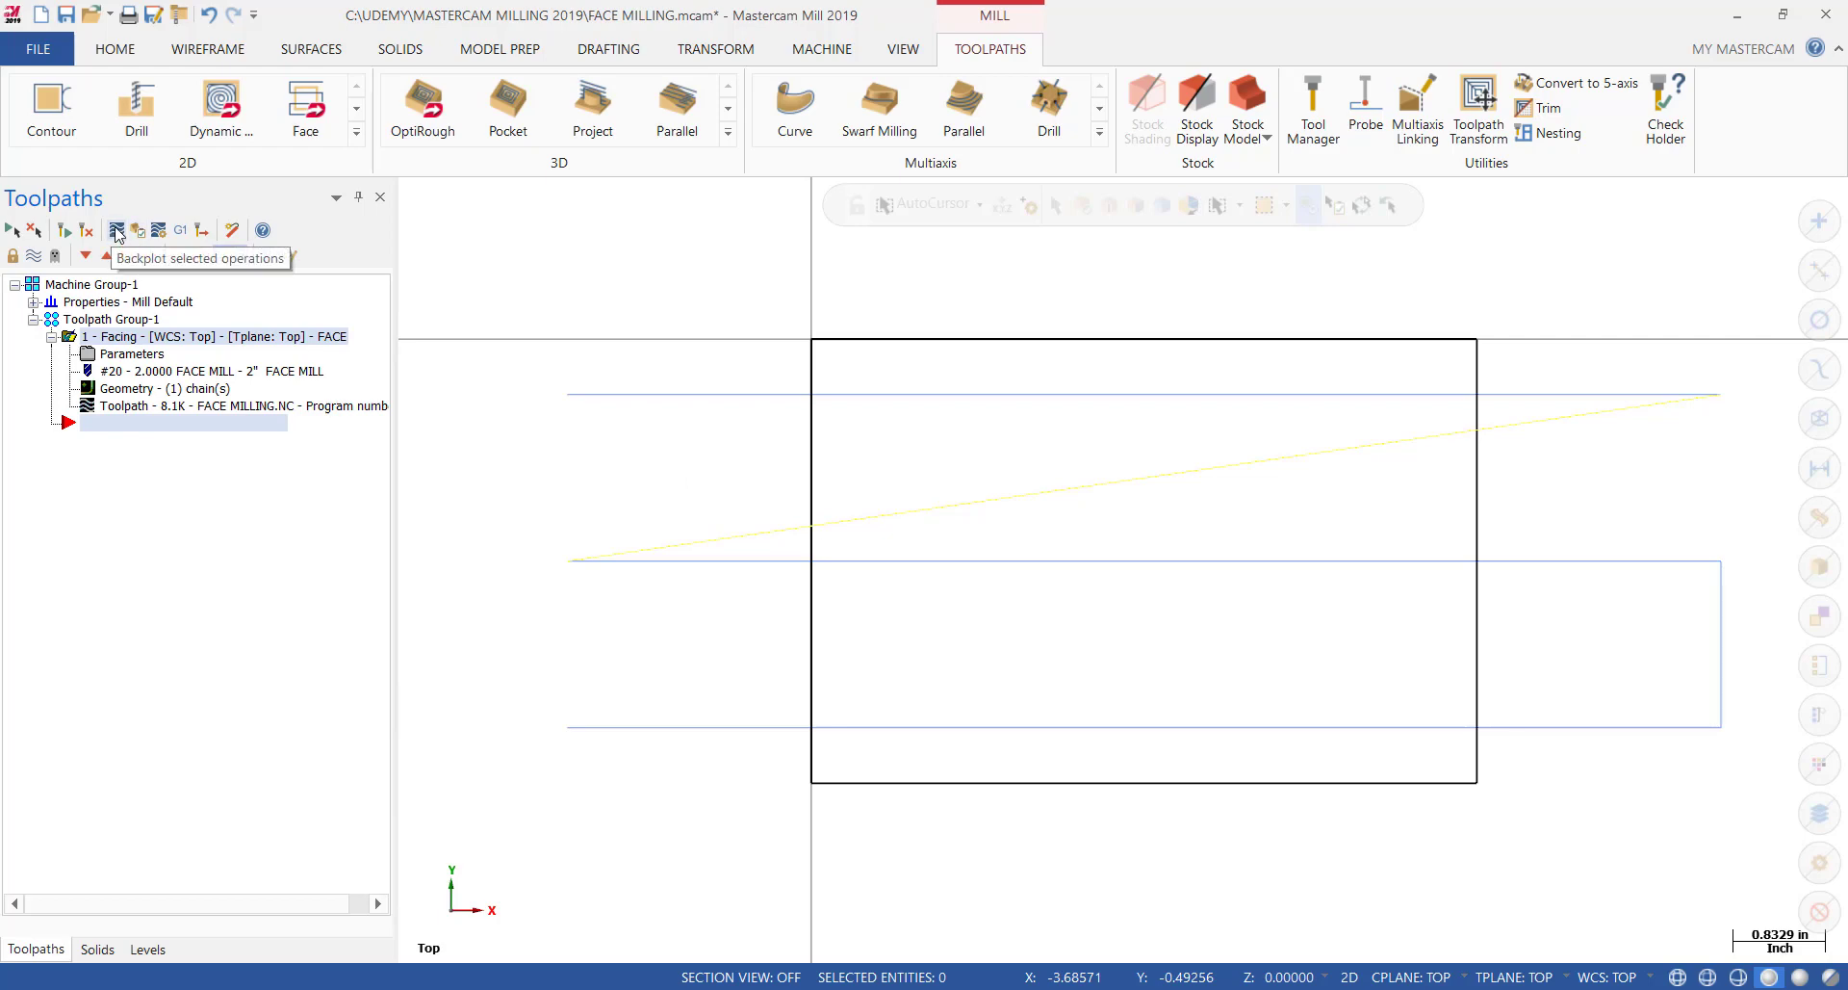
pyautogui.click(116, 232)
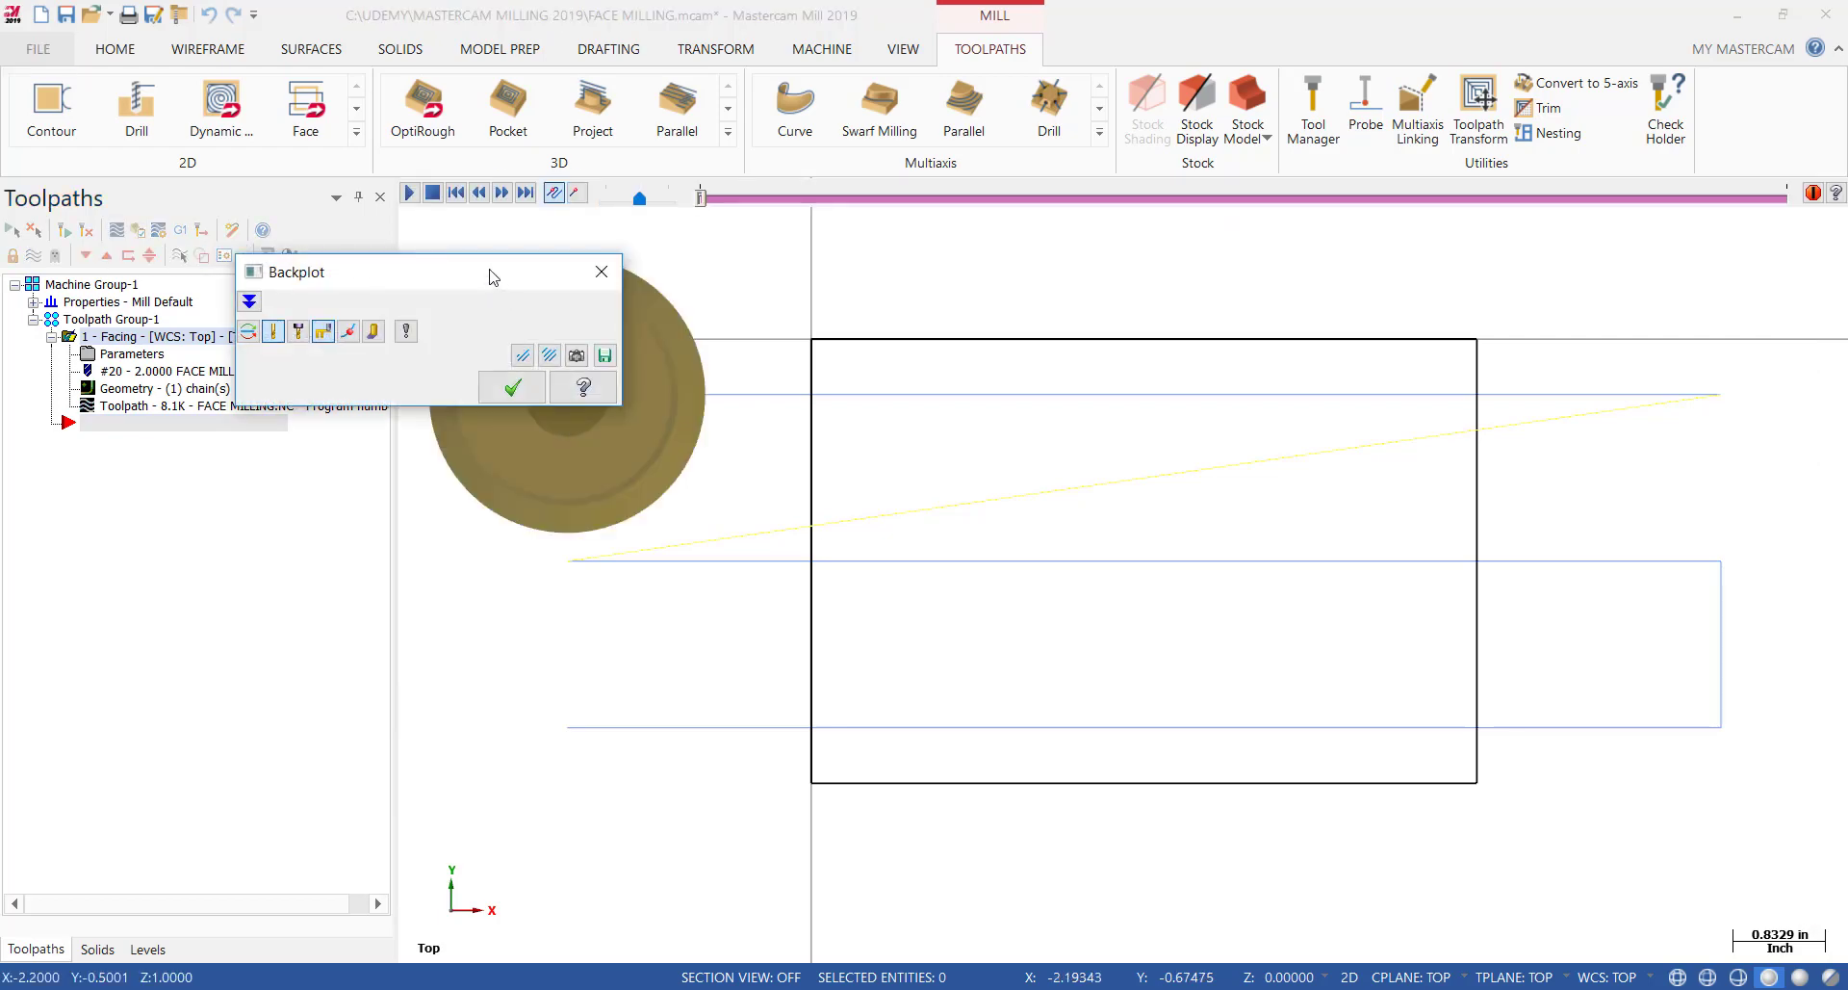
pyautogui.moveTo(493, 277); pyautogui.dragTo(342, 581)
pyautogui.scroll(-4, 1238, 495)
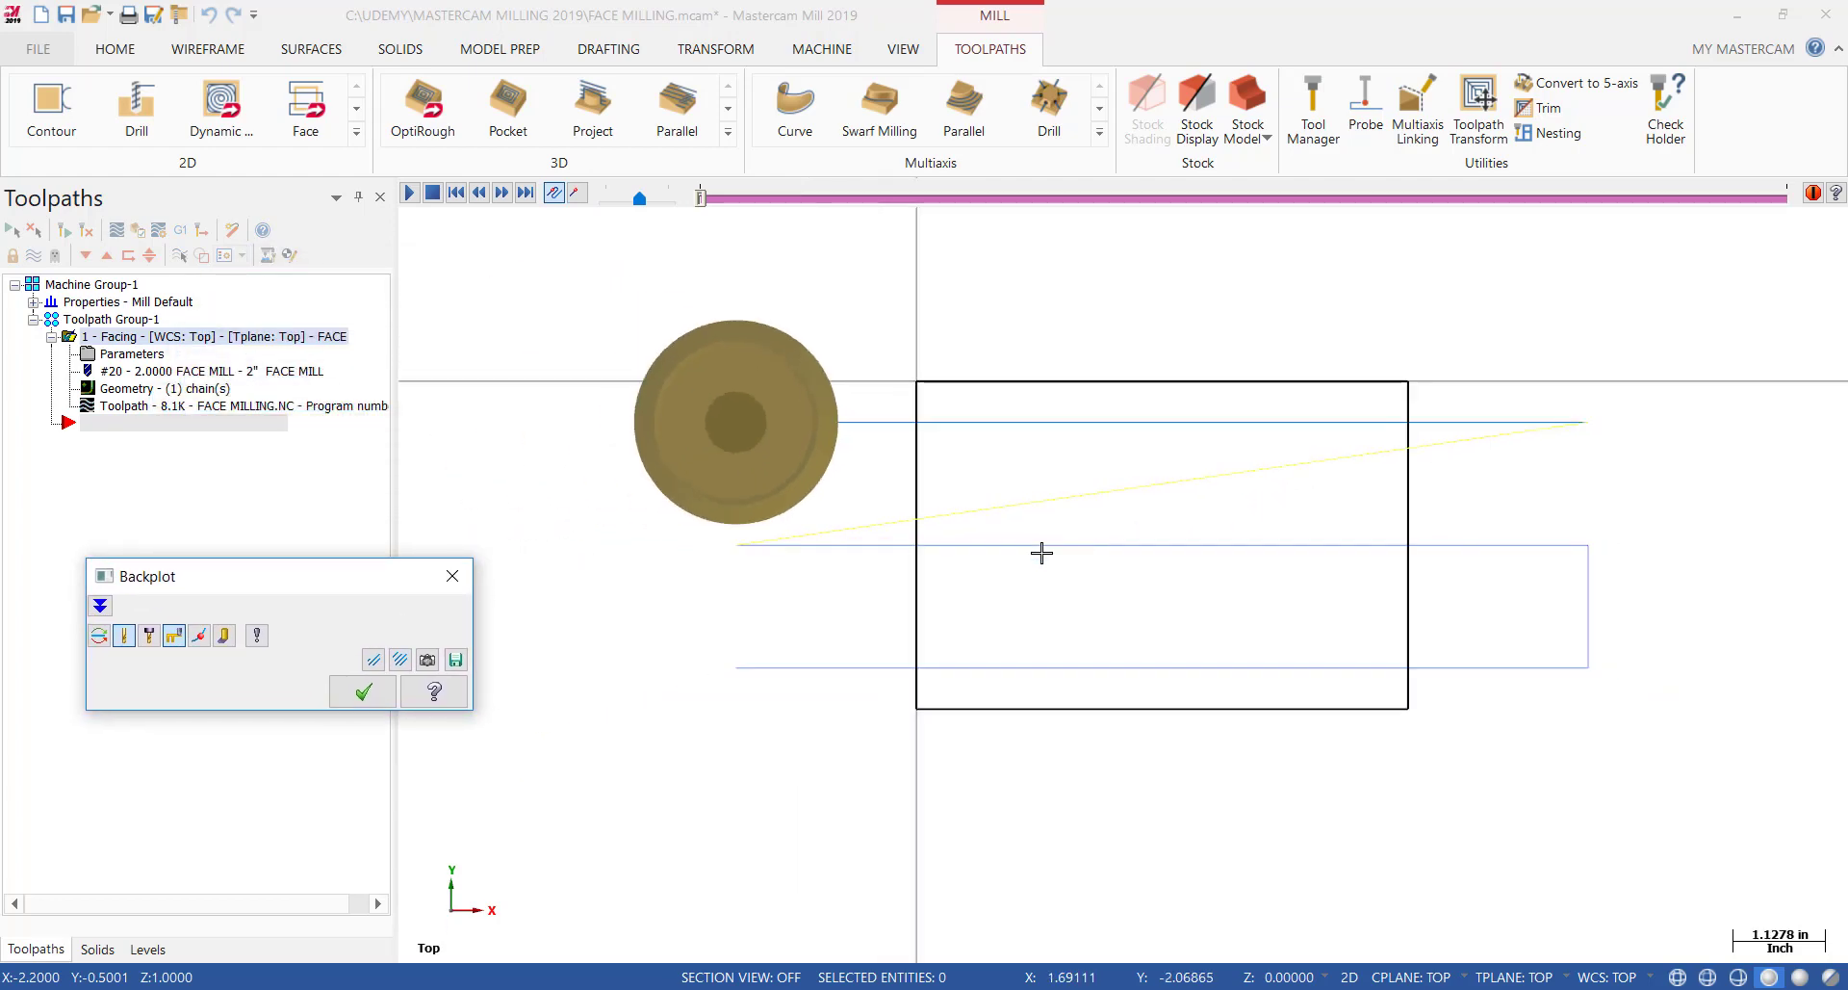
pyautogui.scroll(-1, 1184, 482)
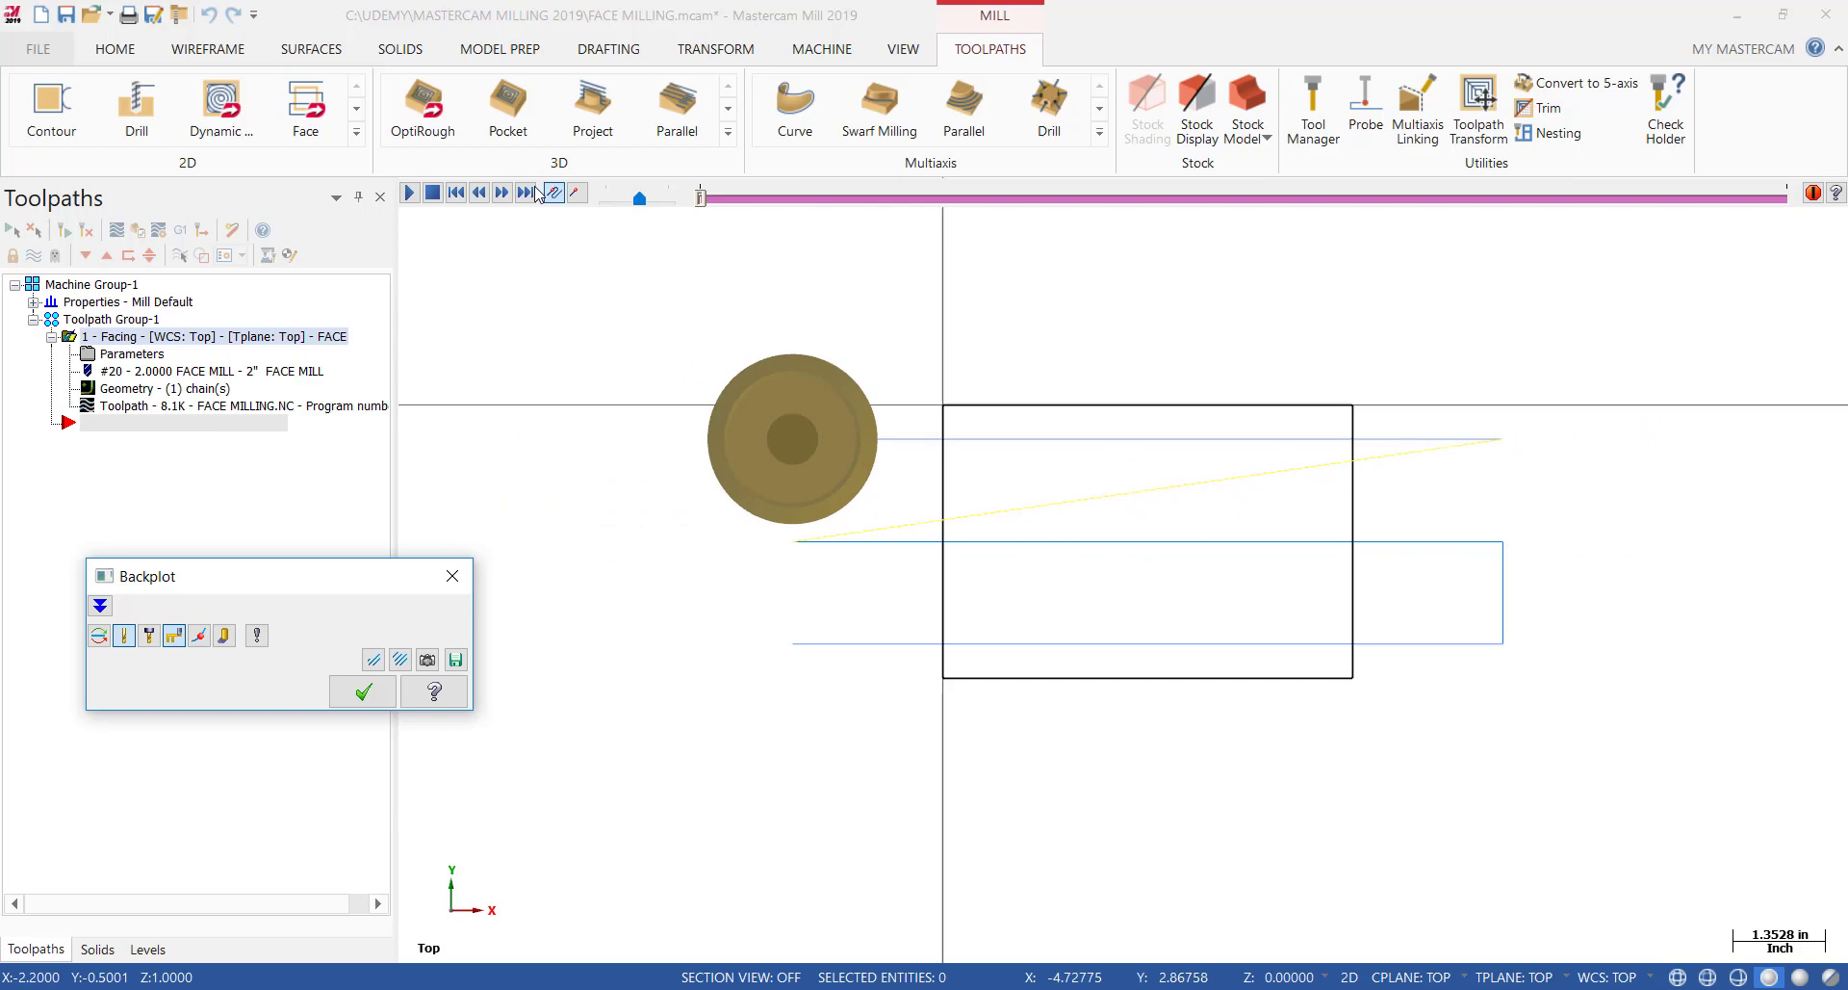
pyautogui.moveTo(642, 203)
pyautogui.mouseDown()
pyautogui.moveTo(623, 205)
pyautogui.moveTo(664, 203)
pyautogui.moveTo(621, 204)
pyautogui.mouseUp()
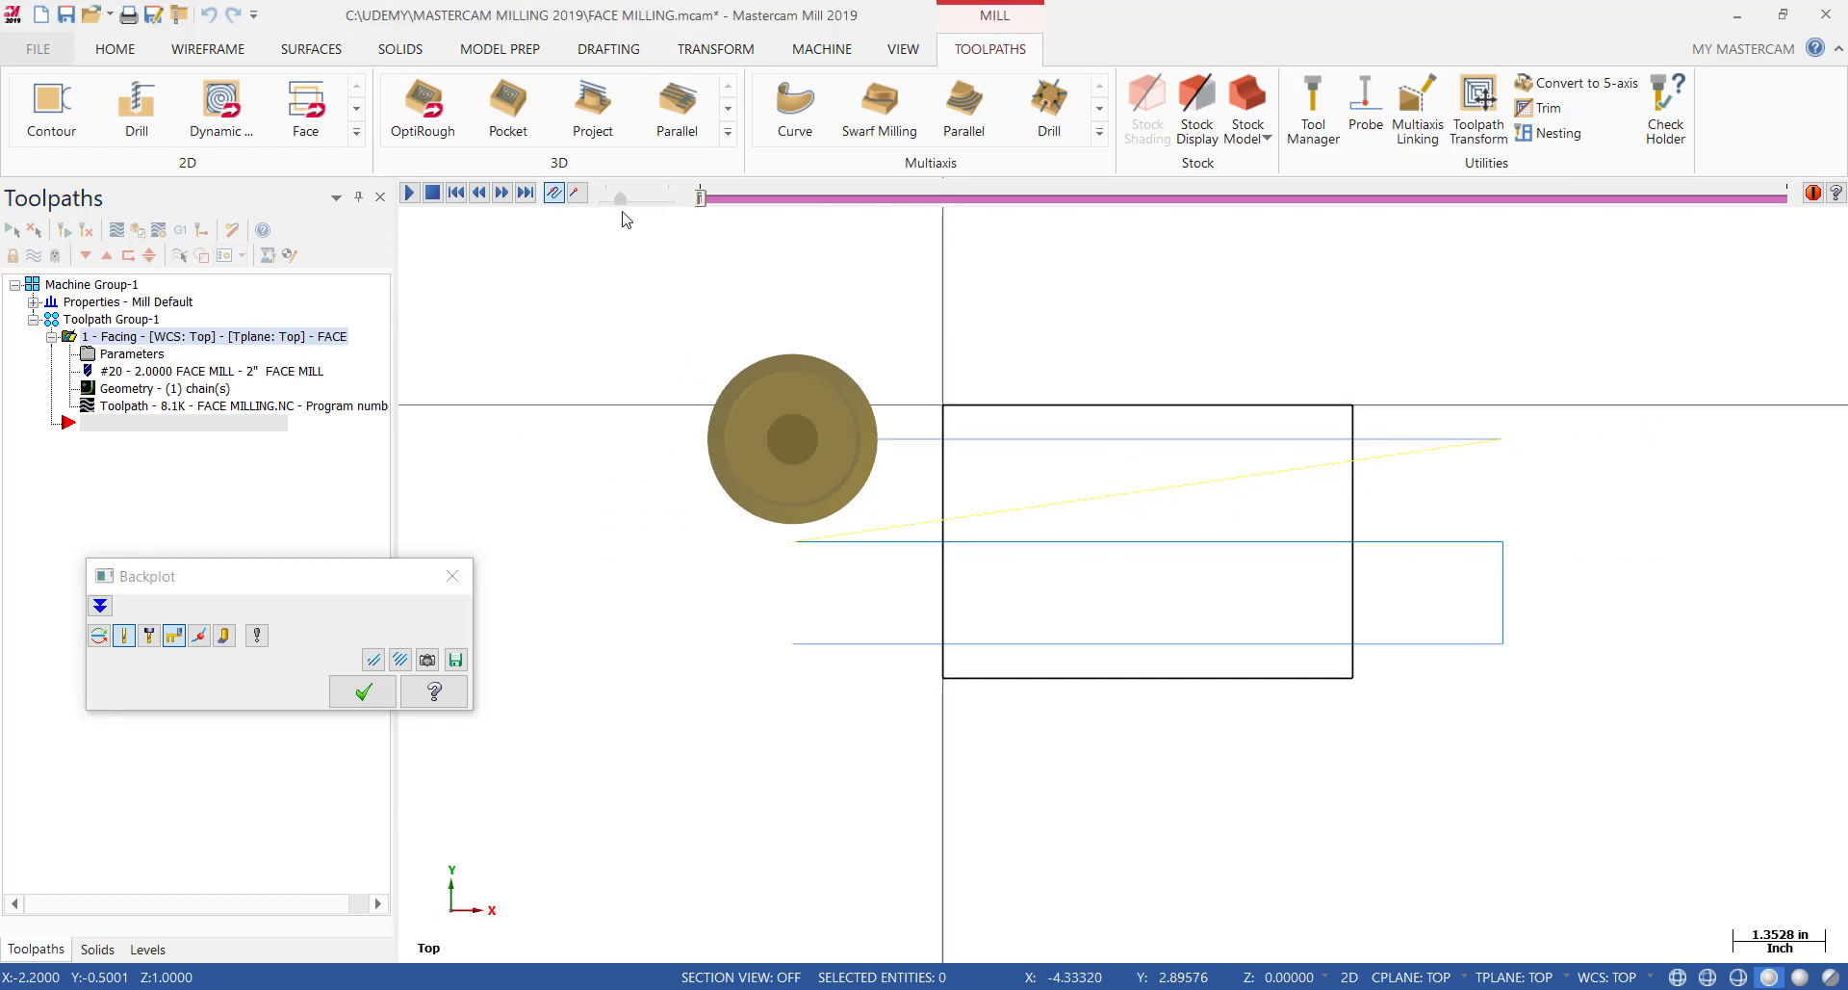
pyautogui.click(410, 192)
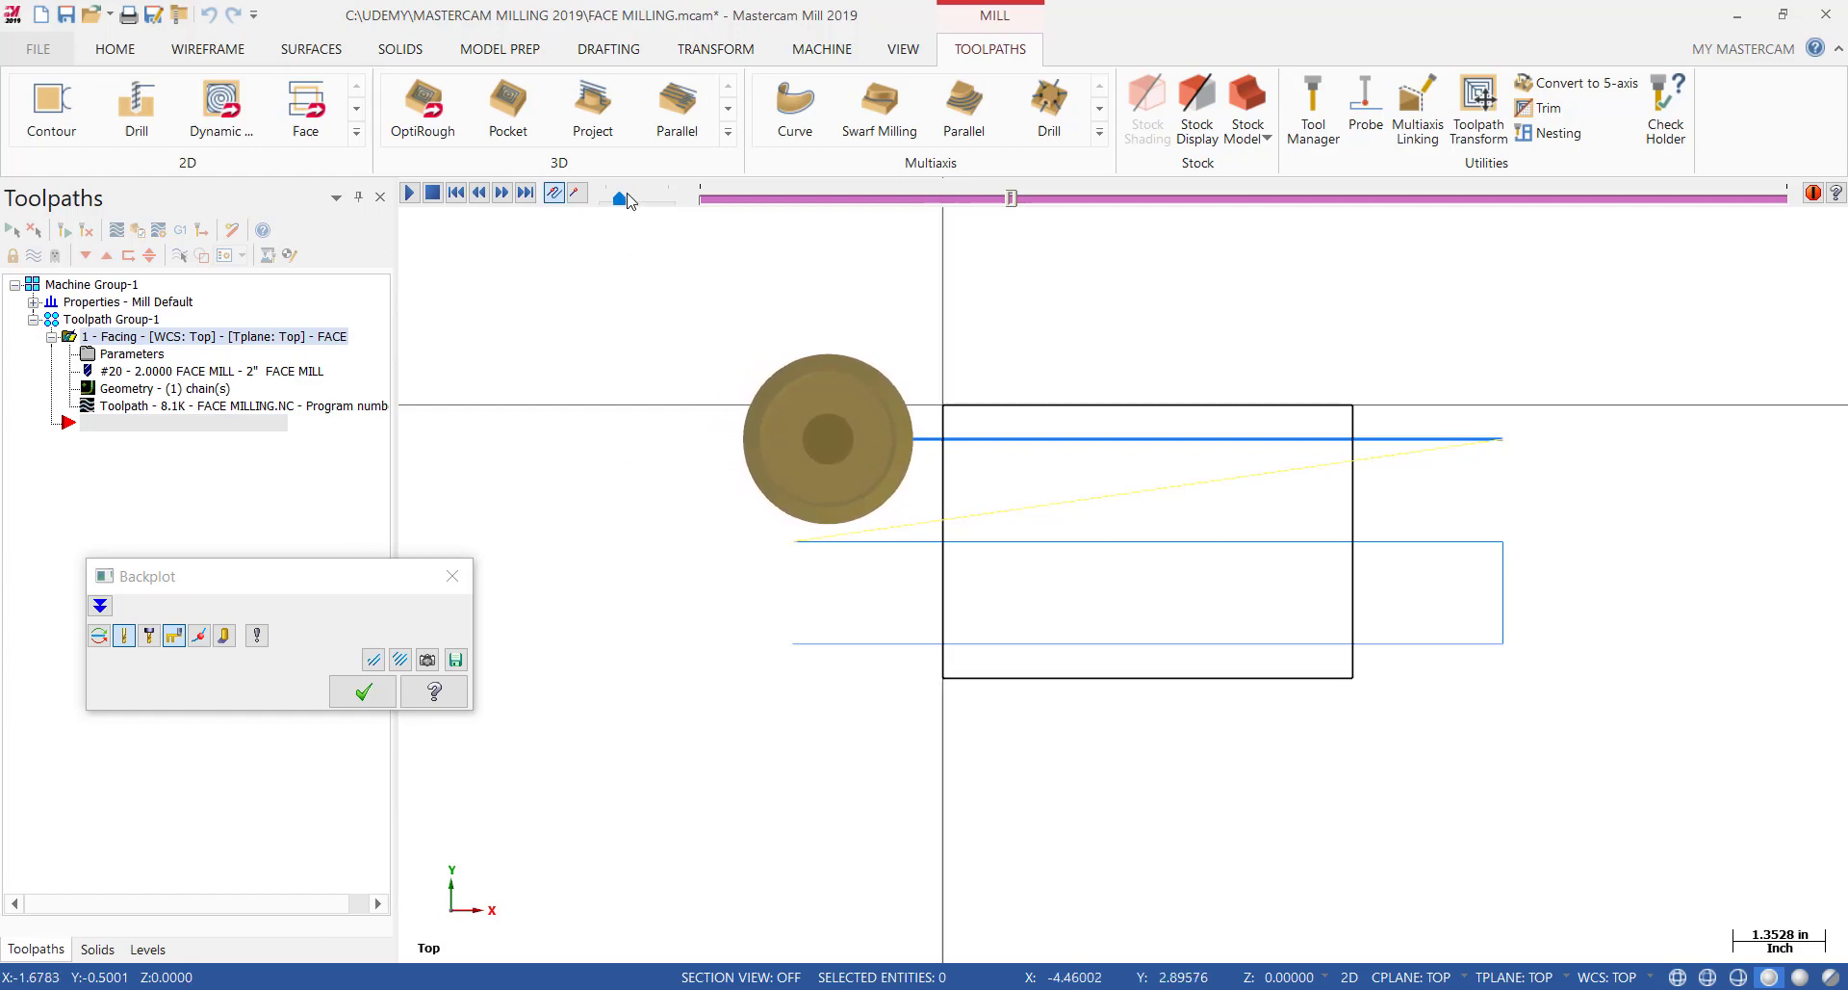
pyautogui.moveTo(626, 205); pyautogui.dragTo(651, 213)
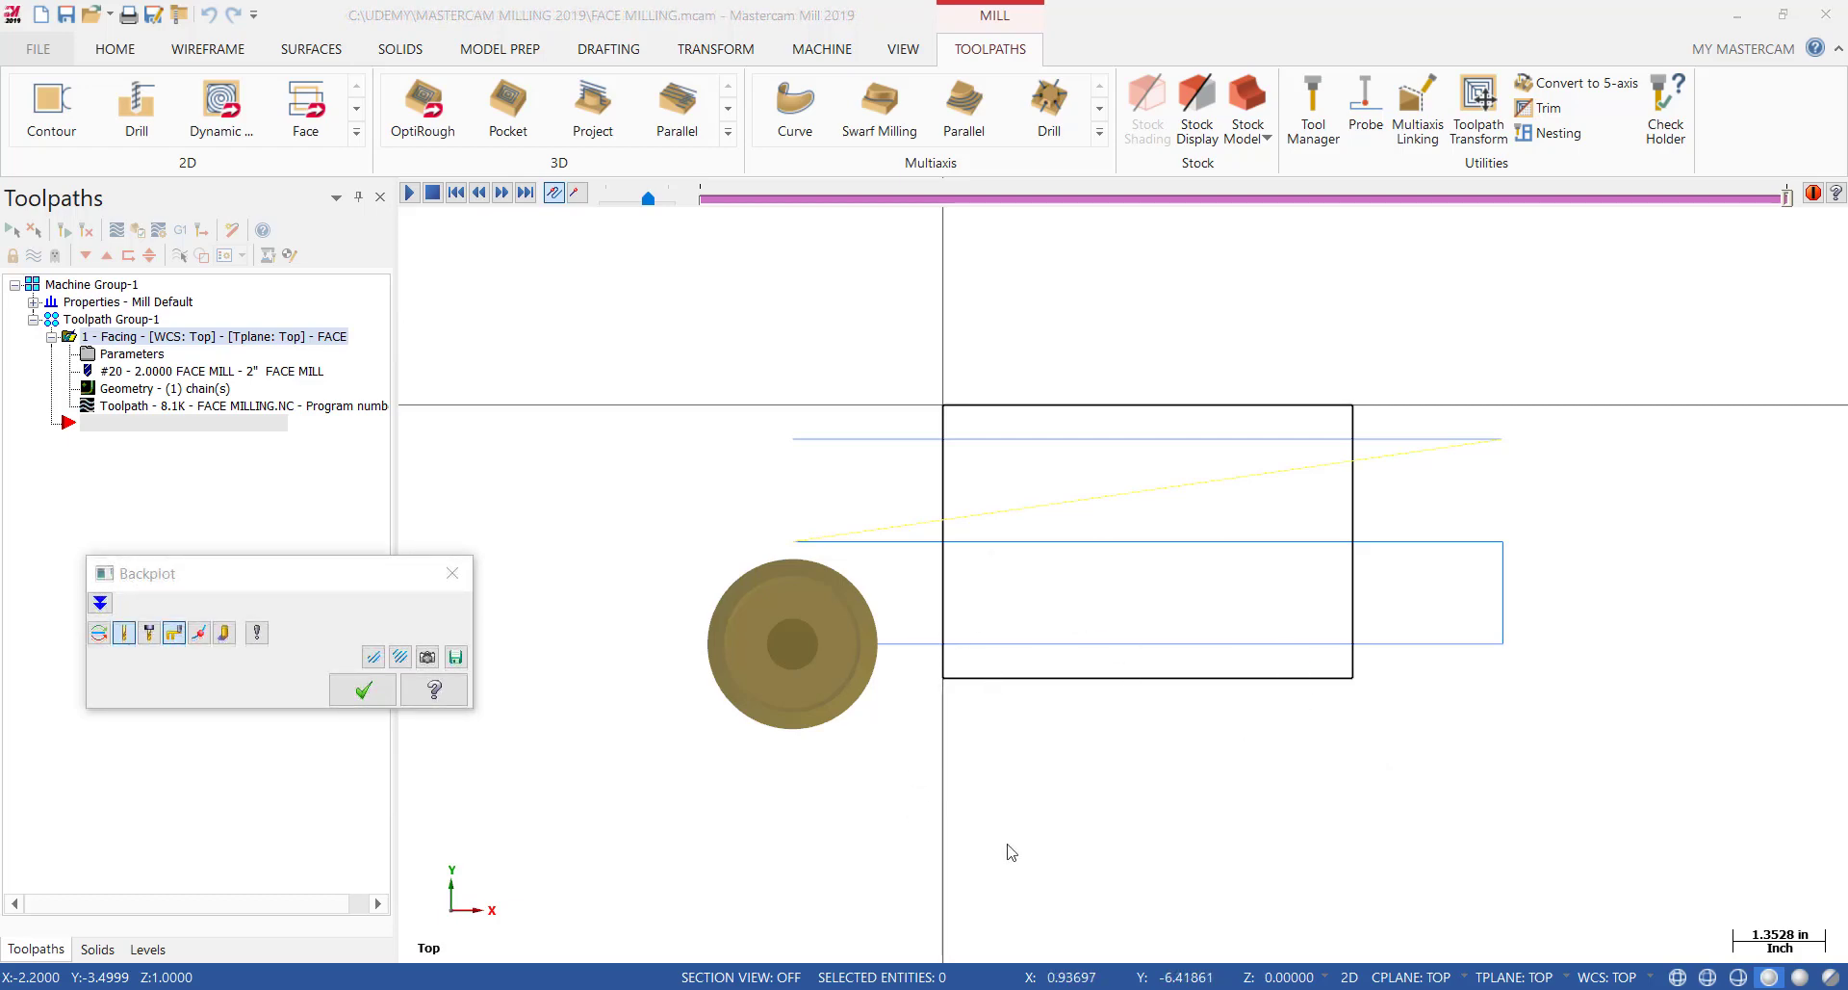
# Rewind the toolpath, preview the cleared stock area with Quick verify, and view it in Isometric
pyautogui.click(457, 193)
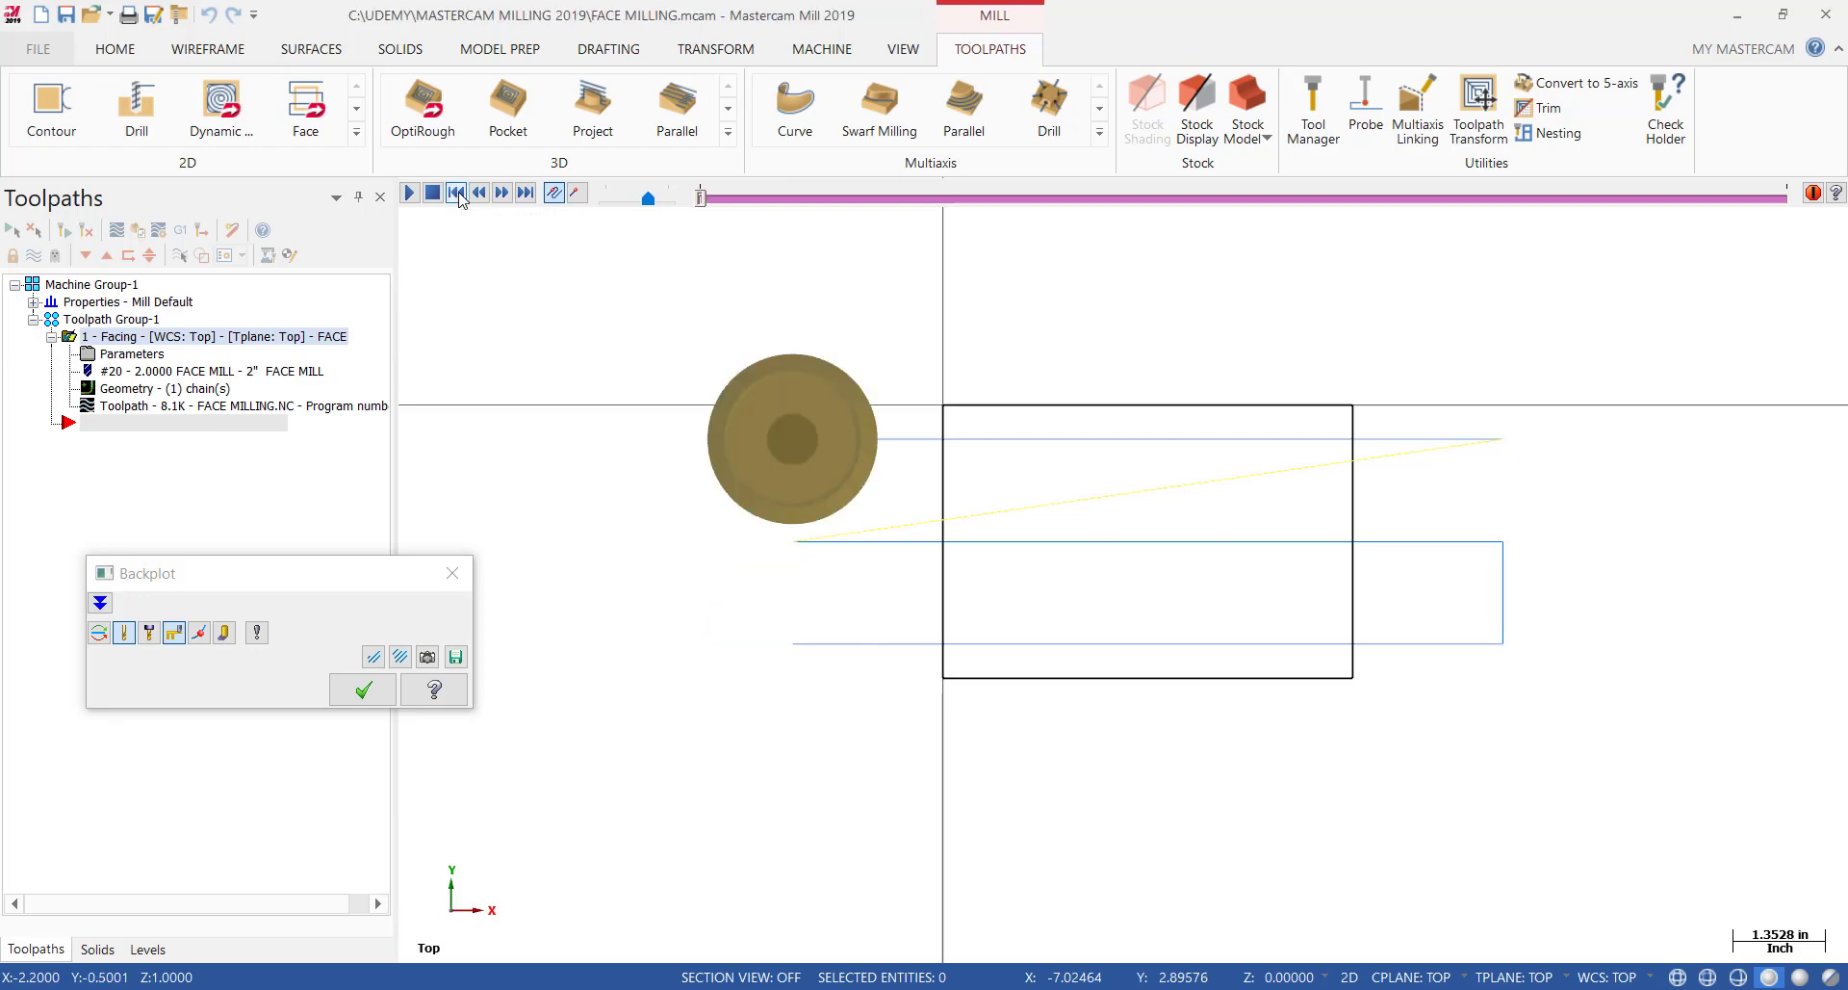
pyautogui.click(226, 635)
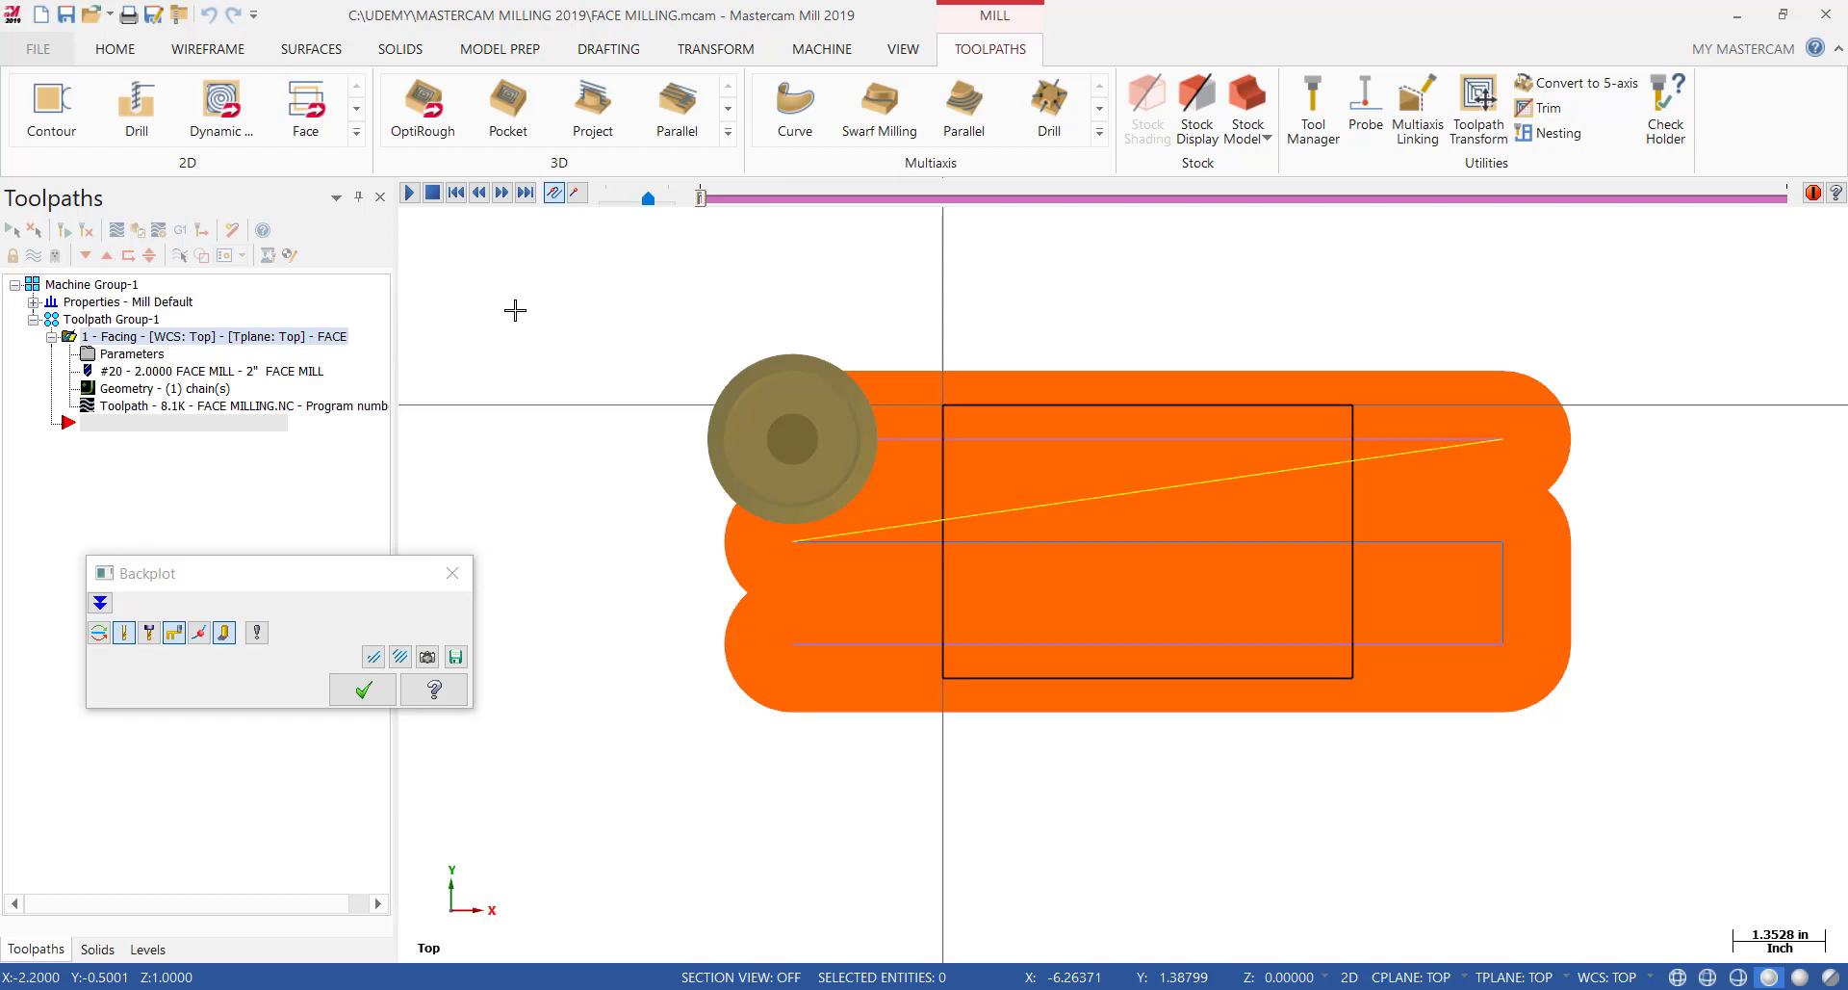
pyautogui.rightClick(515, 309)
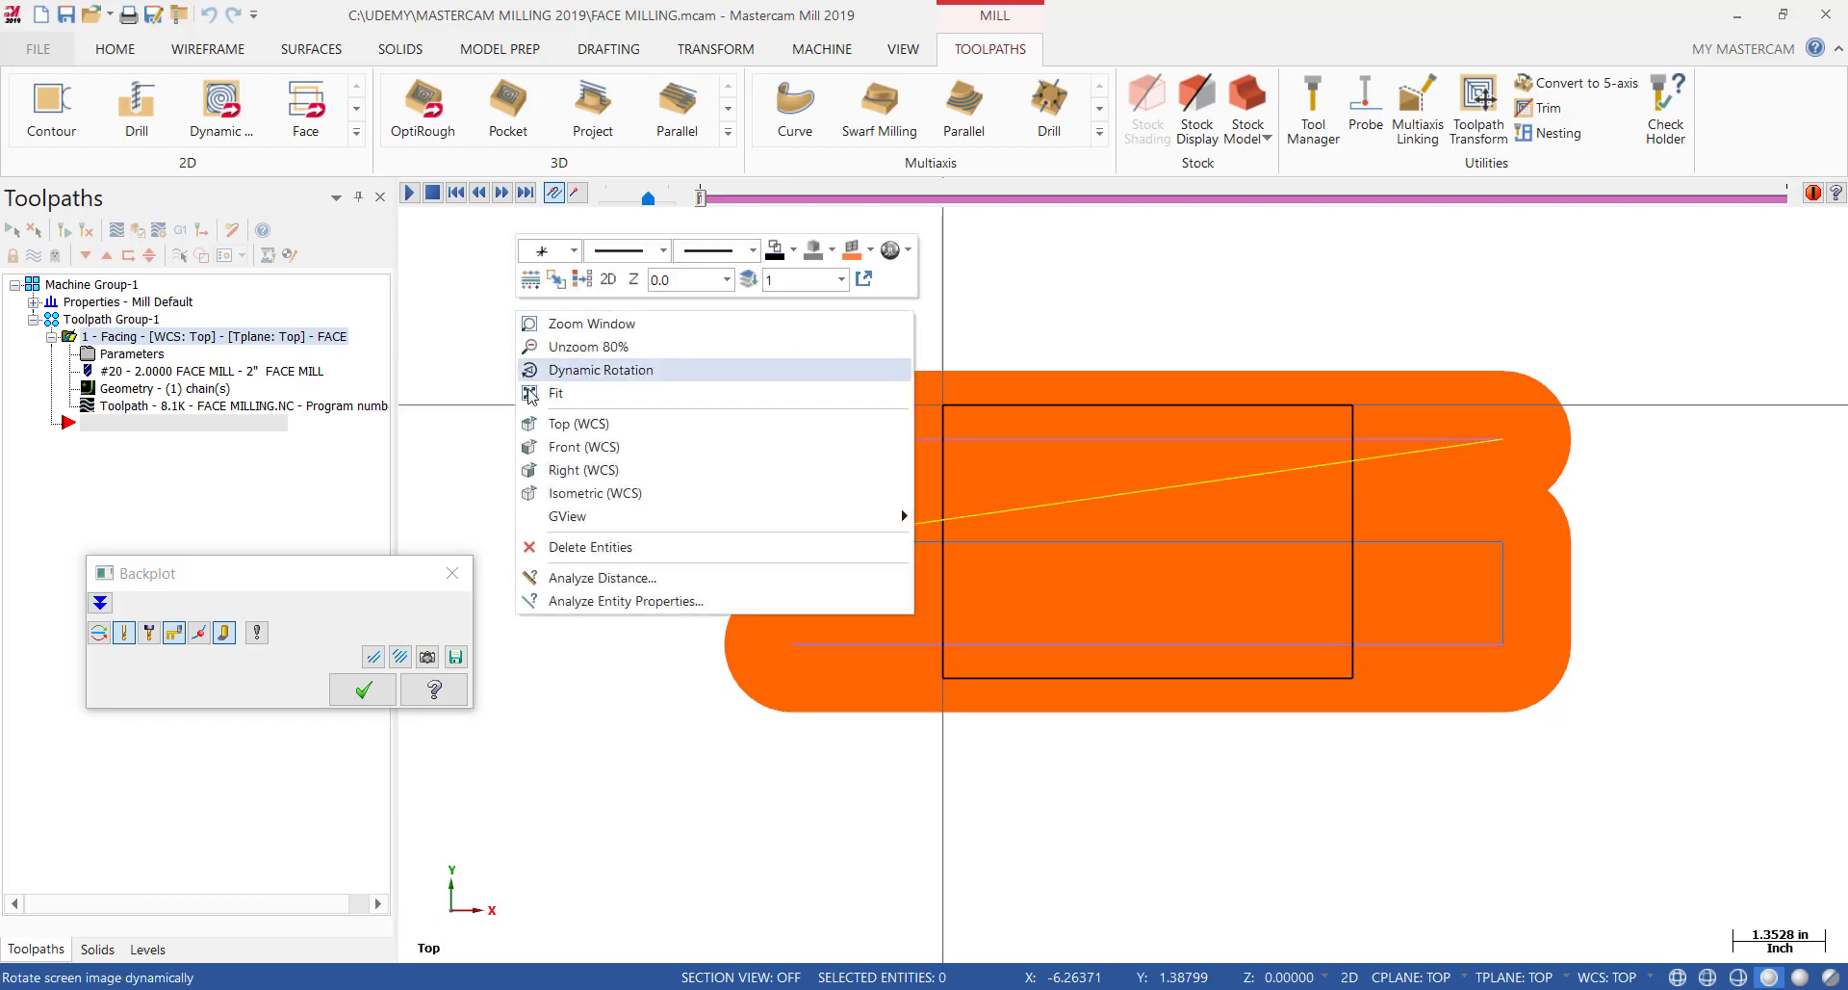
pyautogui.click(568, 494)
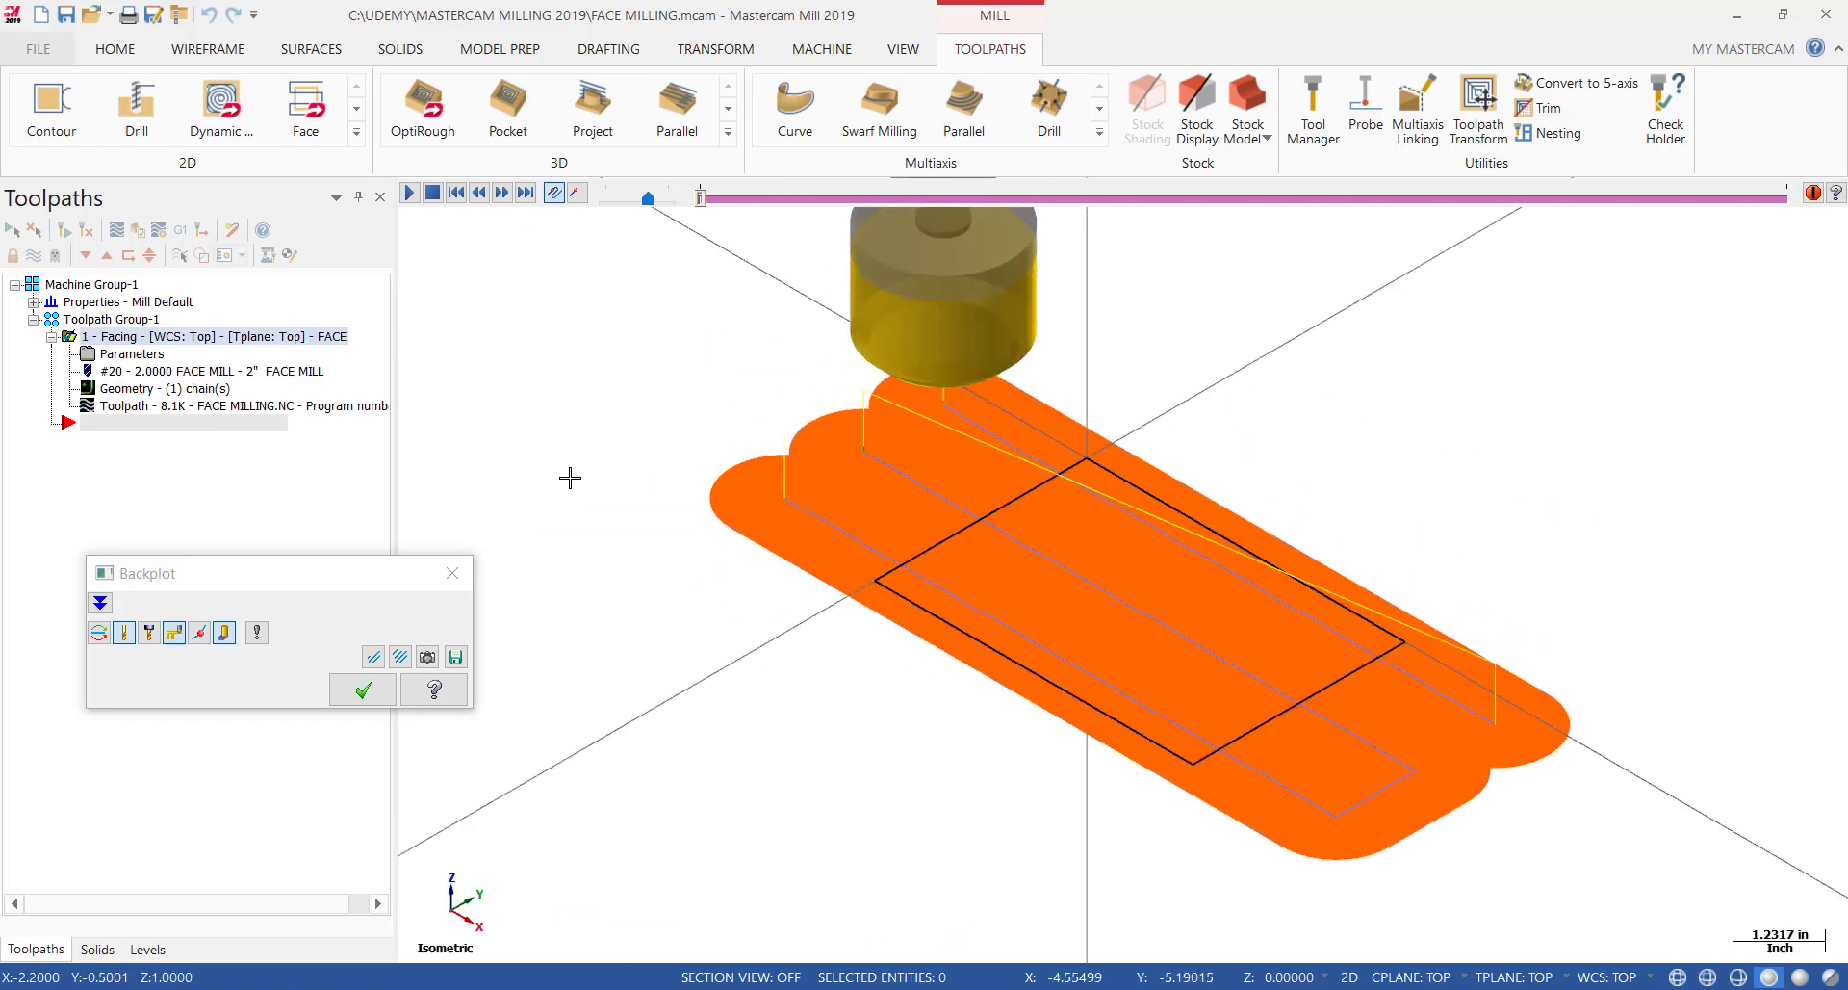
# Turn Quick verify off, replay the facing passes and hide the rapid moves
pyautogui.click(226, 635)
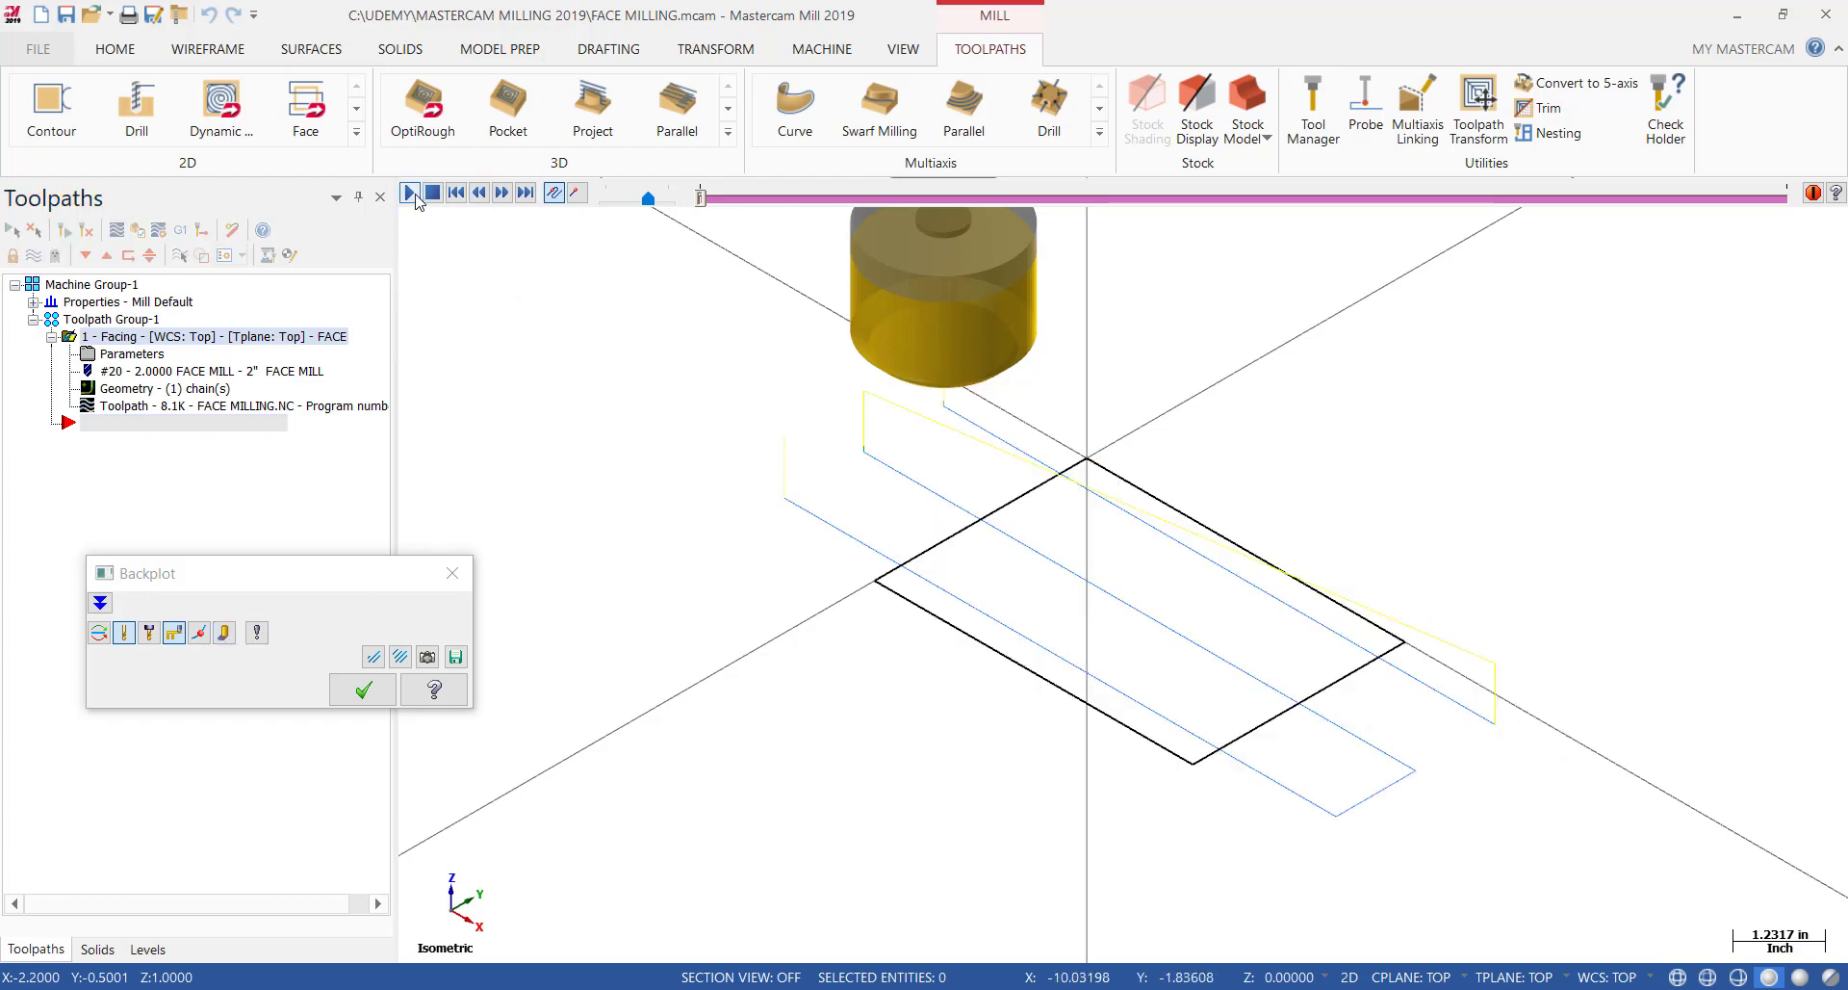
pyautogui.click(412, 193)
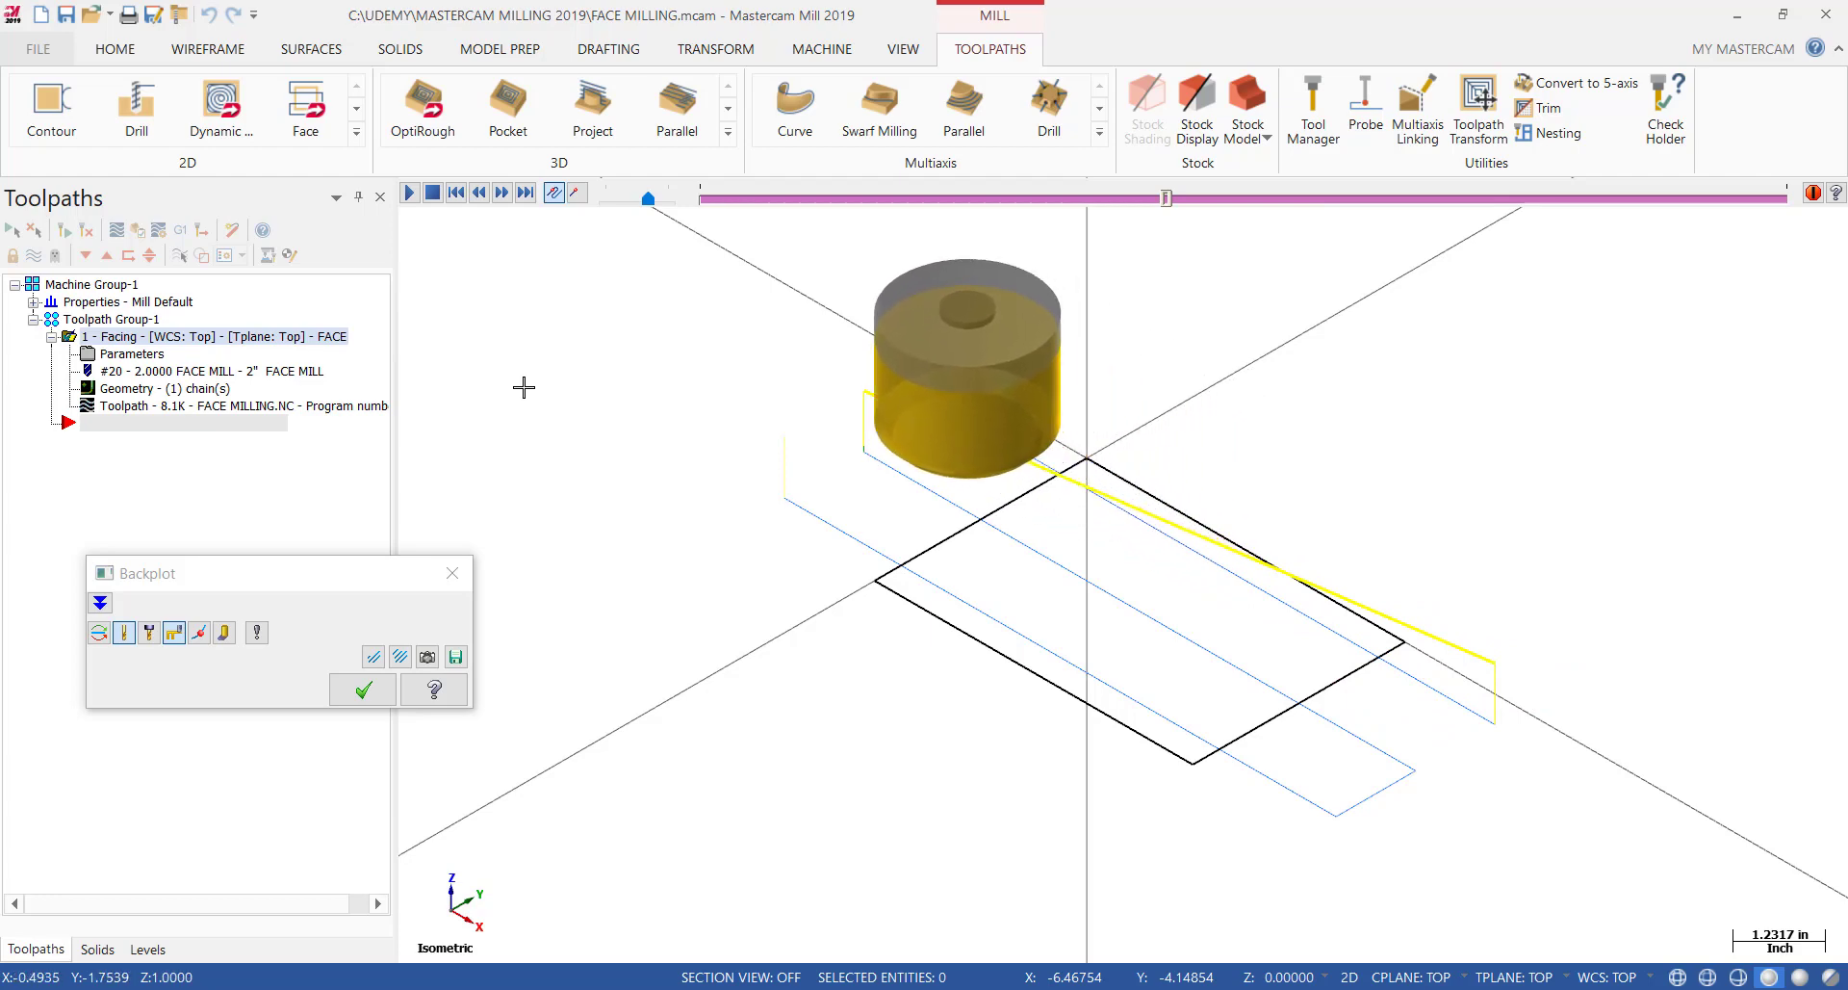
pyautogui.click(176, 637)
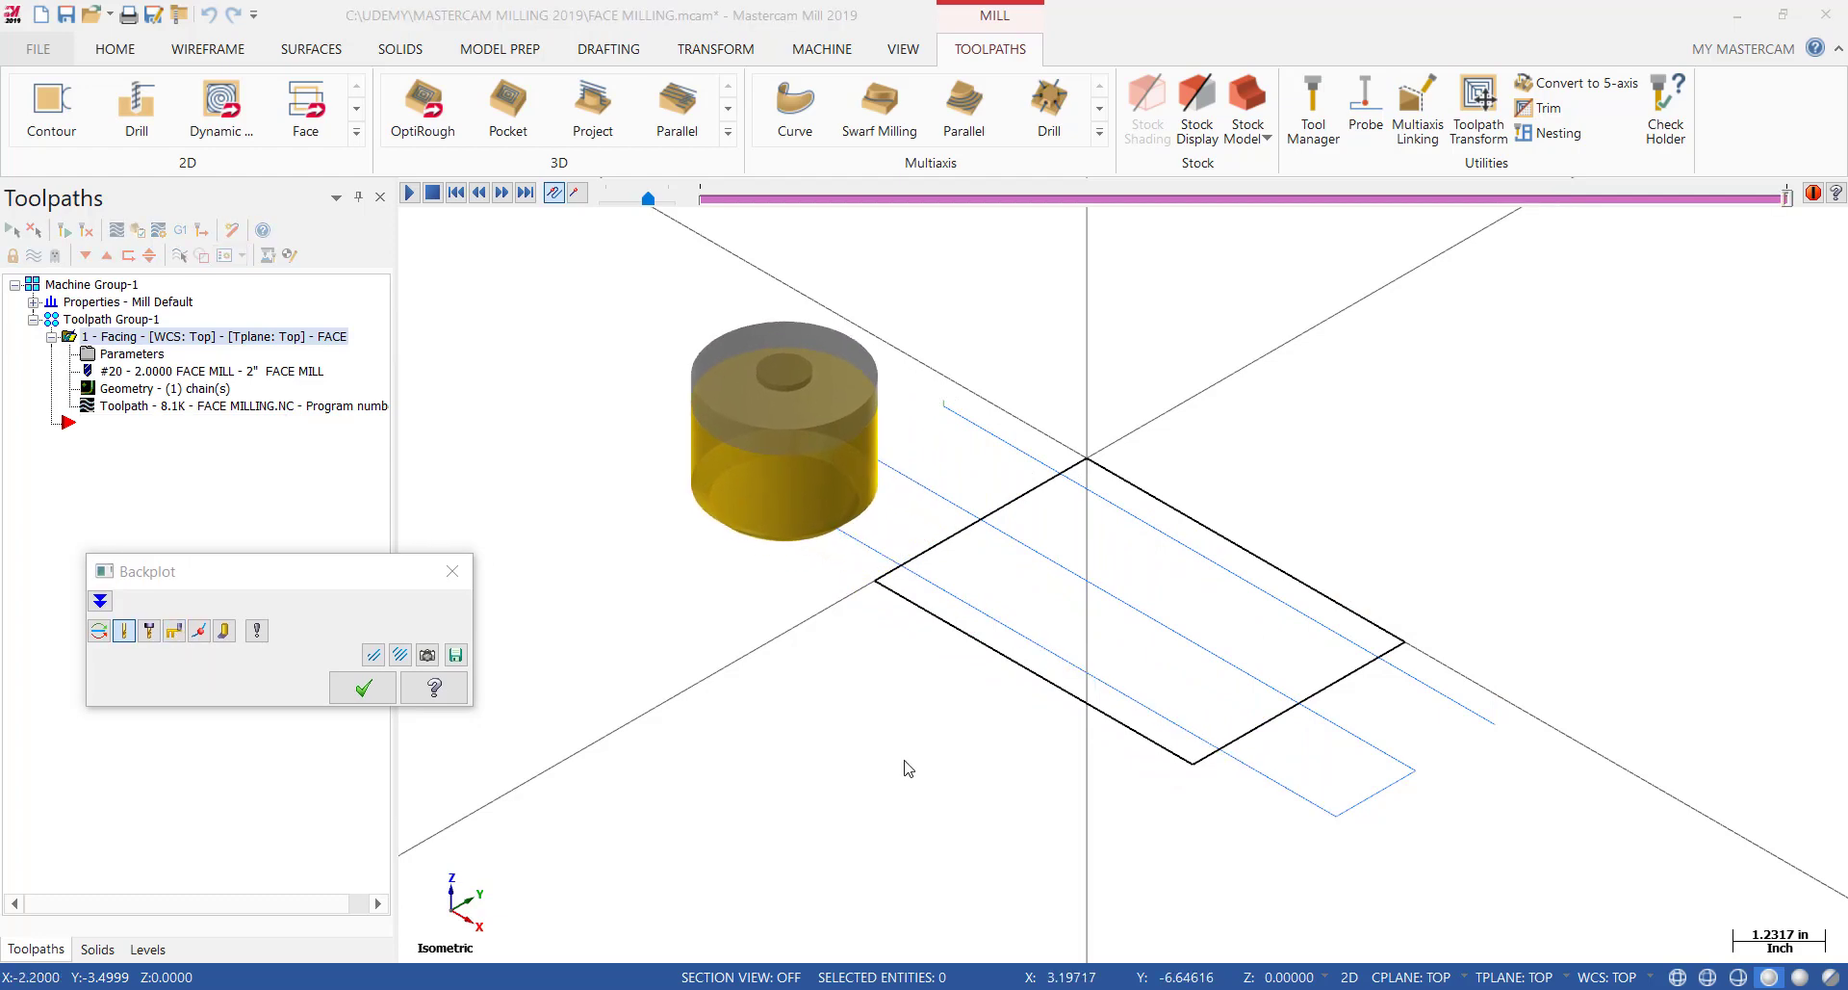
# Close Backplot and change the facing cut style from One way to Zigzag
pyautogui.click(364, 687)
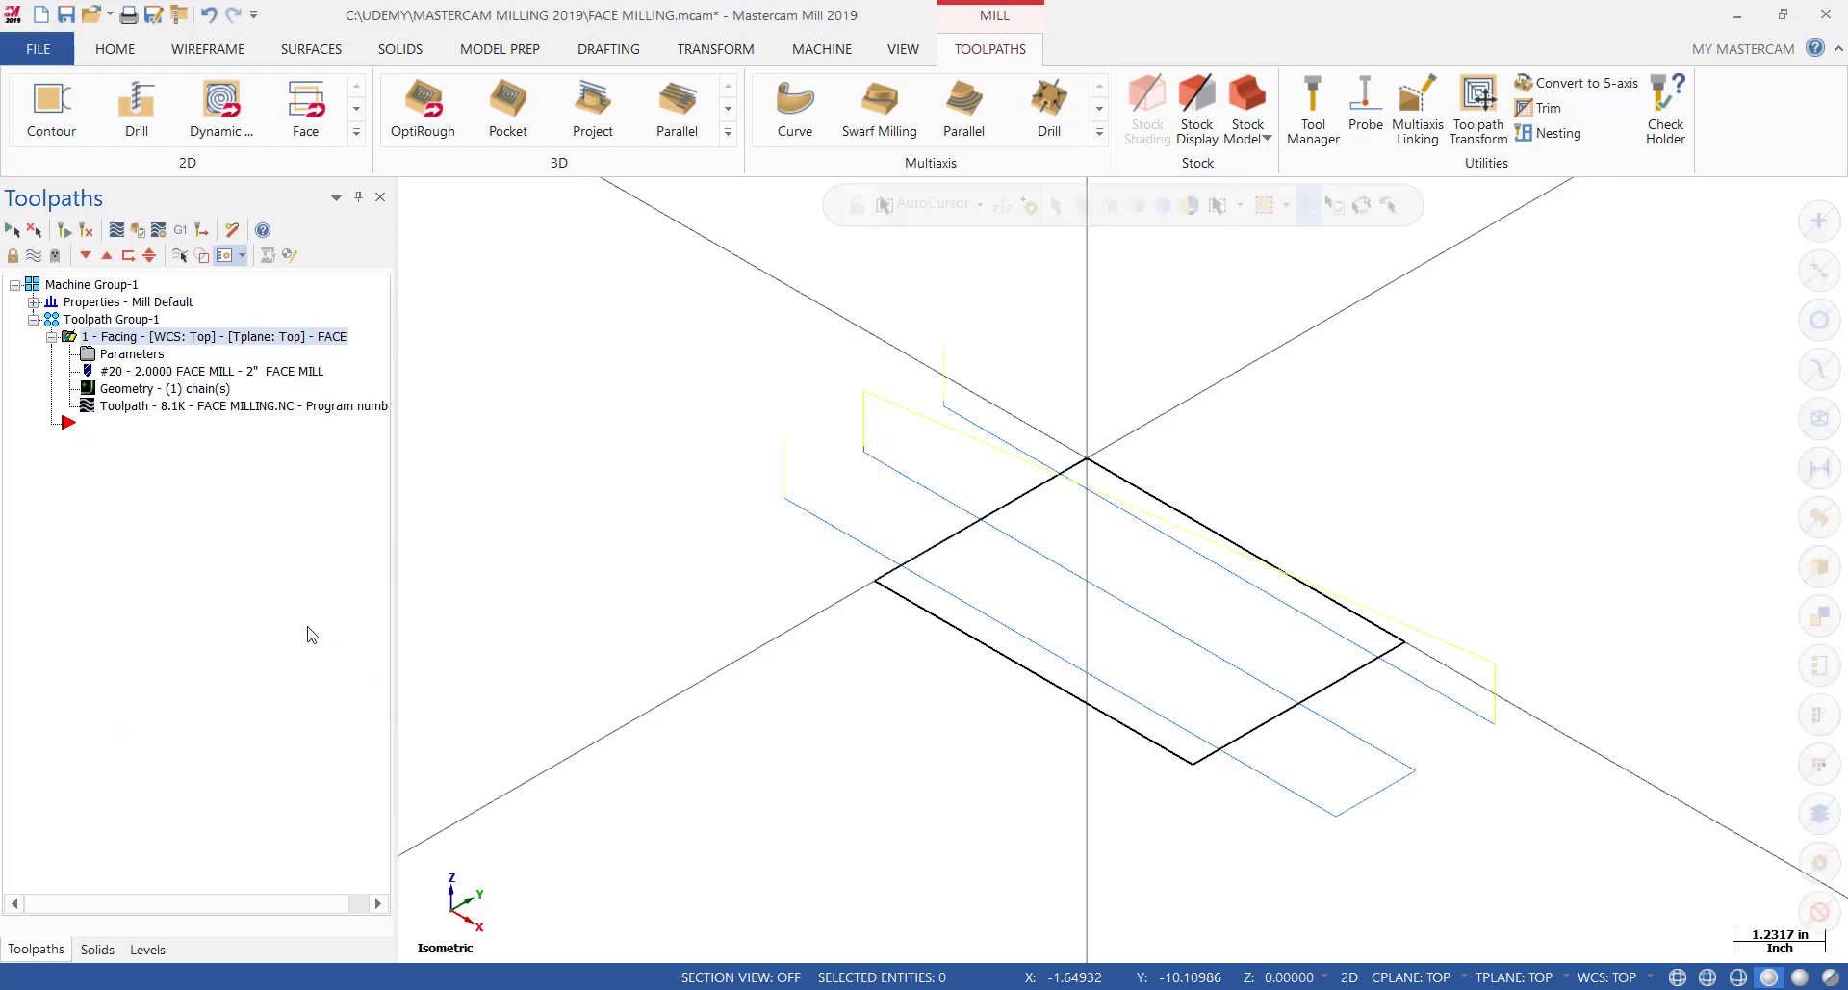
pyautogui.click(142, 356)
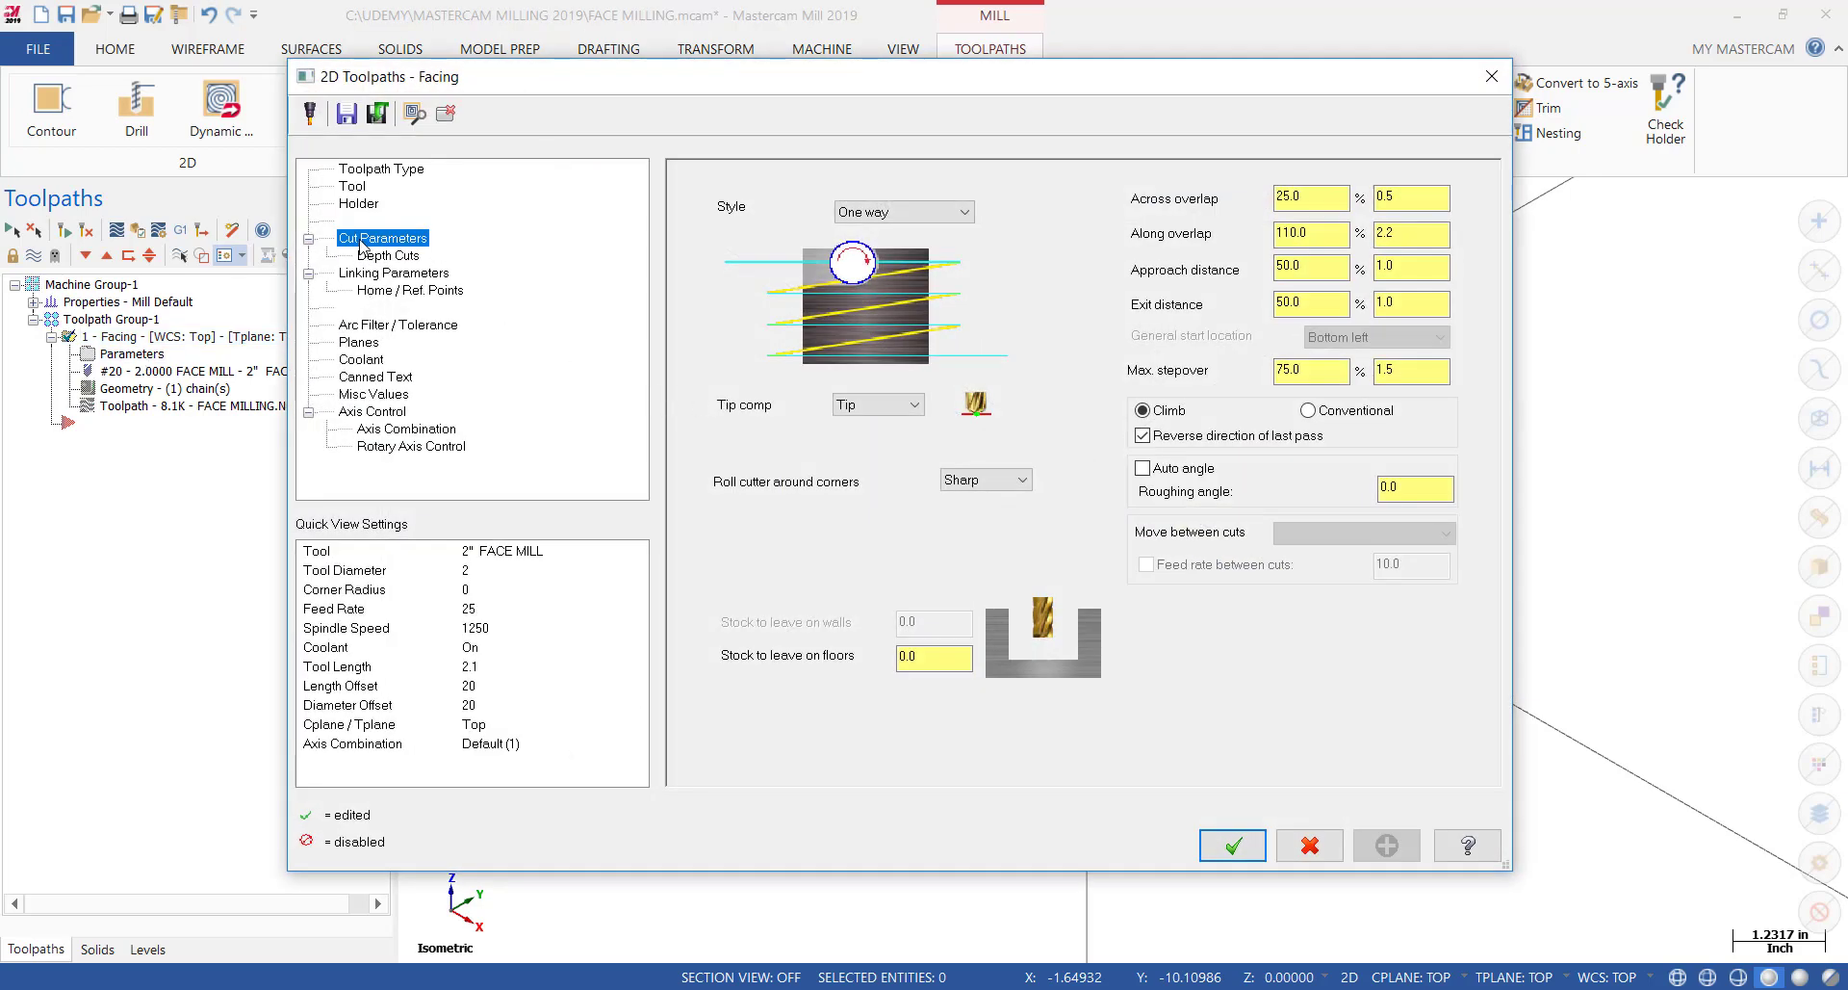
pyautogui.click(966, 212)
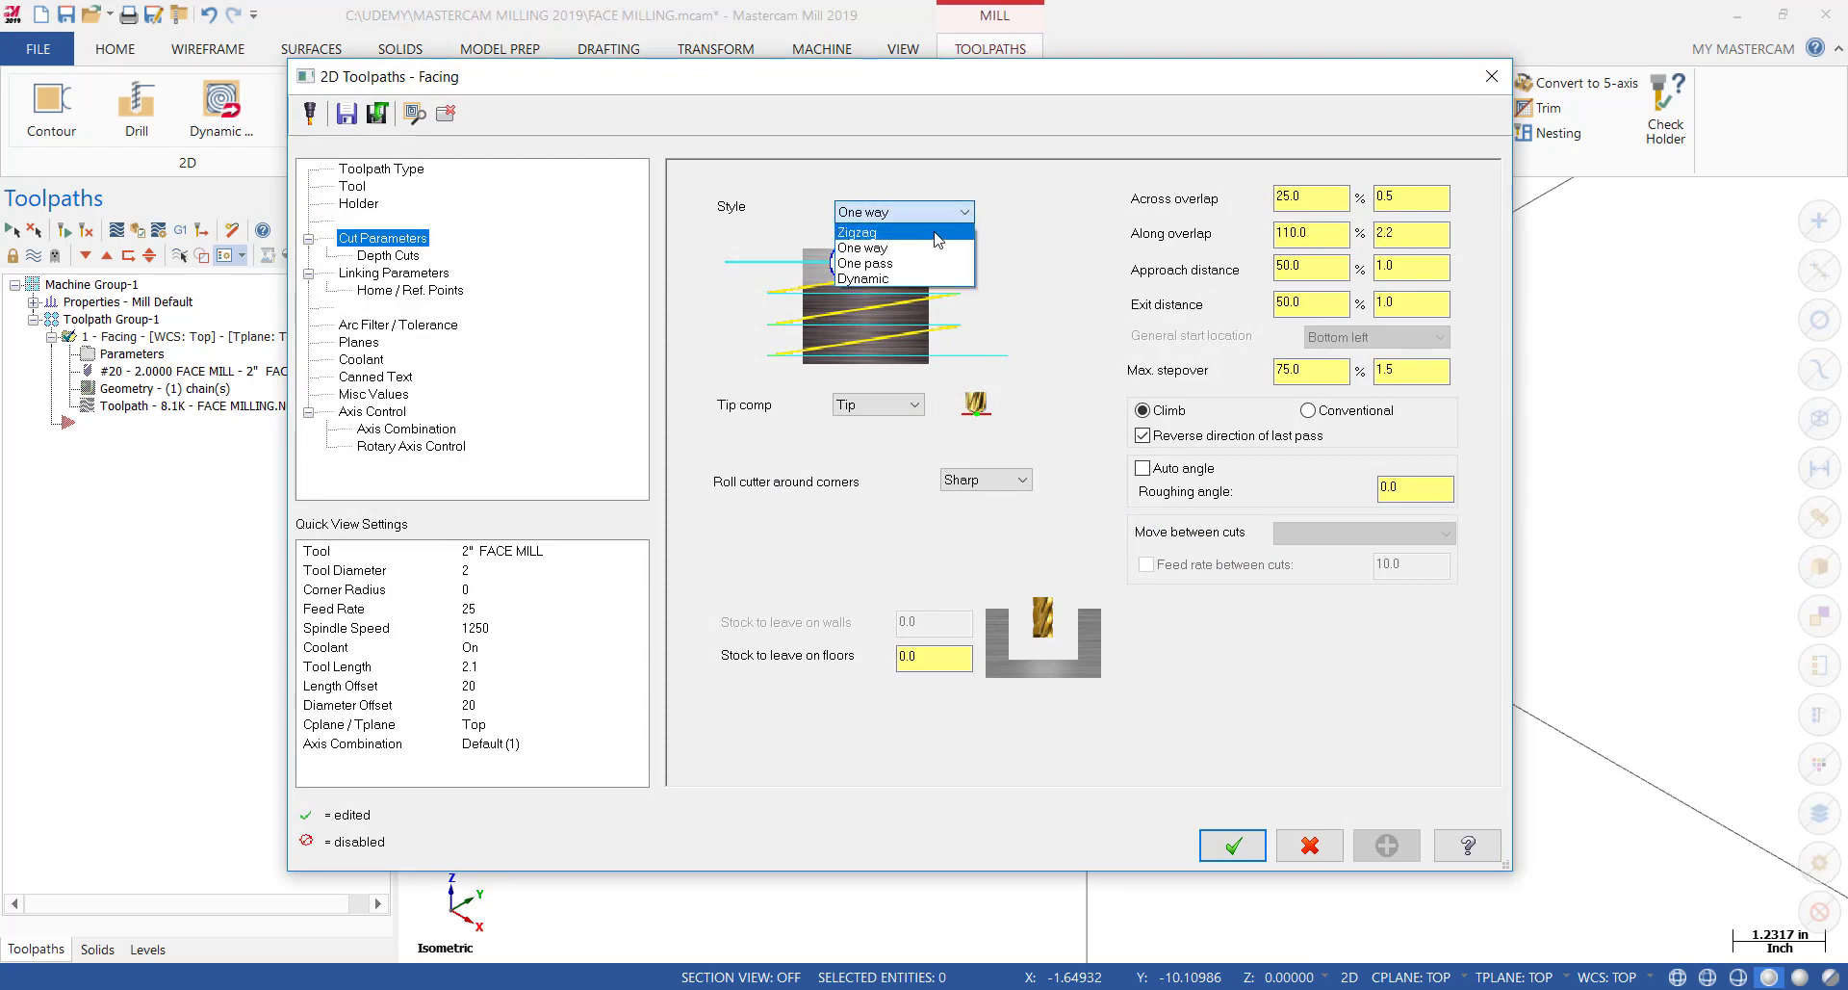
pyautogui.click(938, 239)
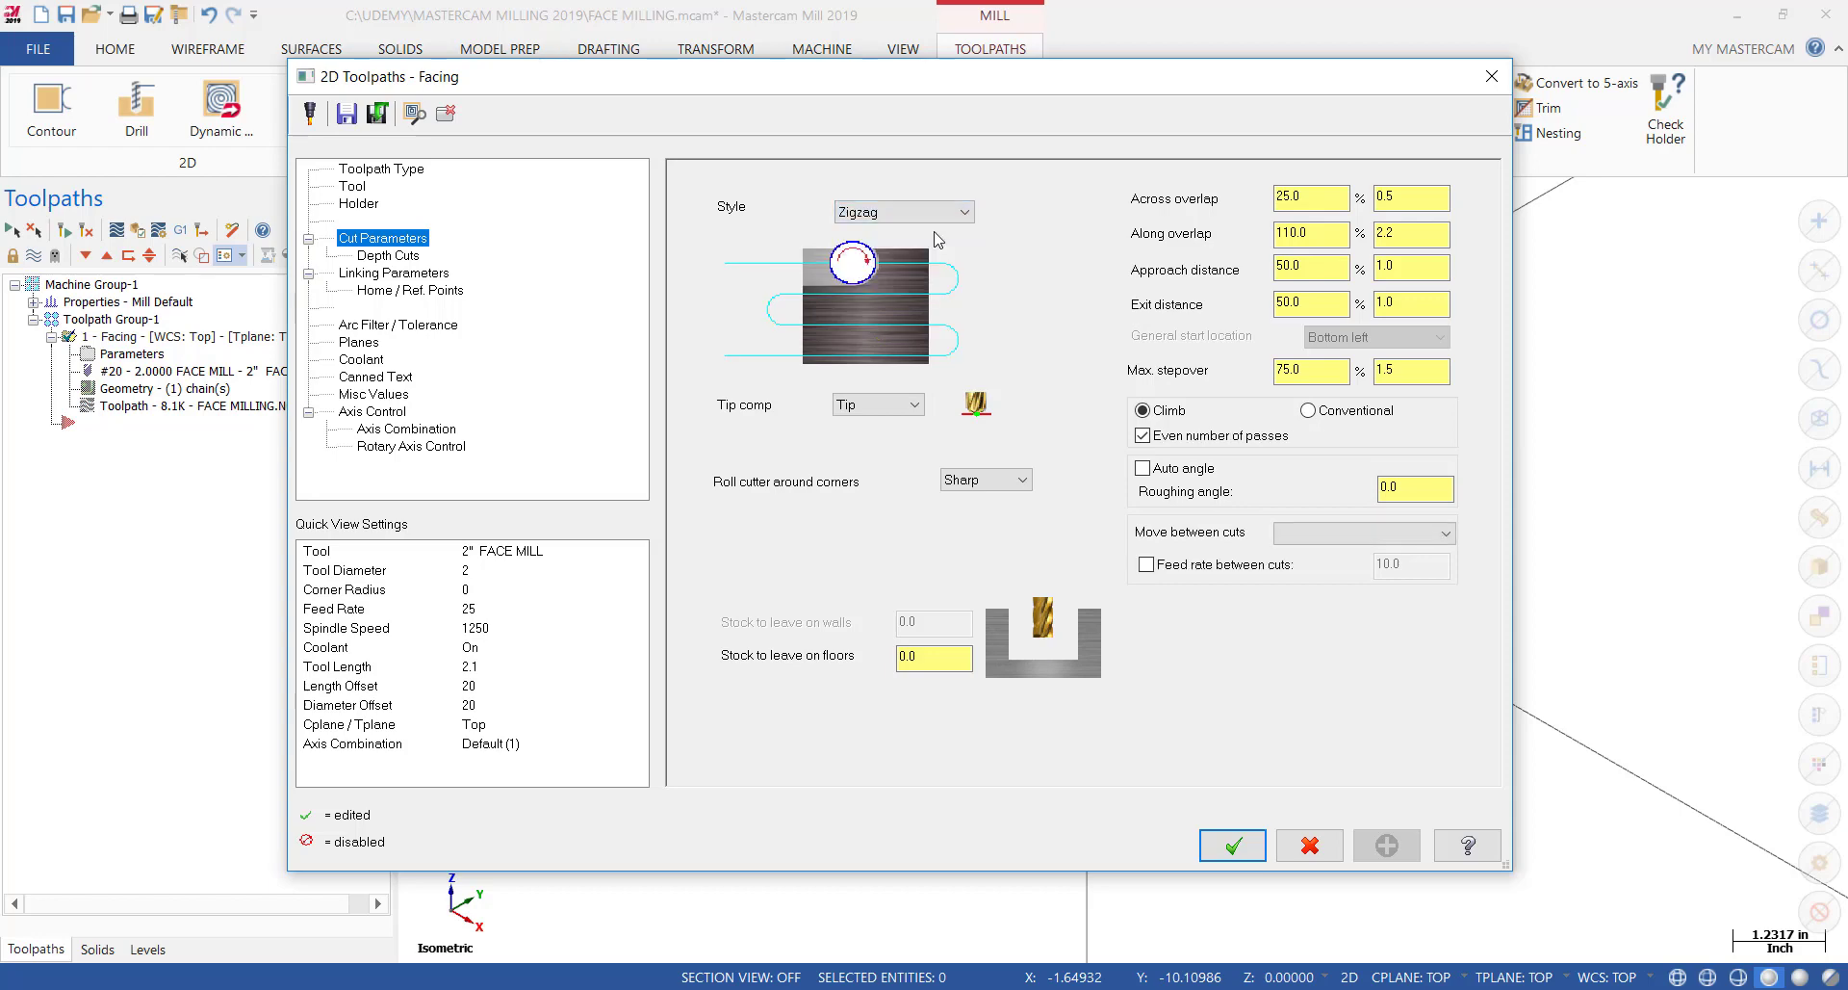
pyautogui.click(1232, 846)
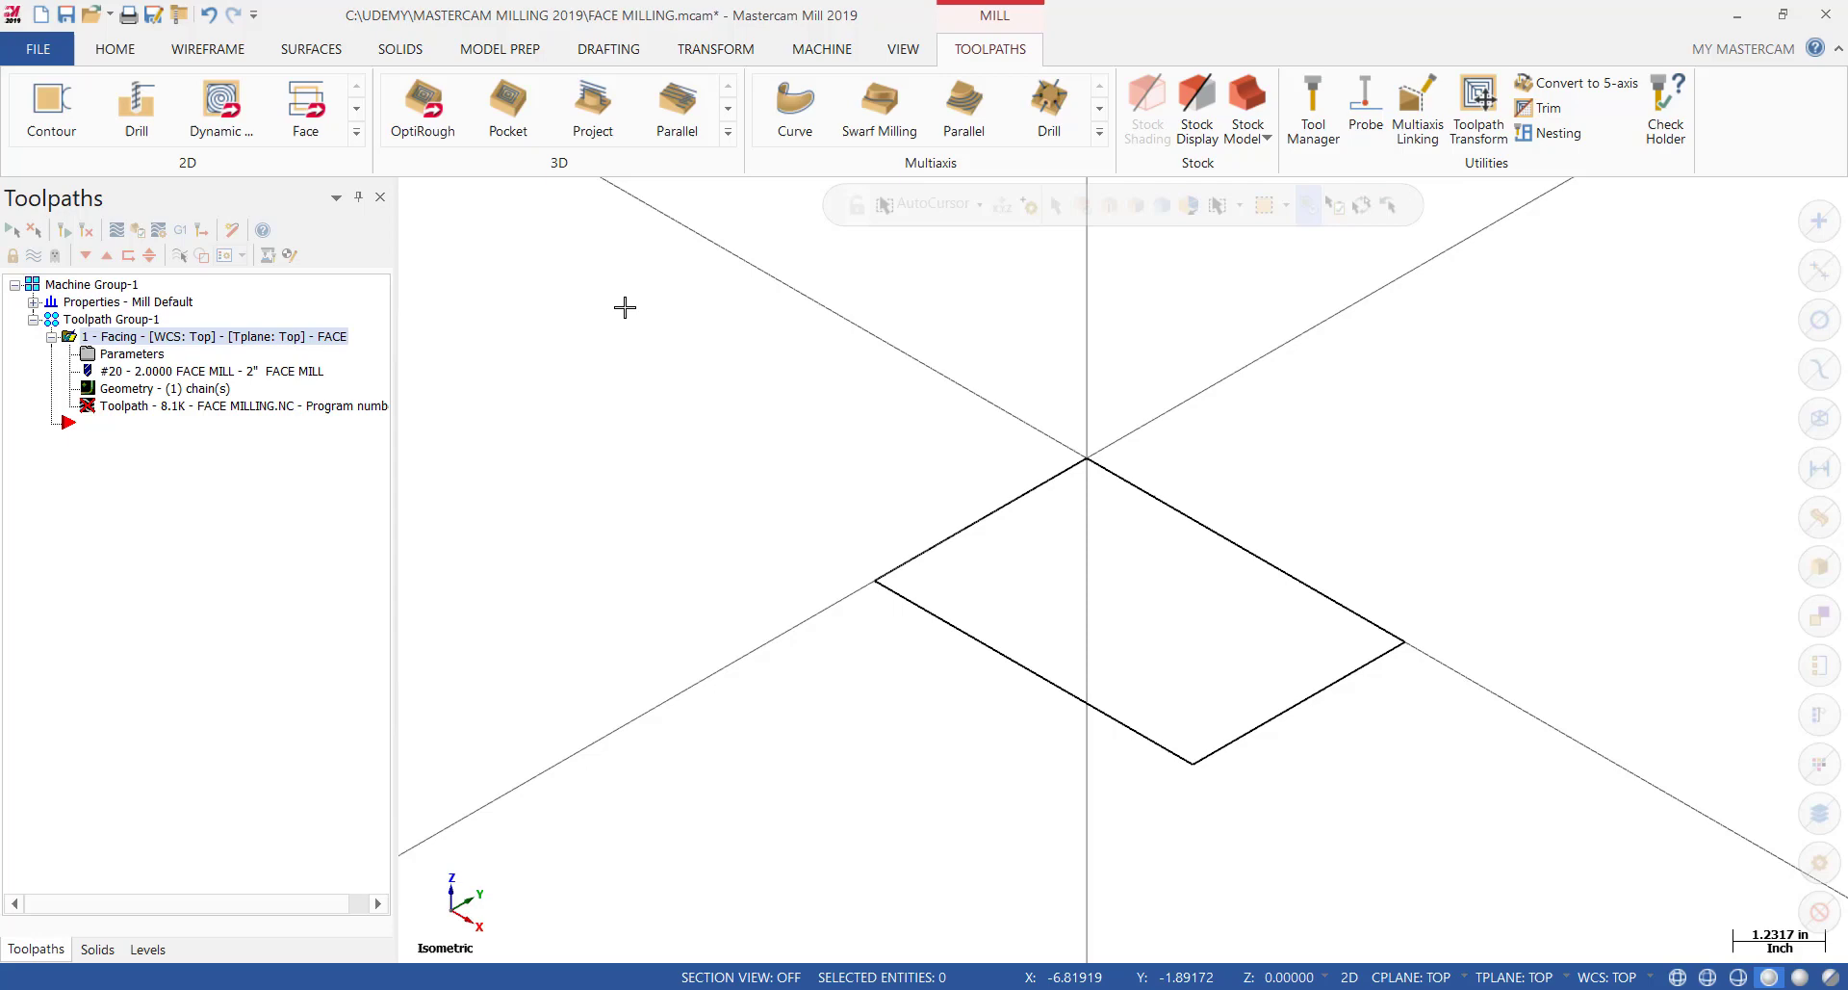
# Switch to the Top (WCS) view and regenerate the out-of-date facing toolpath
pyautogui.rightClick(624, 307)
pyautogui.click(704, 423)
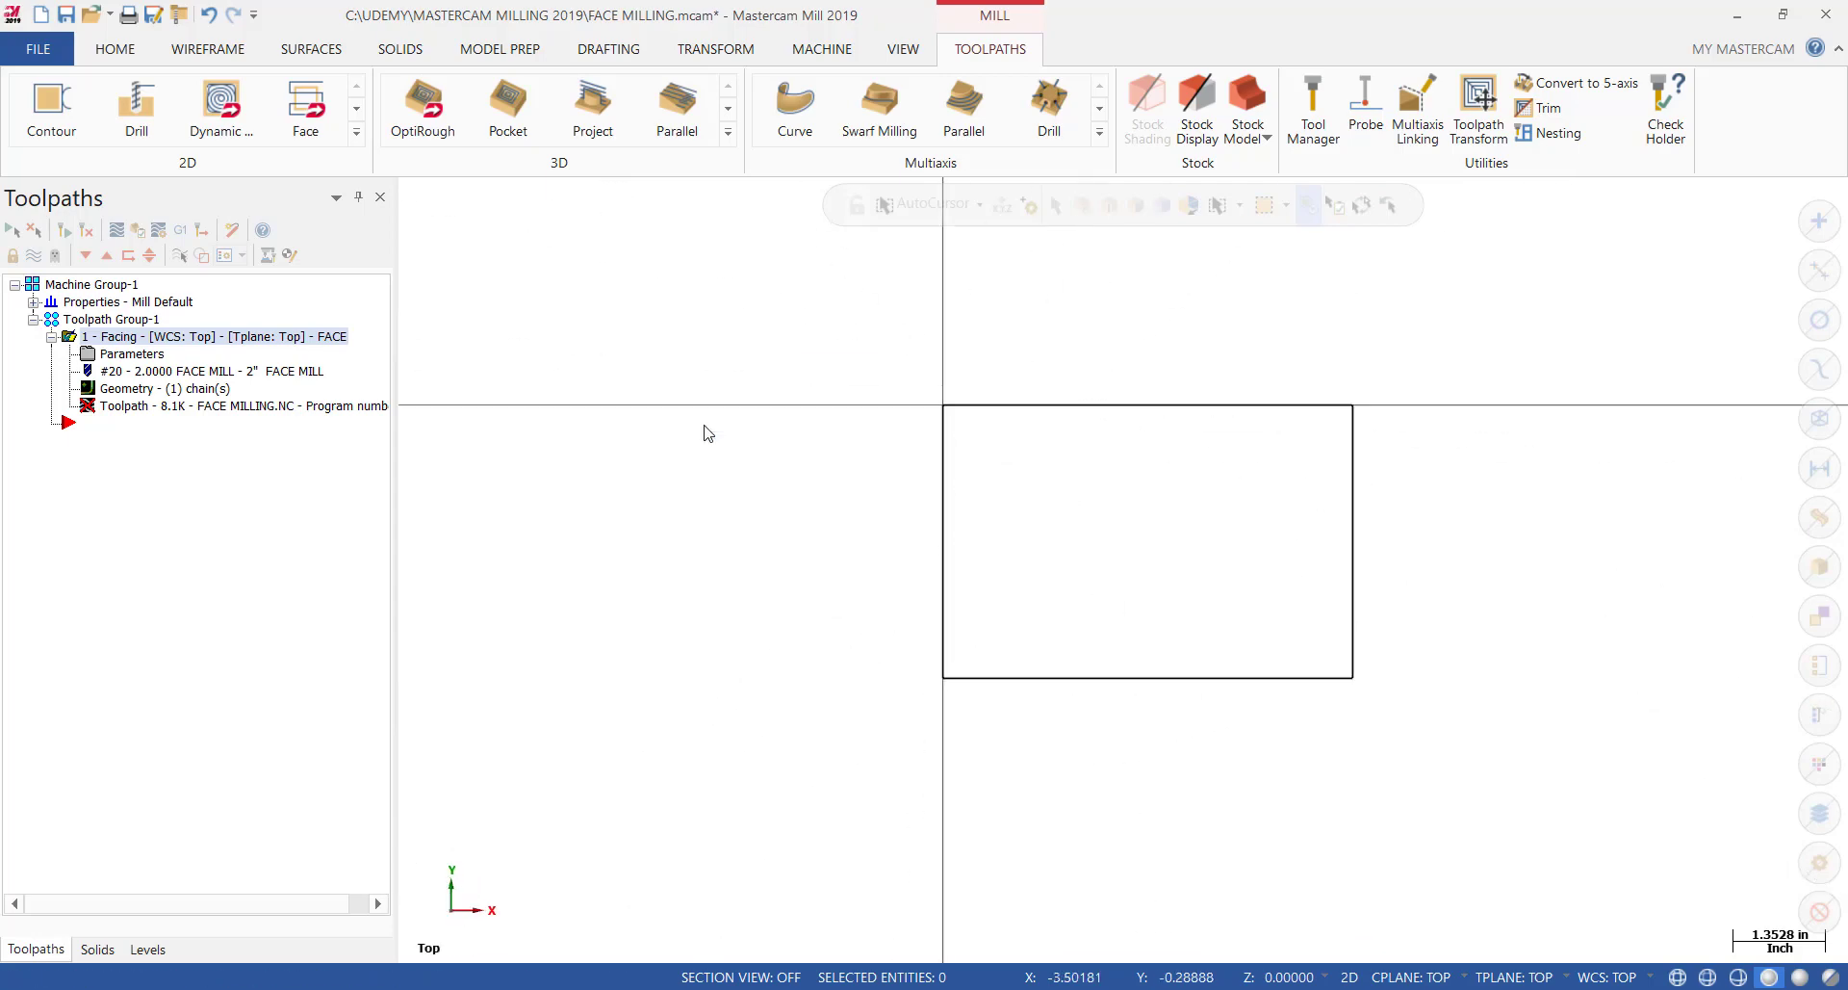
pyautogui.scroll(1, 1175, 487)
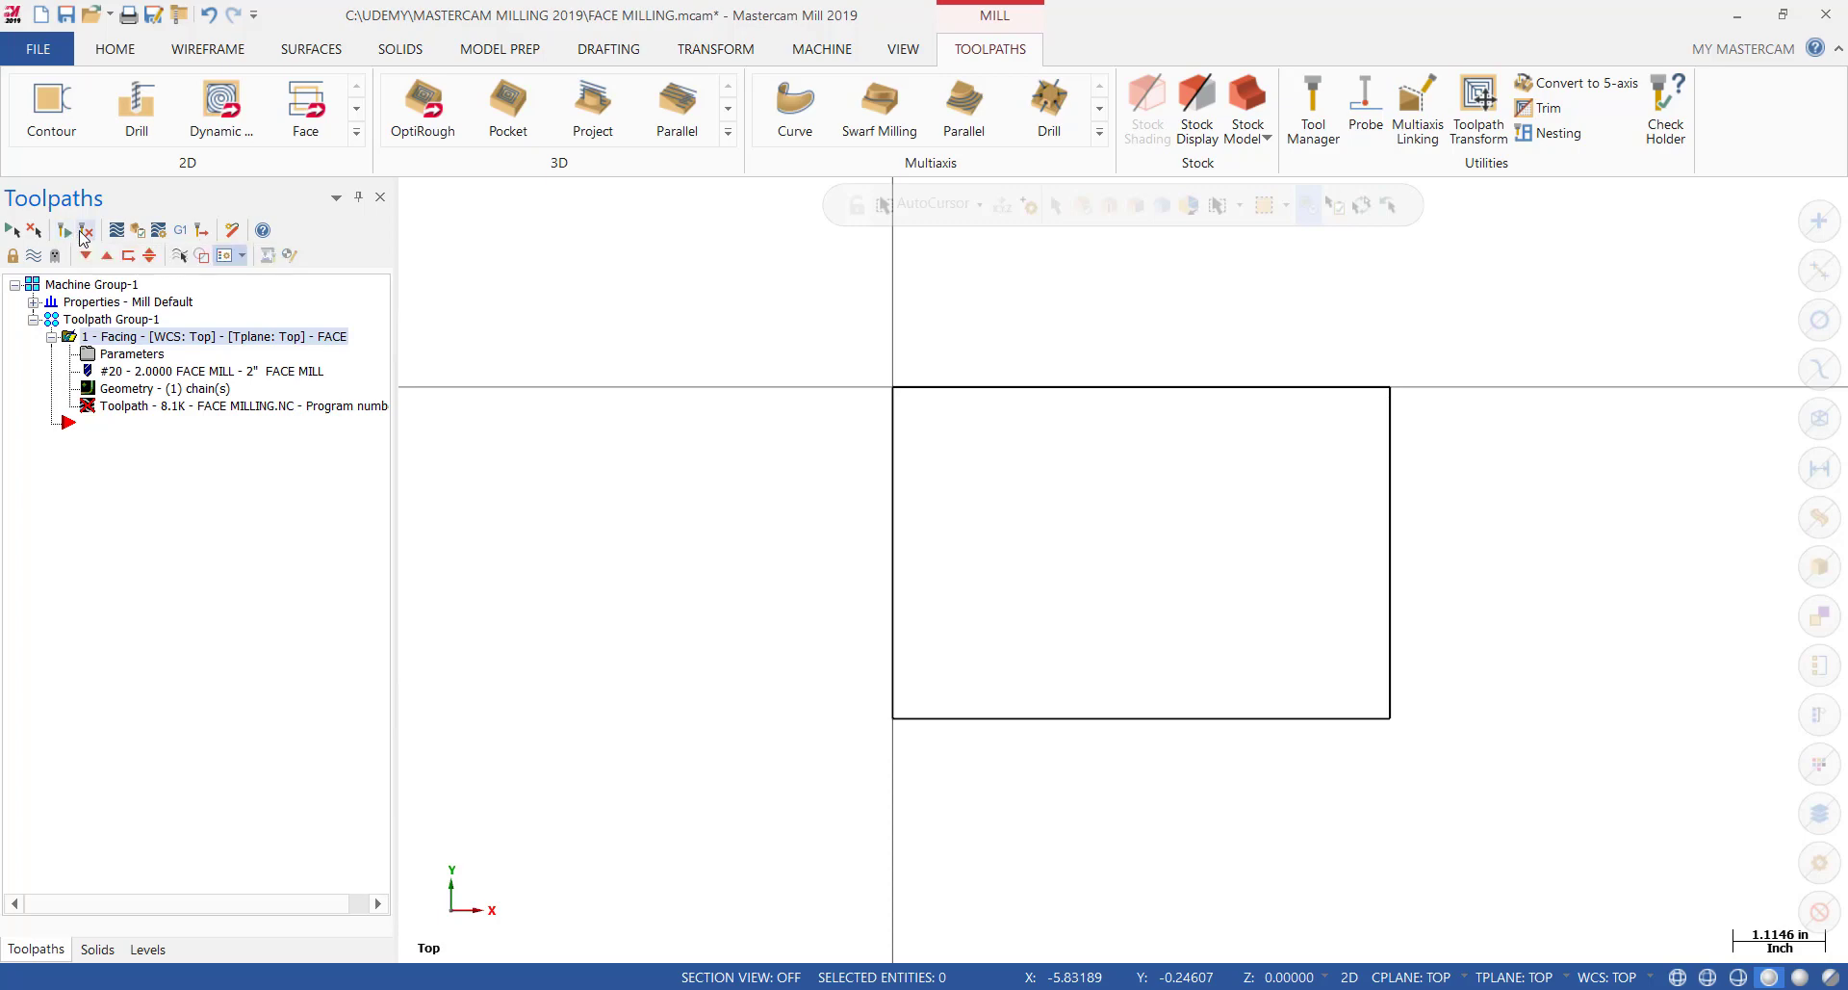
pyautogui.click(64, 231)
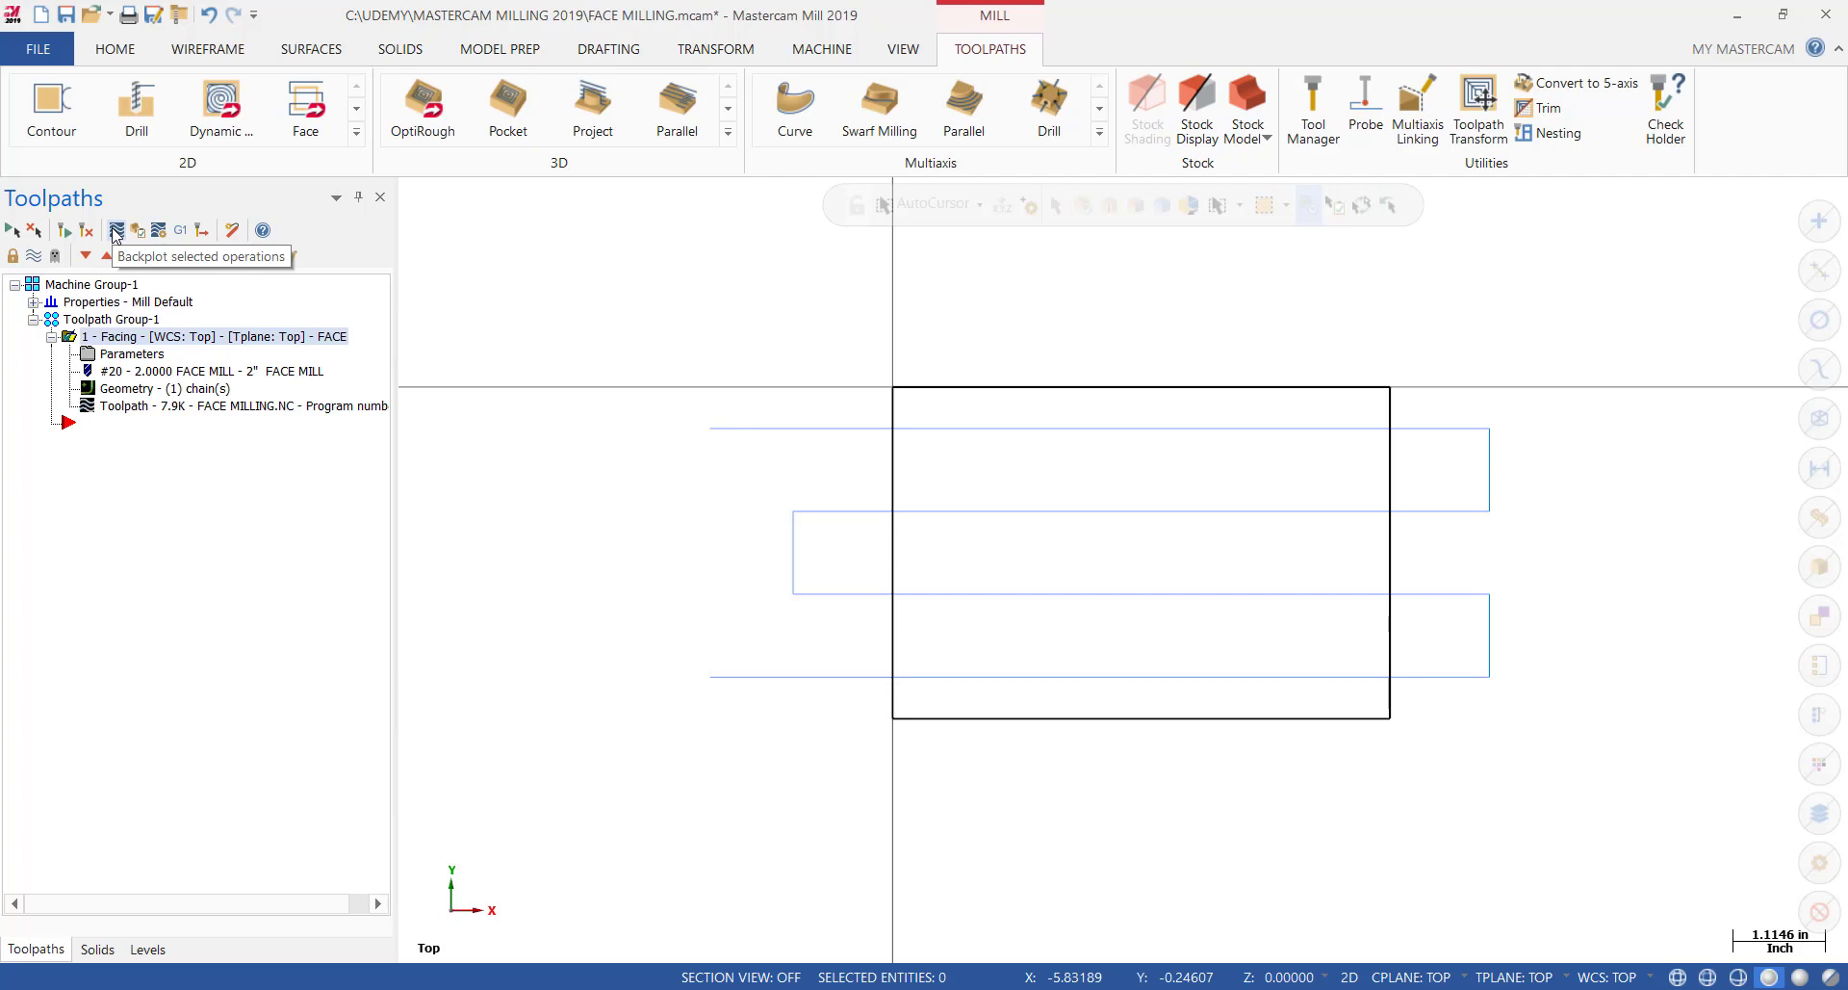
# Backplot the zigzag facing toolpath, play it through and close Backplot
pyautogui.click(116, 231)
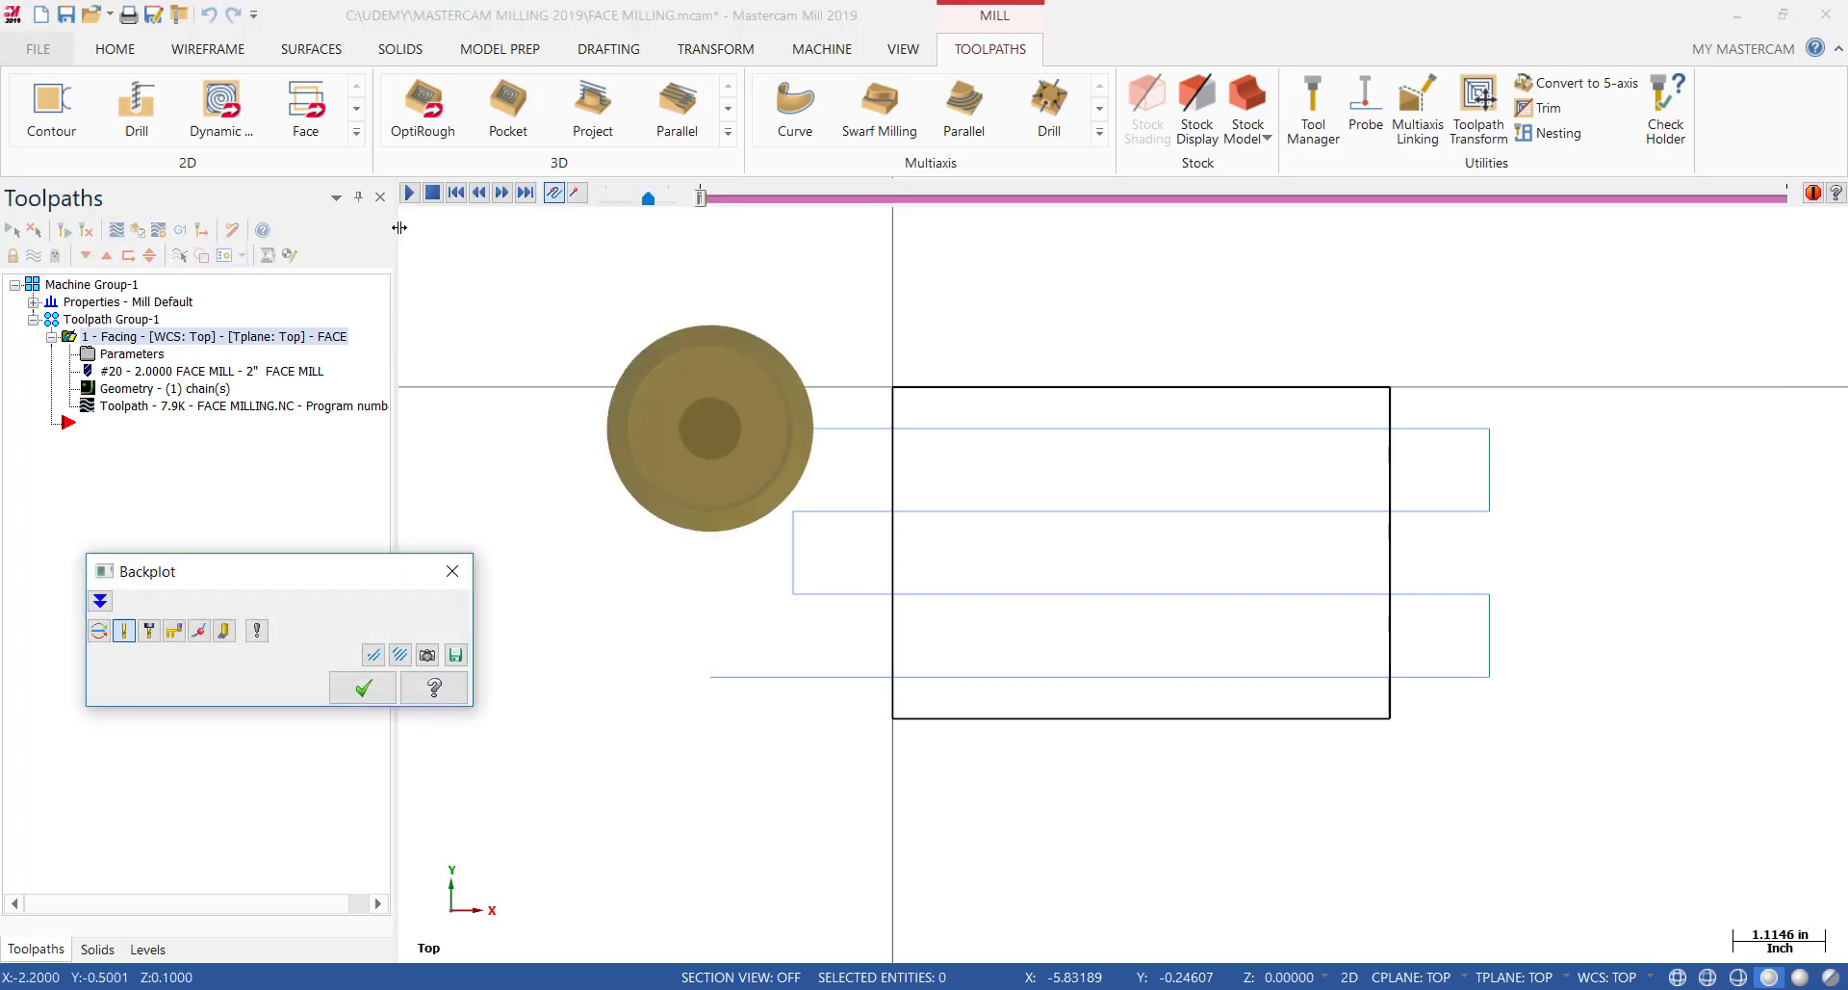
pyautogui.click(409, 192)
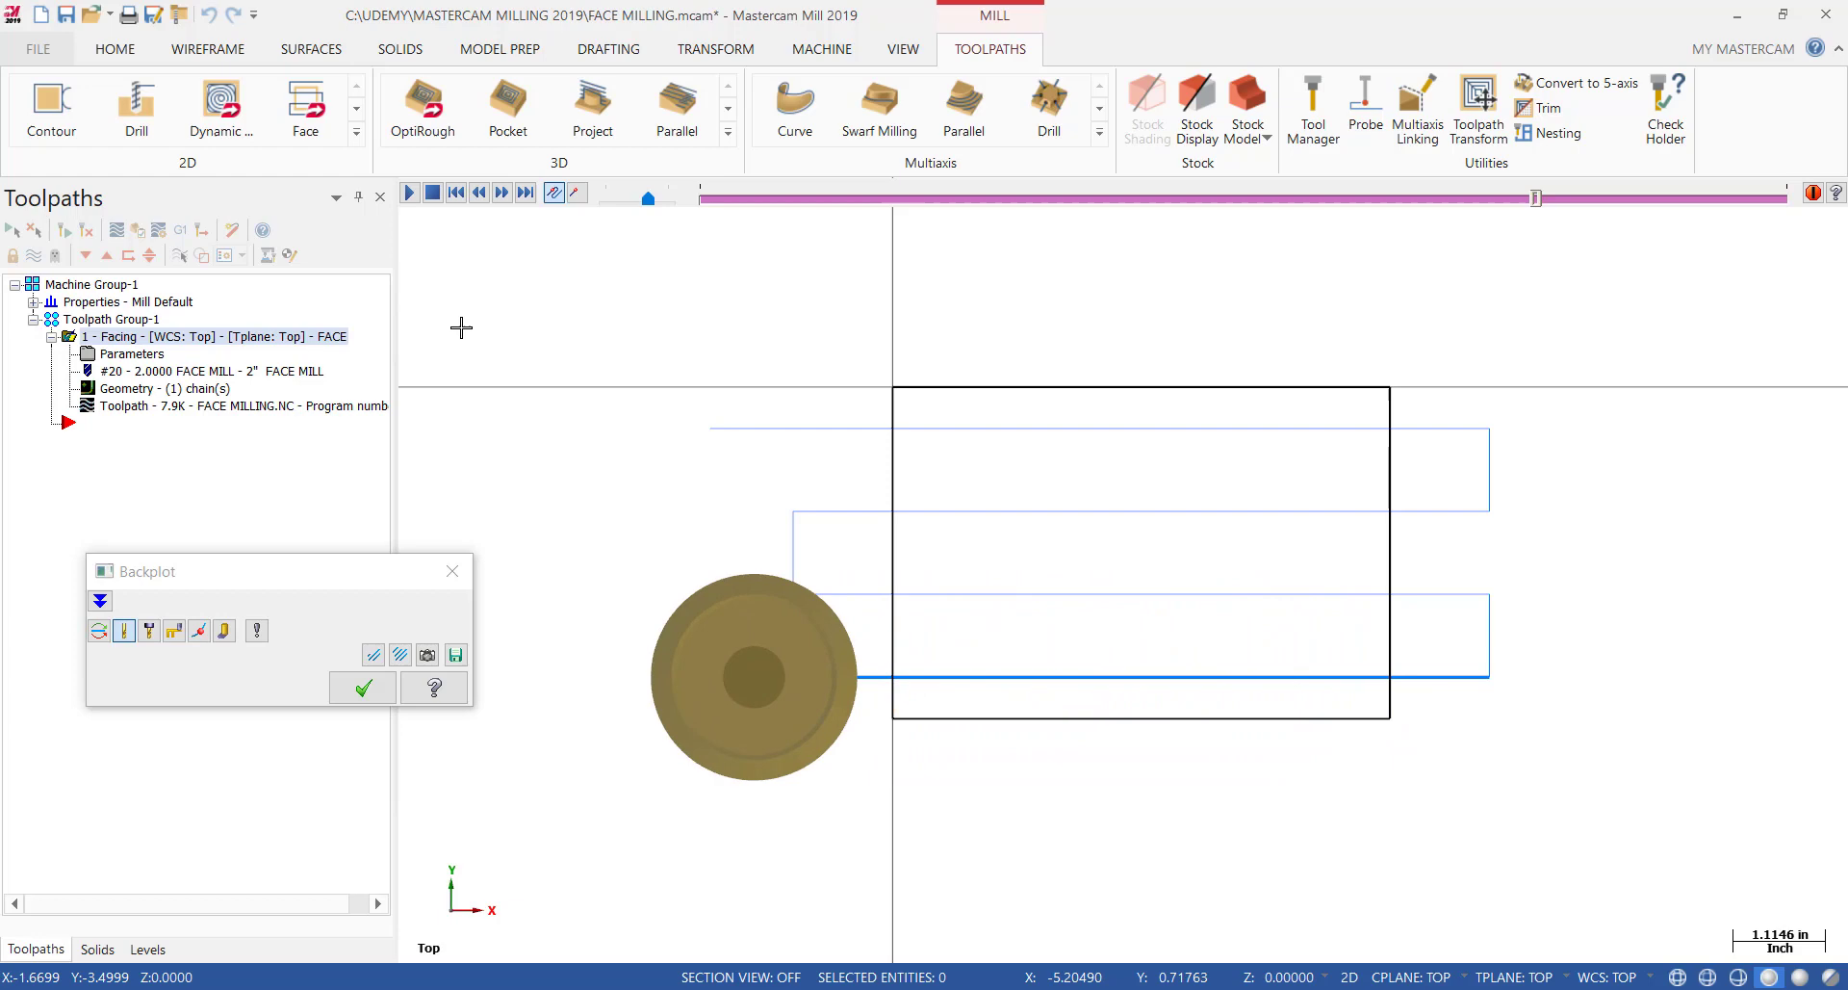
pyautogui.click(366, 689)
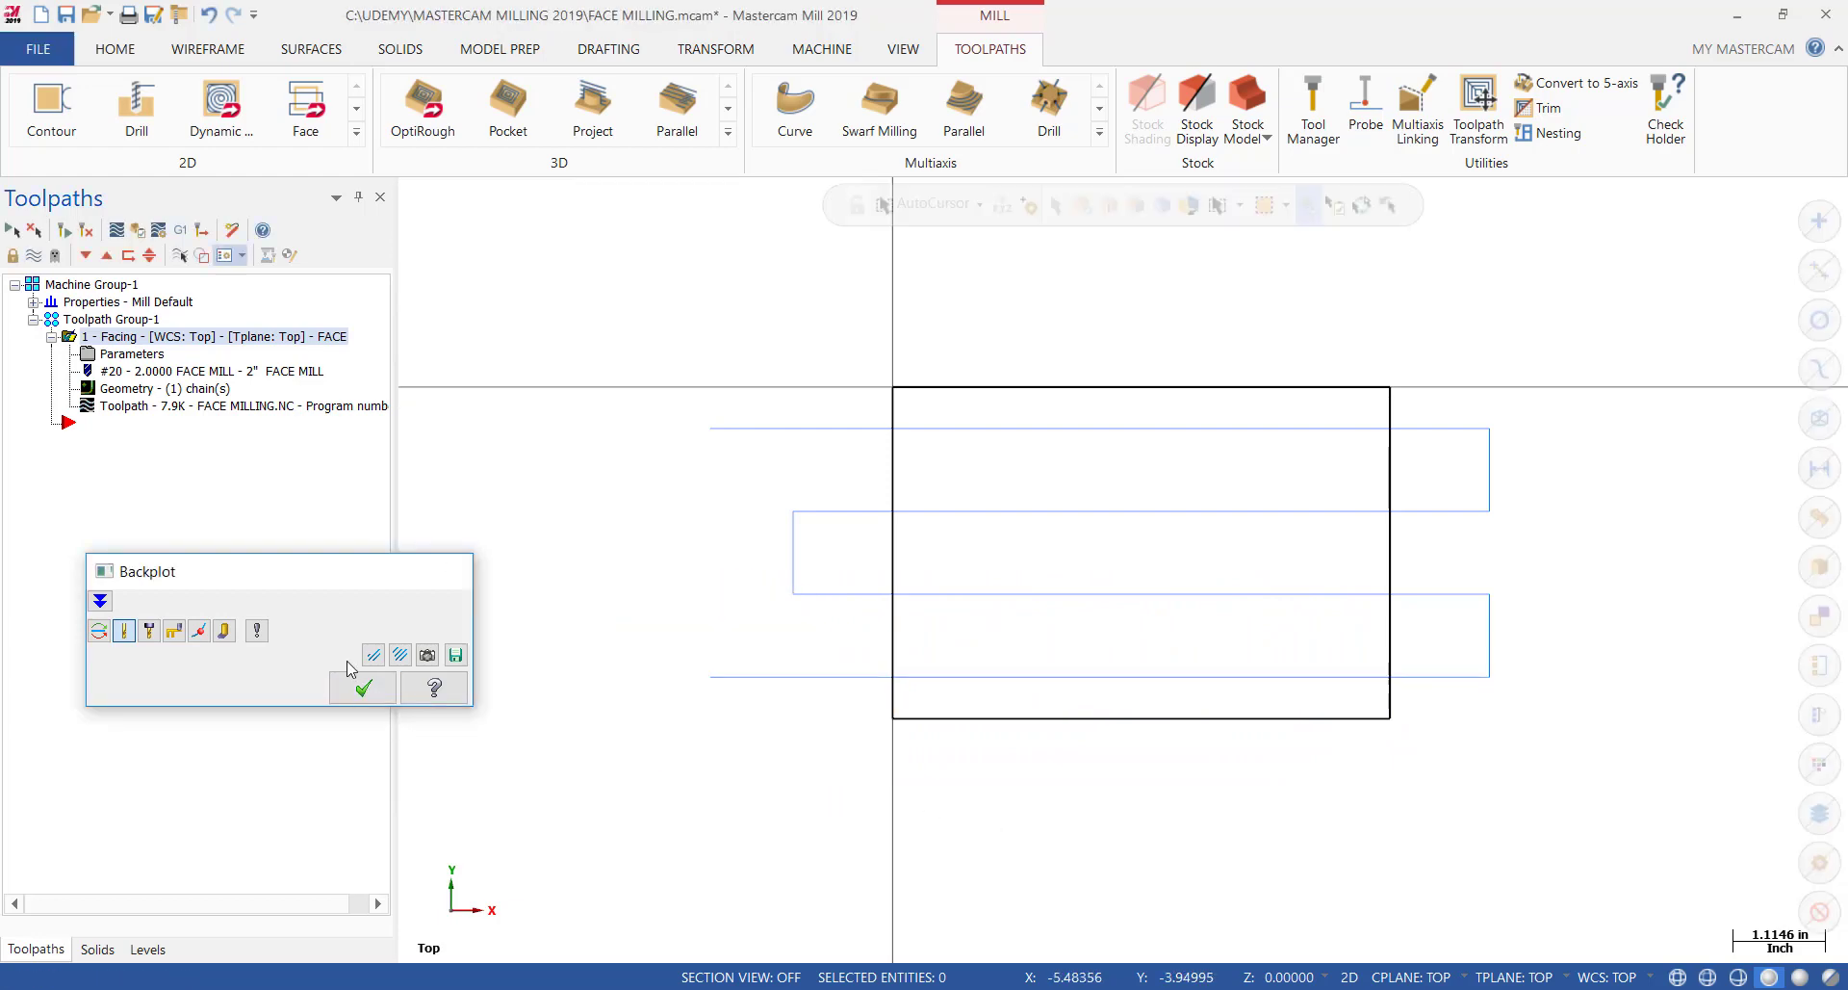
# Uncheck Even number of passes in the facing parameters and regenerate the toolpath
pyautogui.click(132, 354)
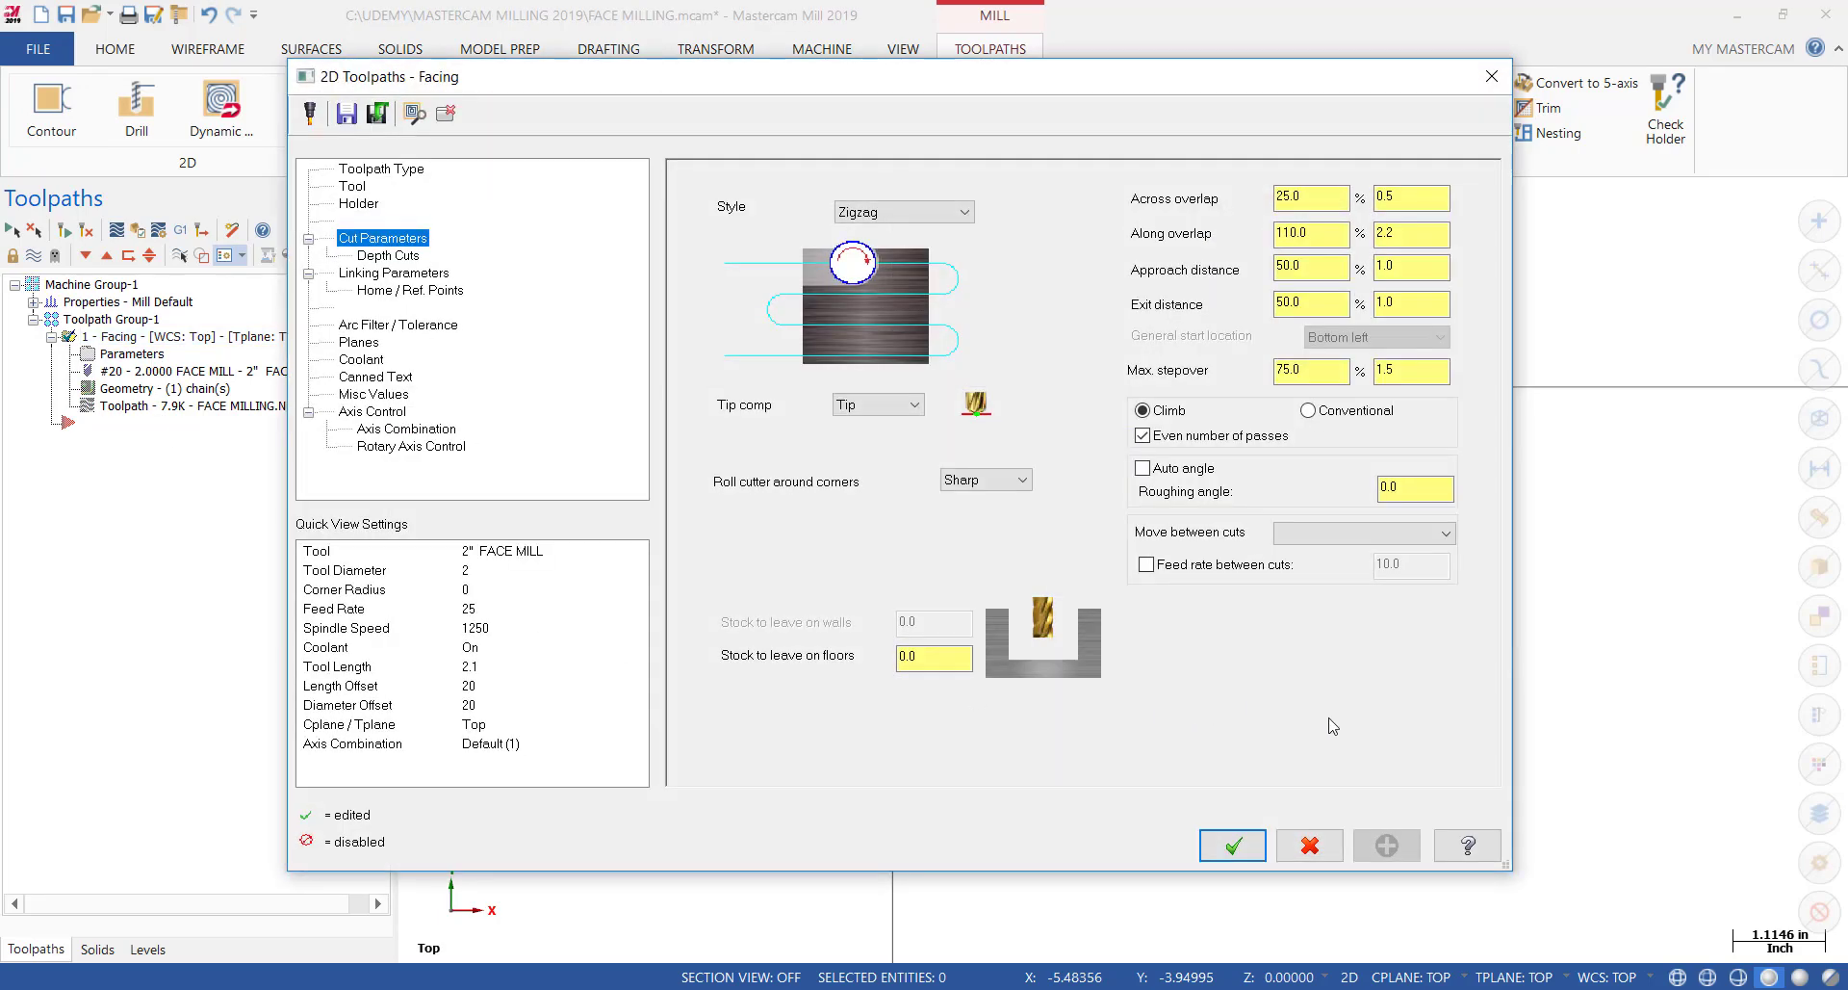
pyautogui.click(1144, 436)
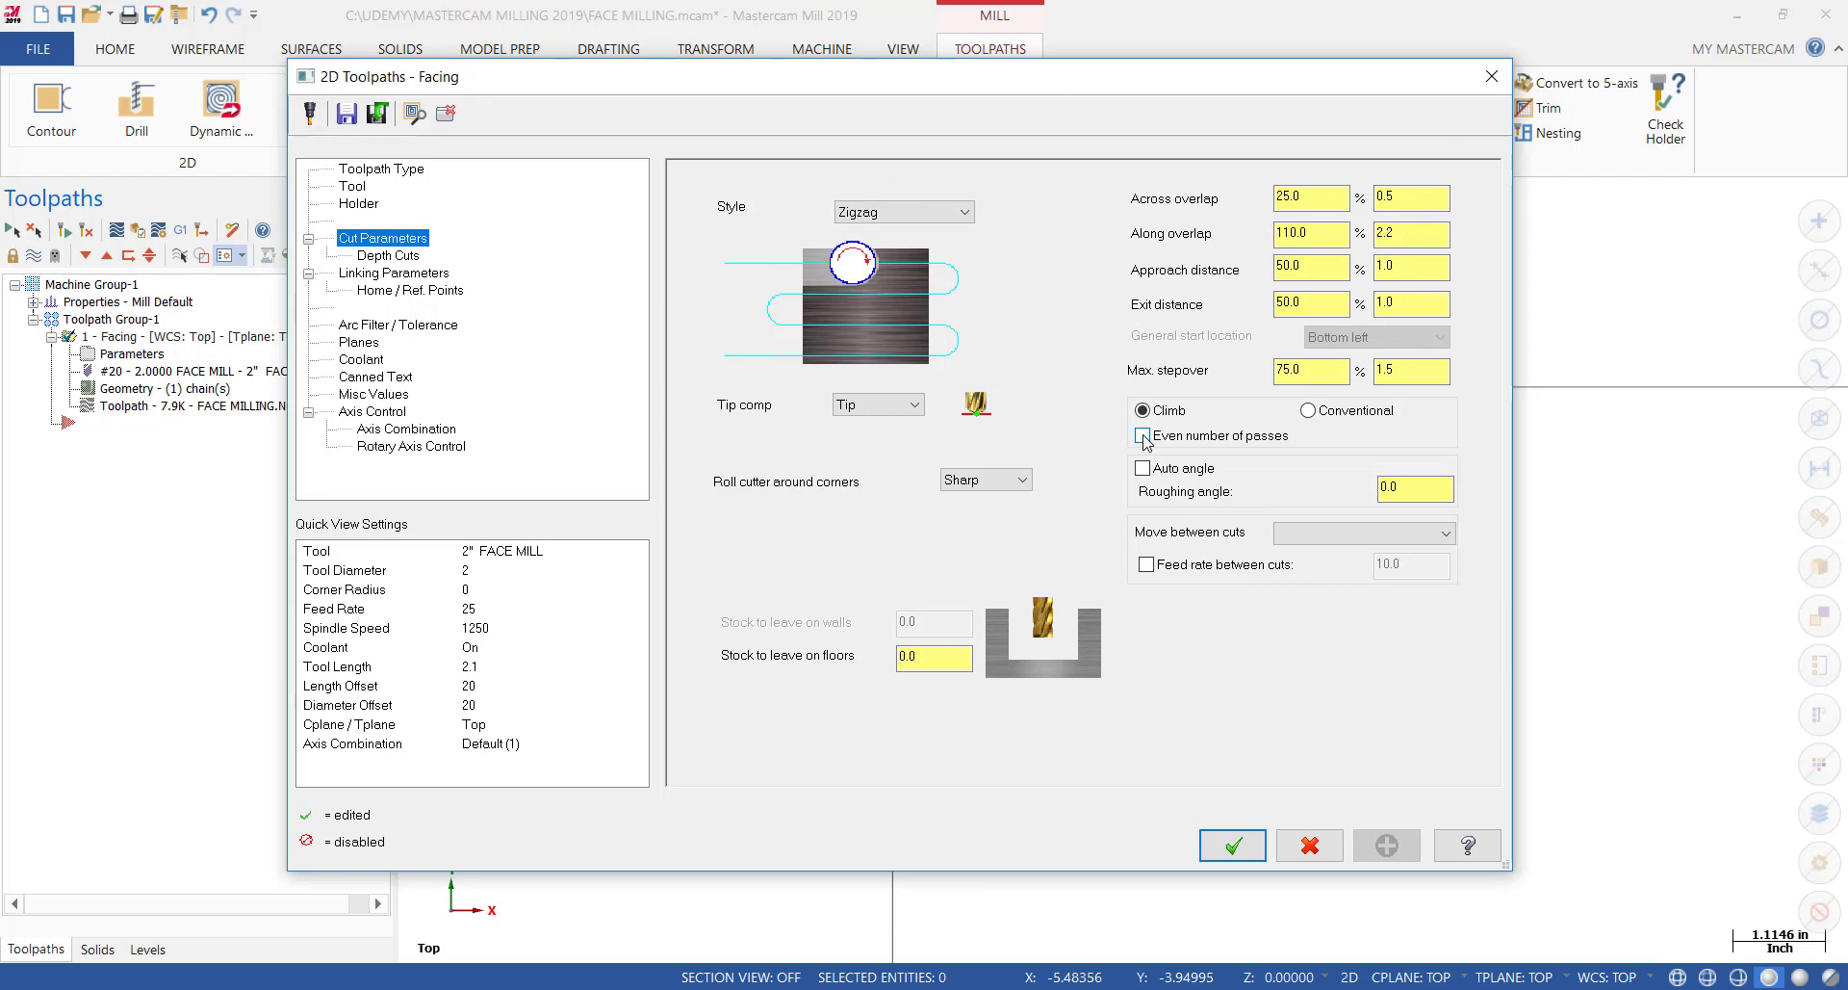
pyautogui.click(1234, 845)
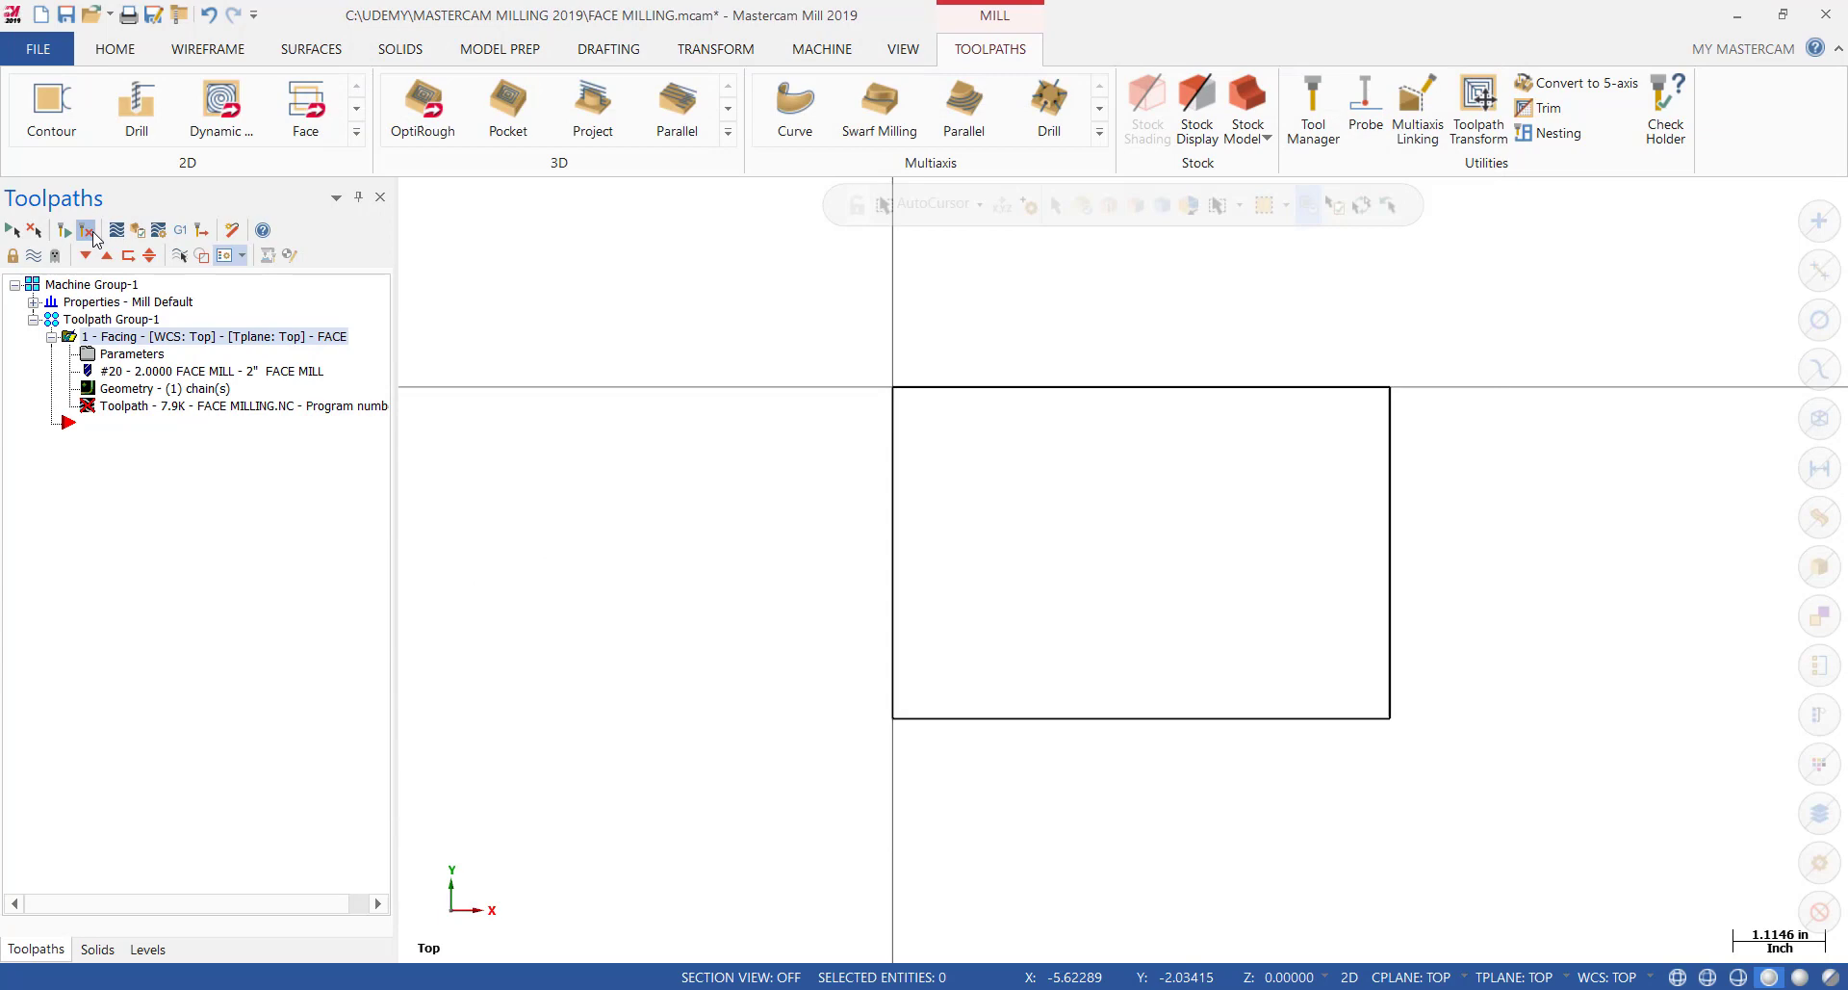
pyautogui.click(91, 232)
# Backplot the regenerated facing toolpath and play it at a higher speed
pyautogui.click(116, 231)
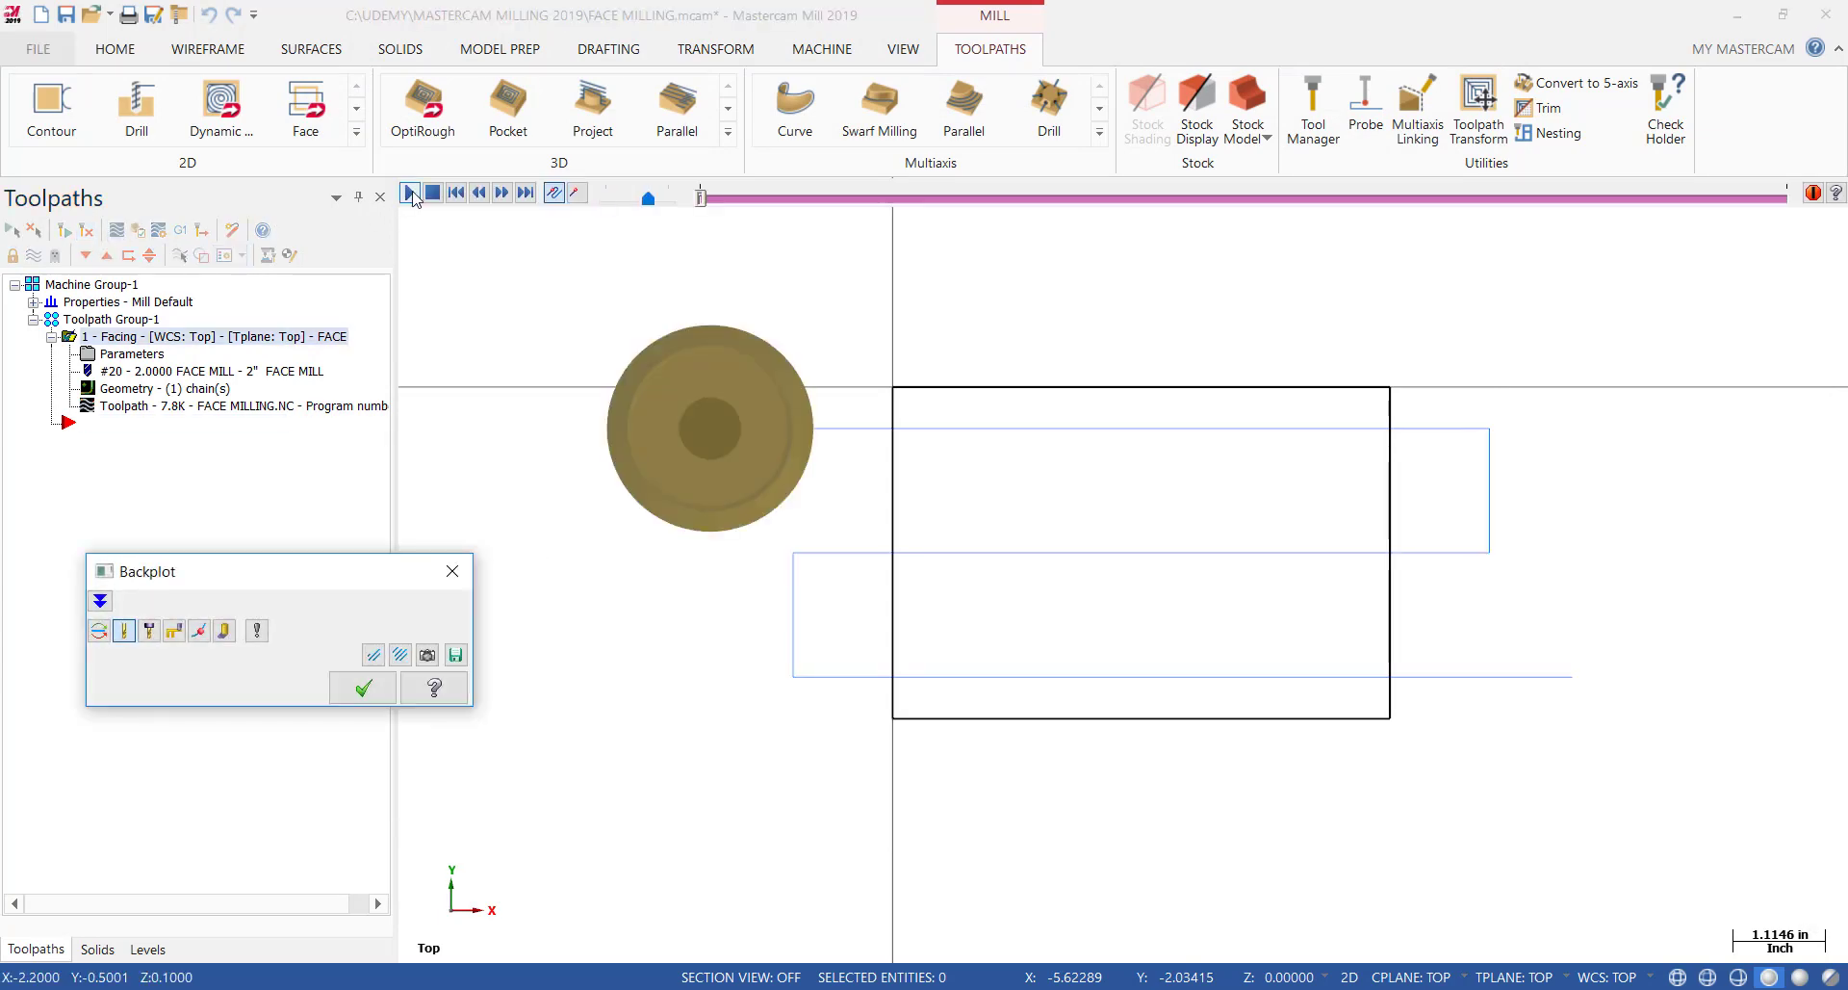
pyautogui.click(411, 192)
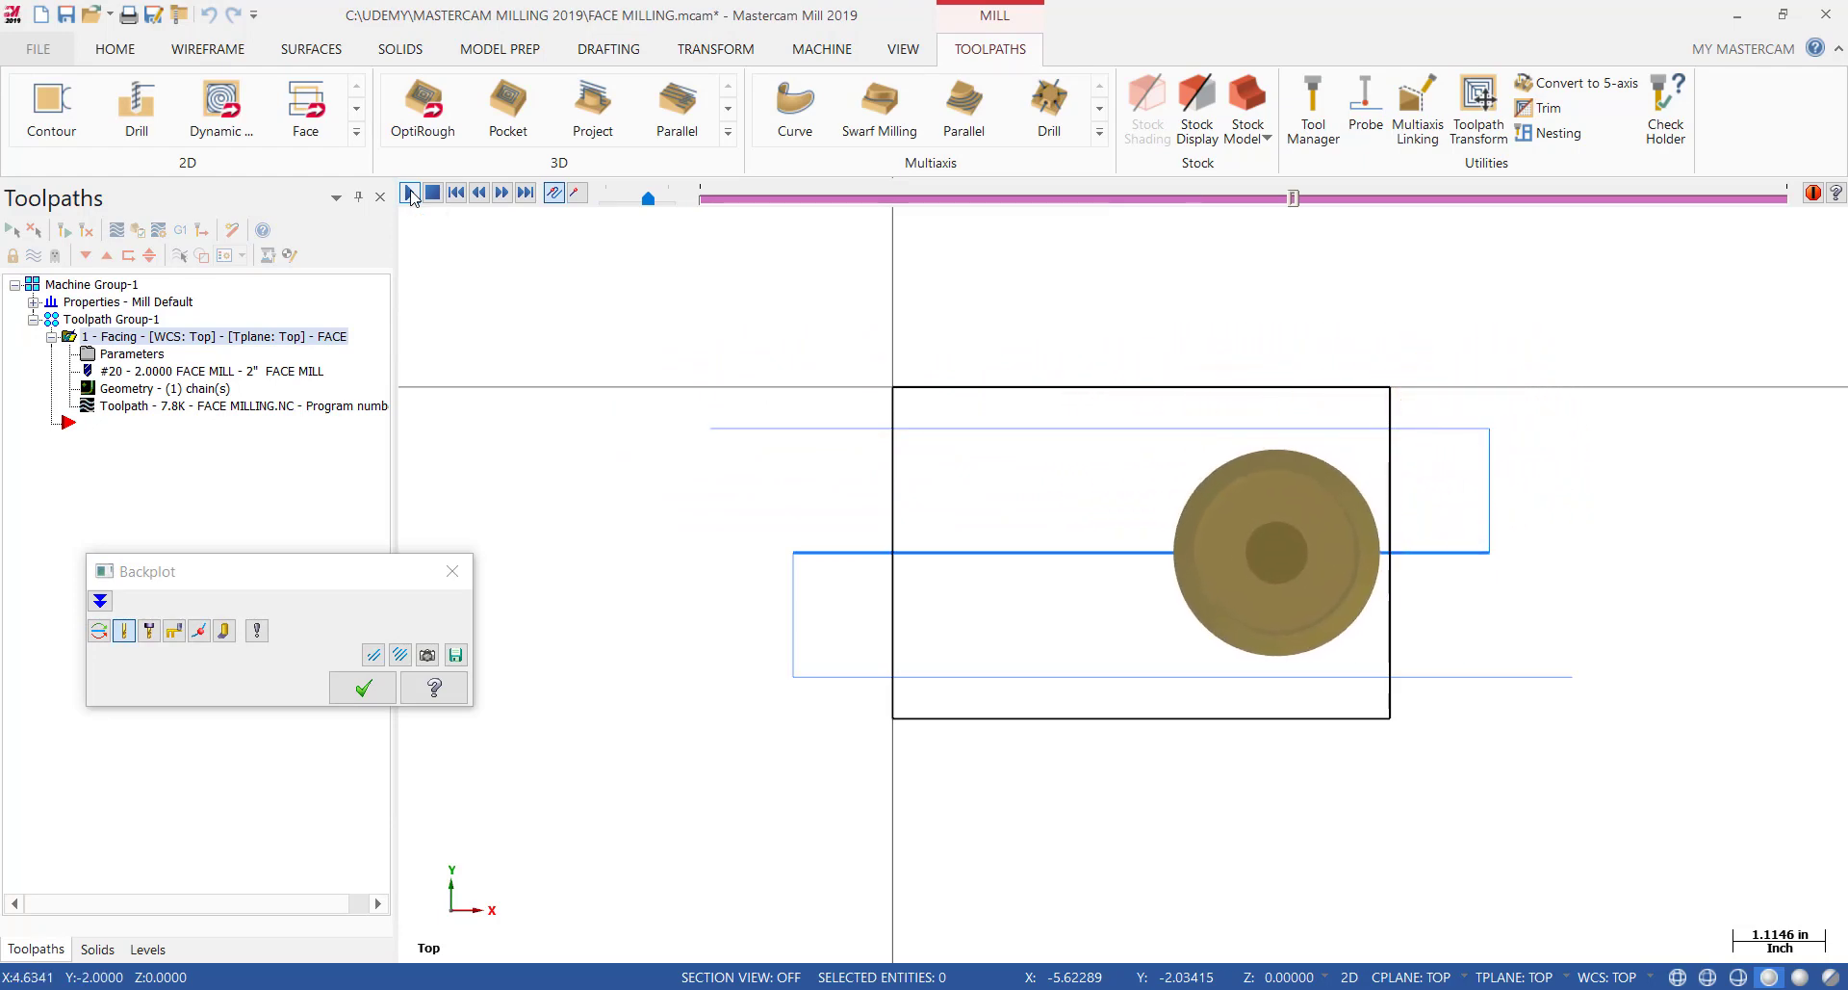
pyautogui.moveTo(648, 198); pyautogui.dragTo(655, 198)
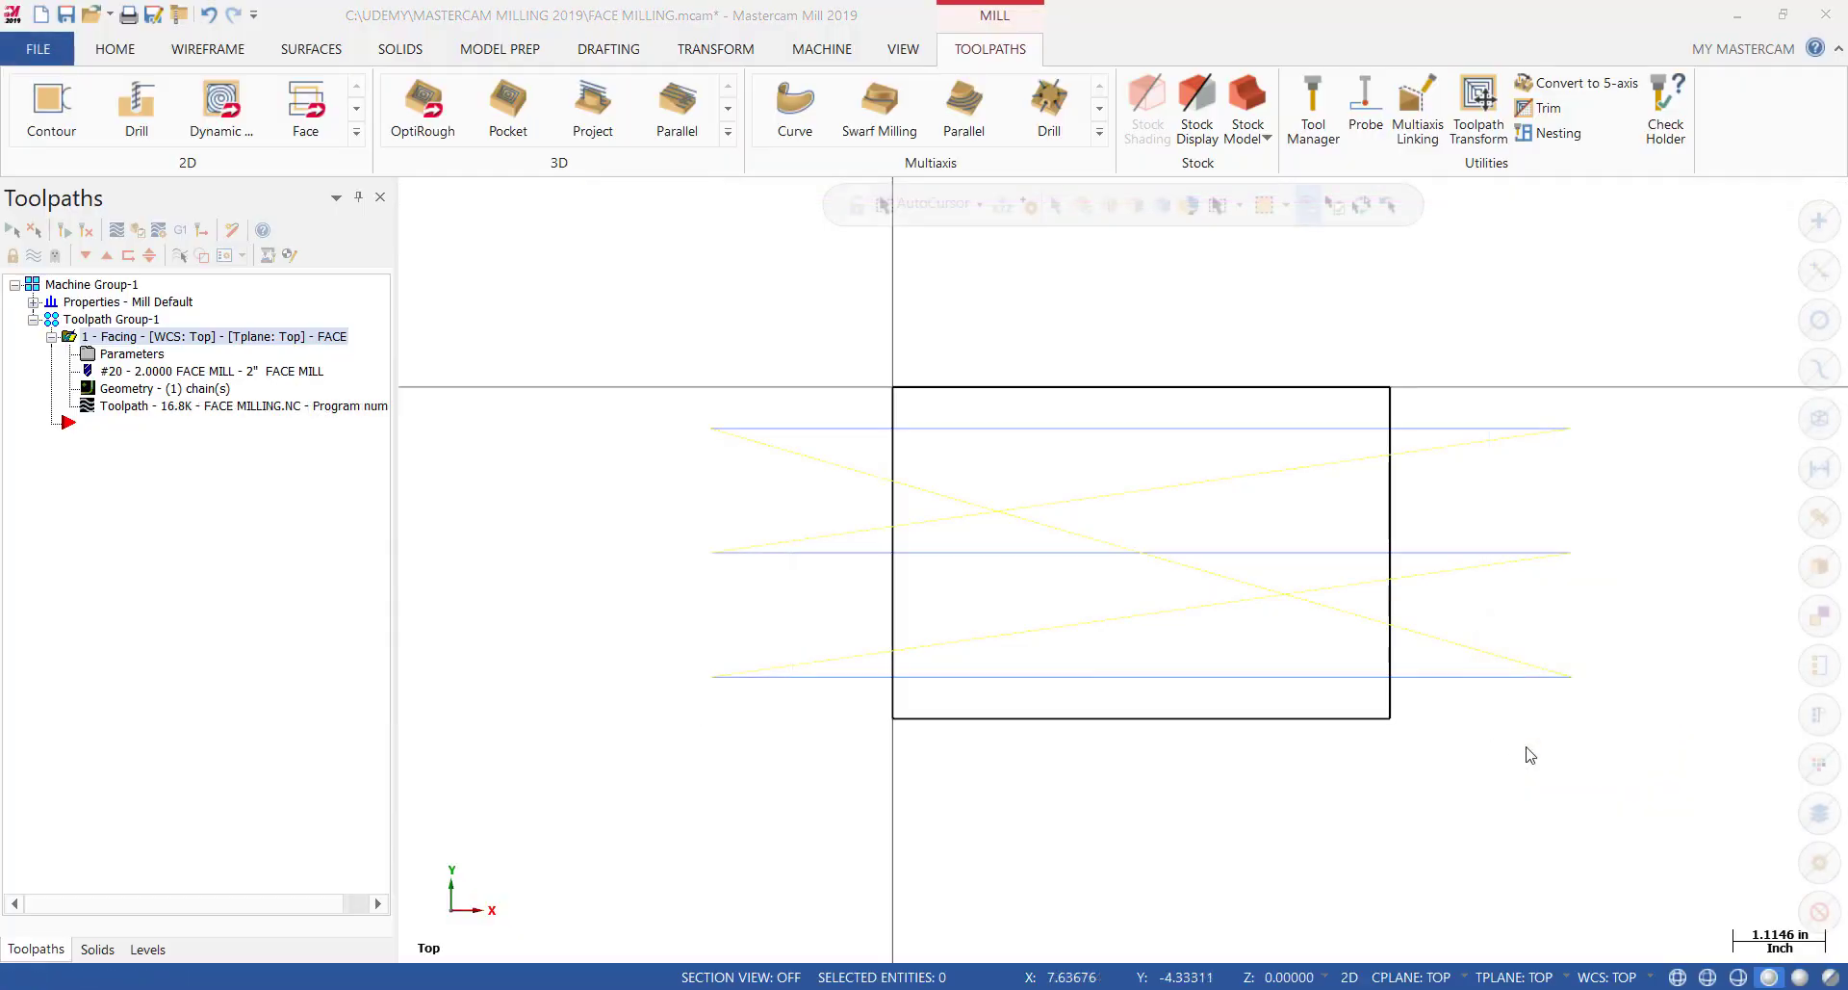
# Enable depth cuts with 0.1 max rough step, 1 finish cut and 0.015 finish step
pyautogui.click(154, 354)
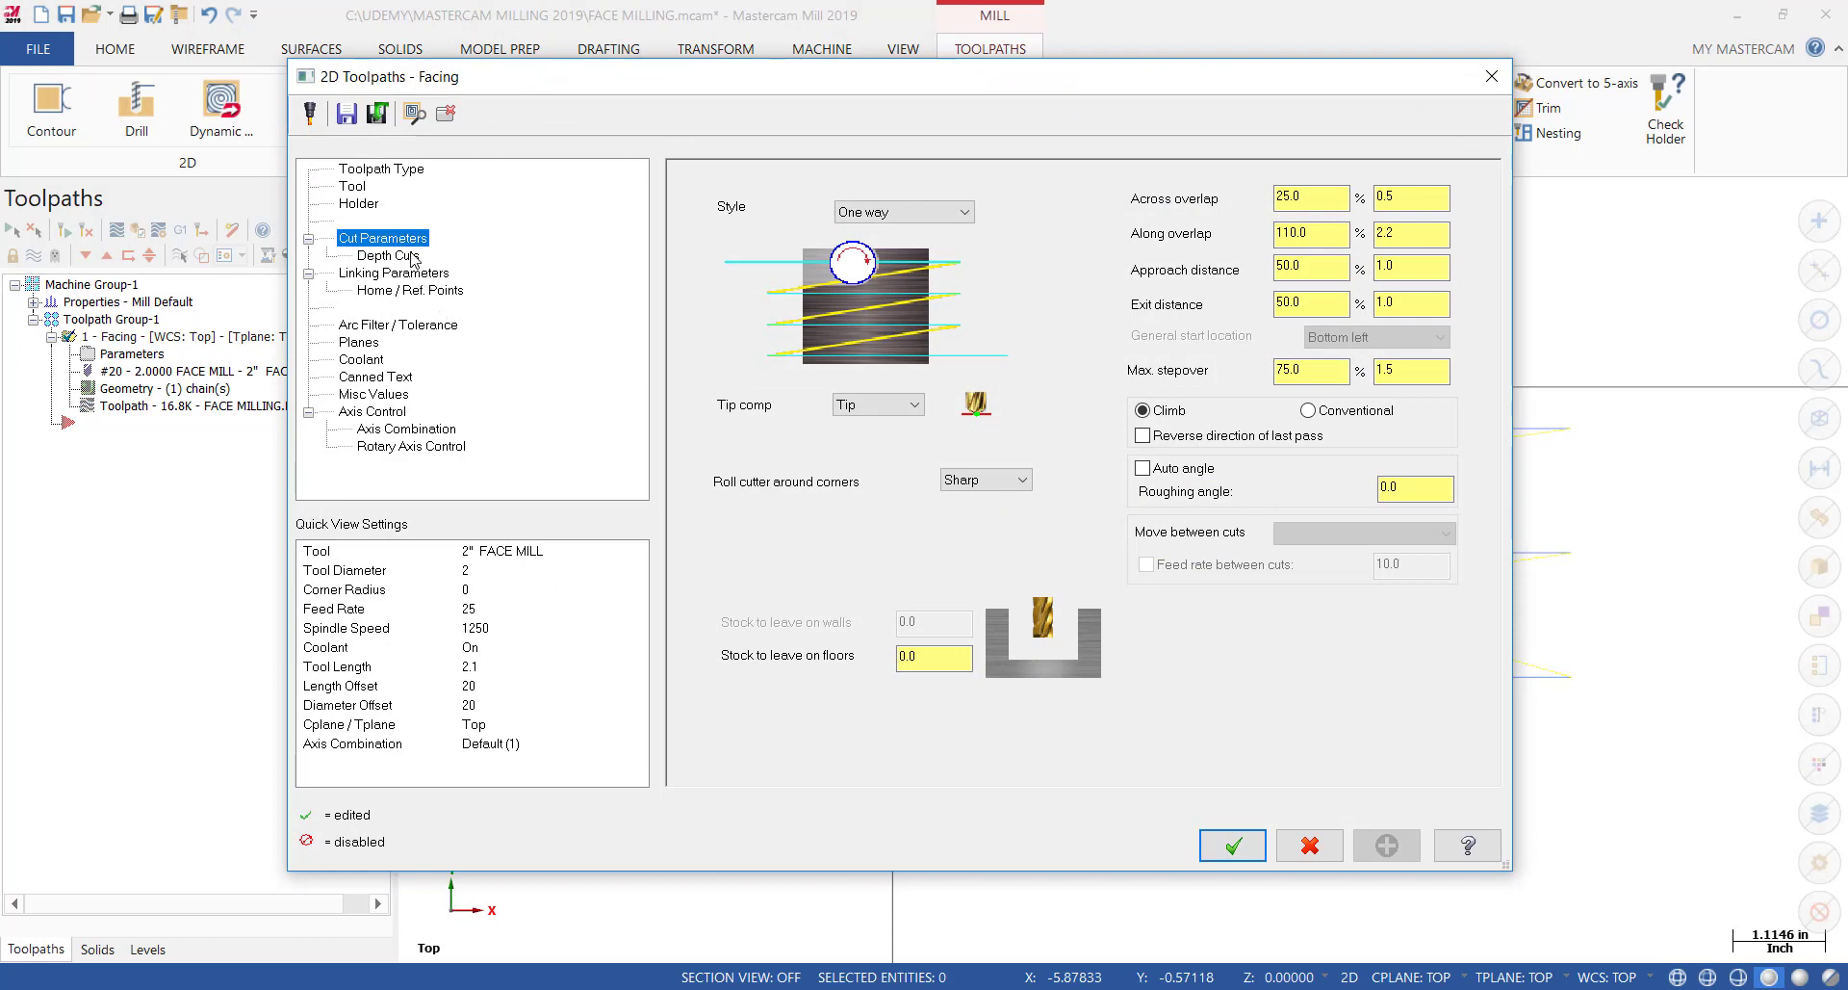
pyautogui.click(414, 257)
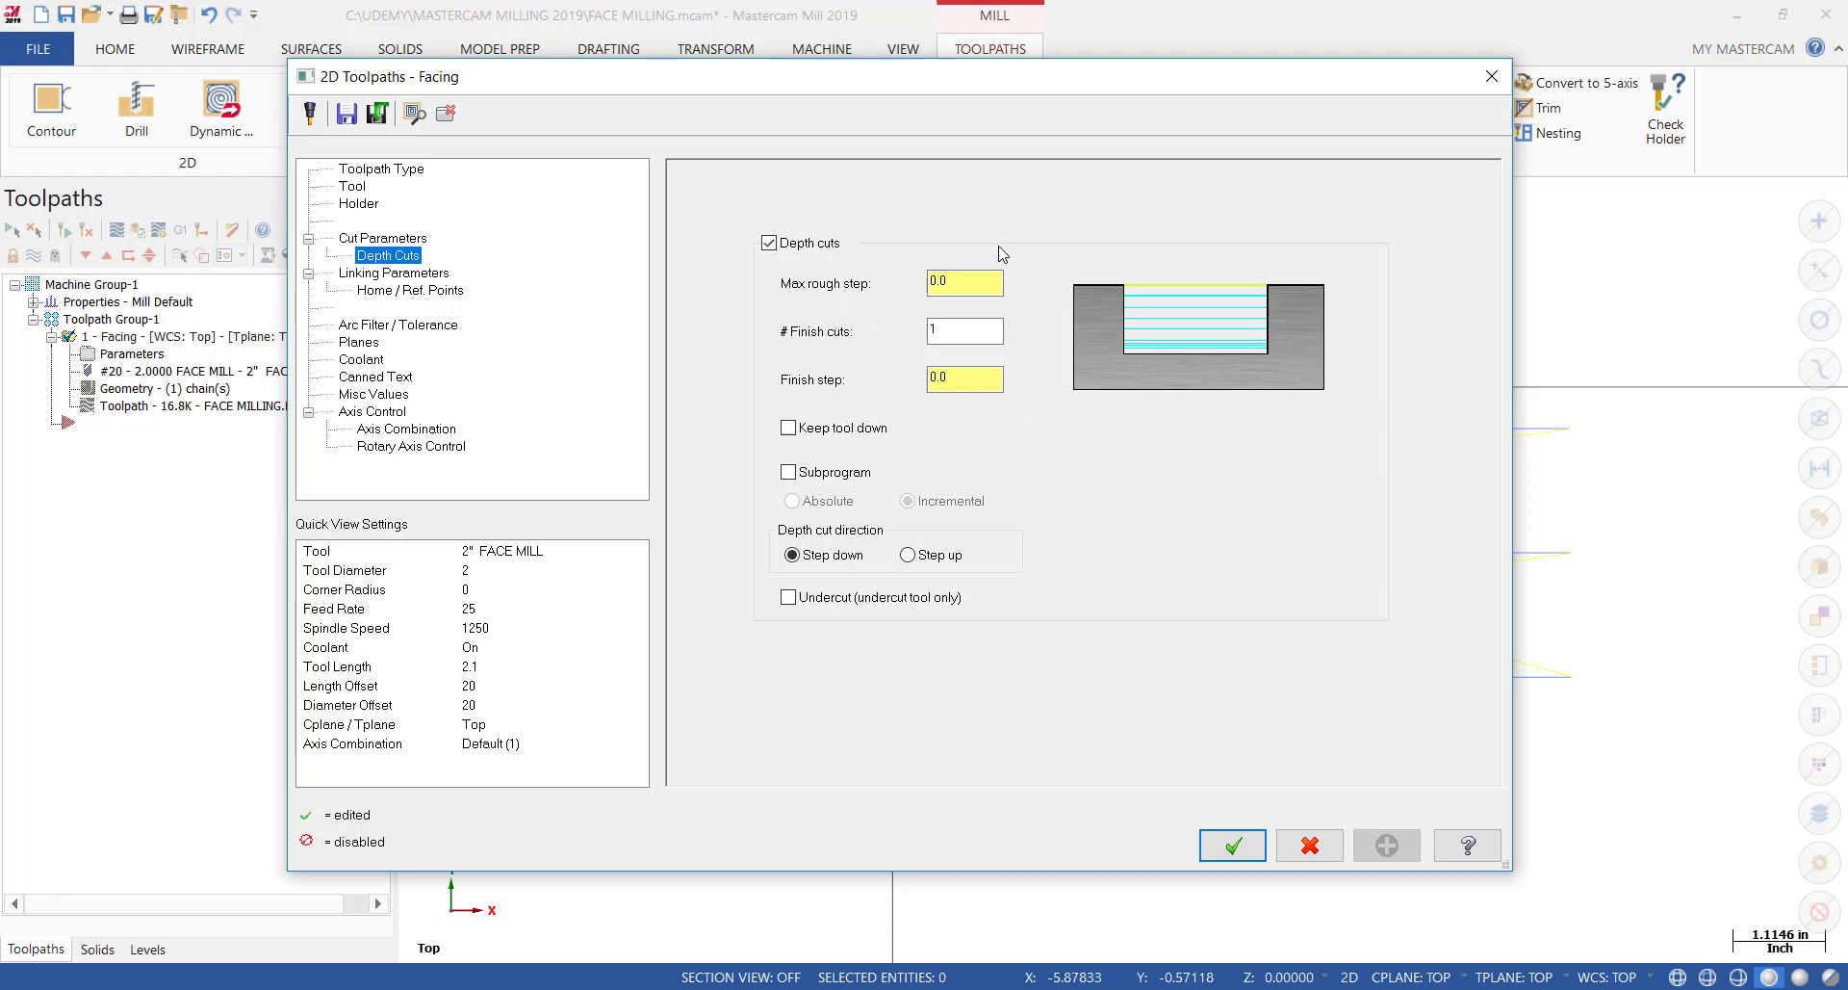
pyautogui.click(963, 282)
pyautogui.write('.1')
pyautogui.click(946, 337)
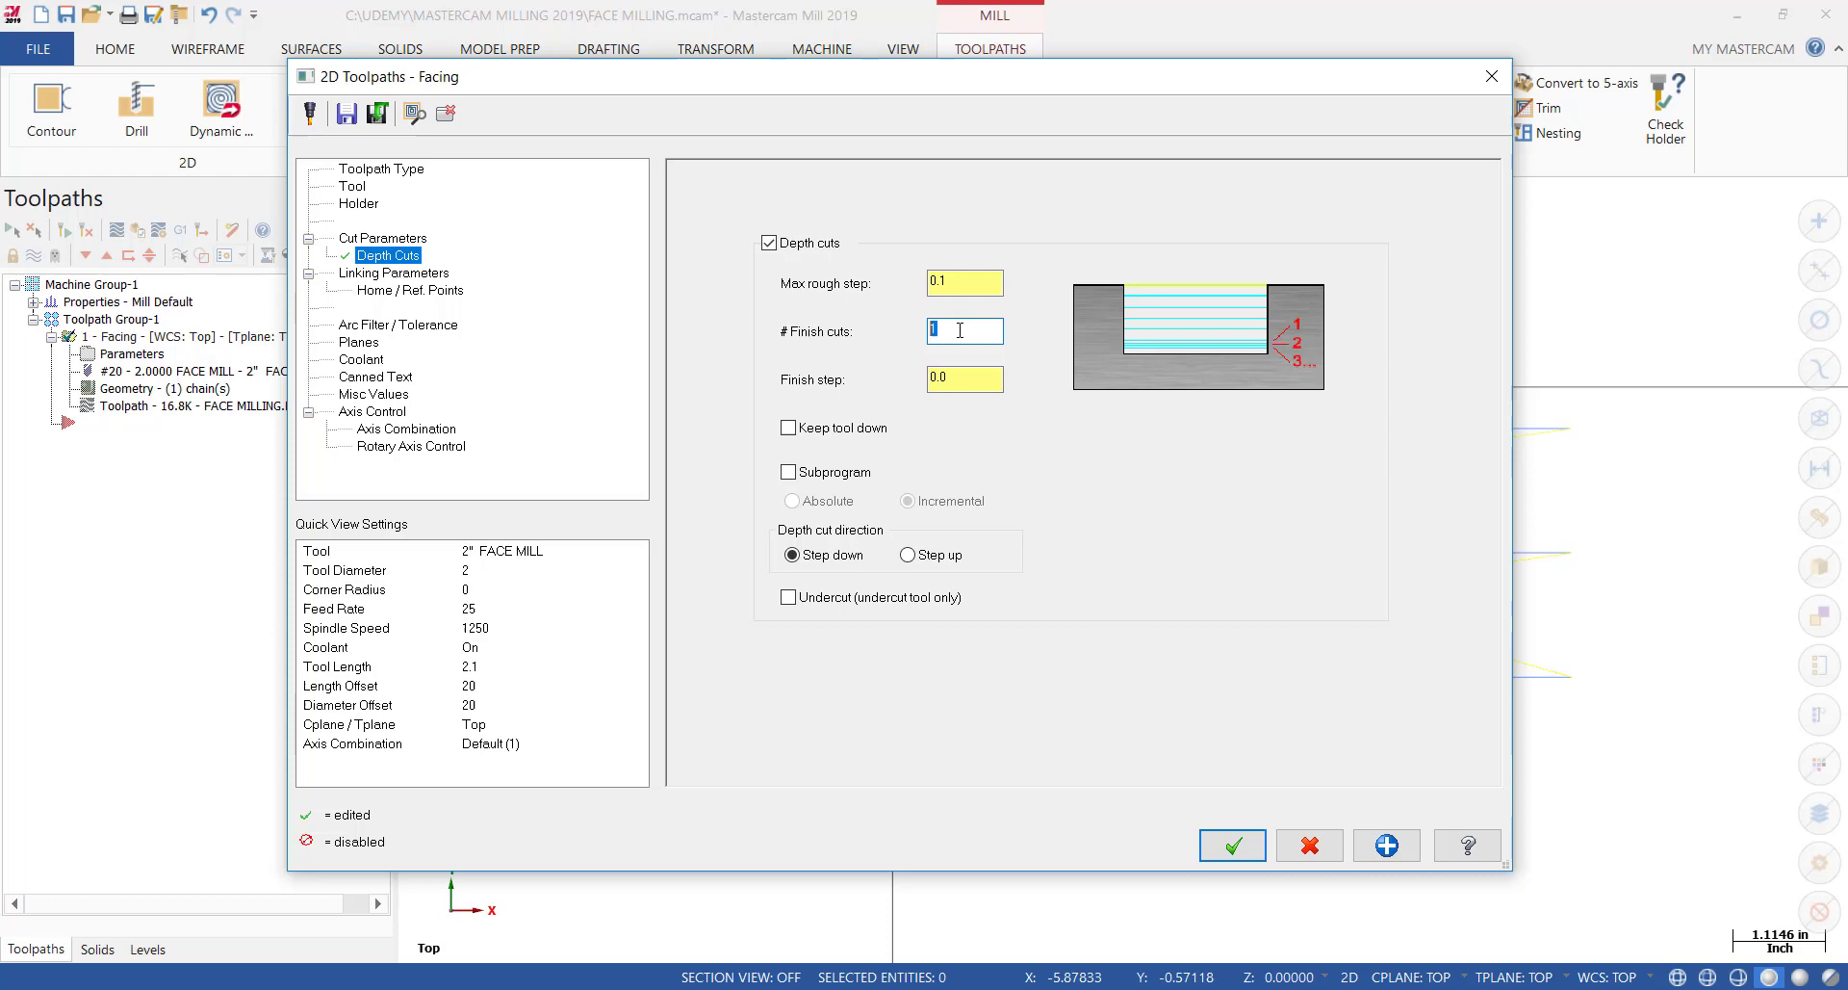
pyautogui.click(980, 376)
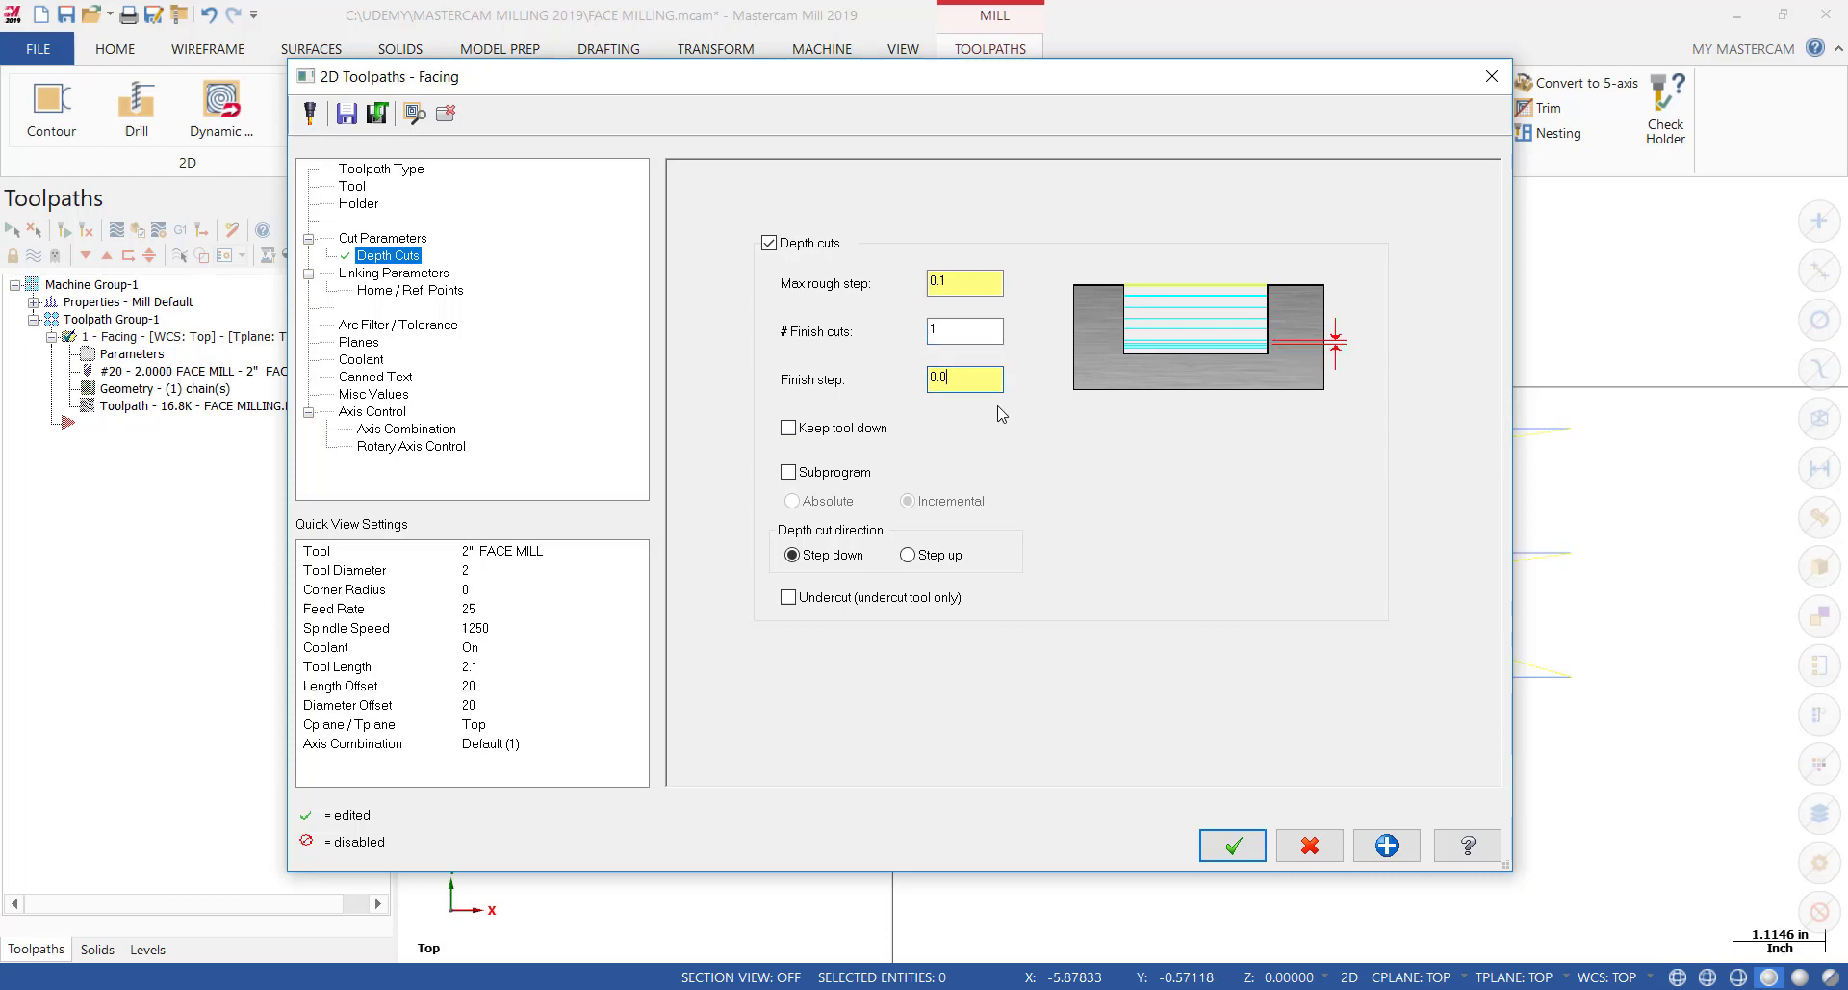
pyautogui.write('15')
# In Linking Parameters, set Top of stock to 0.25 and Feed plane to 0.5
pyautogui.click(392, 275)
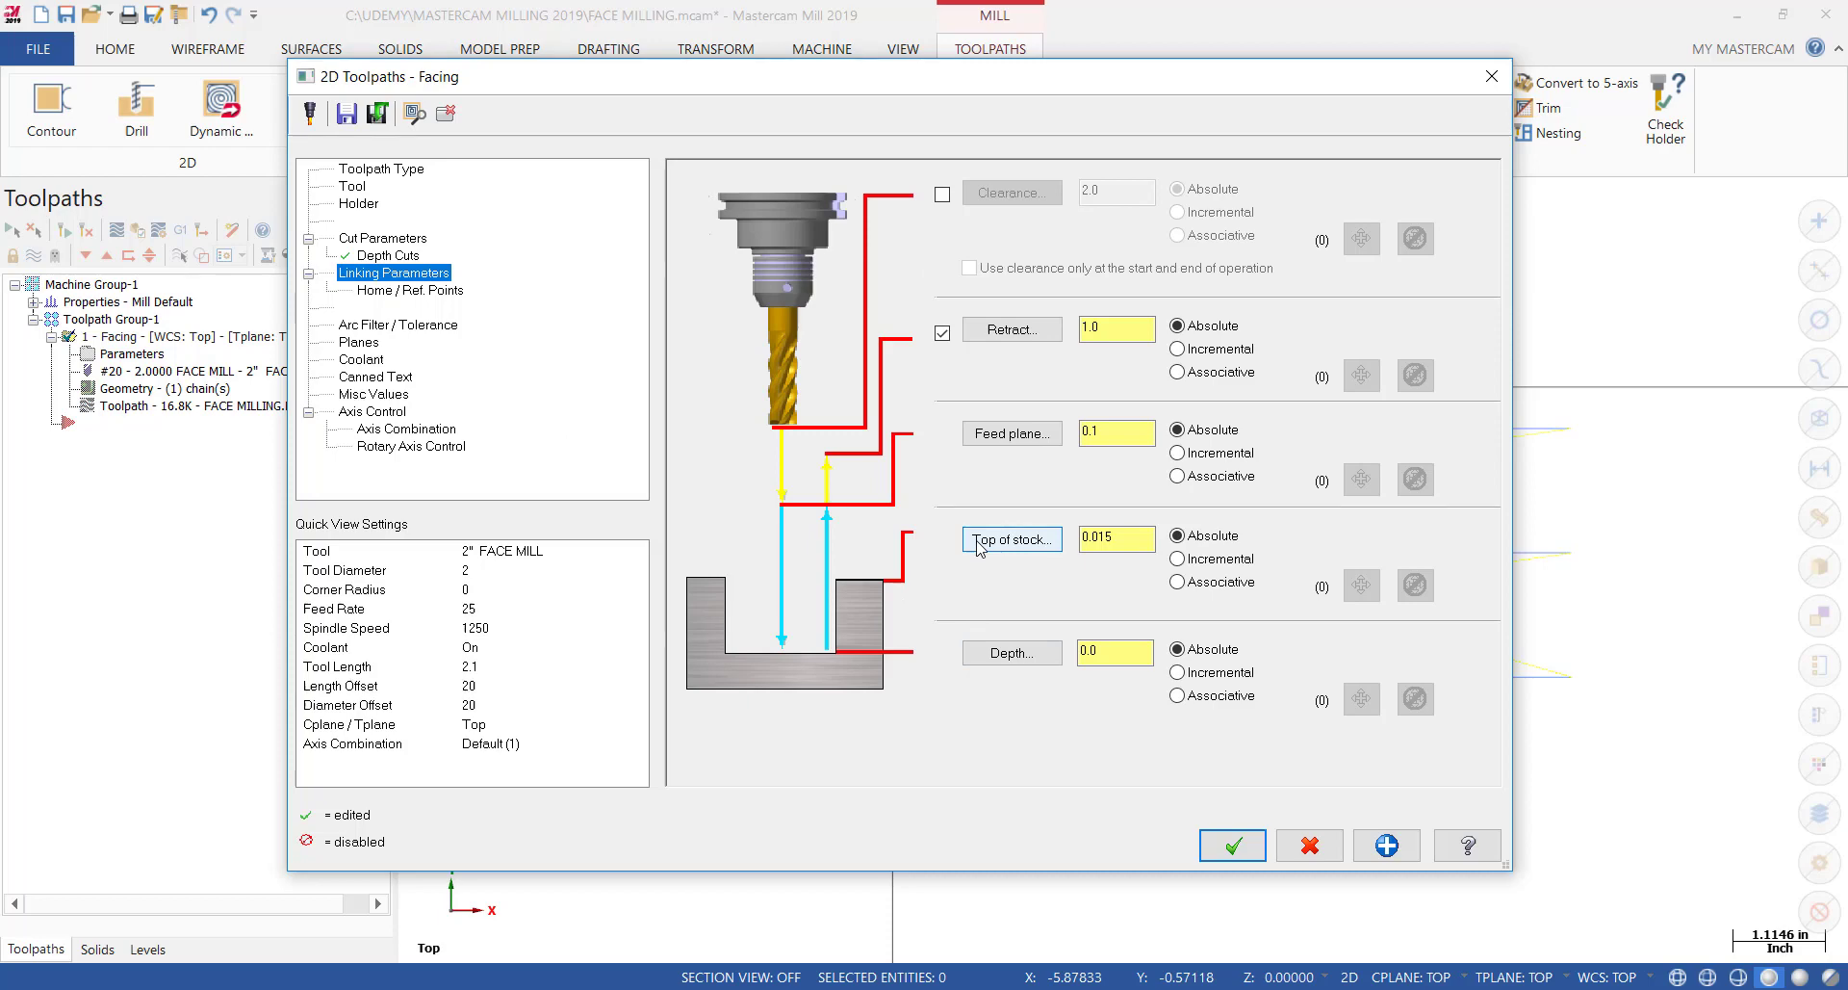
pyautogui.doubleClick(1122, 536)
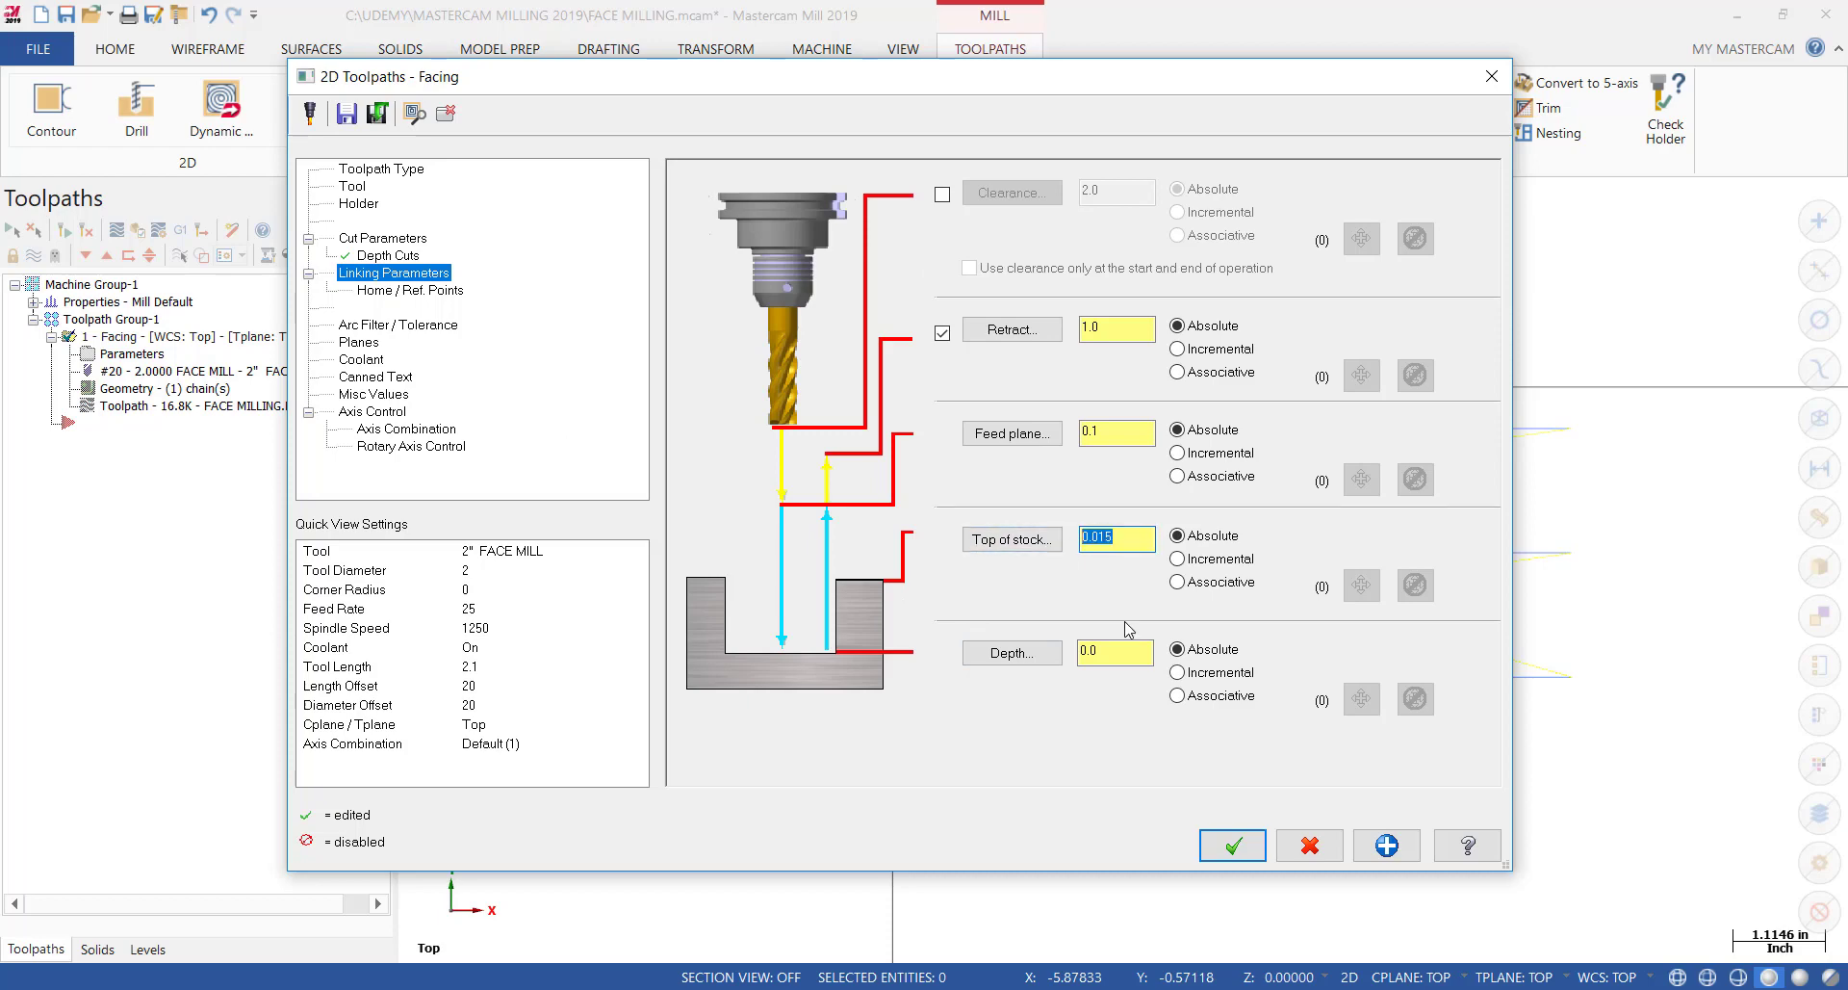
pyautogui.write('.25')
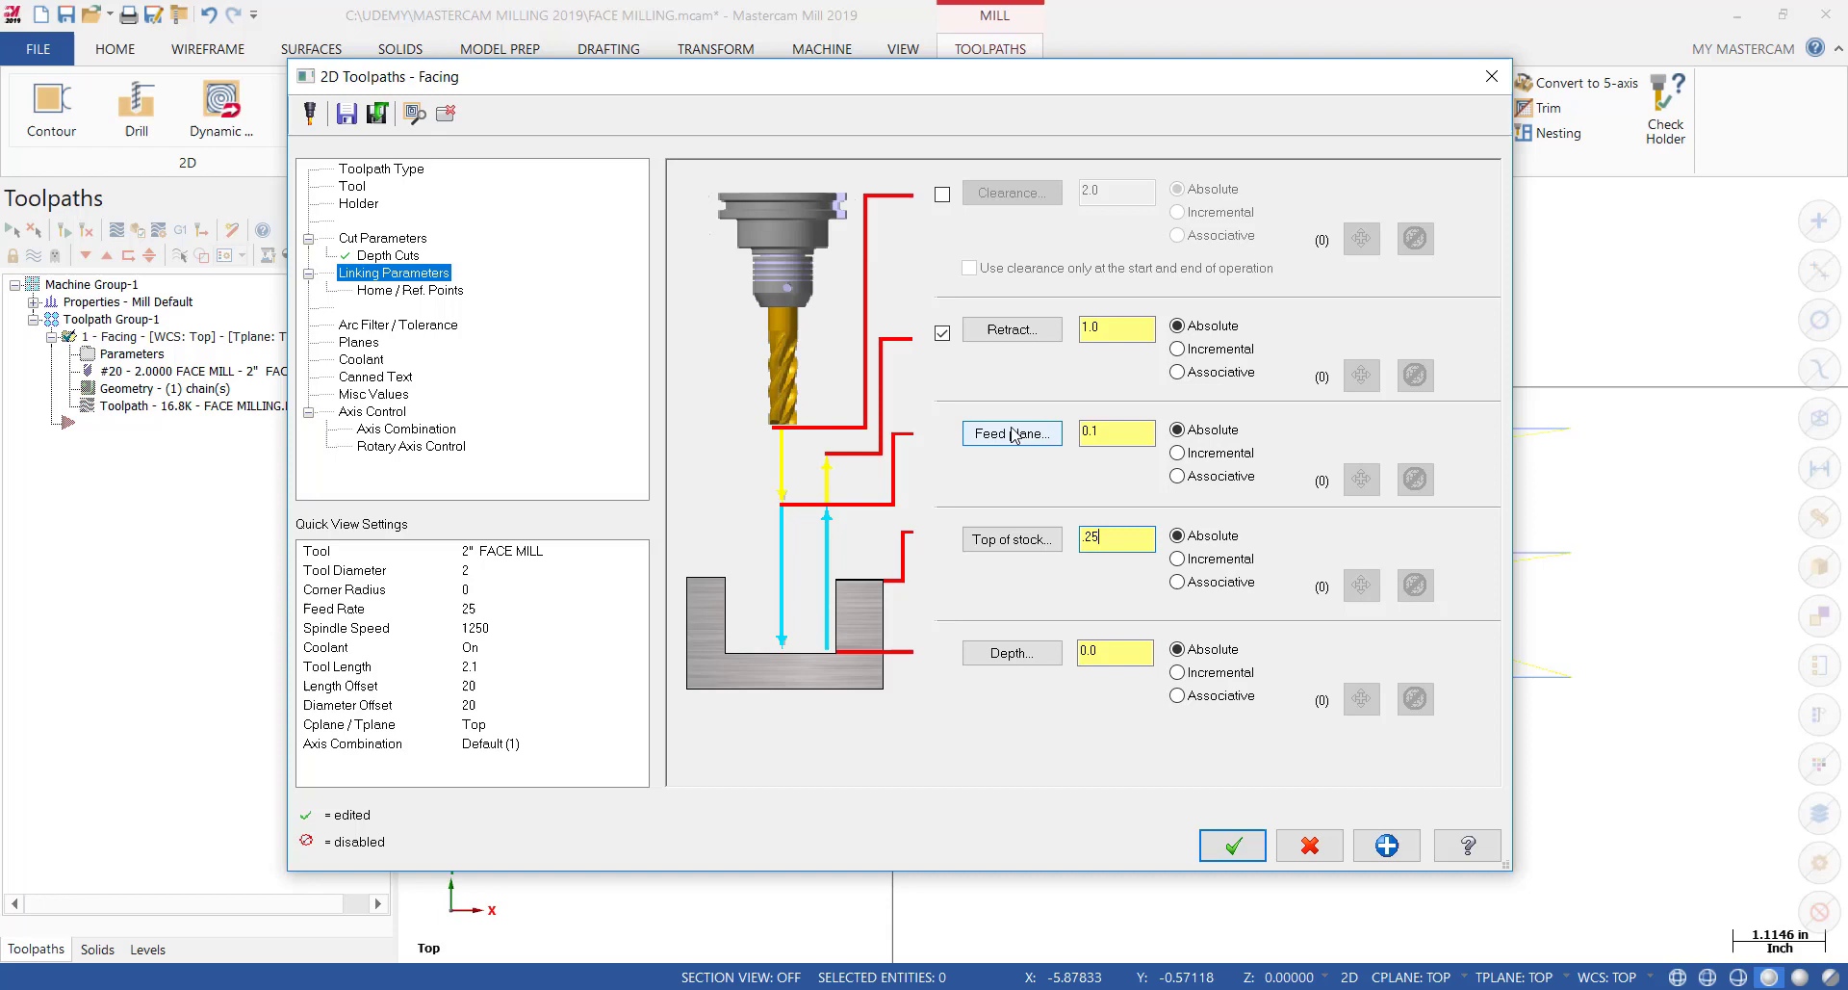
pyautogui.moveTo(1117, 431); pyautogui.dragTo(1081, 433)
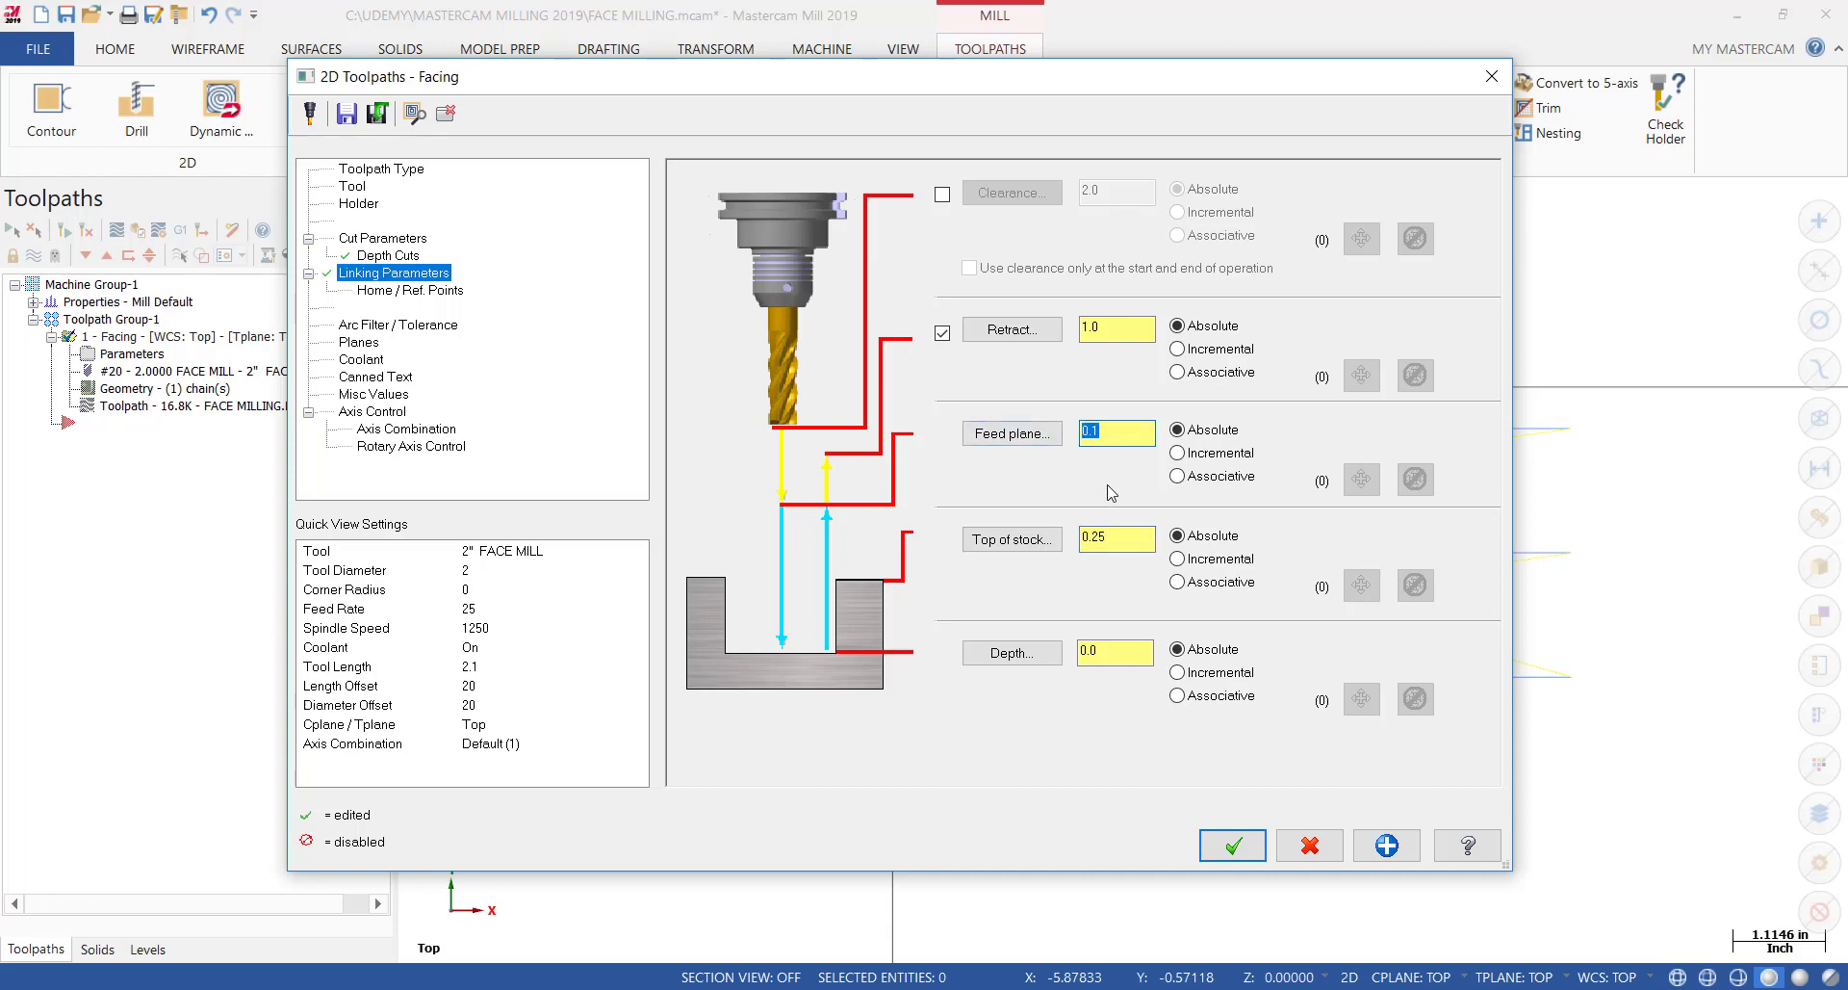
pyautogui.write('.5')
# Accept the settings, regenerate the facing toolpath and backplot it in Isometric (WCS) view
pyautogui.click(1234, 846)
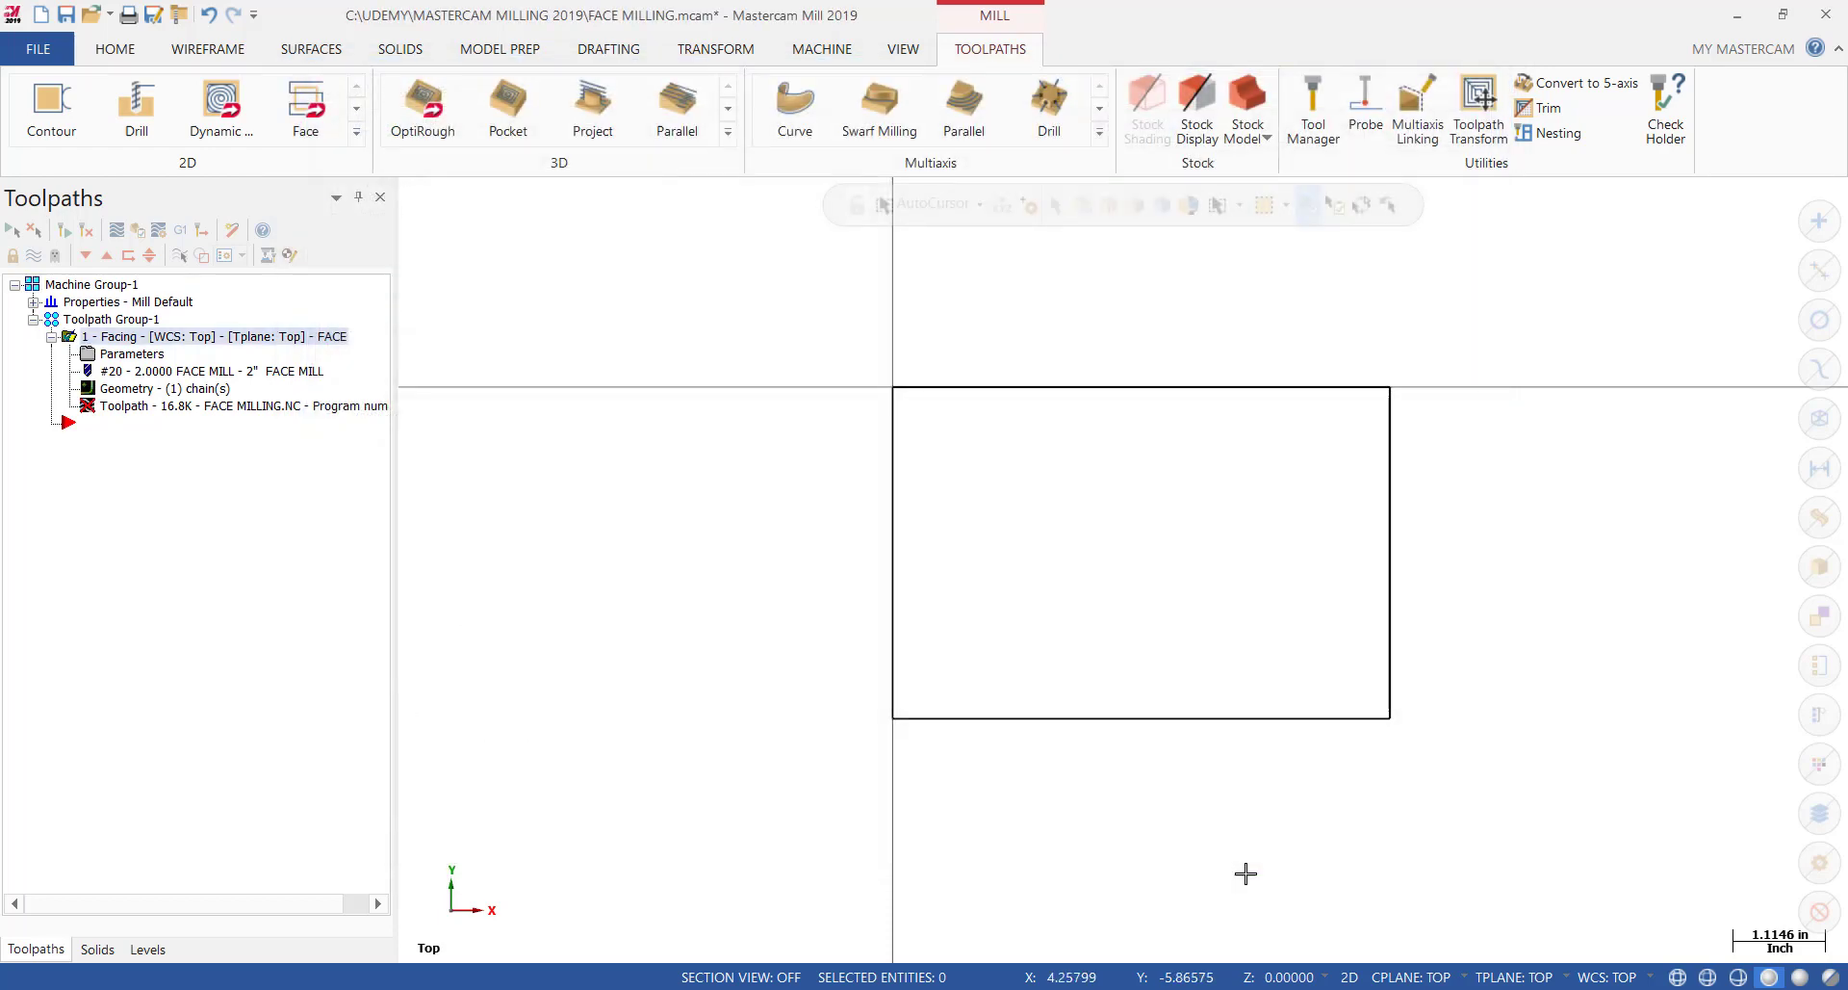
pyautogui.click(85, 256)
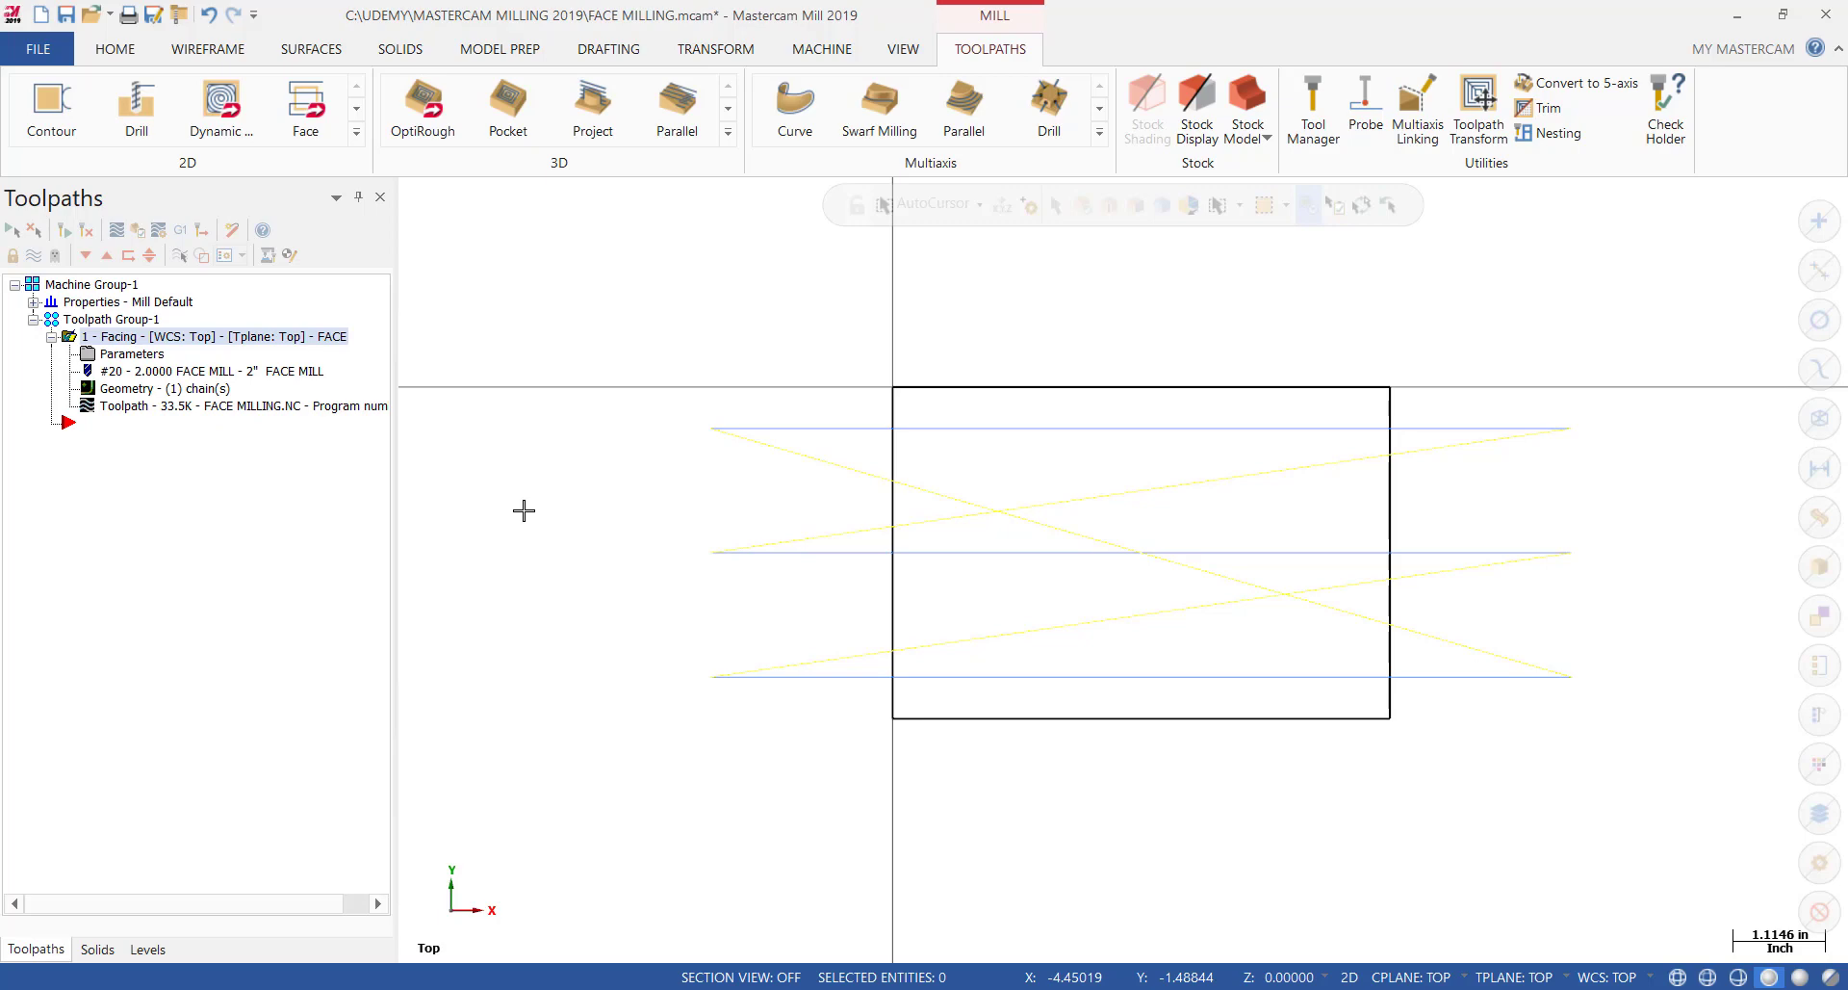
pyautogui.rightClick(524, 511)
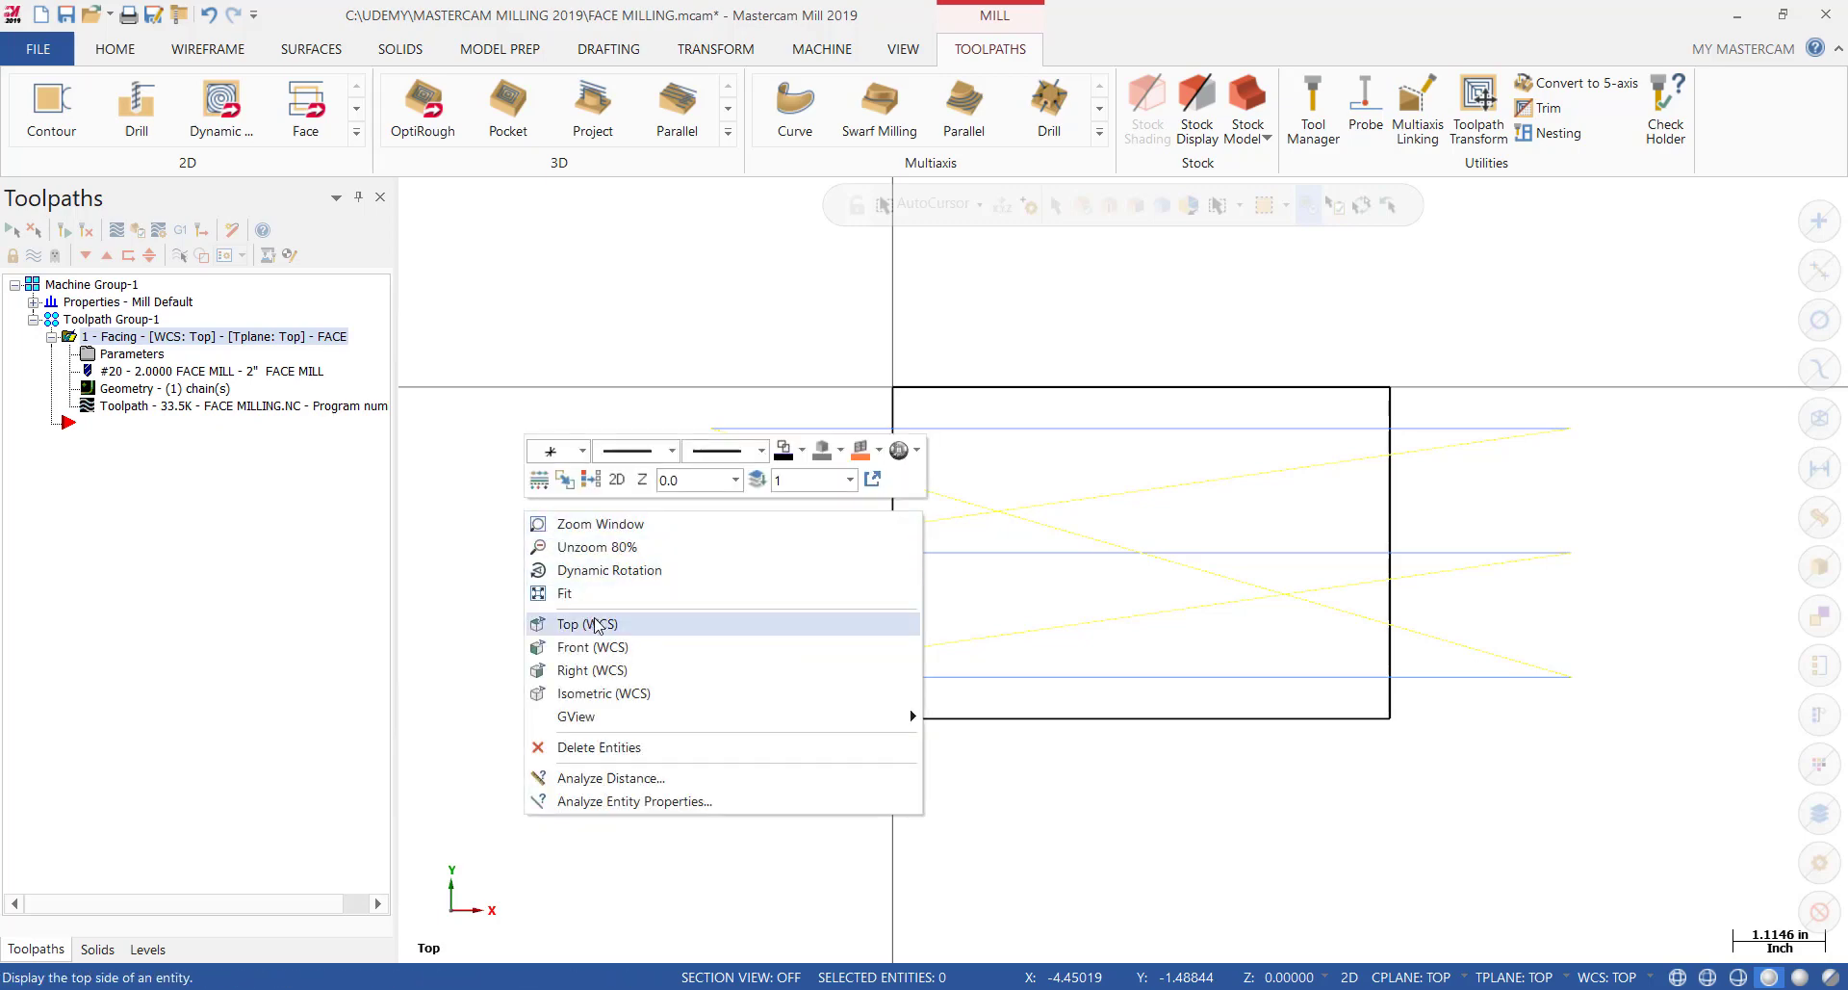
pyautogui.click(609, 694)
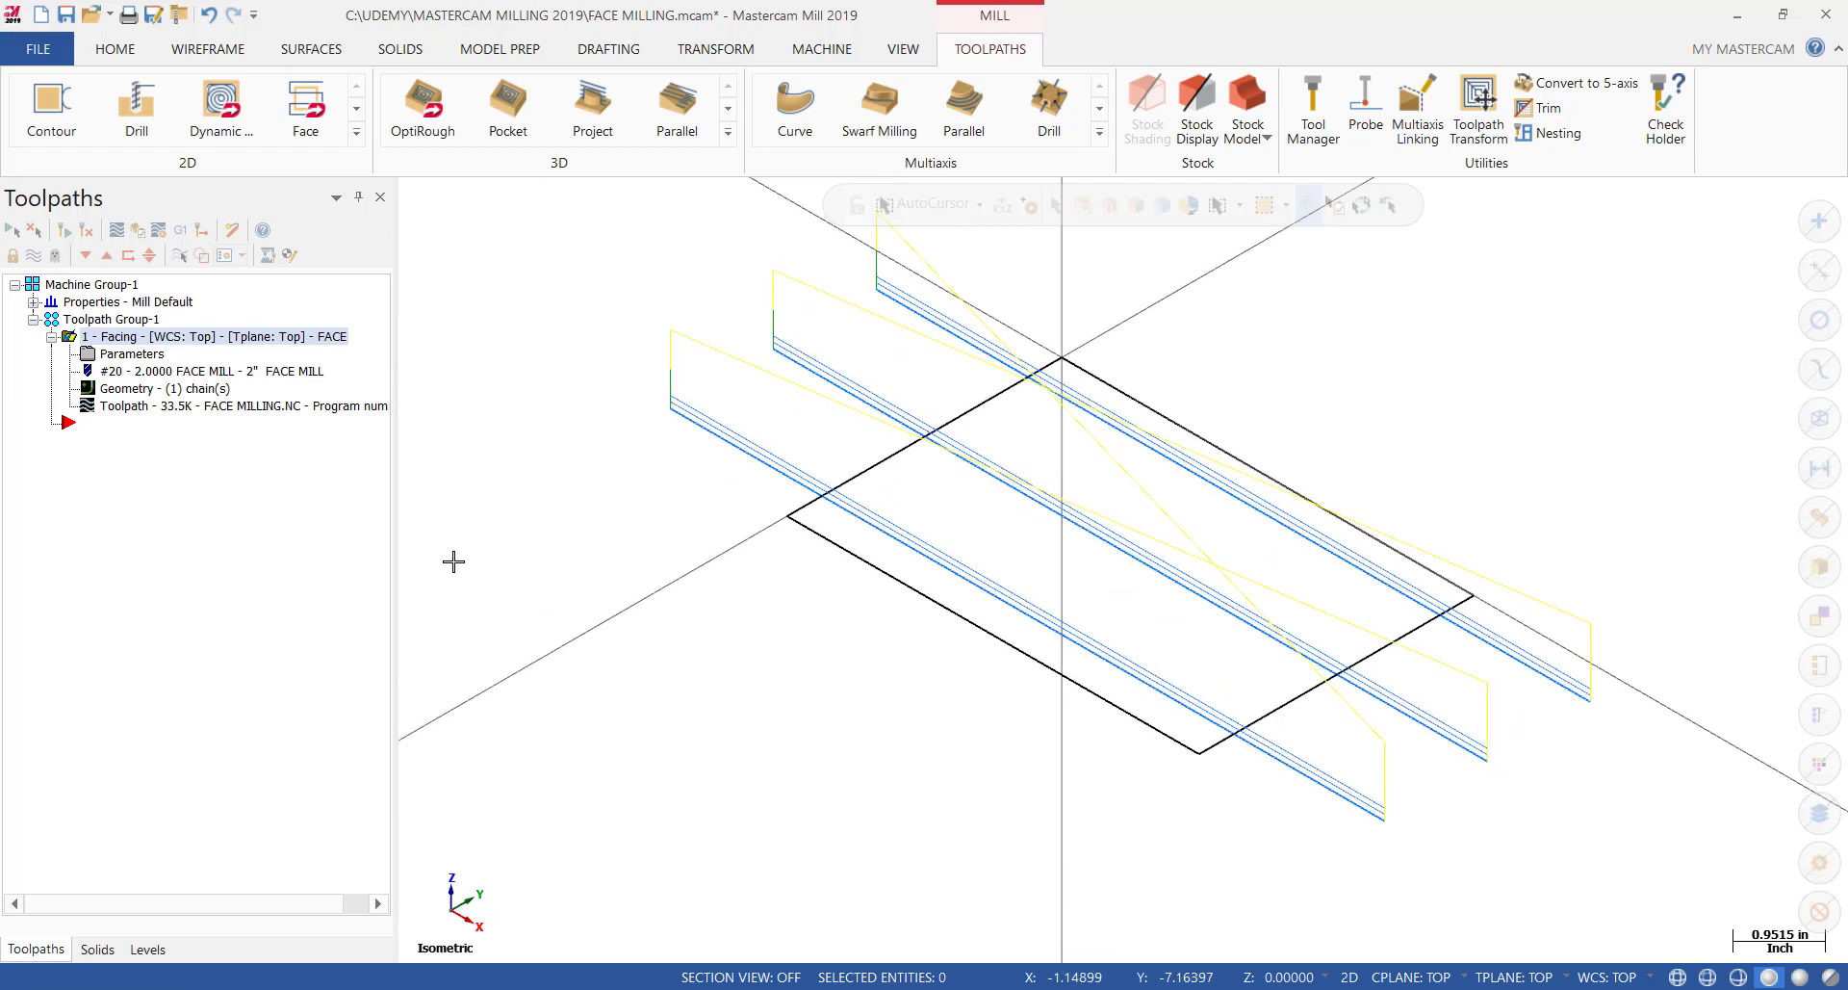
pyautogui.click(116, 231)
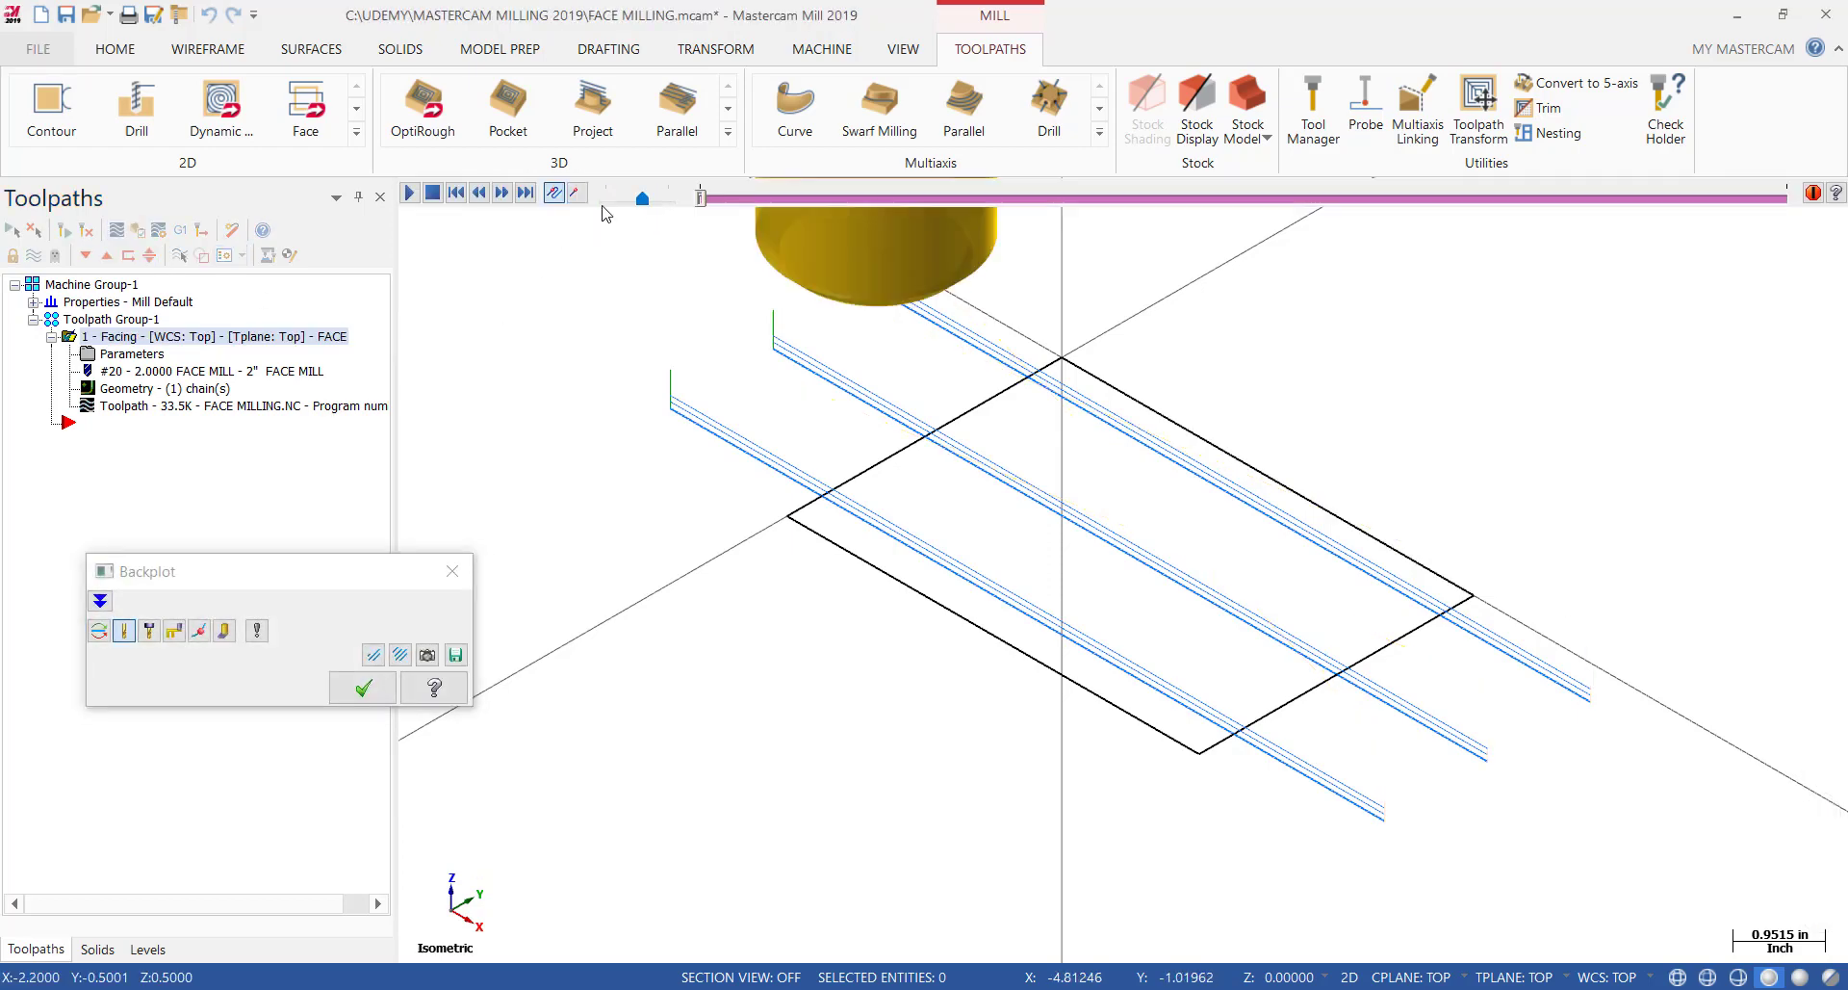
# Play the multi-depth facing toolpath through every depth pass and close Backplot
pyautogui.click(412, 196)
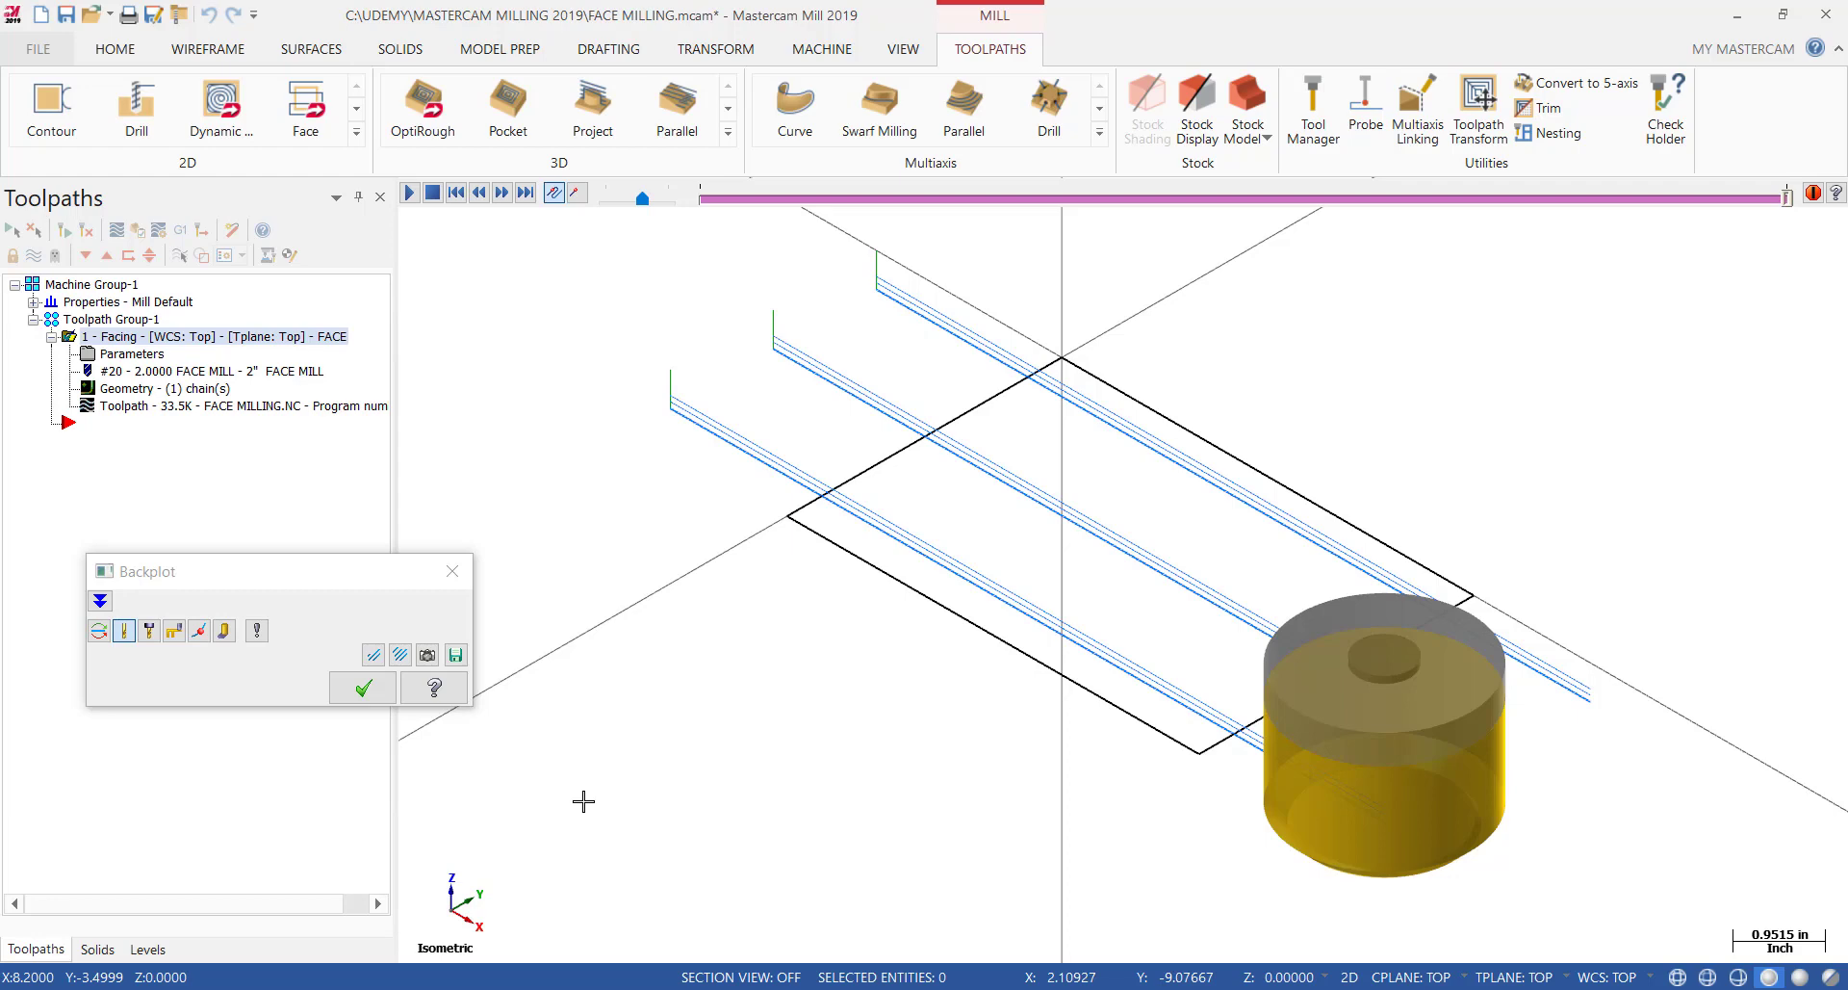
pyautogui.click(363, 687)
# Change the Depth Cuts max rough step to 0.15 and regenerate the facing toolpath
pyautogui.click(144, 354)
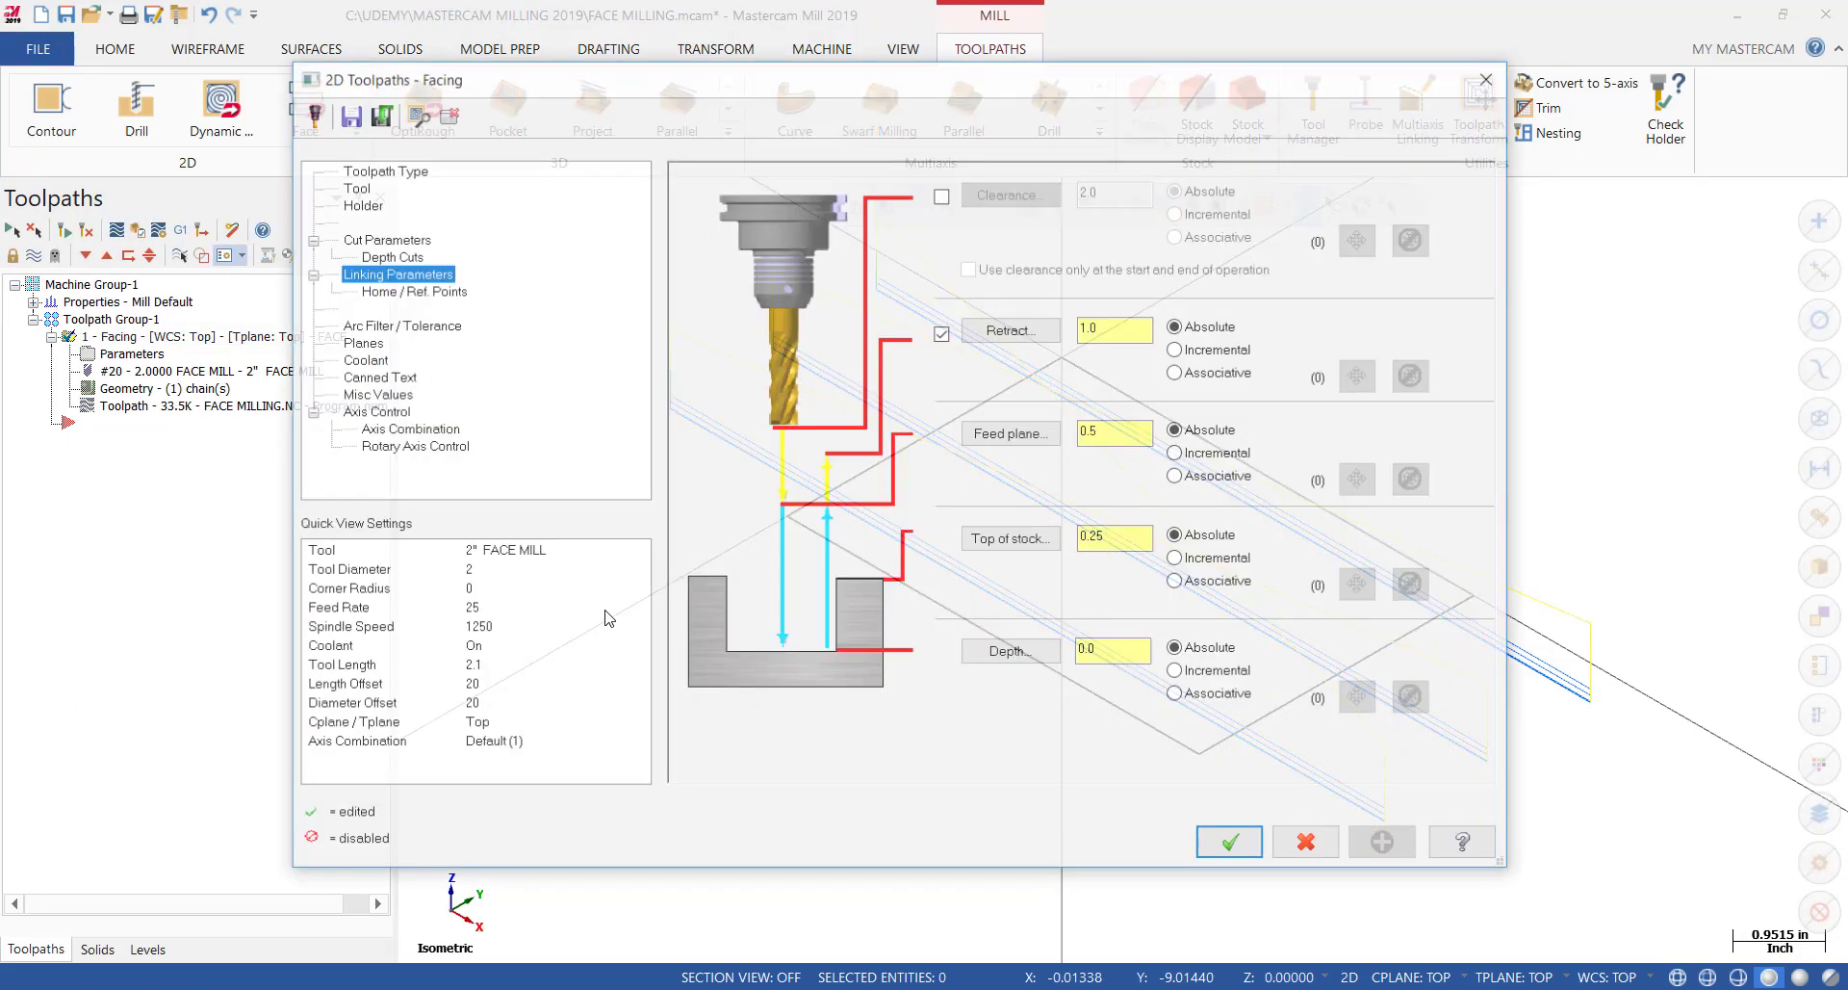
pyautogui.click(423, 258)
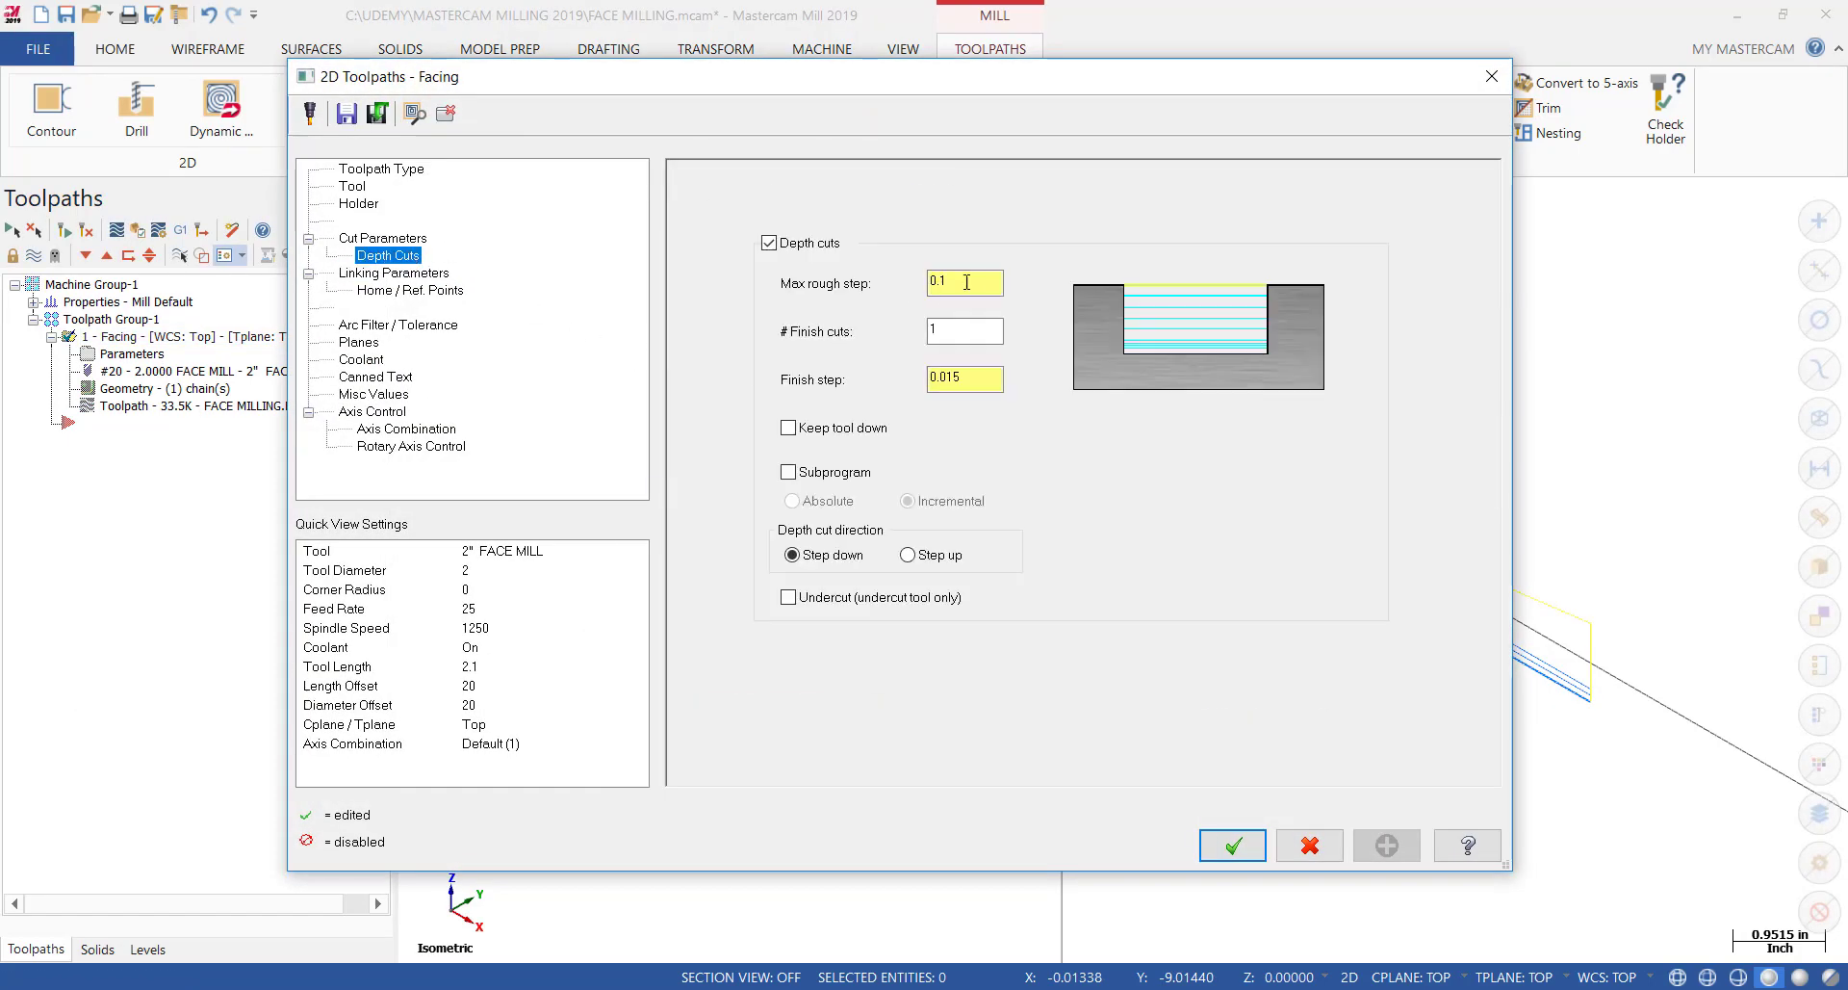
pyautogui.write('5')
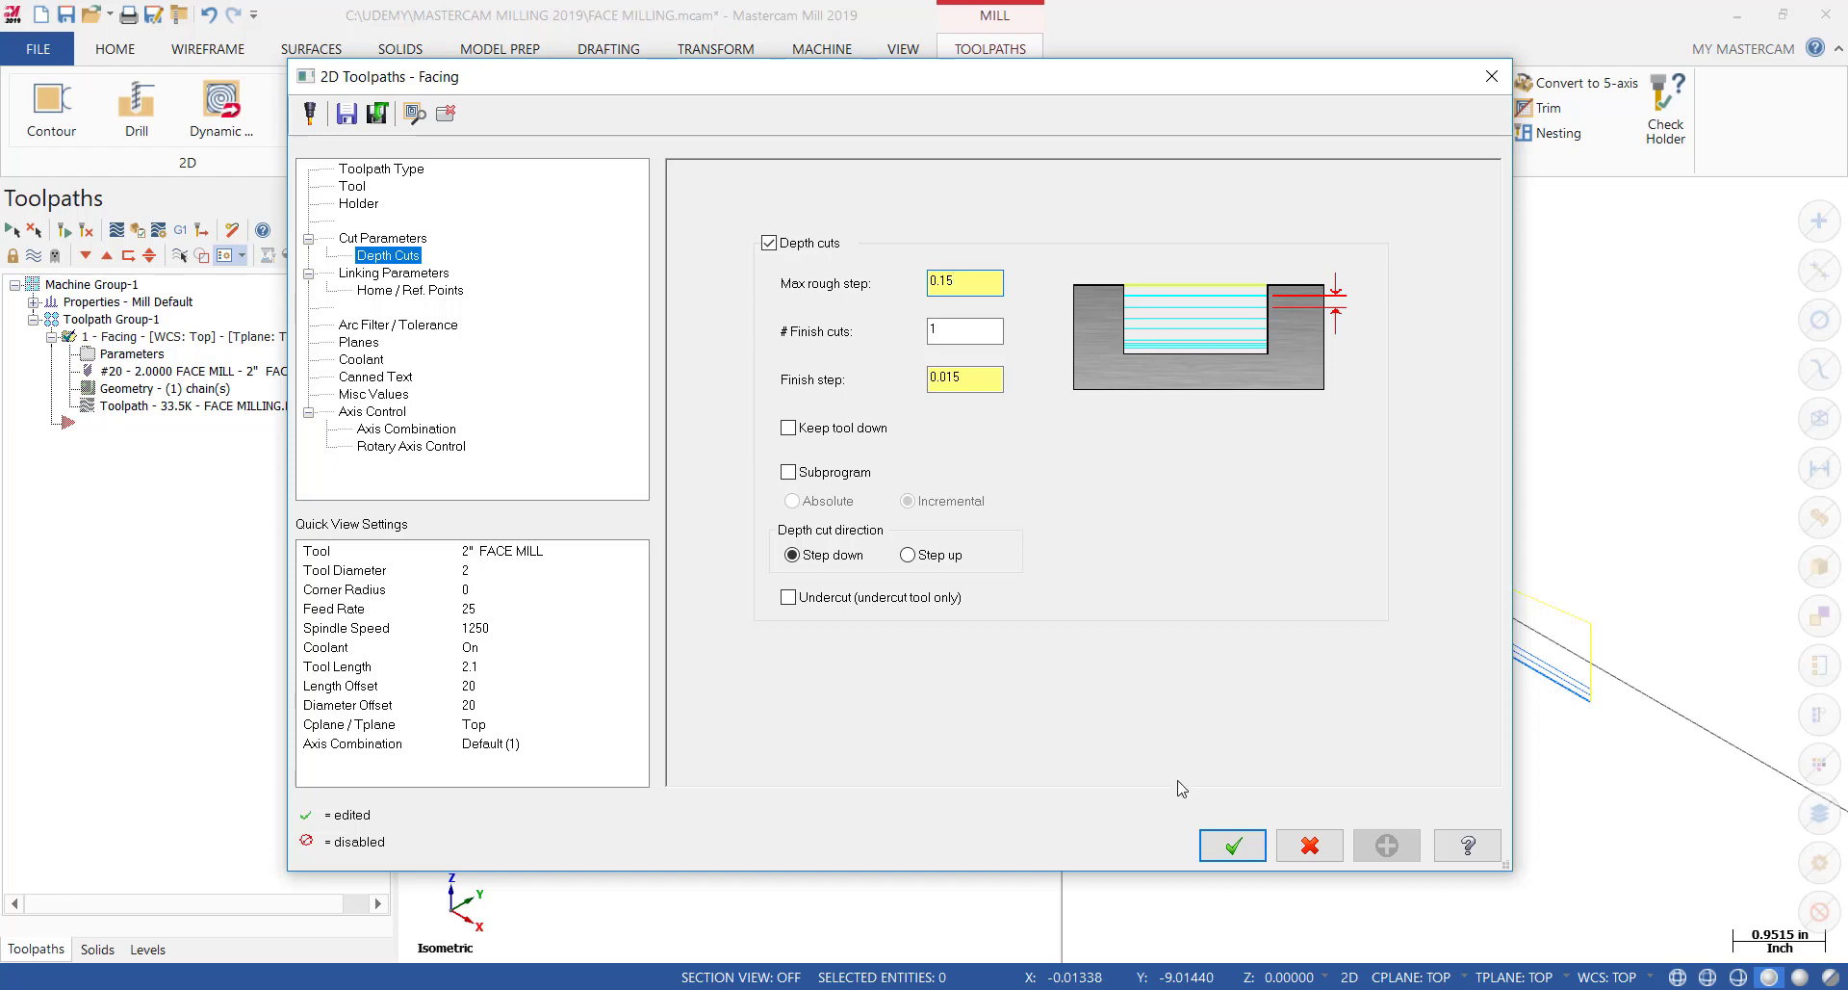
pyautogui.click(1249, 851)
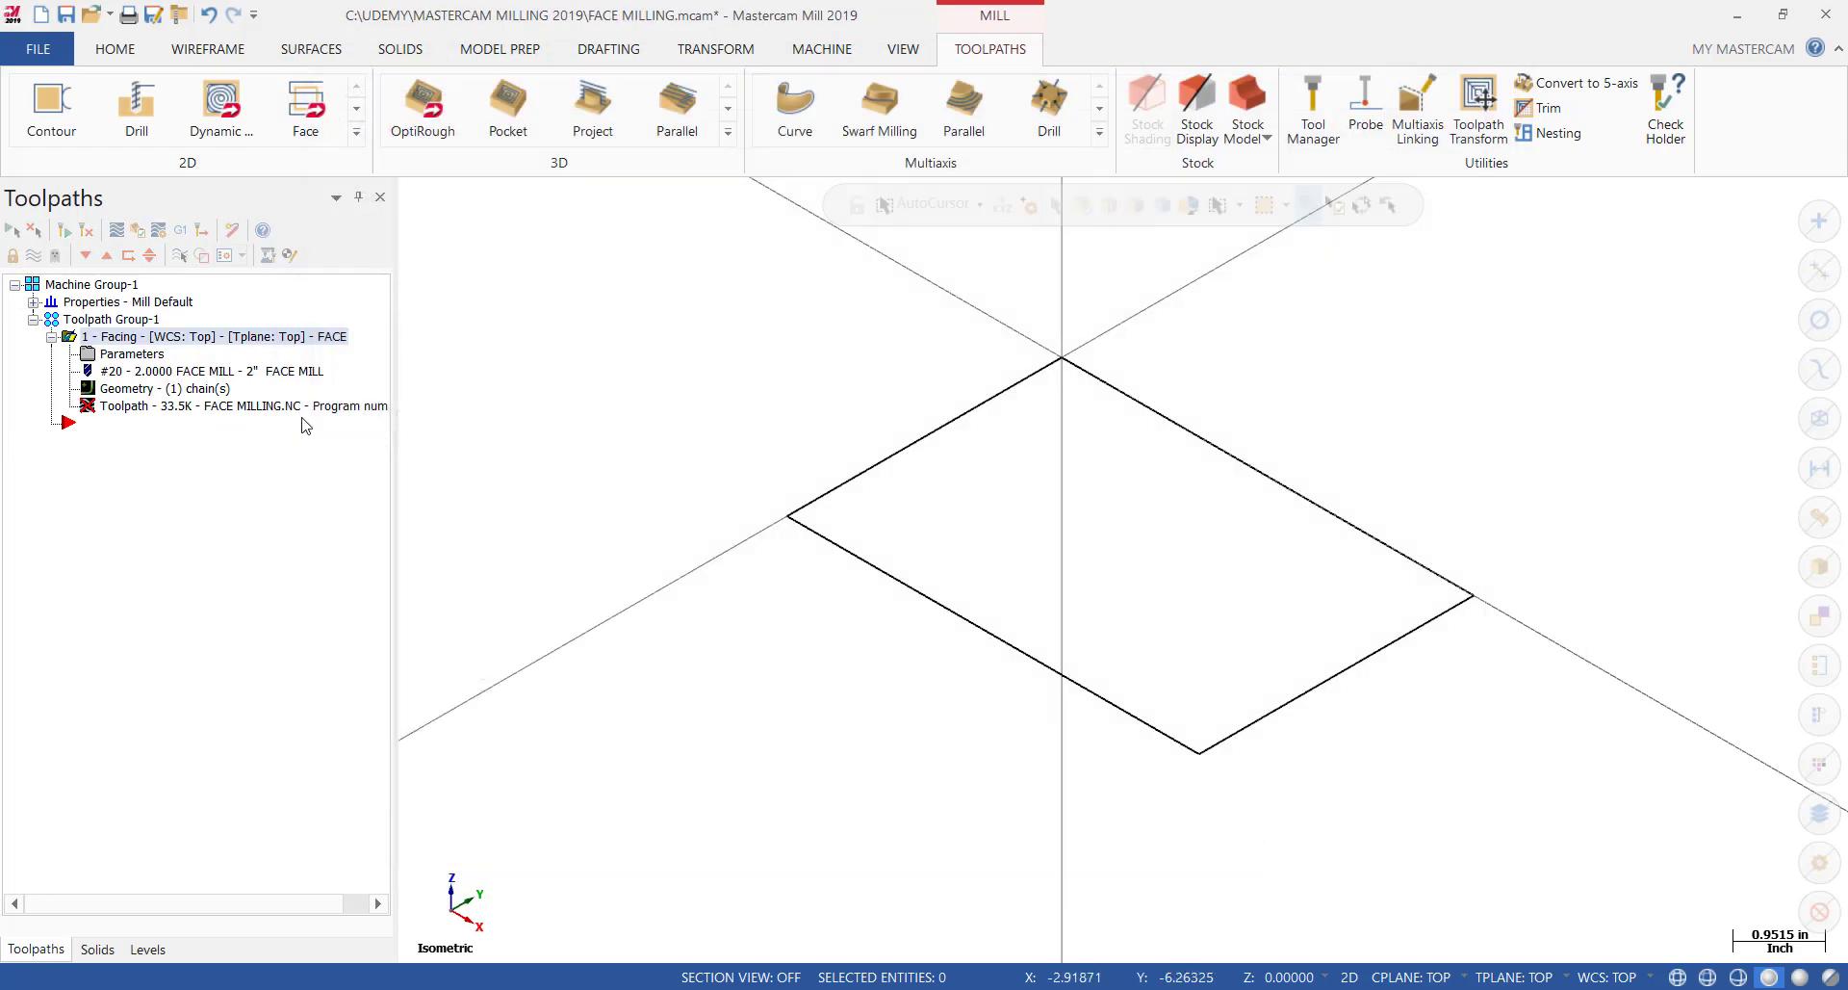
pyautogui.click(87, 231)
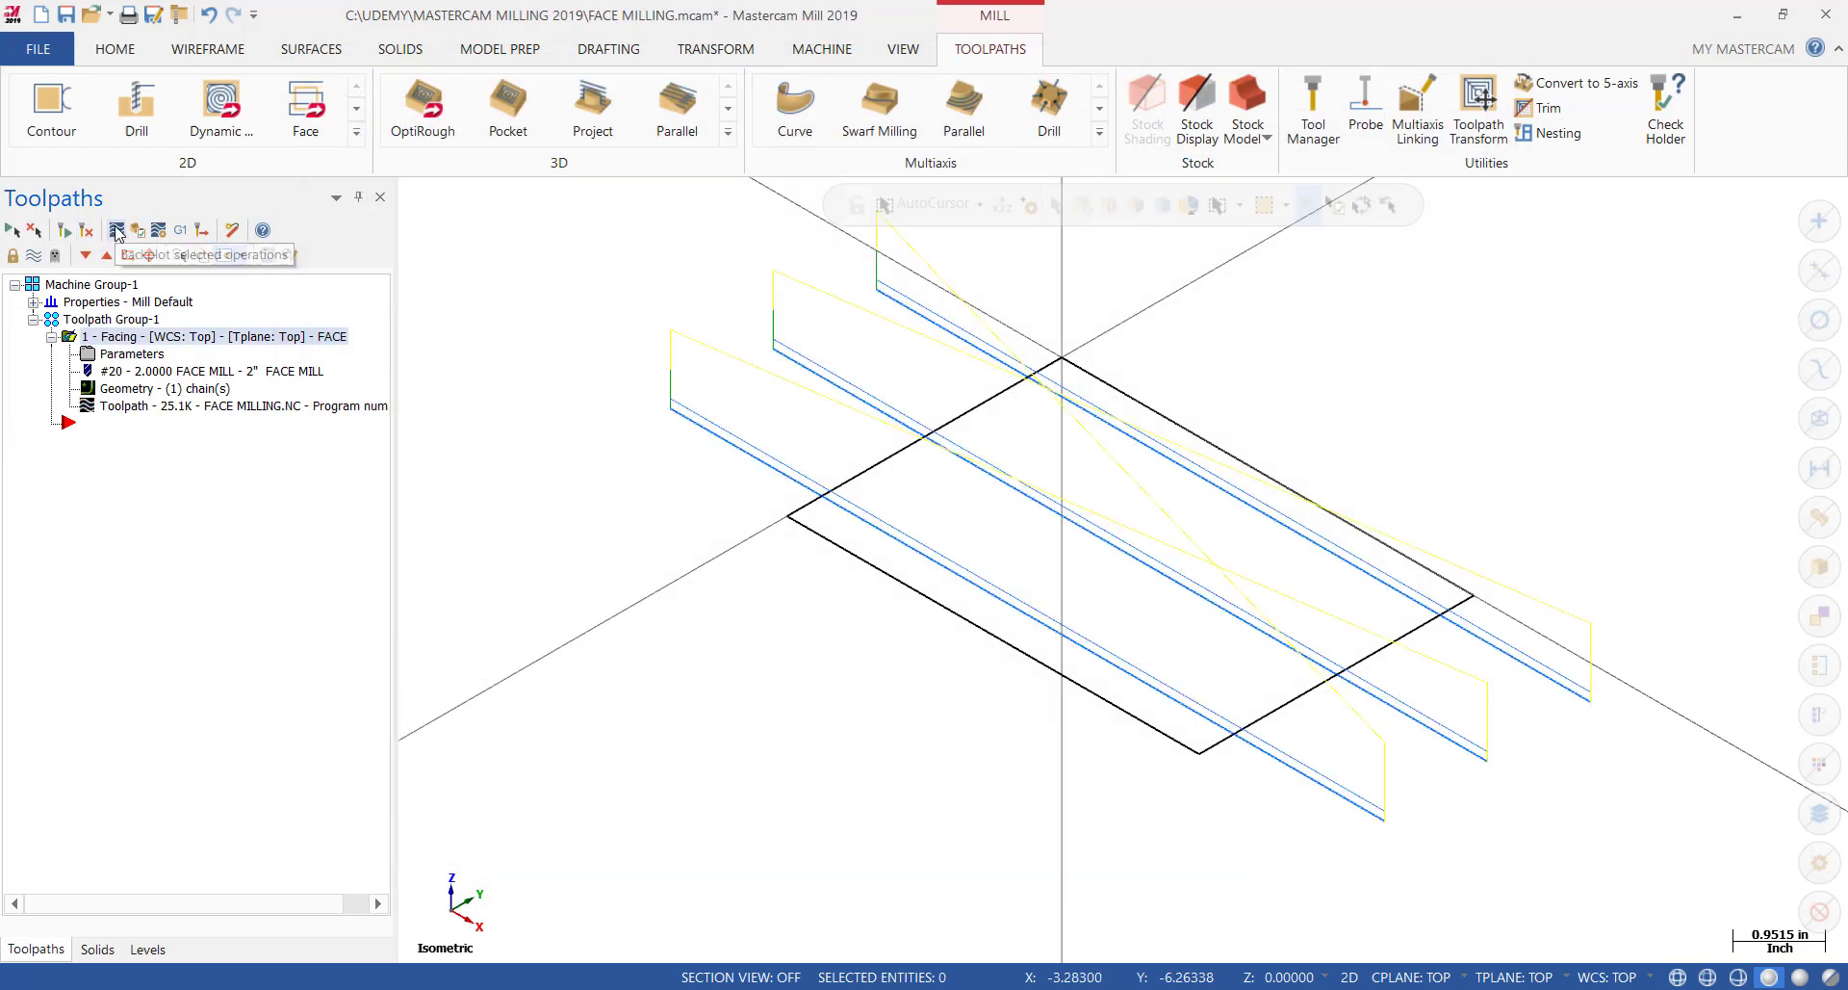
# Backplot the regenerated toolpath to check its fewer depth passes, then close Backplot
pyautogui.click(117, 231)
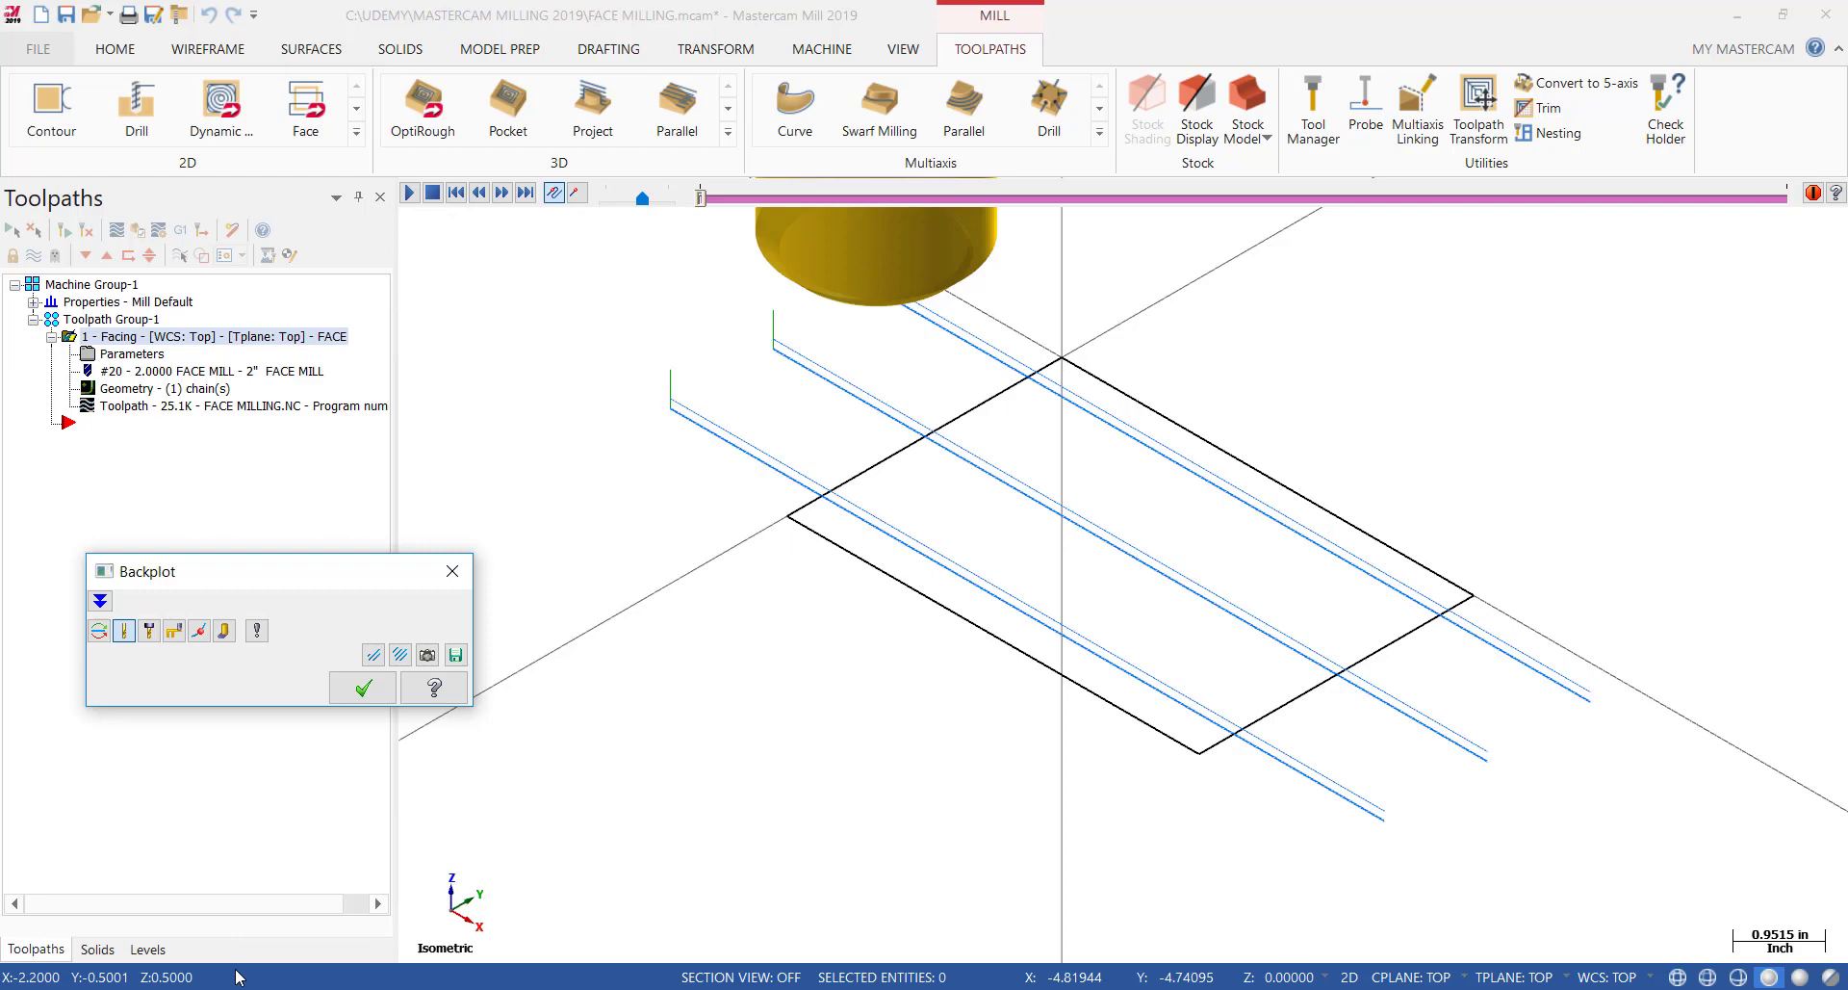
pyautogui.click(409, 193)
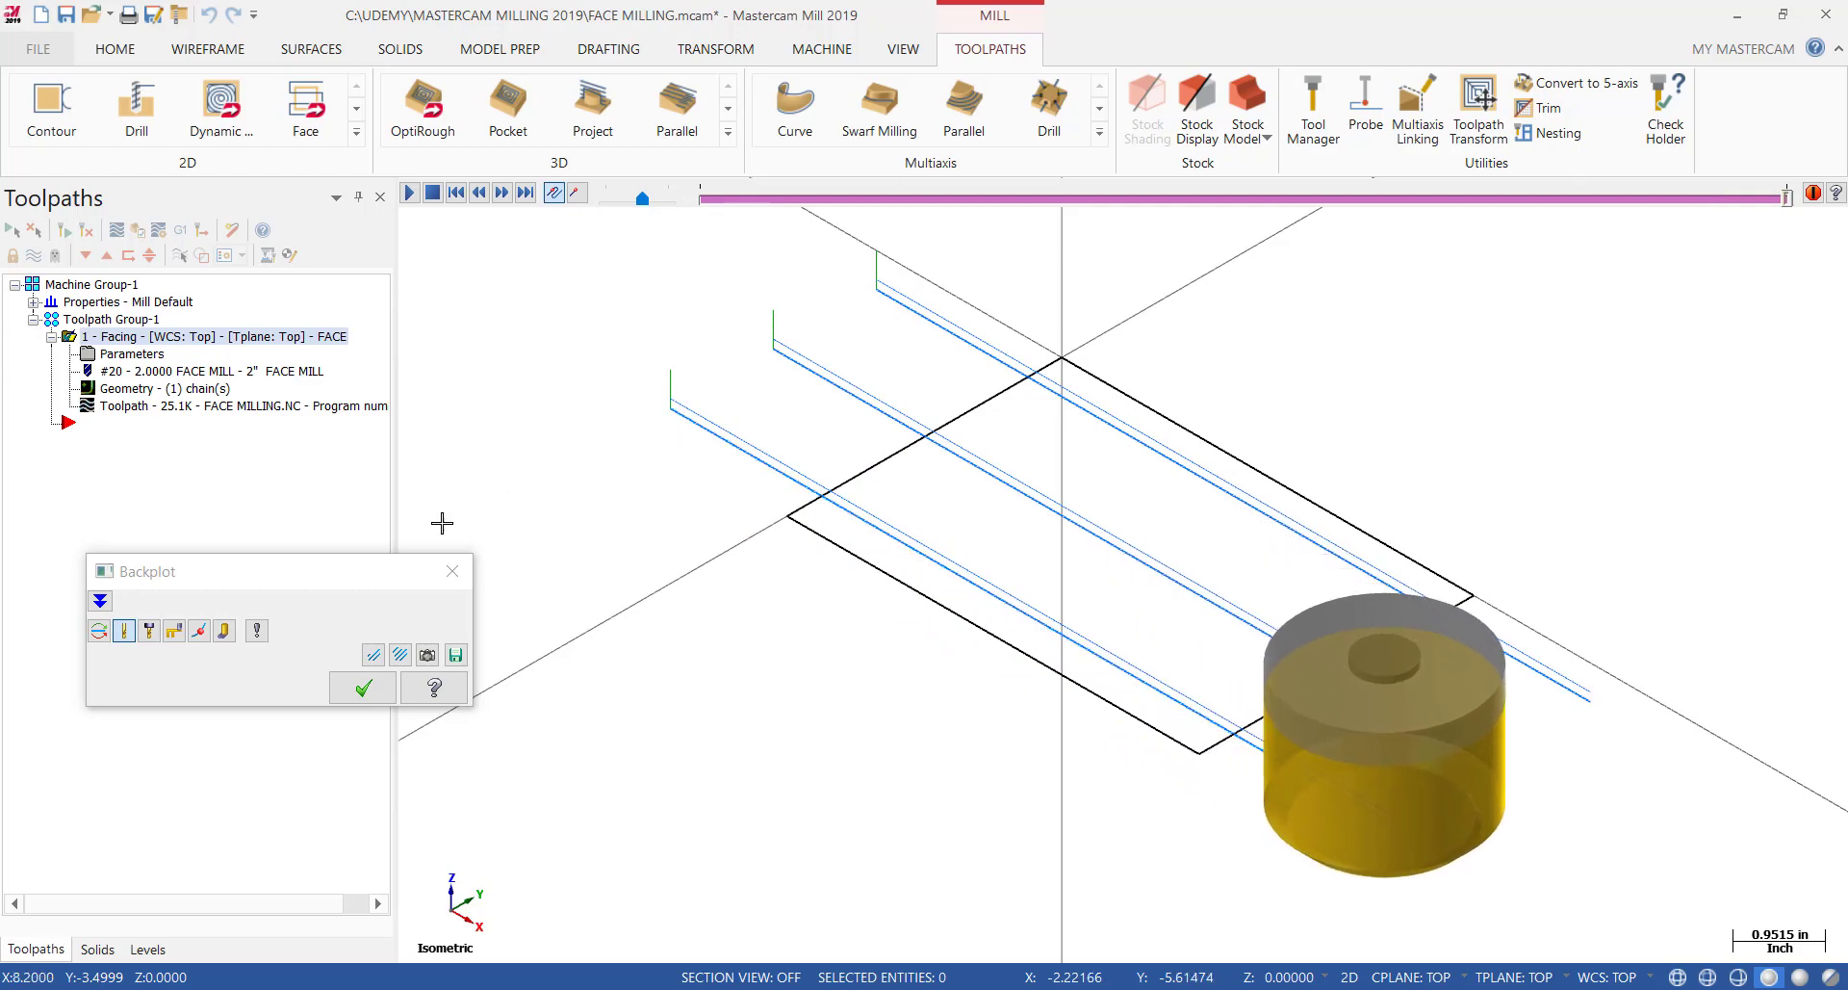
pyautogui.click(383, 697)
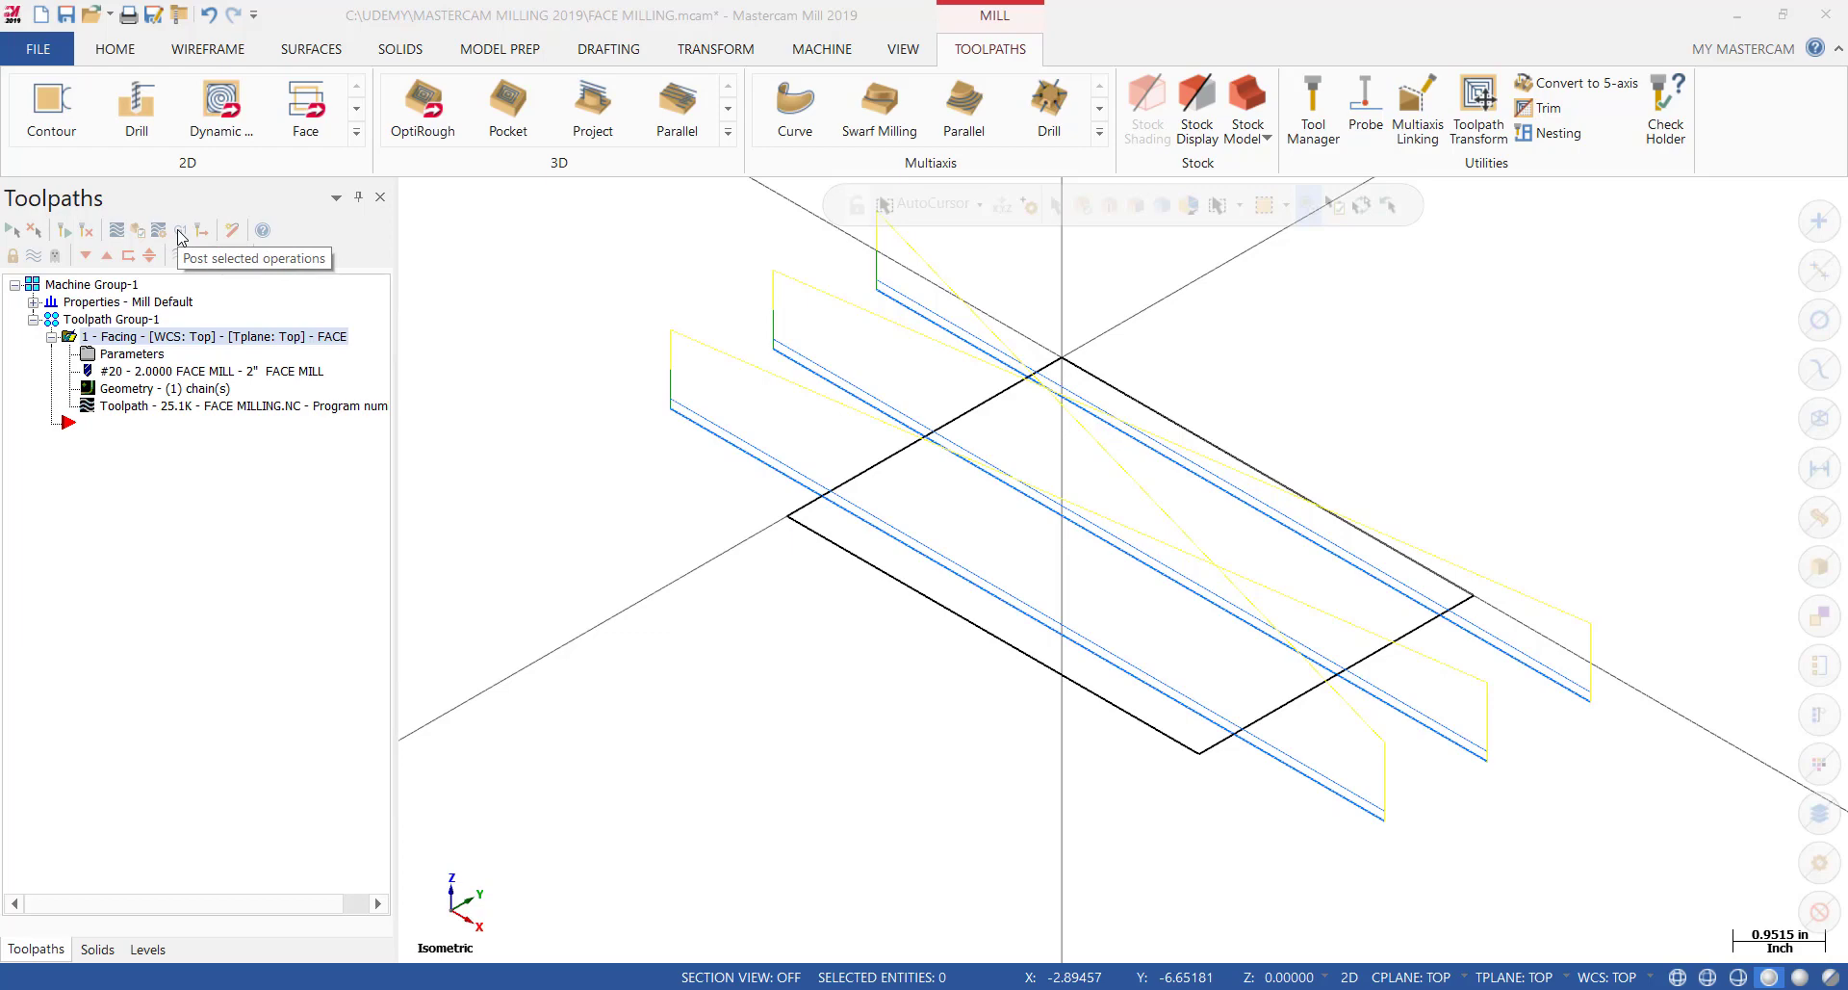
# Post the facing operation to FACE MILLING.NC, replacing the existing file
pyautogui.click(180, 235)
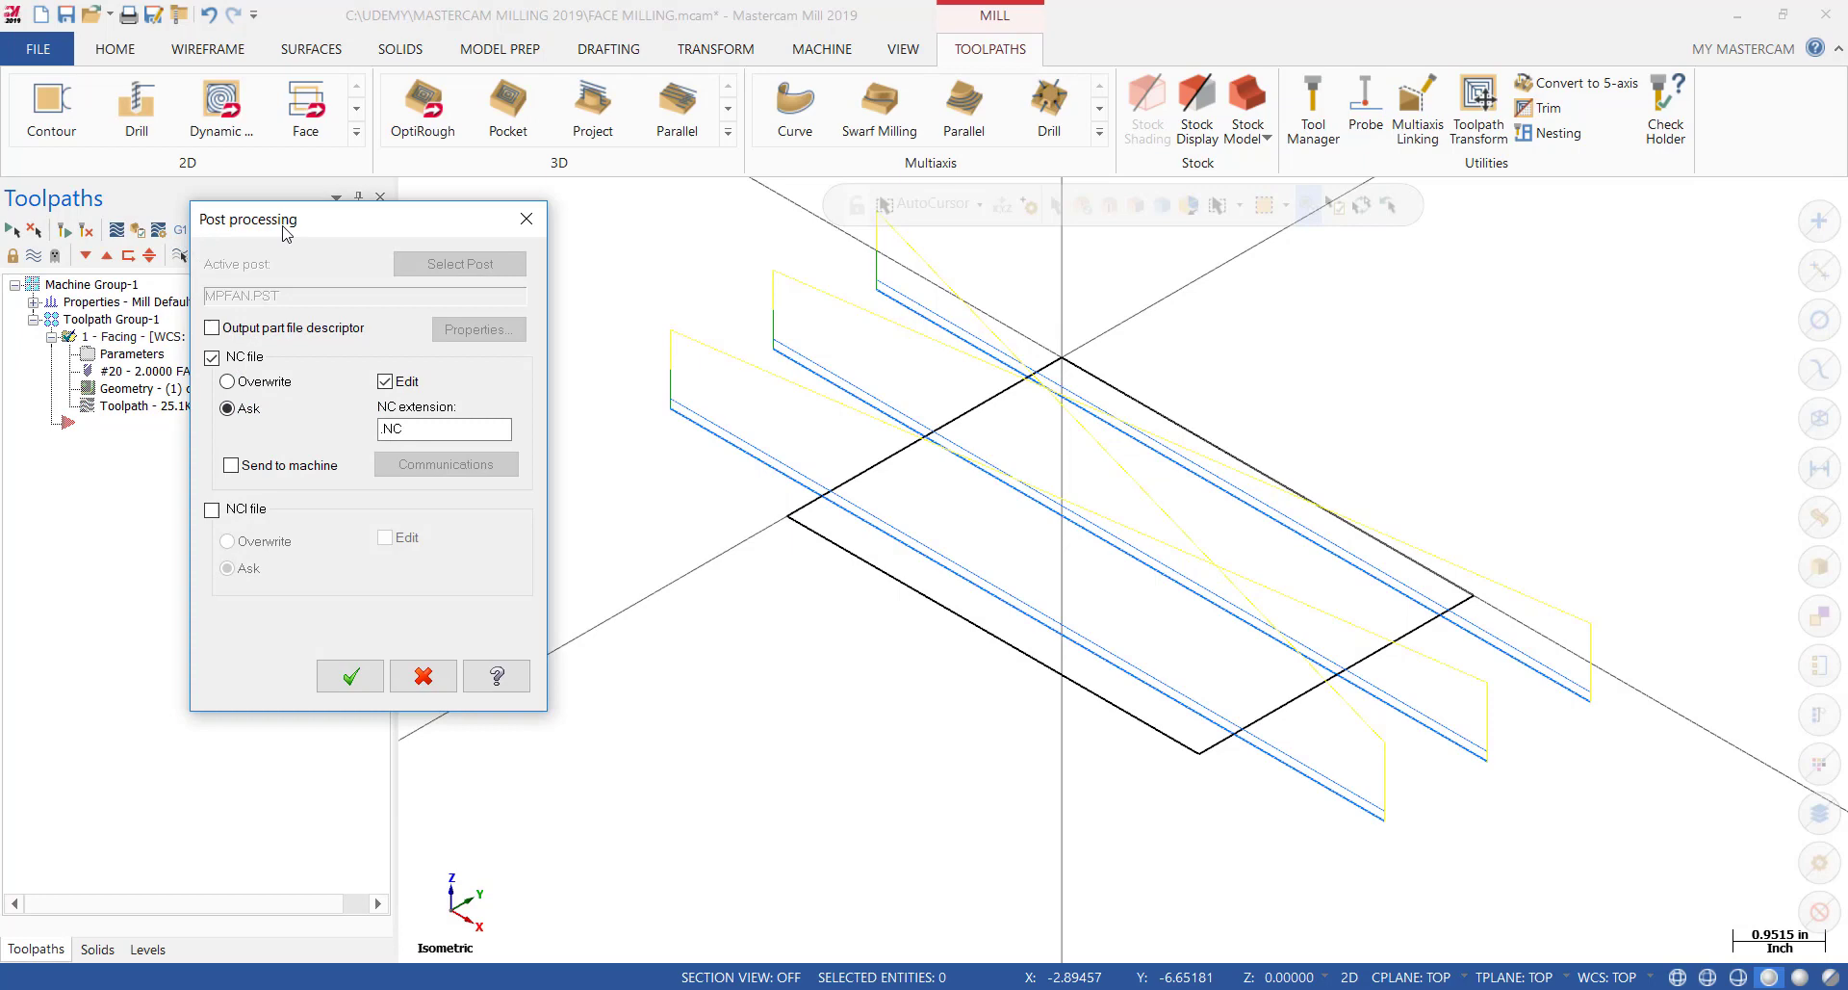
pyautogui.moveTo(339, 229); pyautogui.dragTo(447, 266)
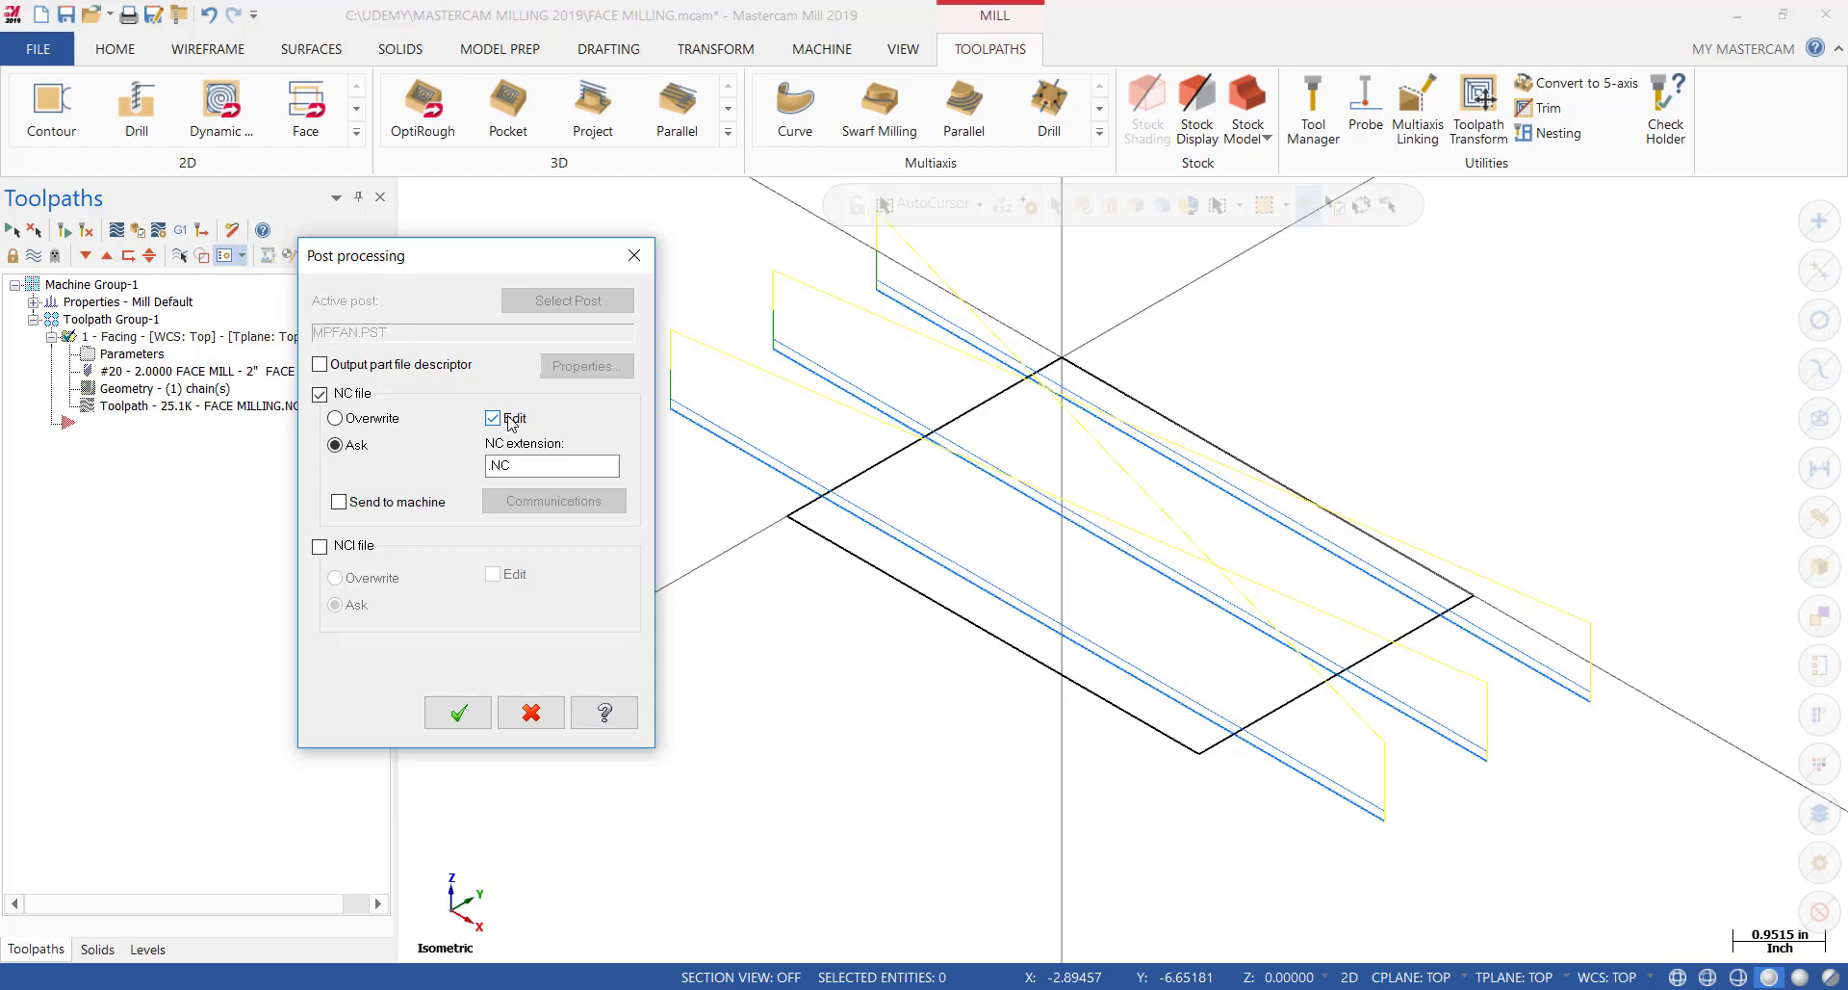
pyautogui.click(458, 714)
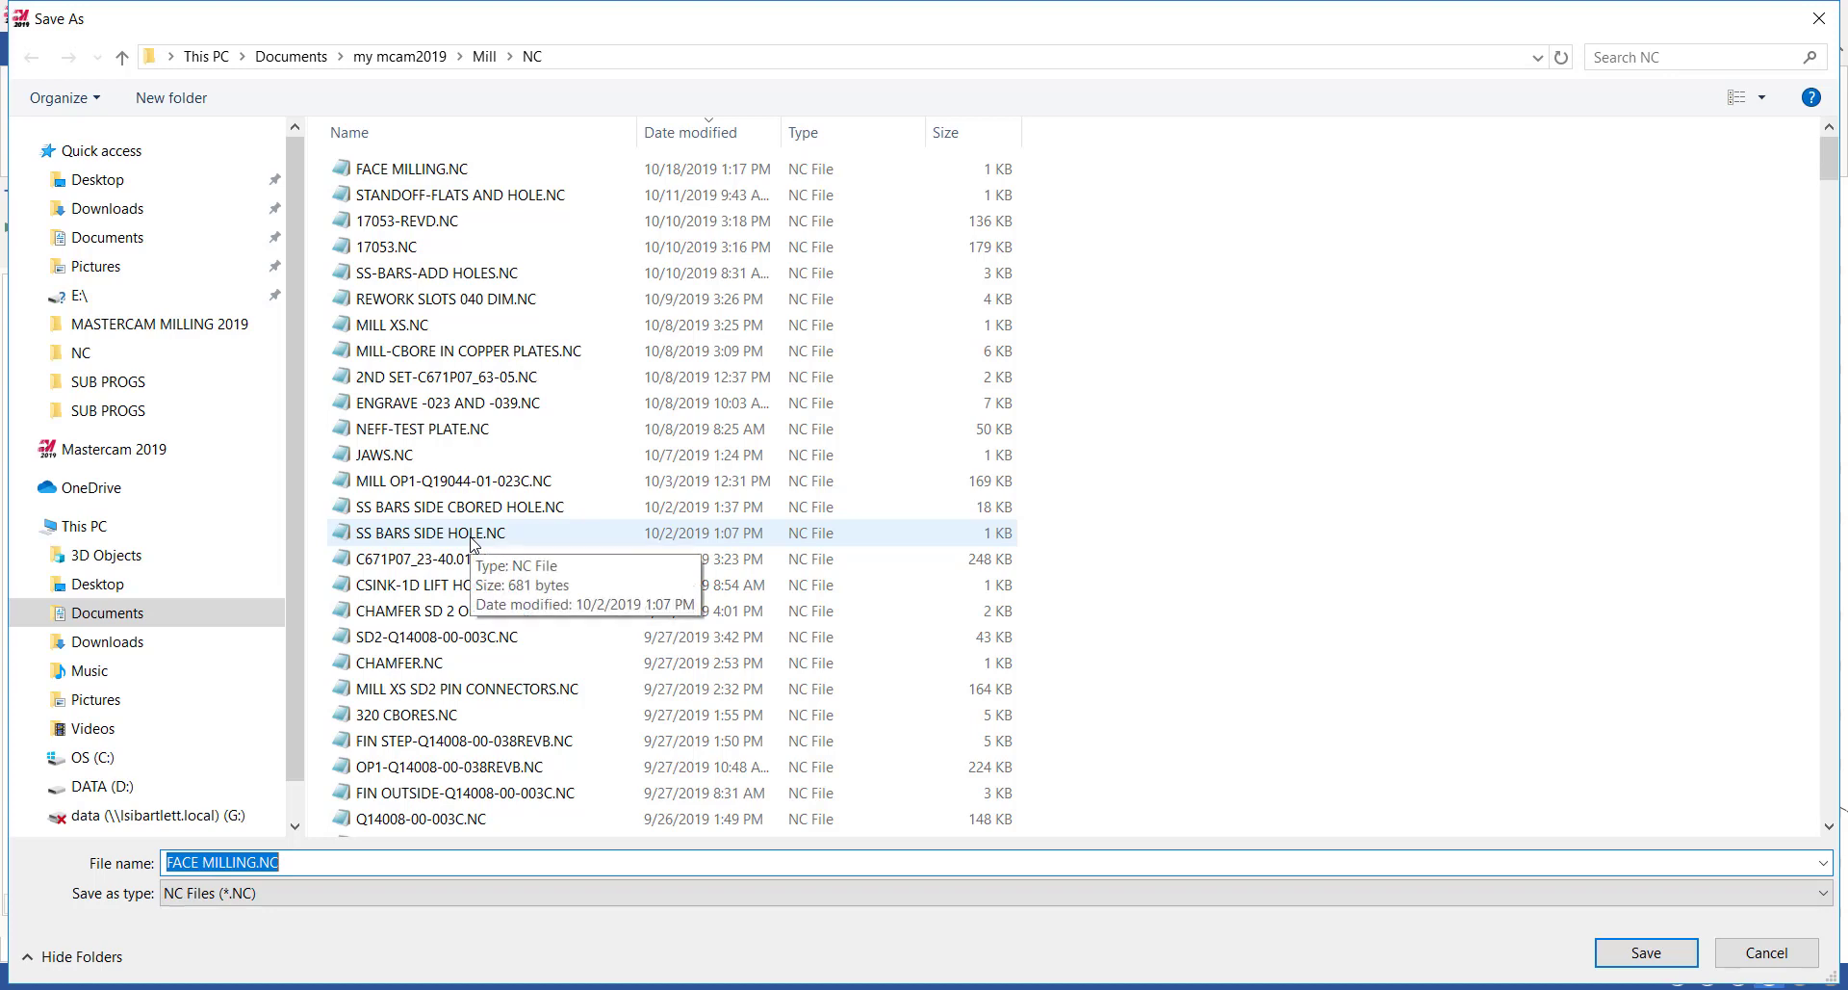
pyautogui.click(1673, 963)
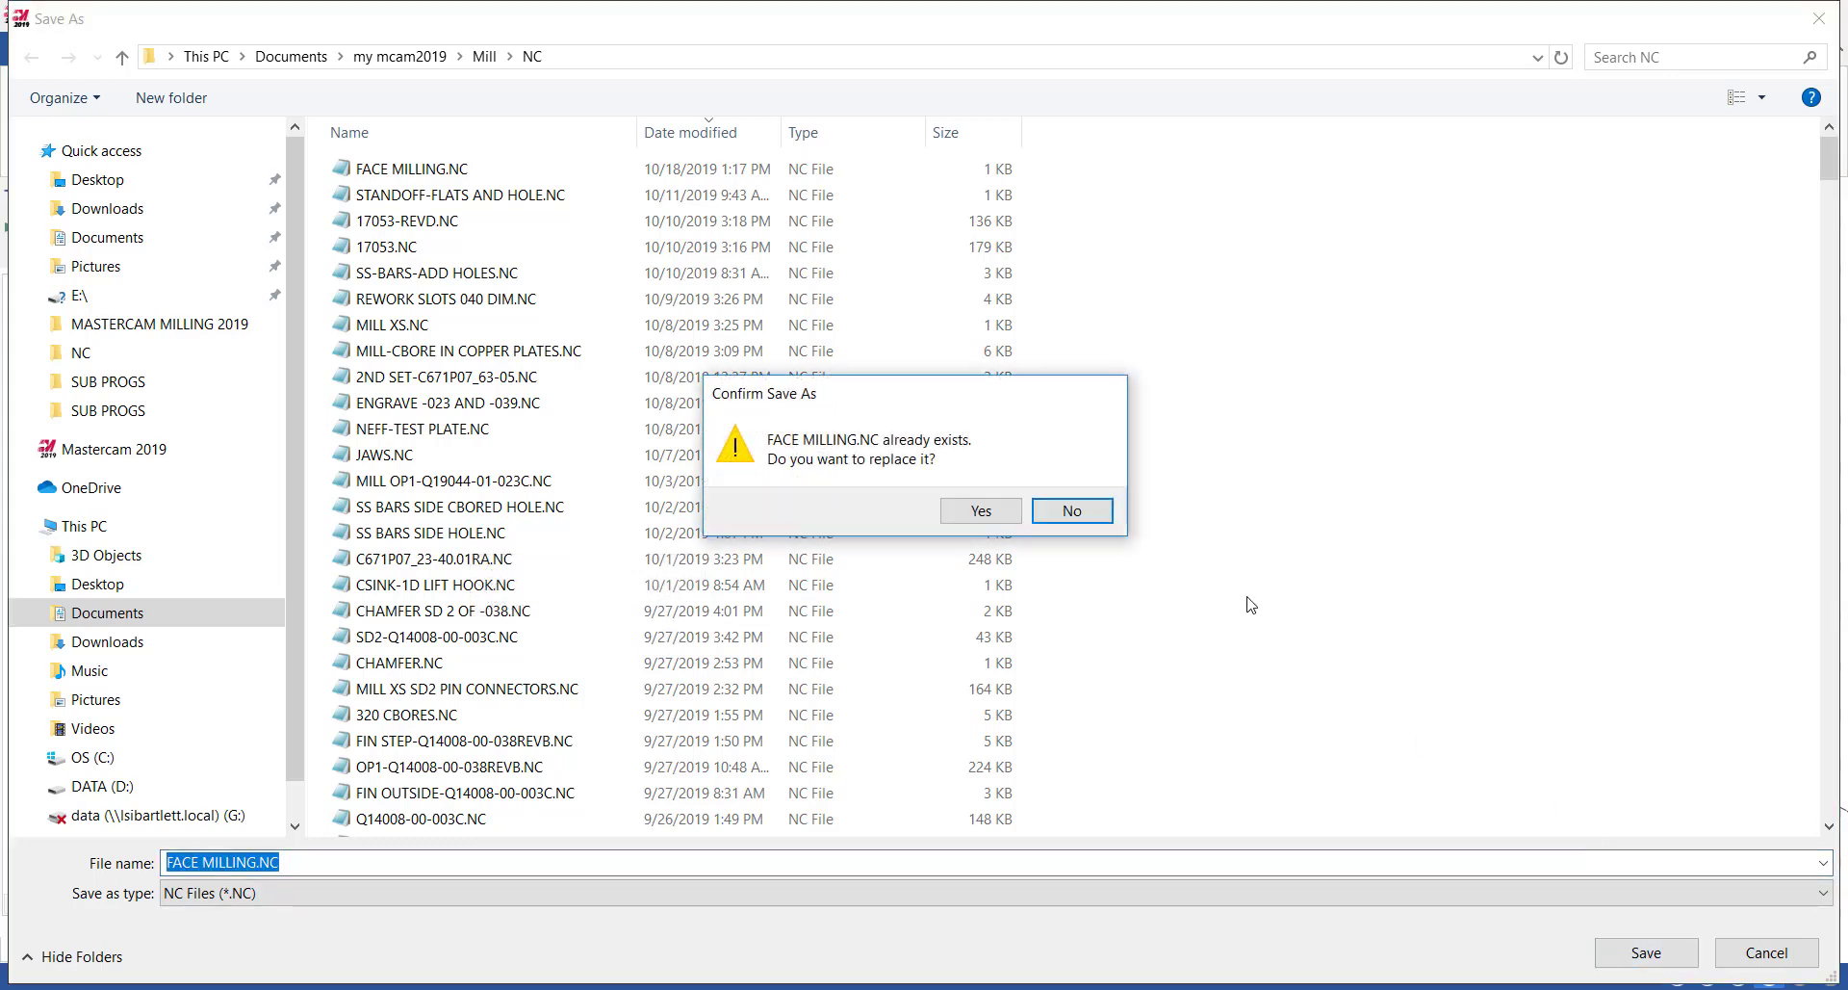
pyautogui.click(967, 506)
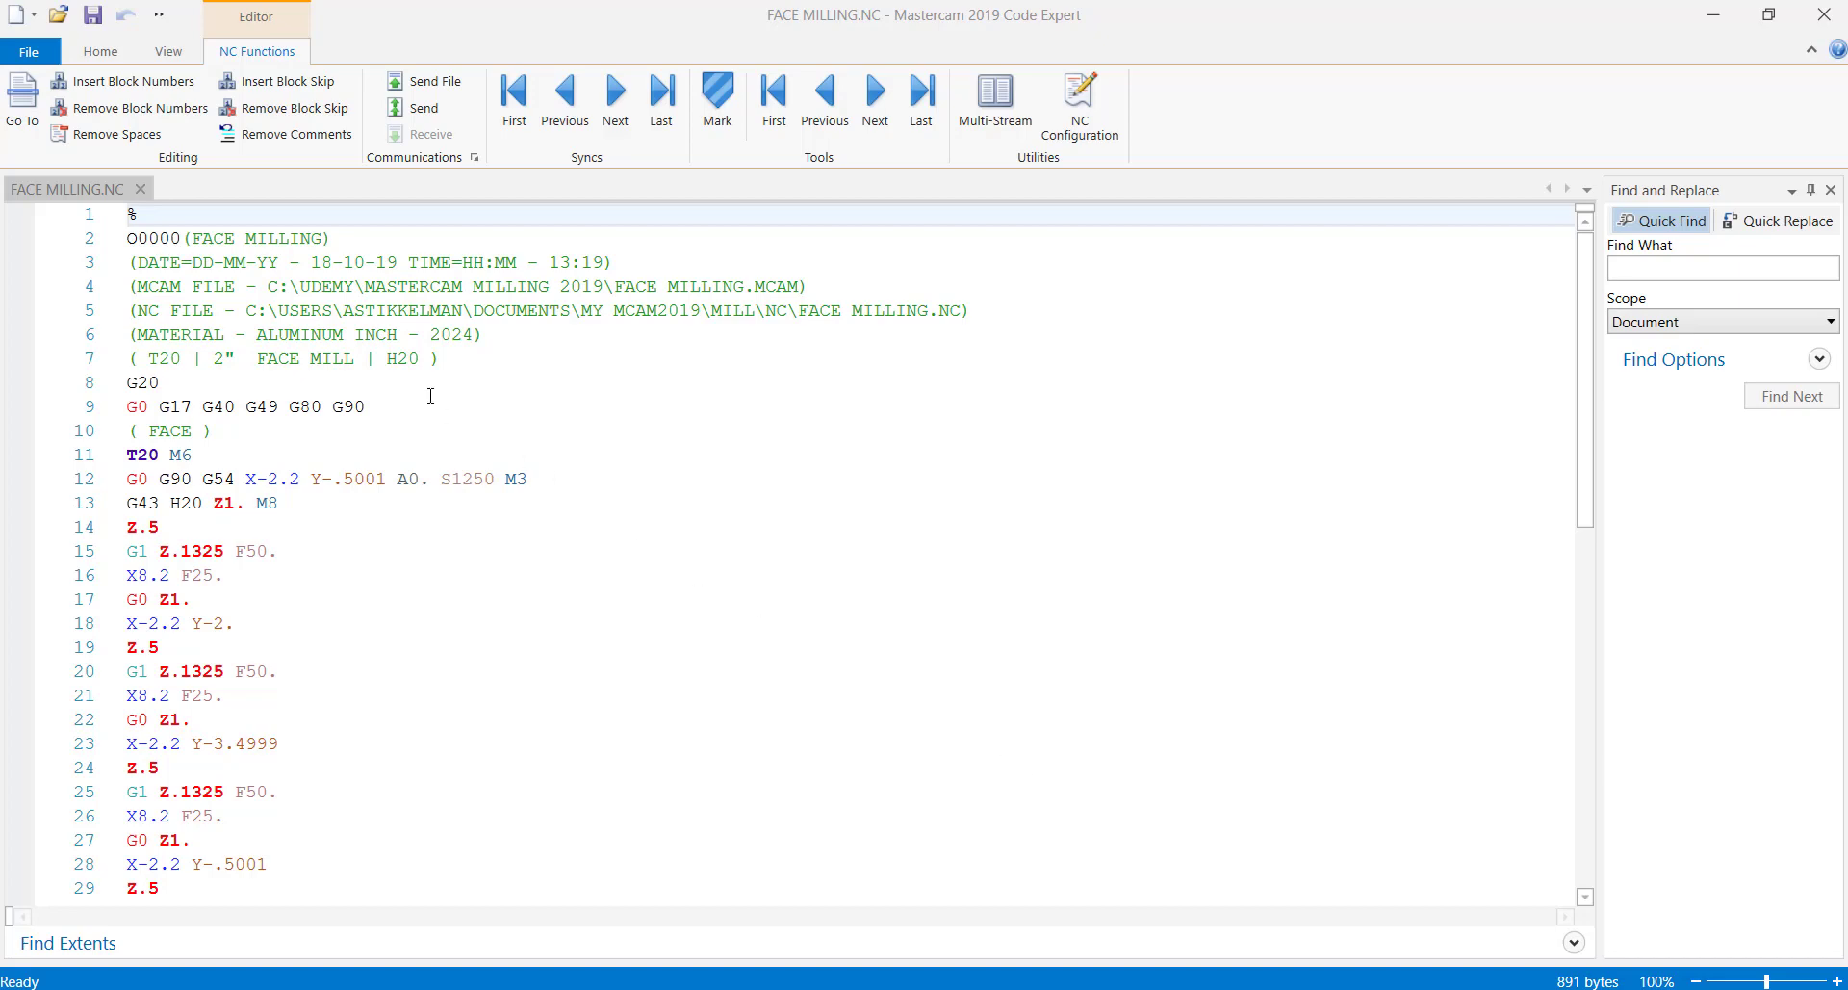
# Change the program number on line 2 from O0000 to O0001
pyautogui.click(183, 238)
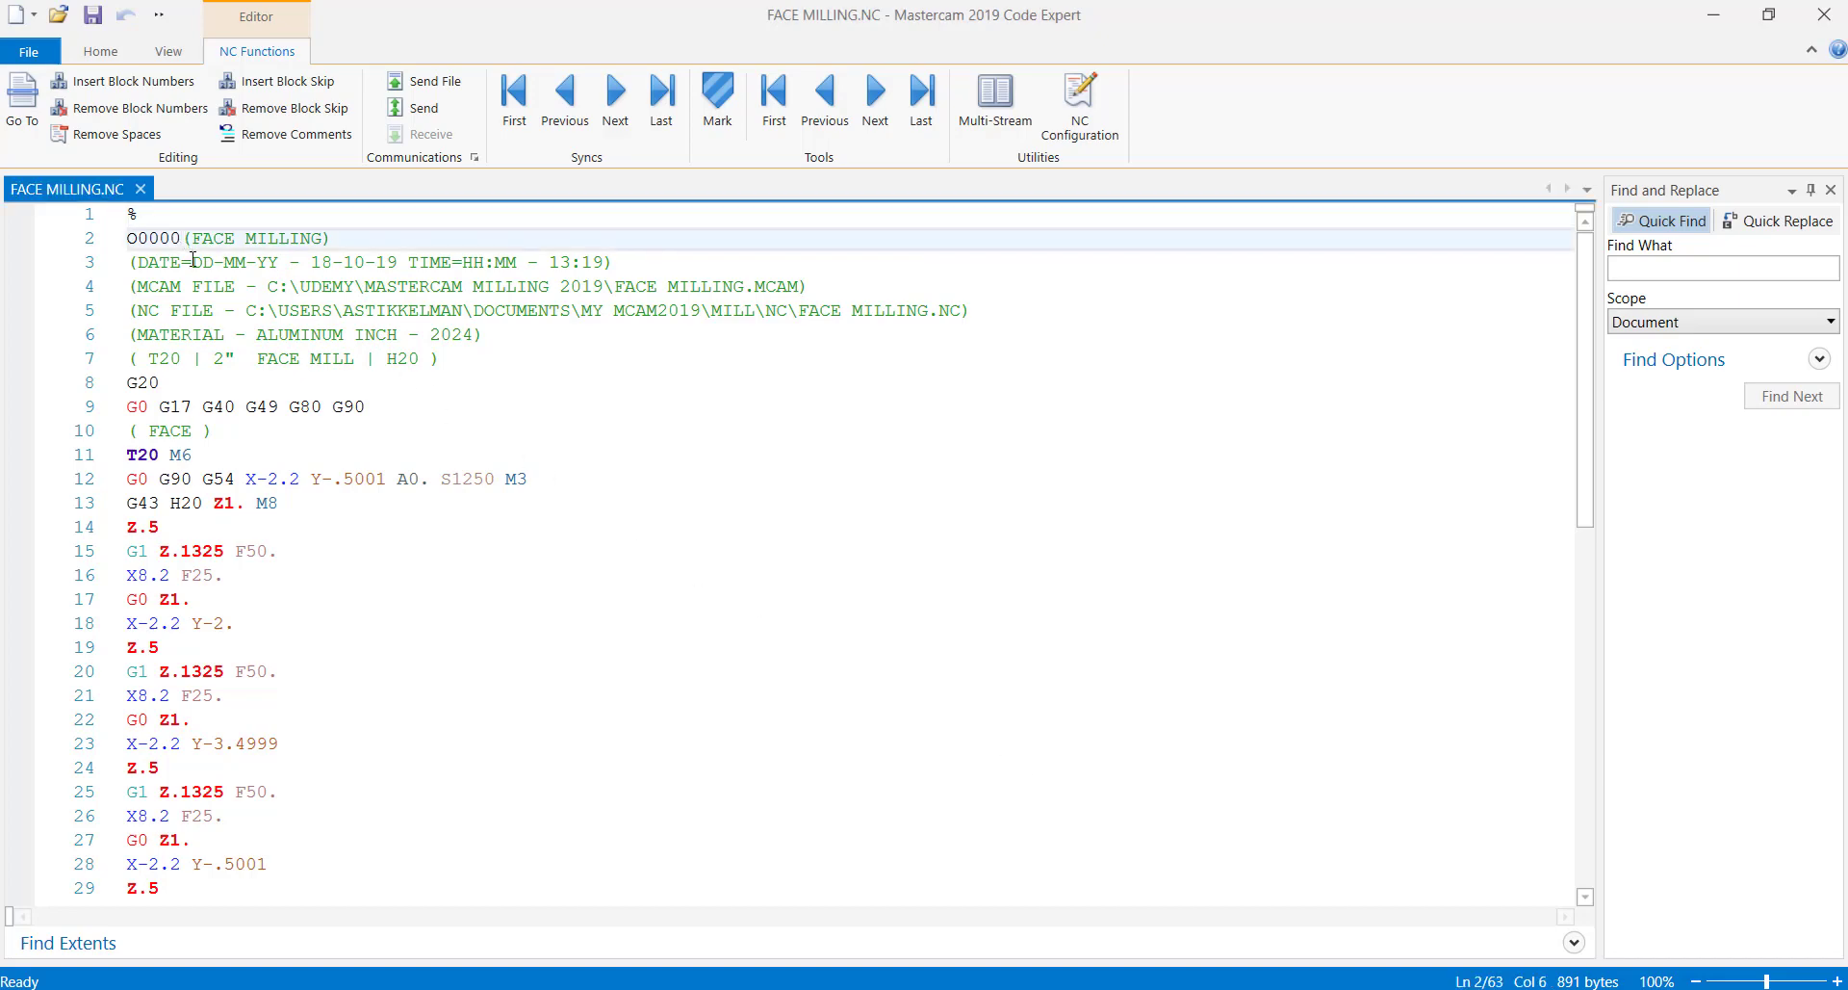
pyautogui.press('BackSpace')
pyautogui.write('1')
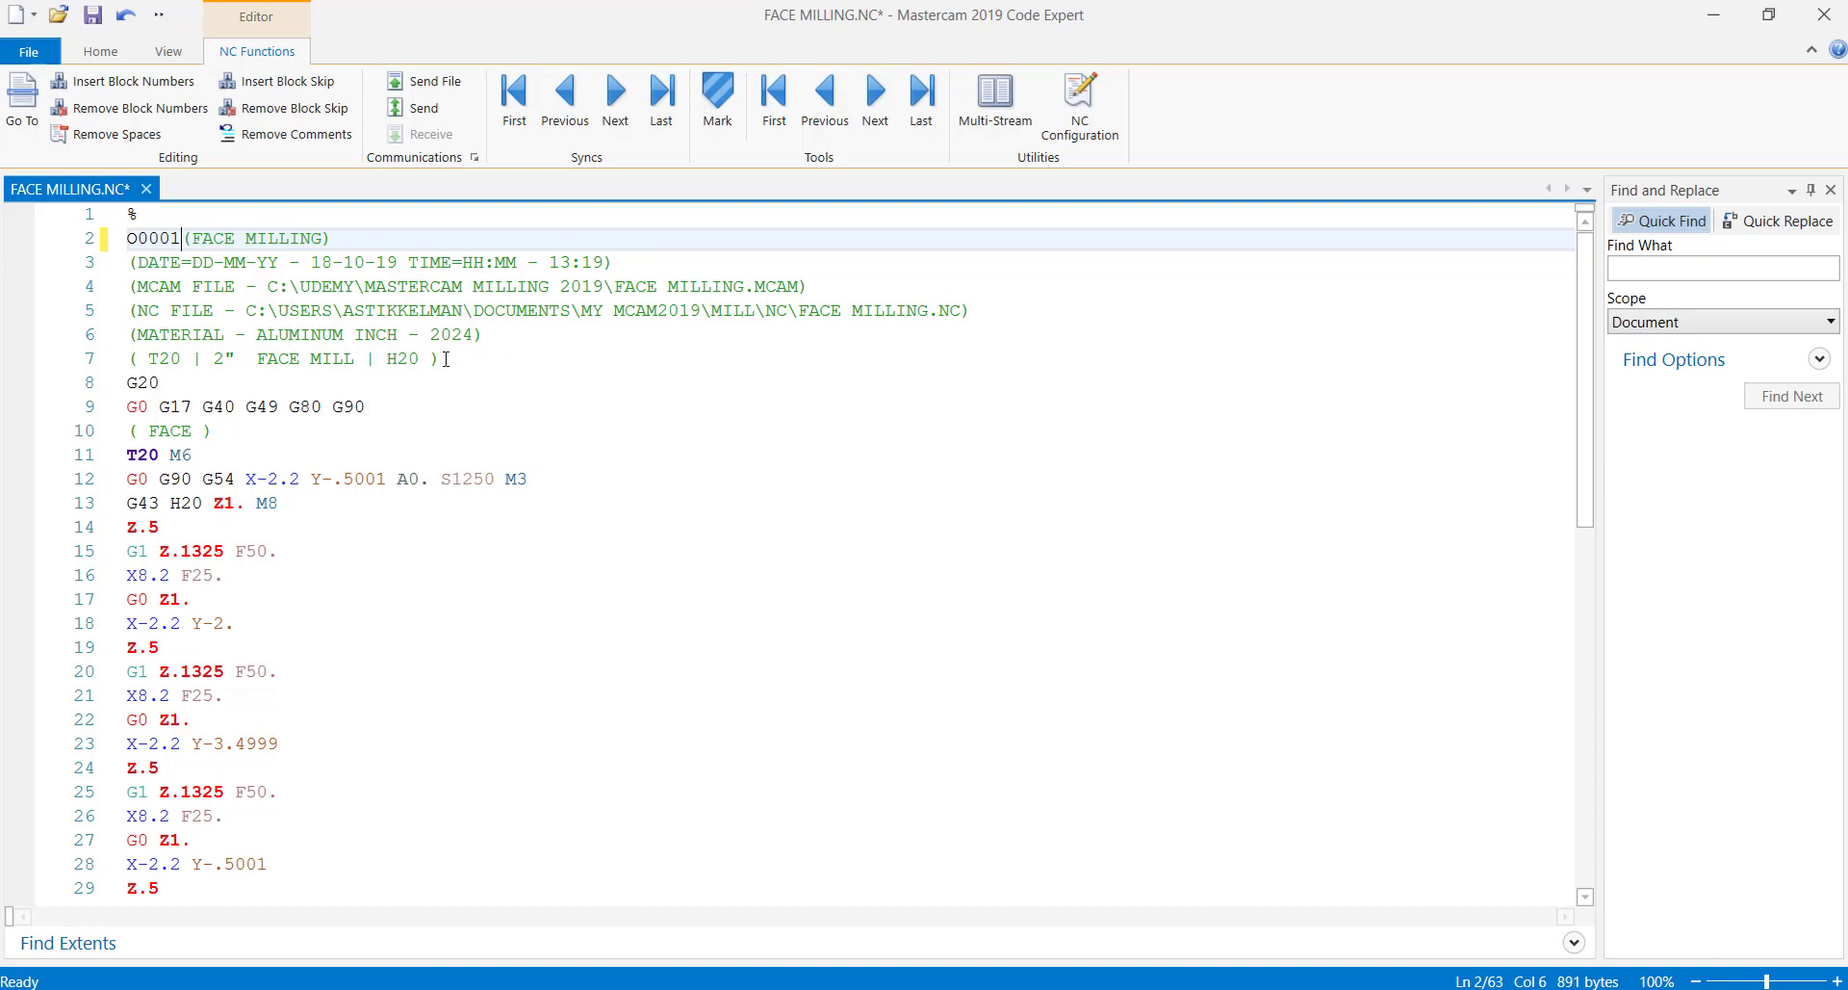
# Select the T20 face mill comment on line 7, the safety block on line 9, and A0. on line 12
pyautogui.moveTo(475, 359); pyautogui.dragTo(126, 383)
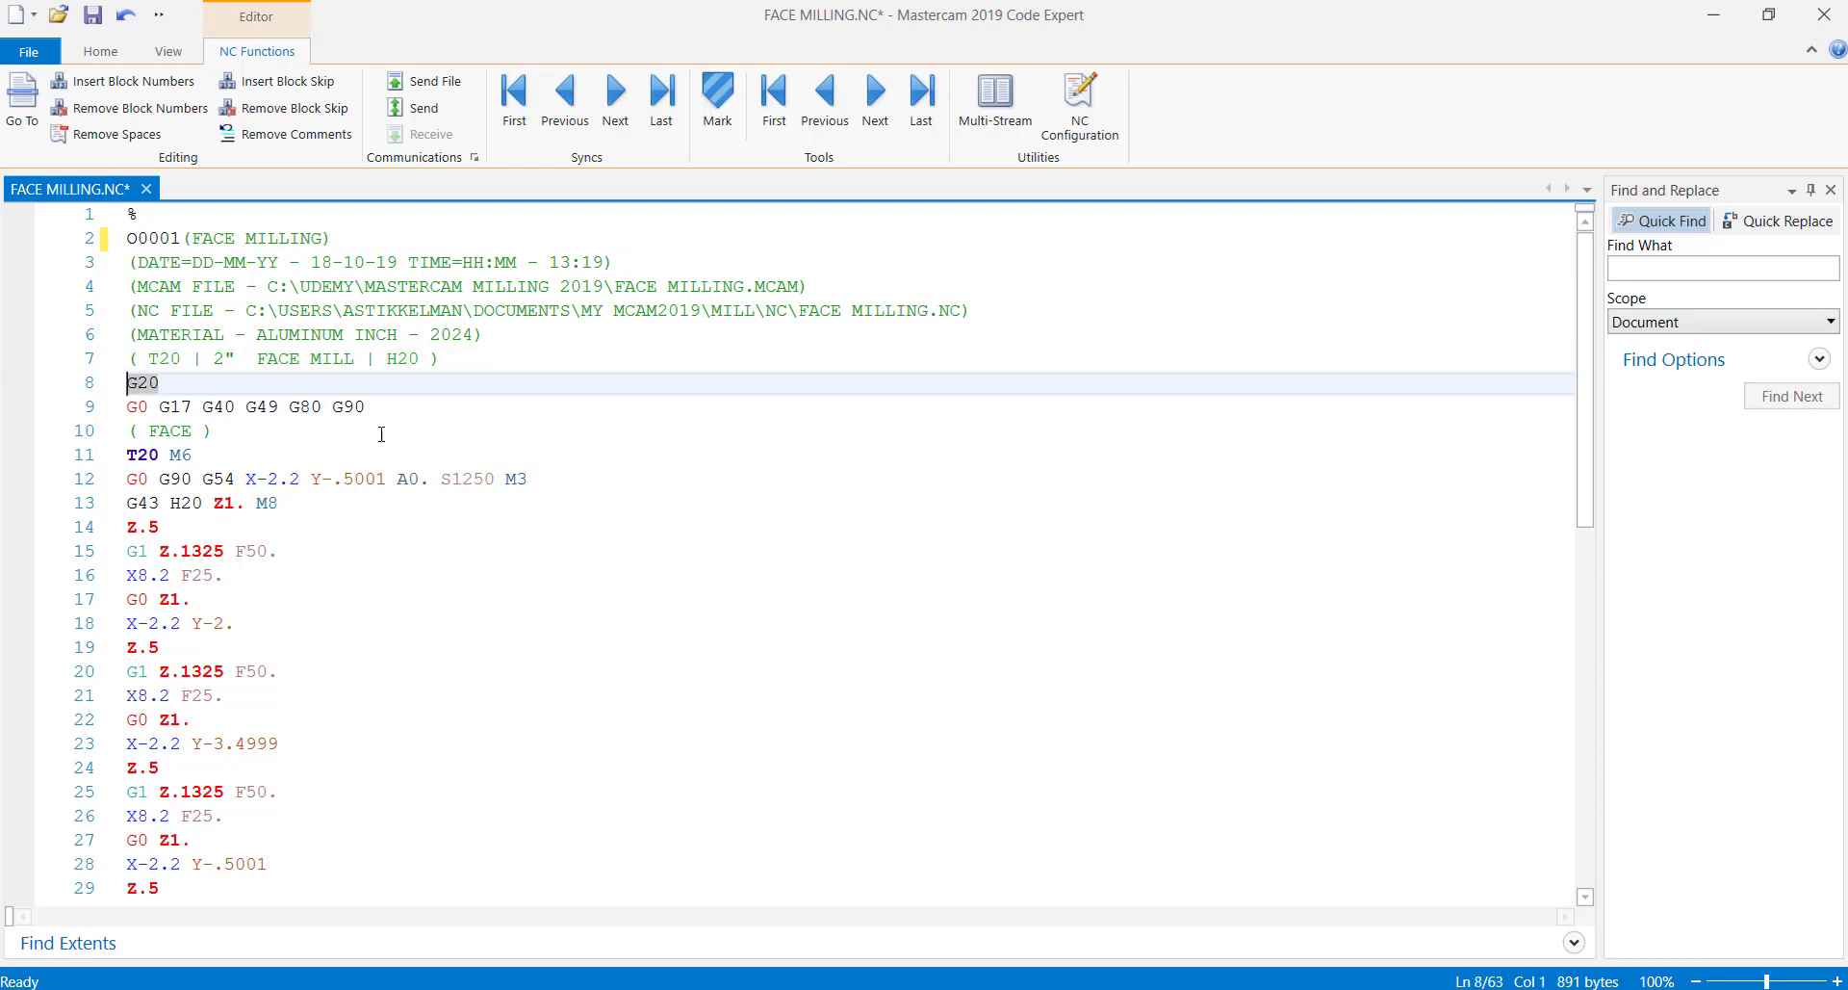
pyautogui.moveTo(366, 406); pyautogui.dragTo(126, 431)
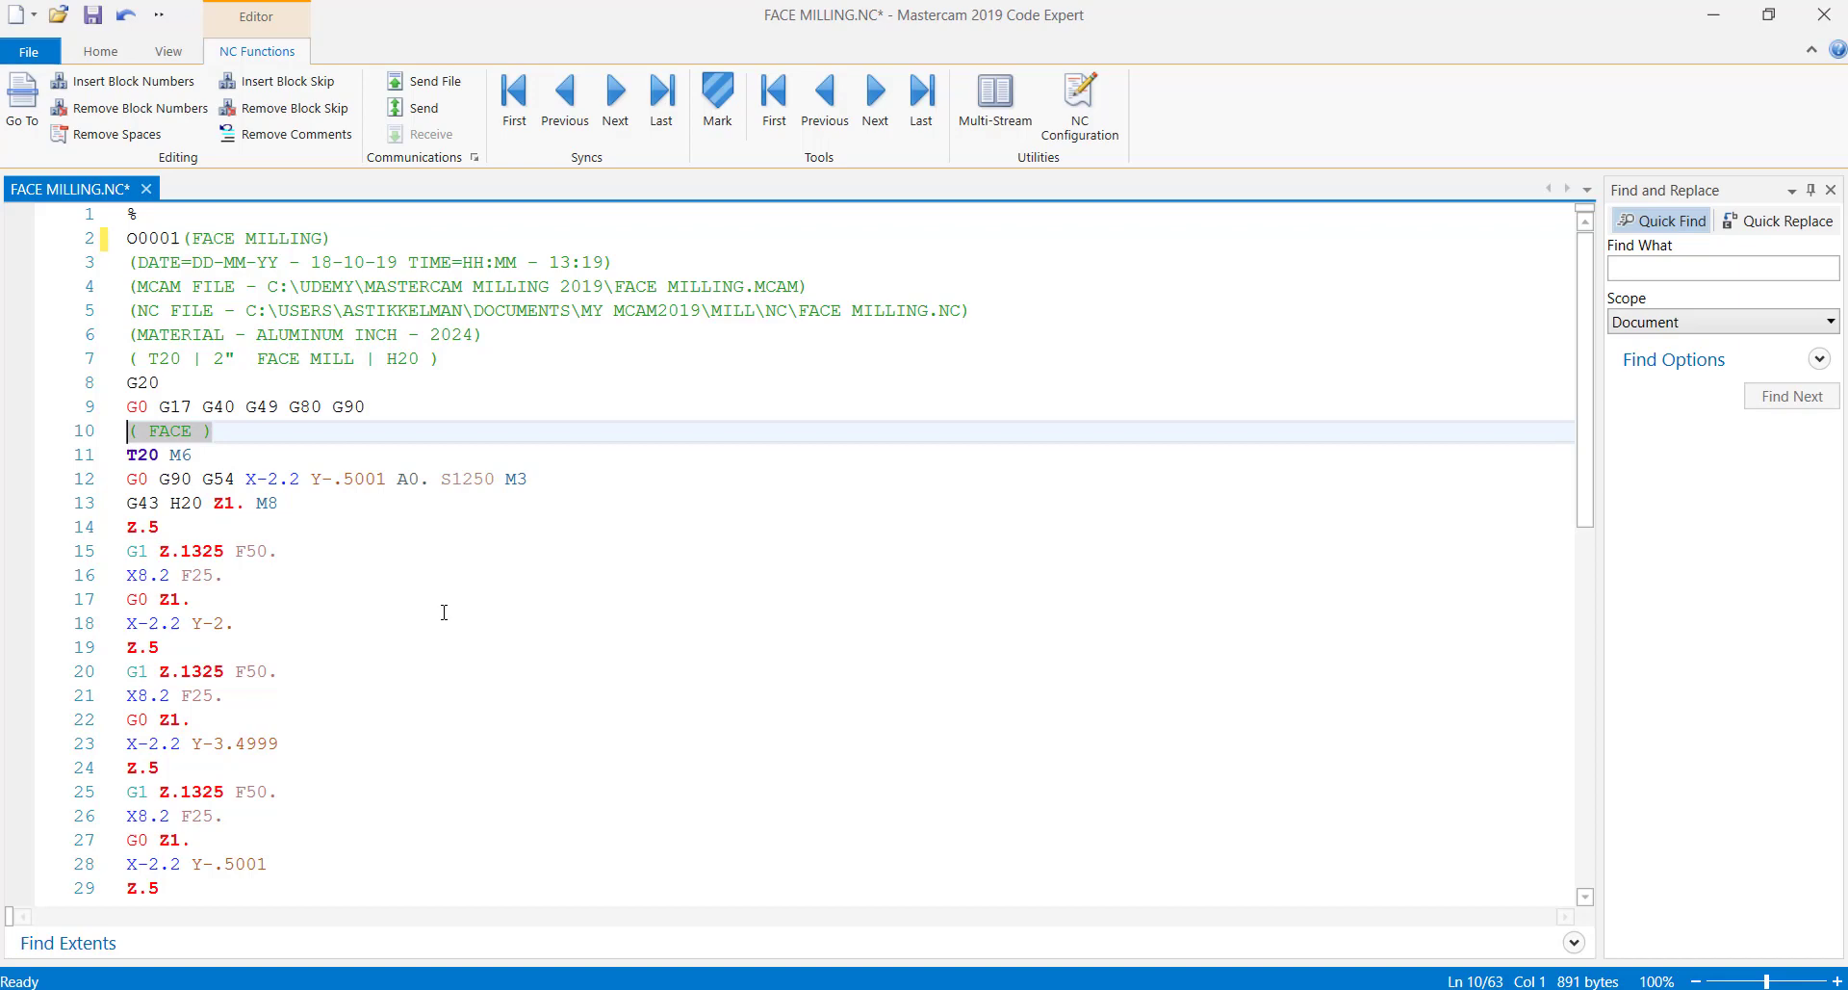
pyautogui.moveTo(431, 482); pyautogui.dragTo(401, 482)
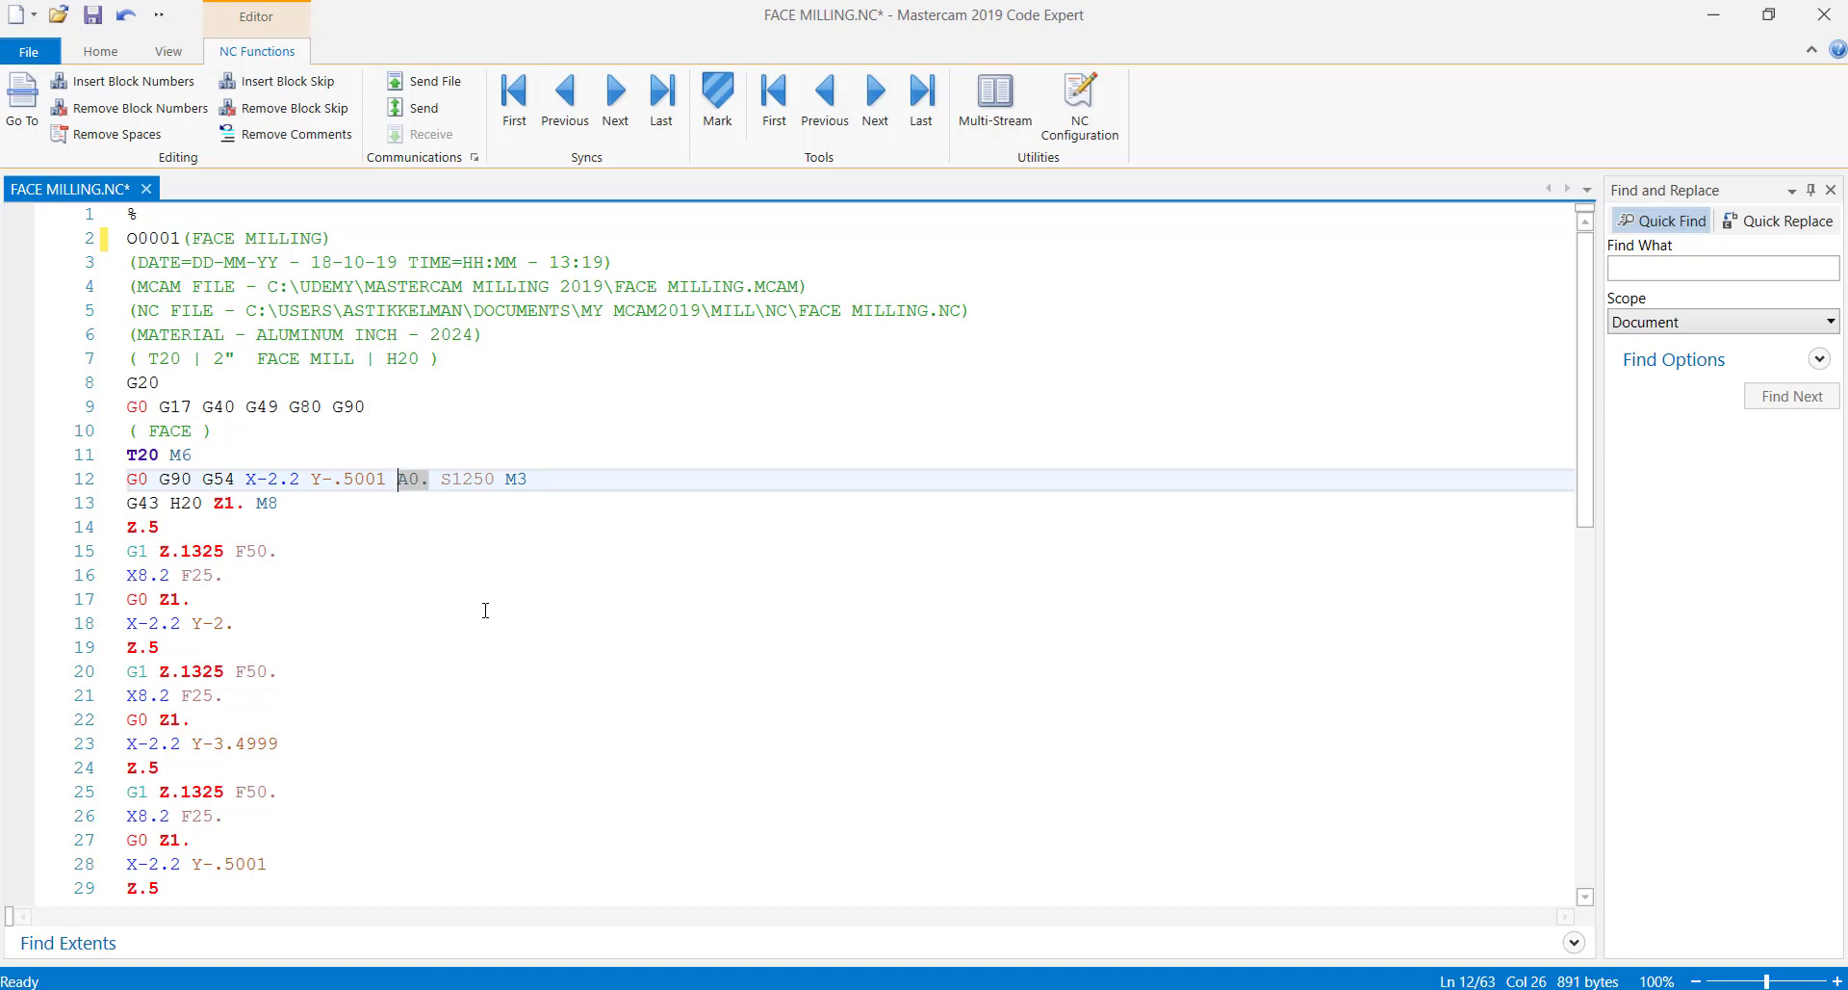
# Replace every A0. with nothing, leaving line 12 as G0 G90 G54 X-2.2 Y-.5001 S1250 M3
pyautogui.click(102, 53)
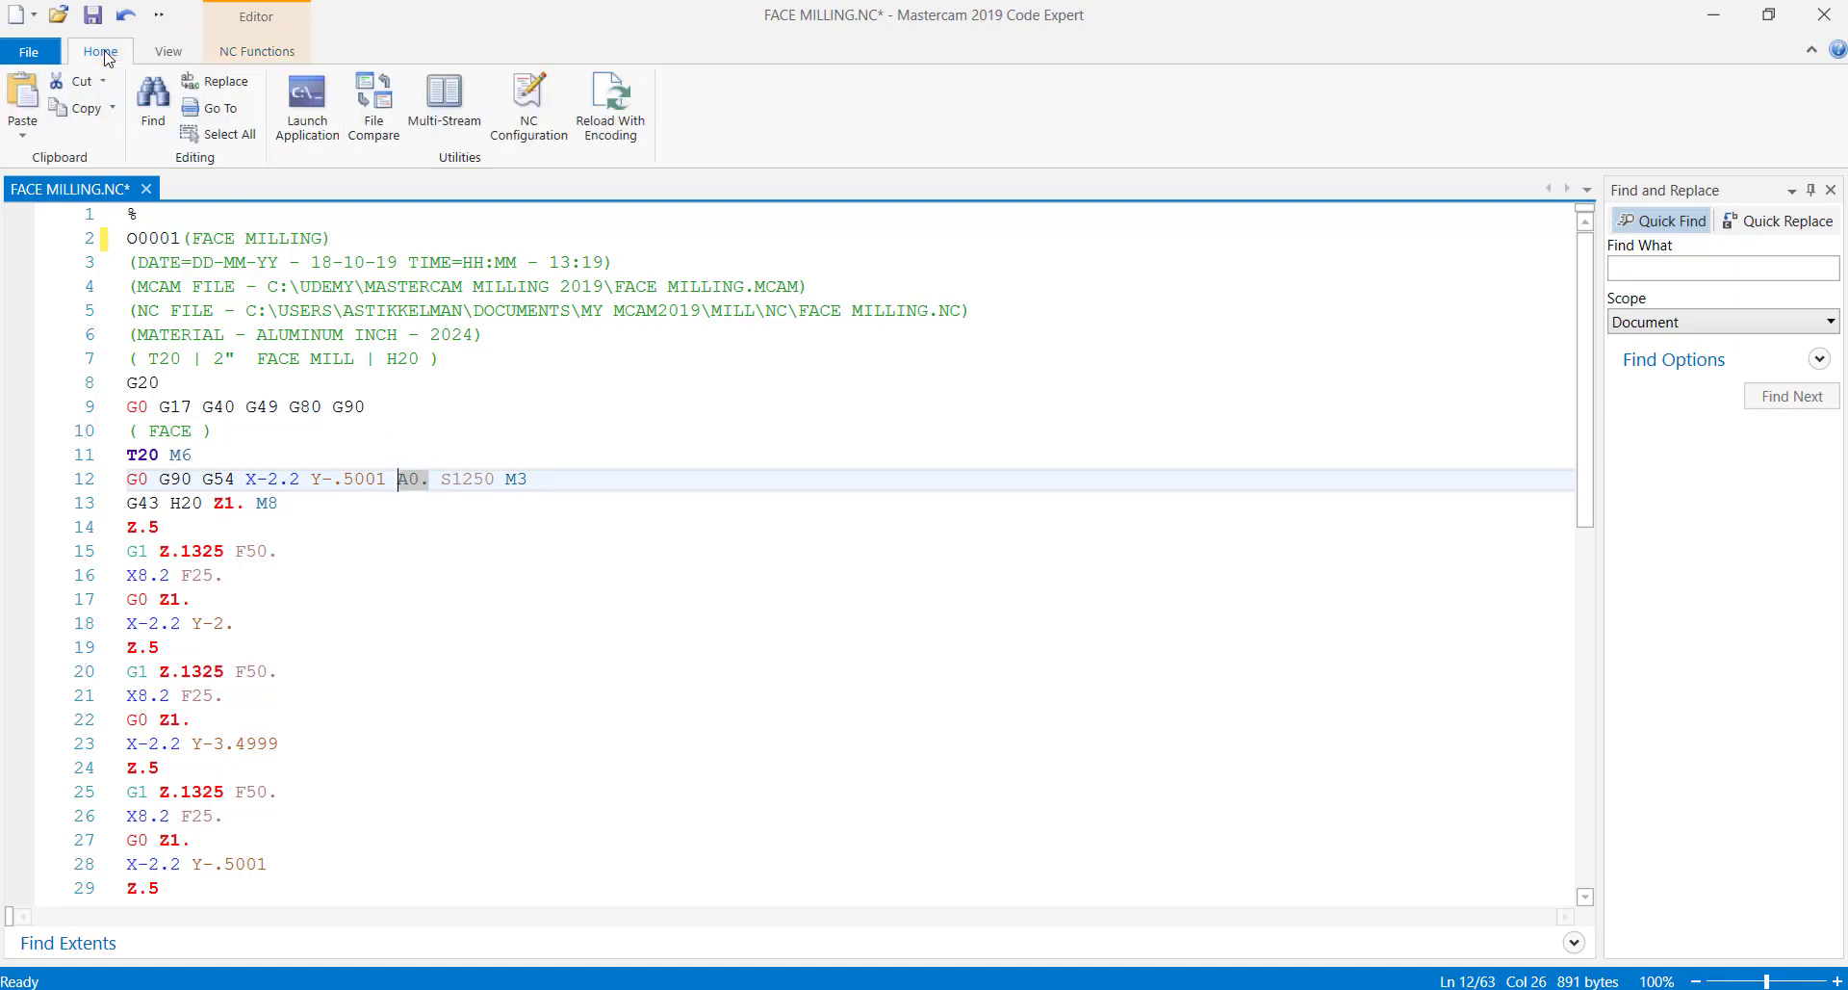
pyautogui.click(189, 81)
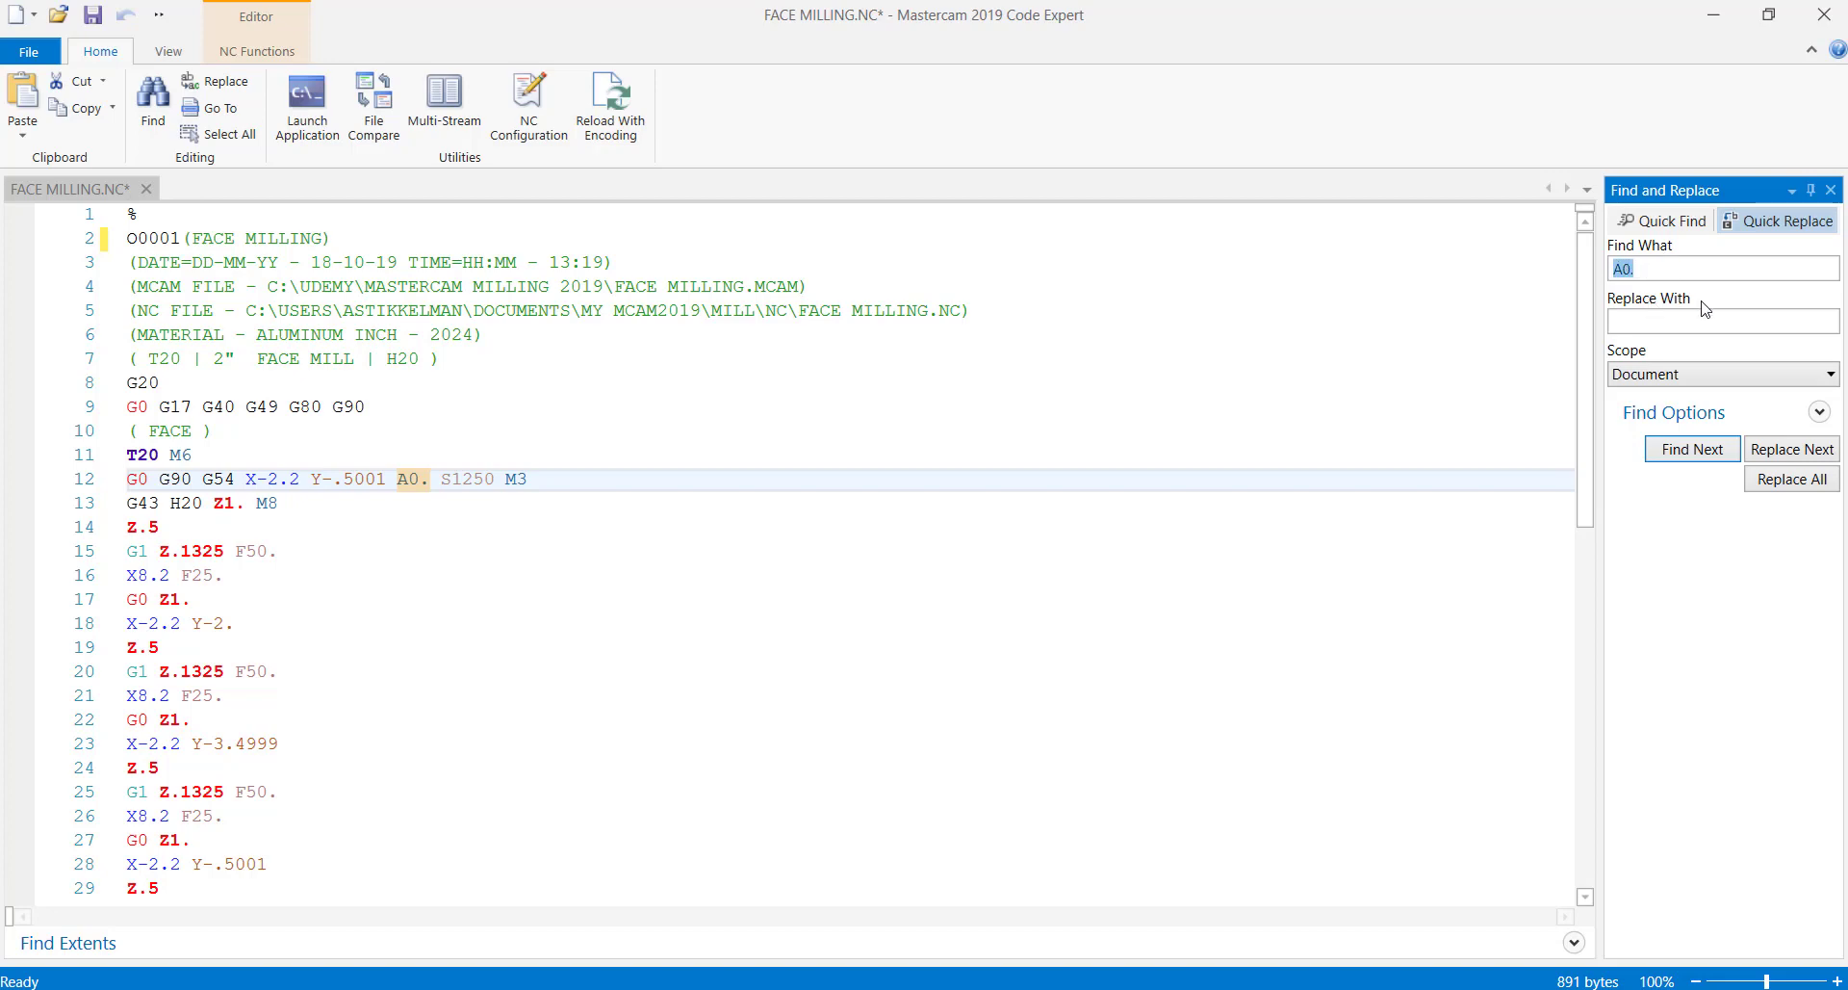
pyautogui.click(1659, 321)
pyautogui.click(1775, 488)
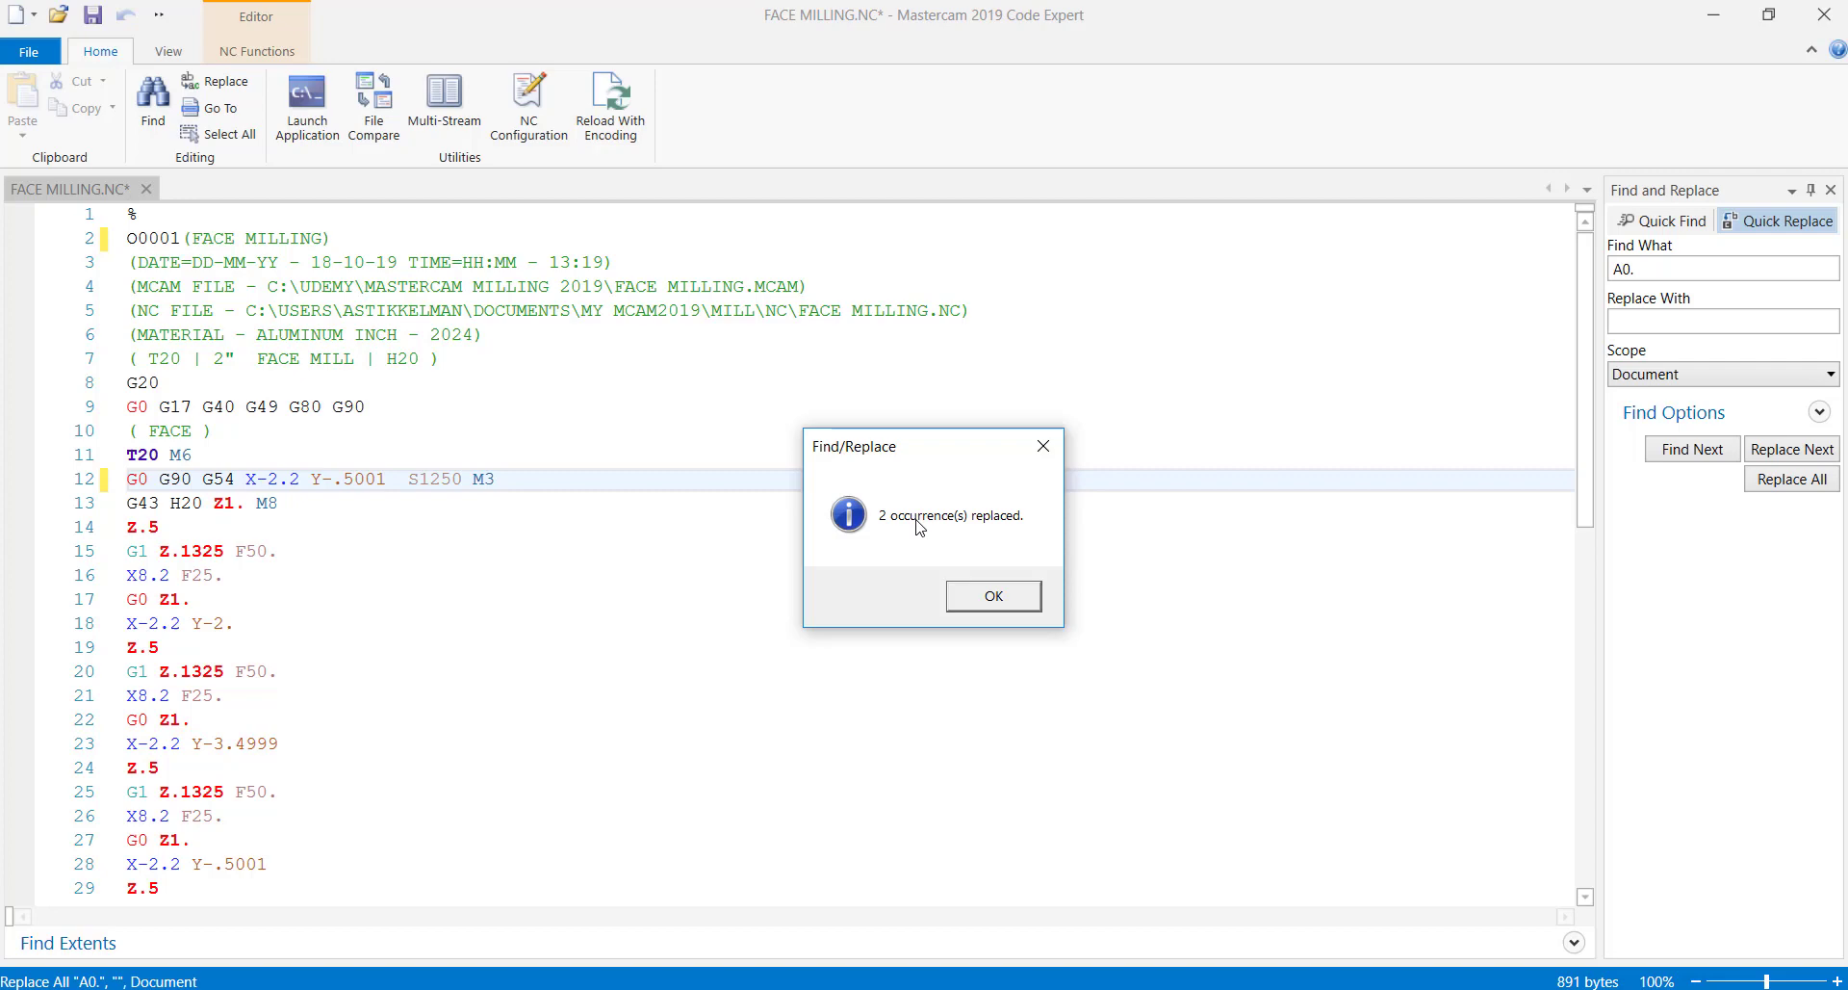
pyautogui.click(994, 597)
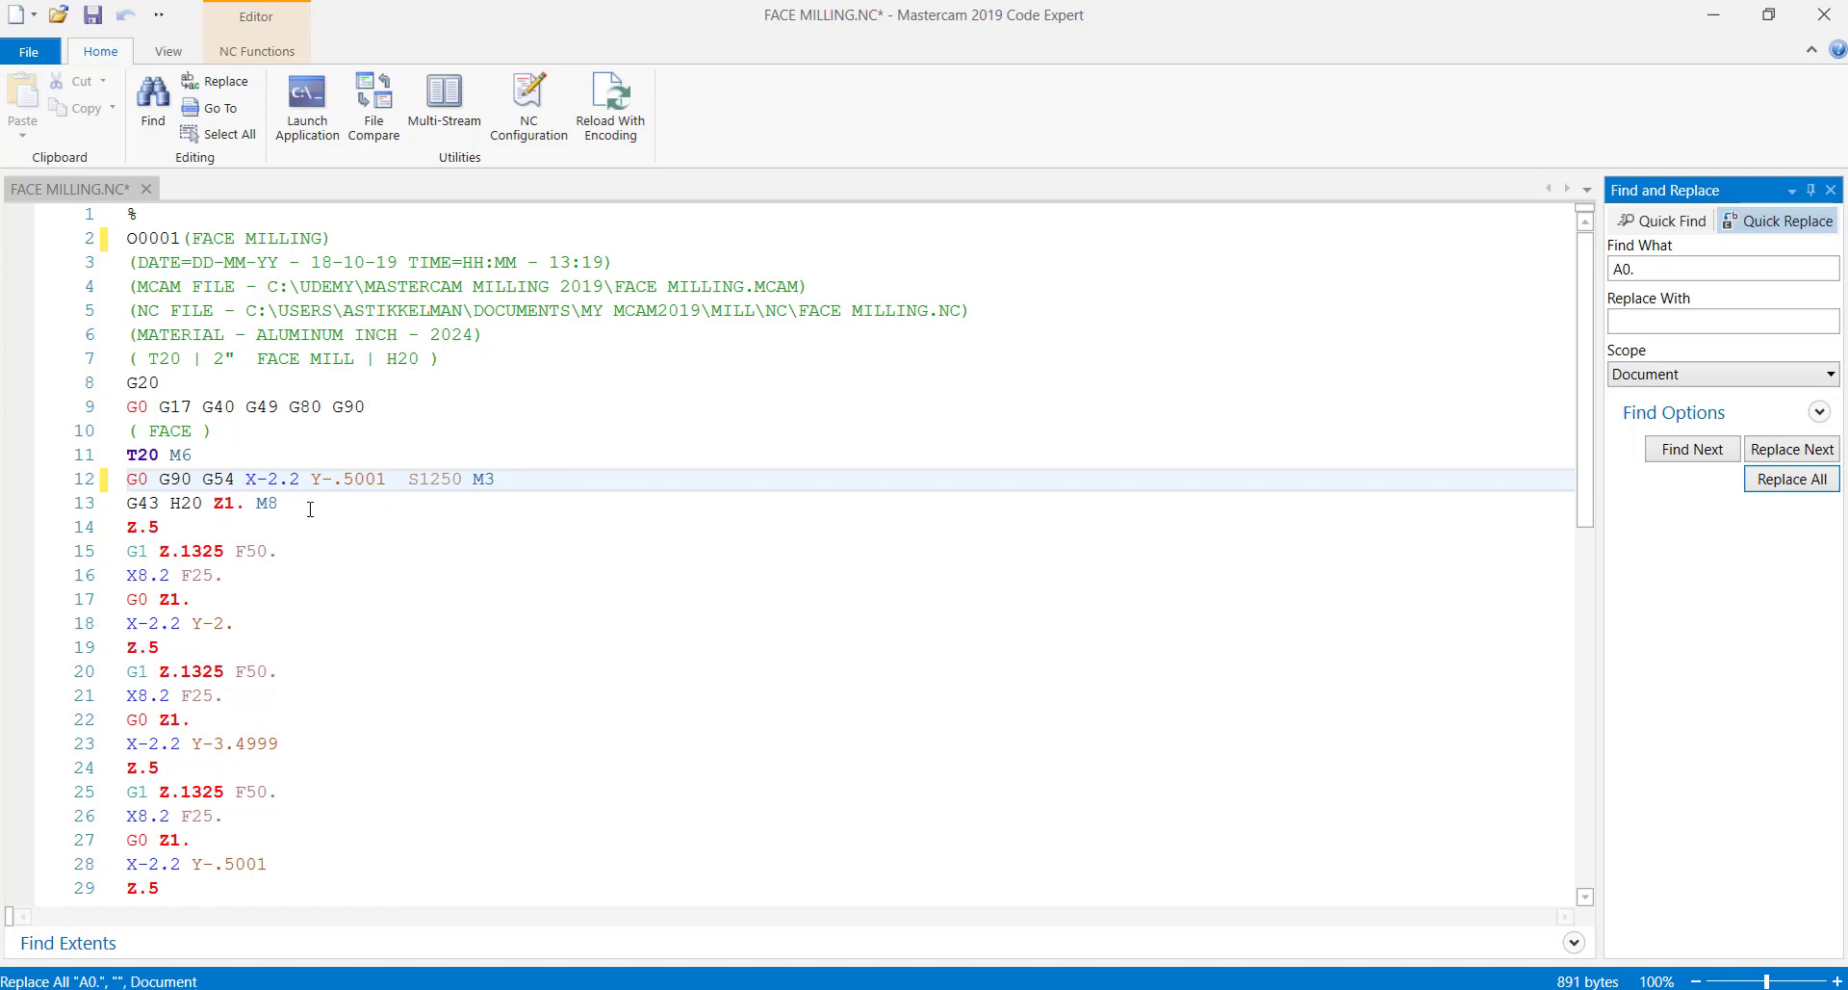
pyautogui.scroll(-1, 308, 508)
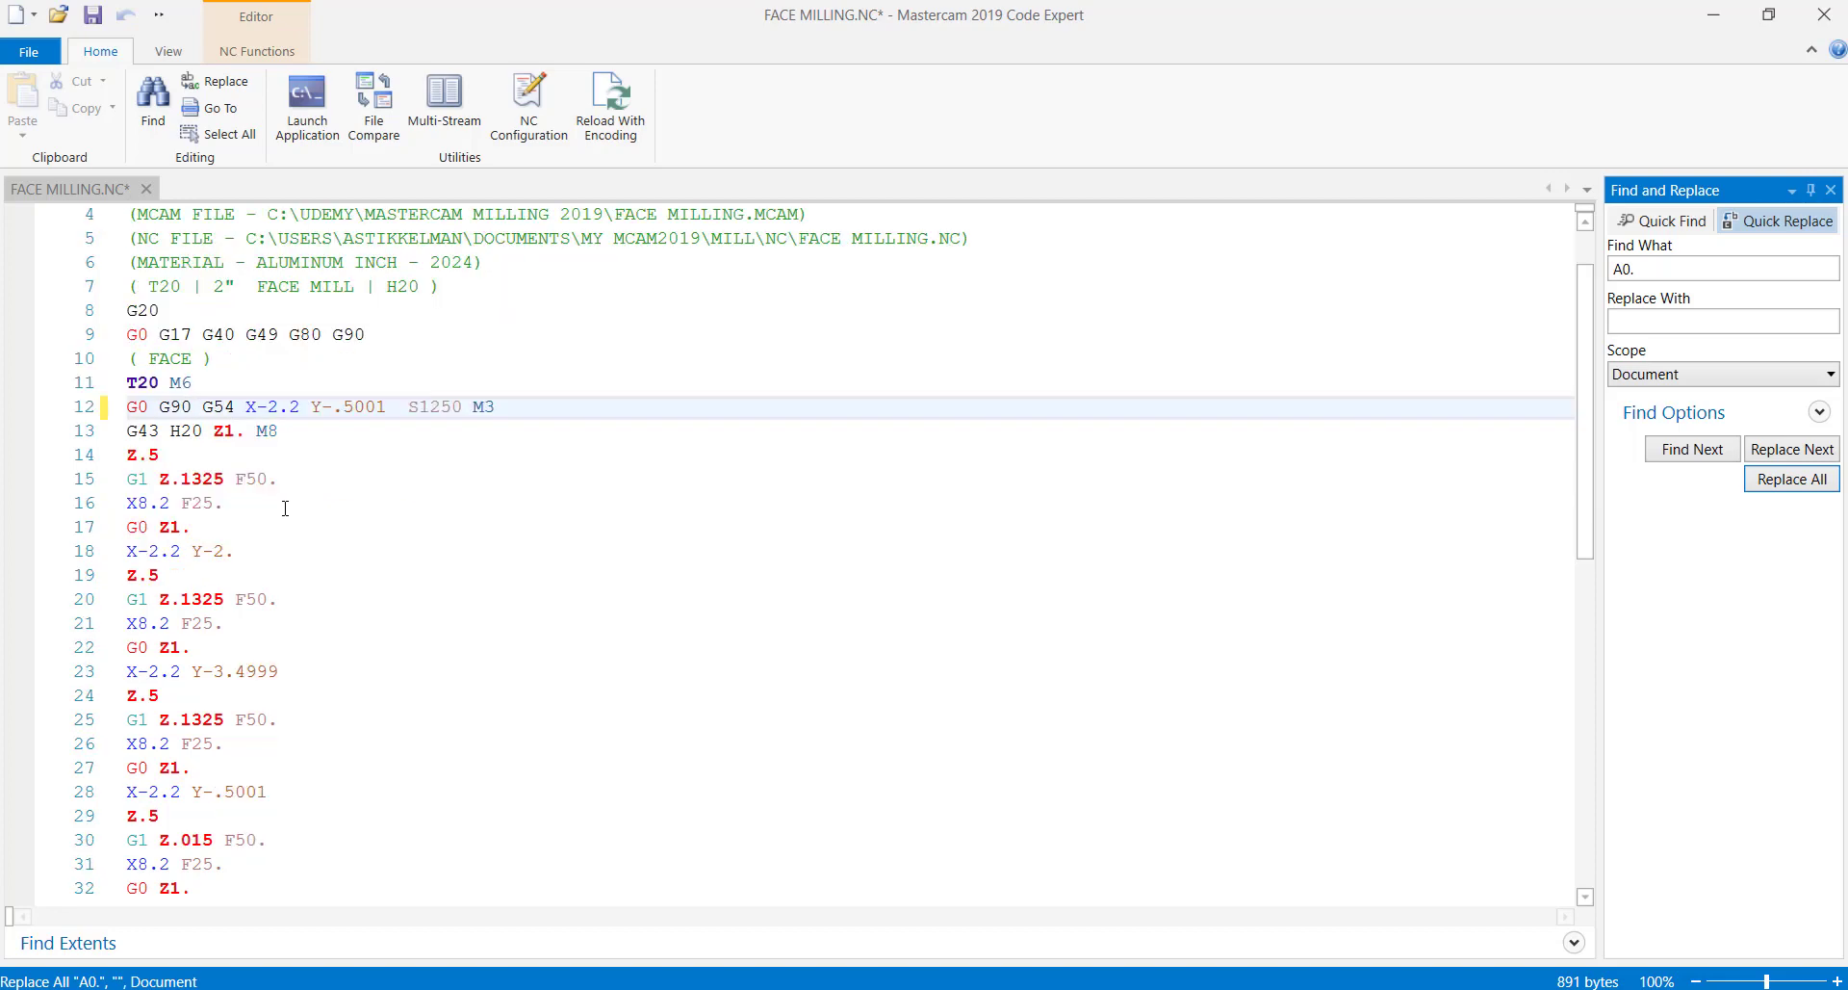
pyautogui.moveTo(276, 479); pyautogui.dragTo(126, 481)
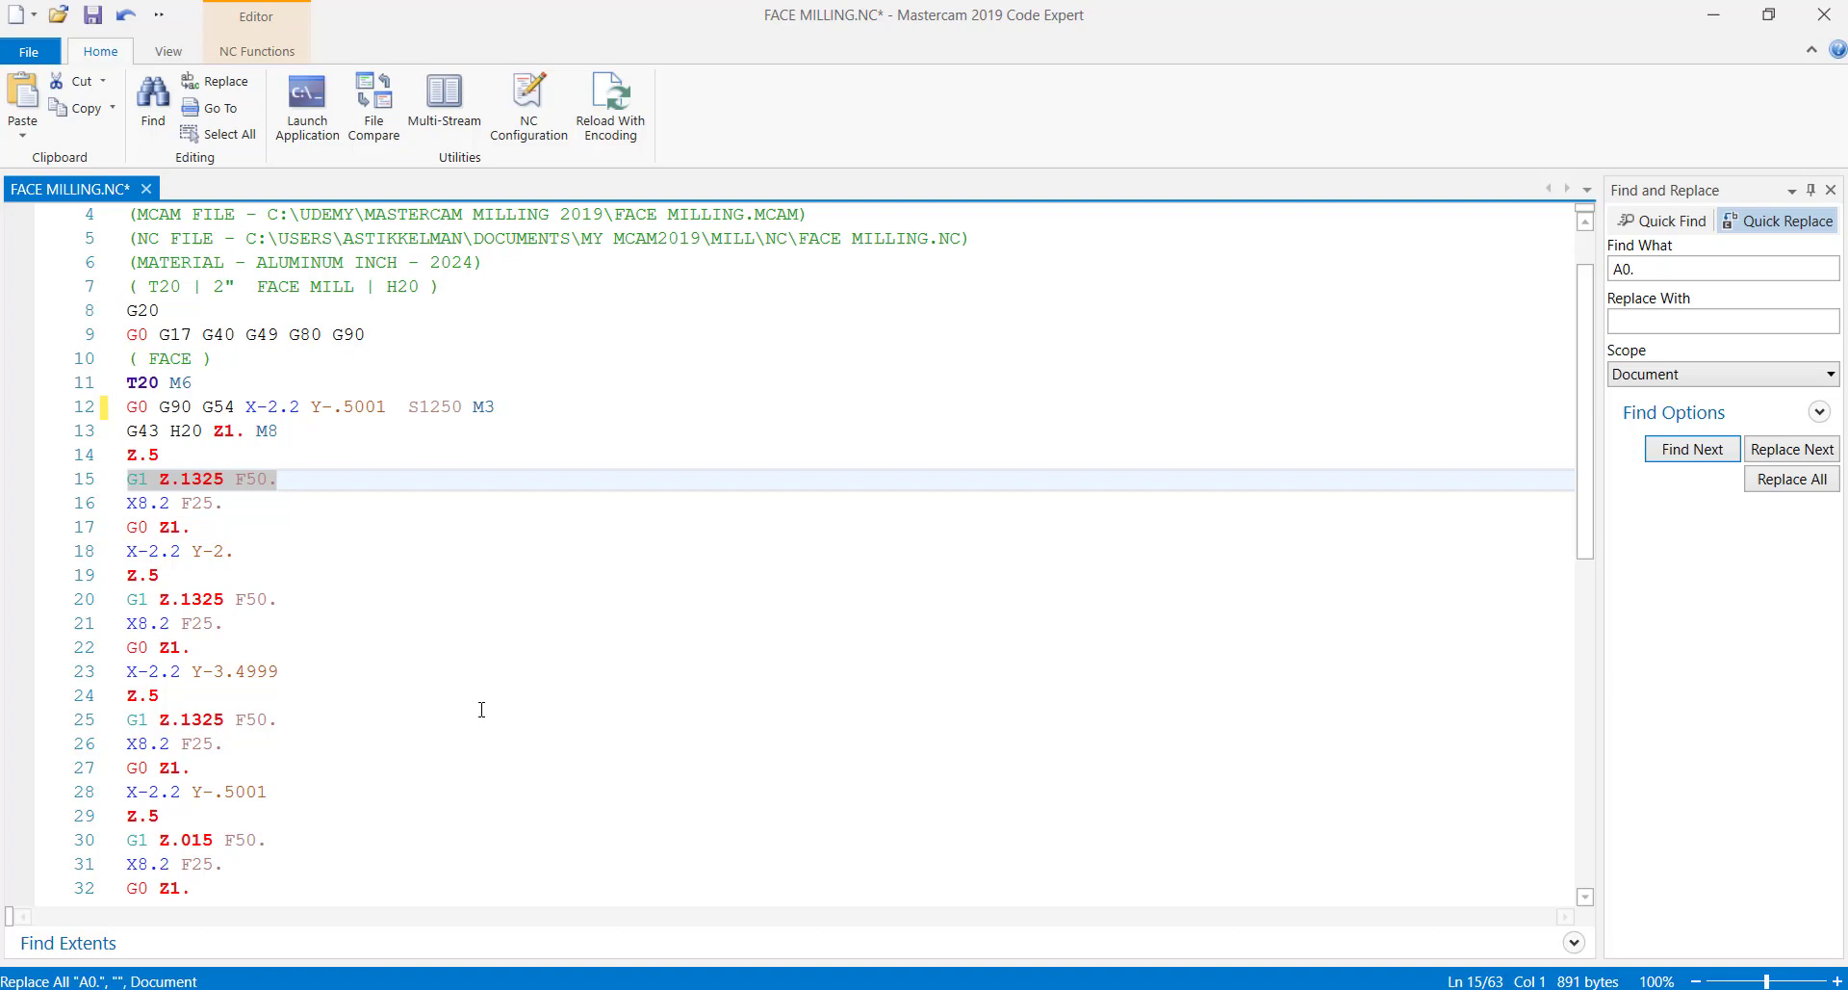
pyautogui.scroll(-4, 350, 742)
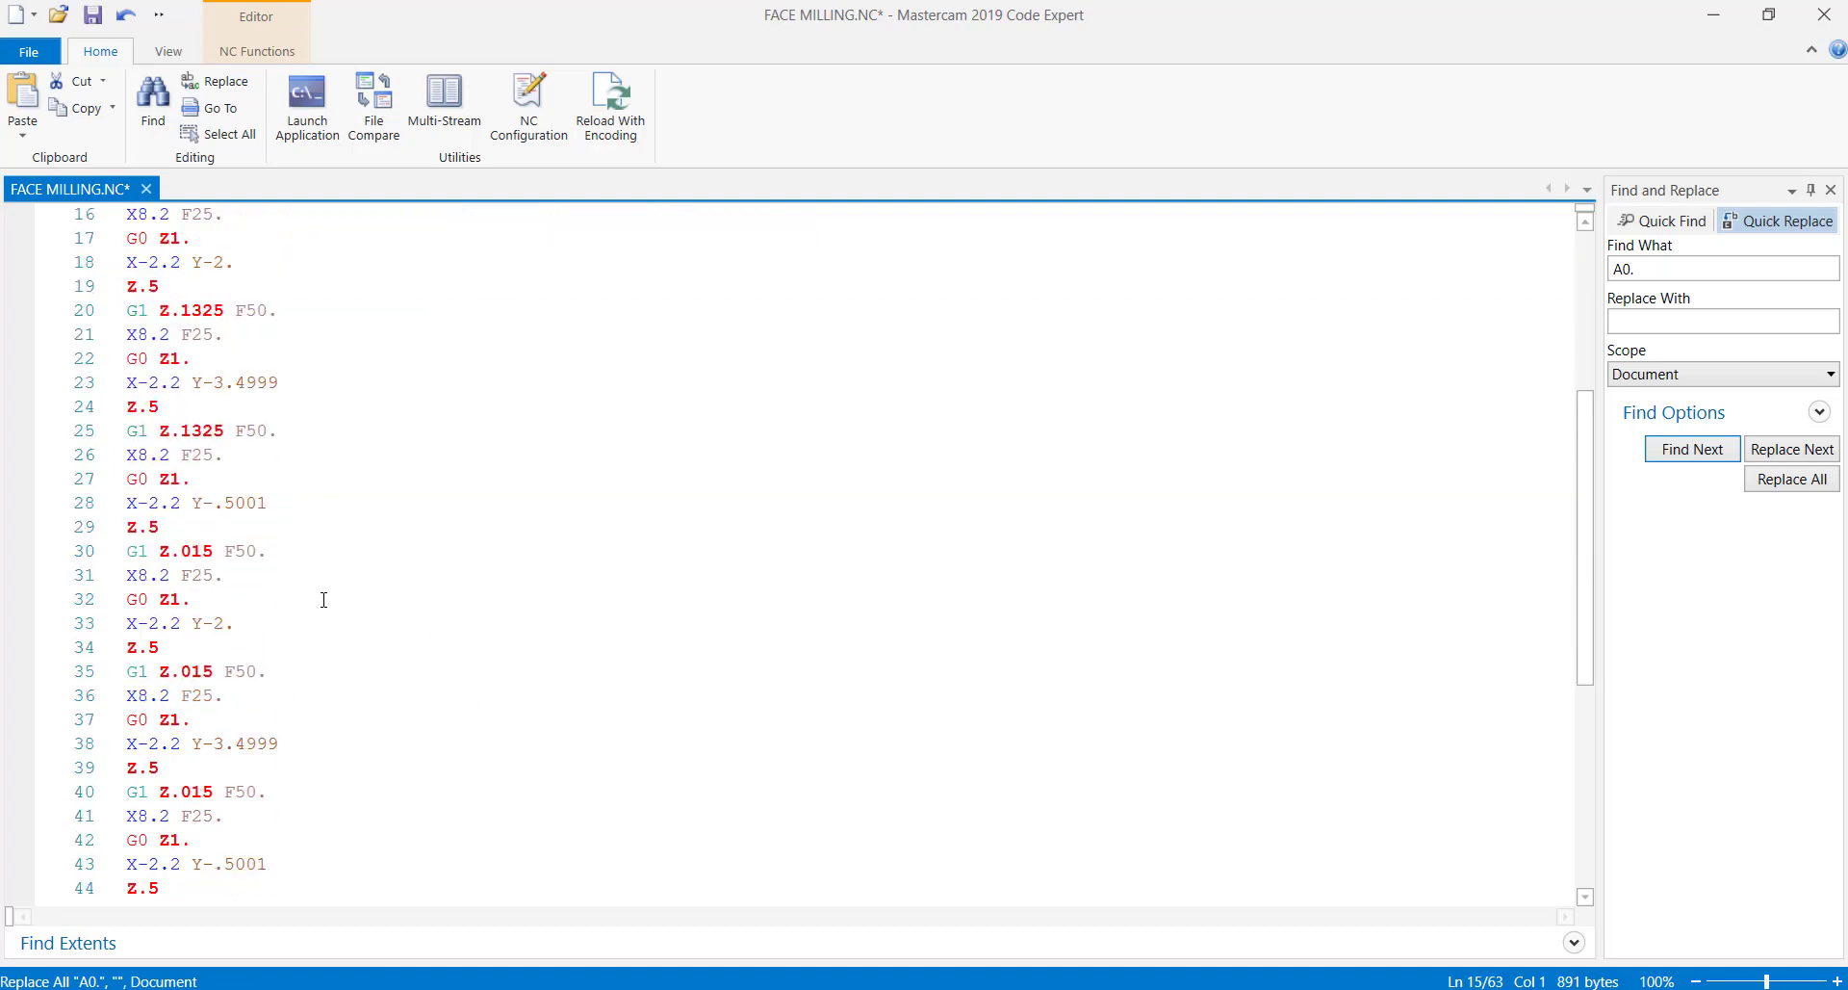
pyautogui.moveTo(277, 551); pyautogui.dragTo(126, 550)
pyautogui.scroll(-3, 442, 688)
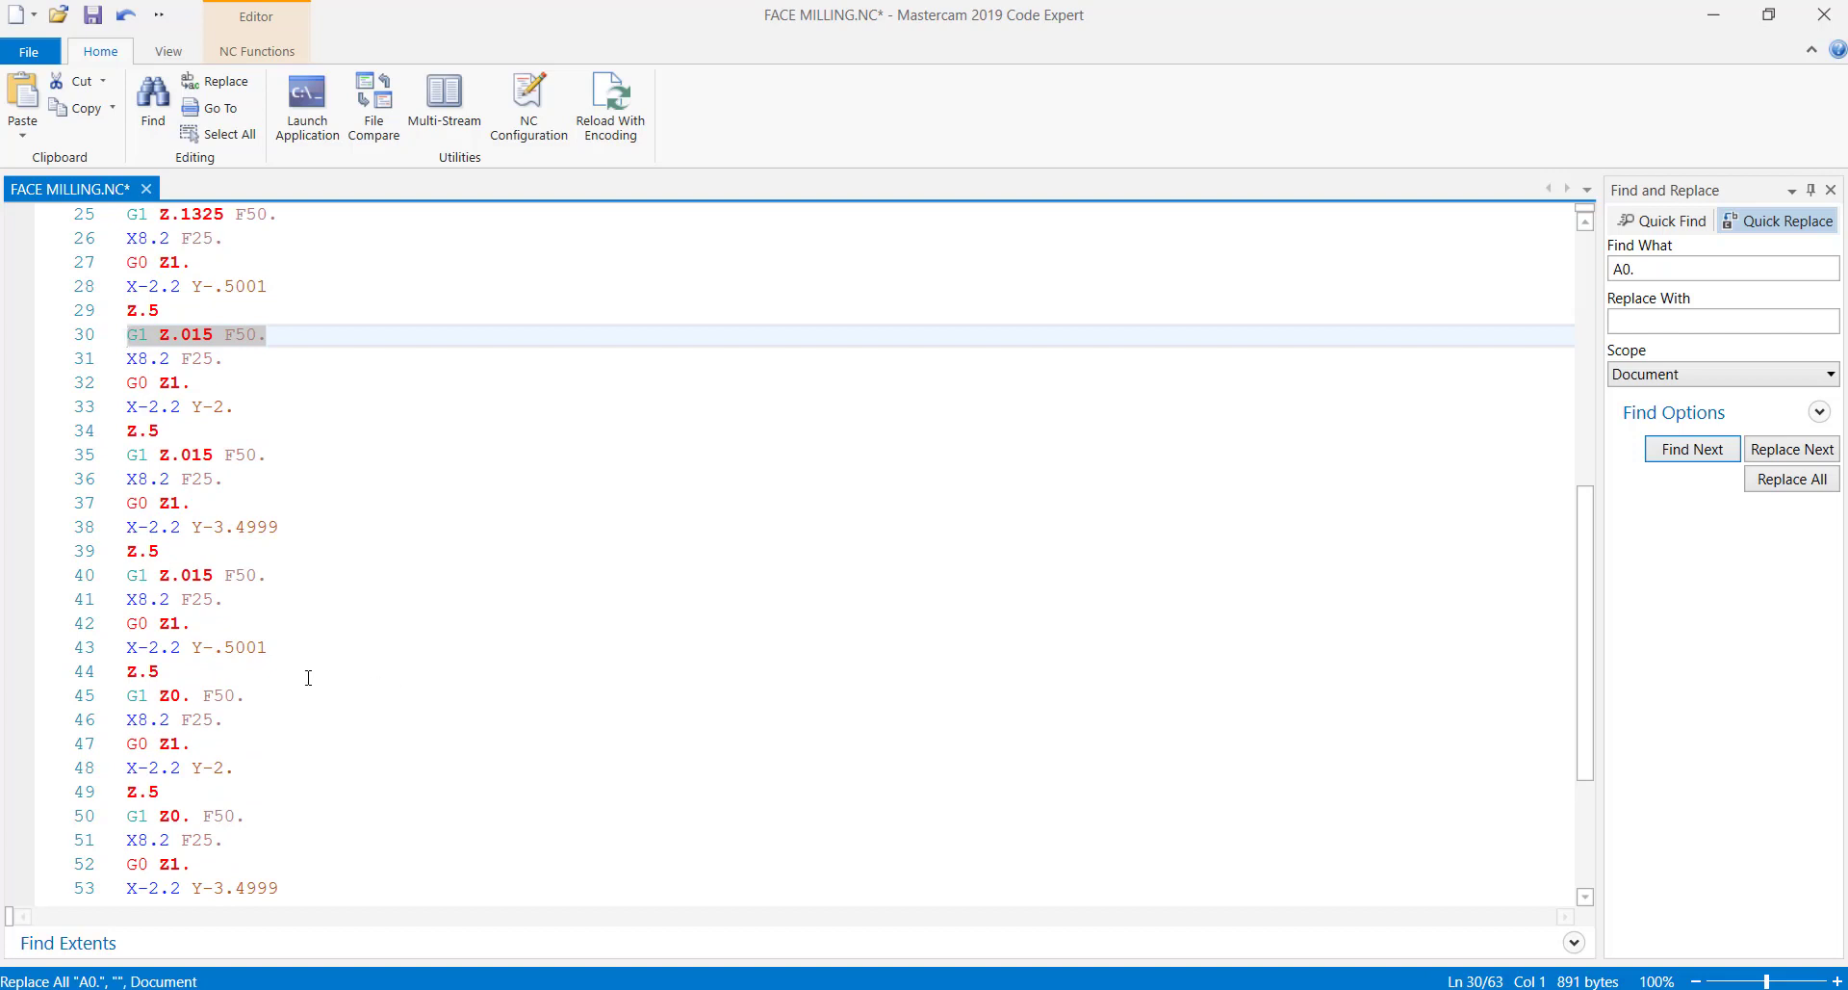
pyautogui.moveTo(263, 695); pyautogui.dragTo(88, 695)
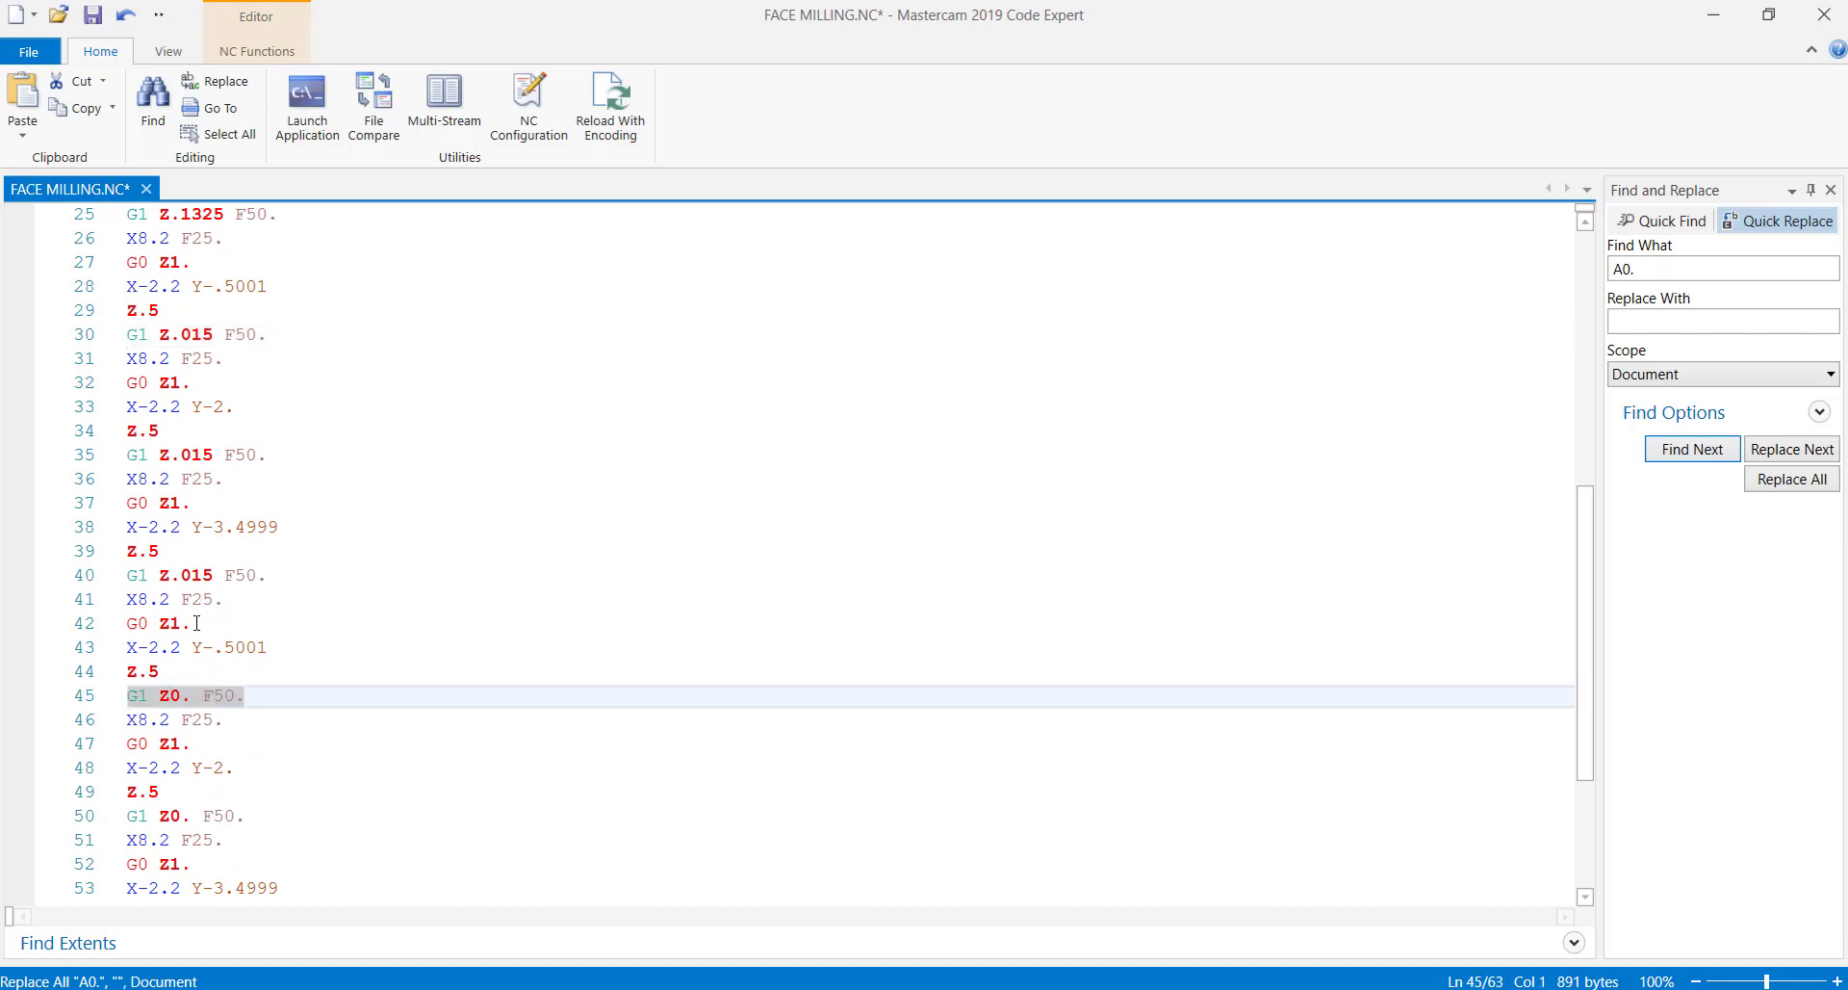
pyautogui.moveTo(198, 622); pyautogui.dragTo(106, 623)
pyautogui.moveTo(201, 504); pyautogui.dragTo(107, 502)
pyautogui.moveTo(197, 382); pyautogui.dragTo(108, 382)
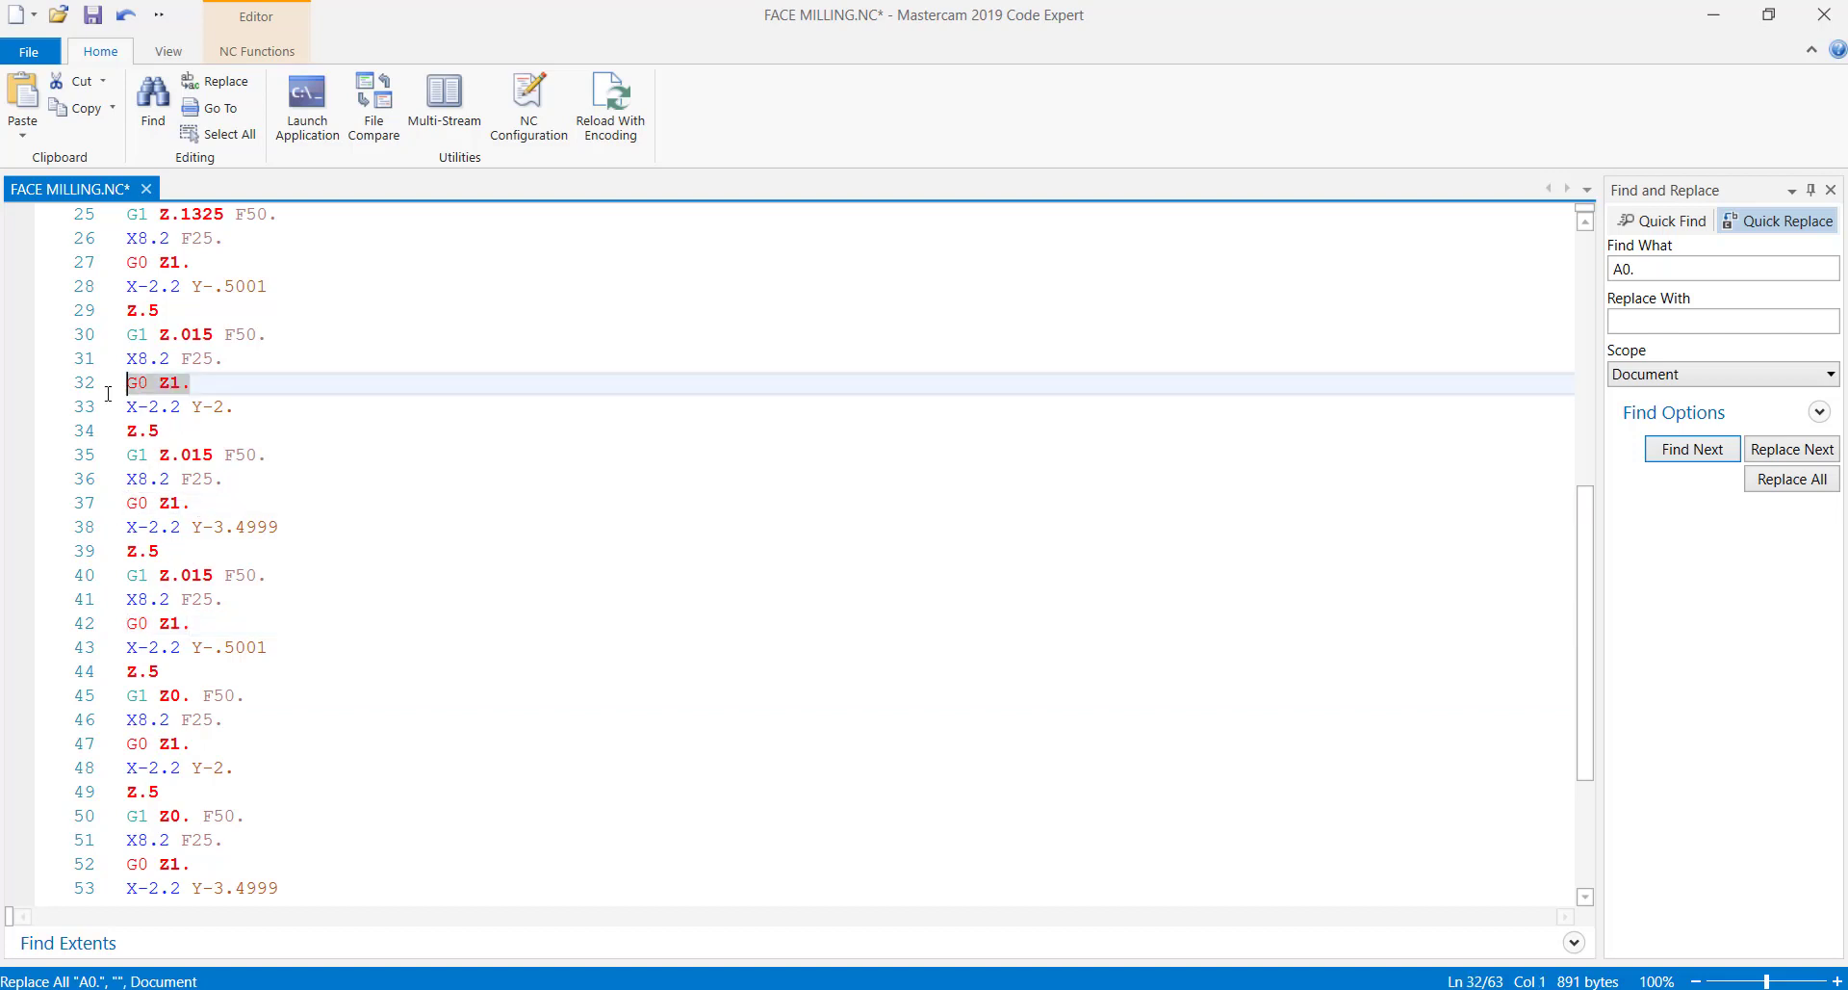
pyautogui.scroll(-2, 517, 636)
pyautogui.scroll(-1, 519, 645)
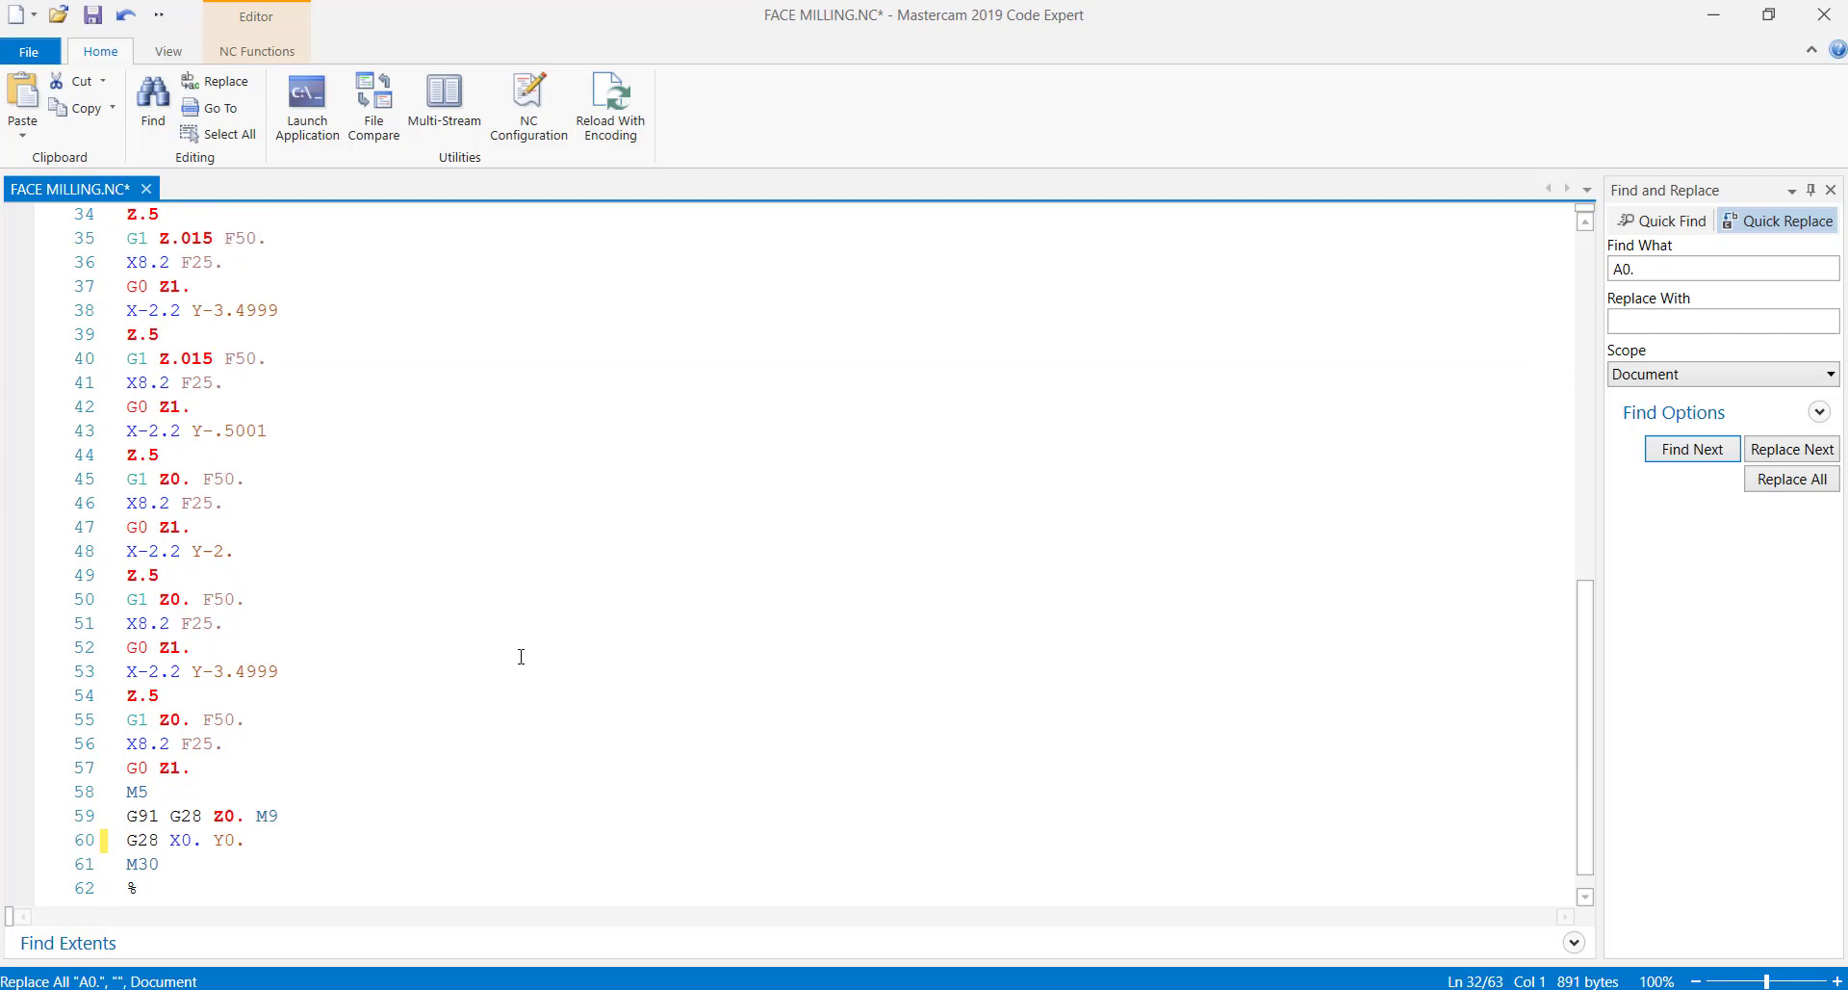
pyautogui.scroll(-1, 515, 699)
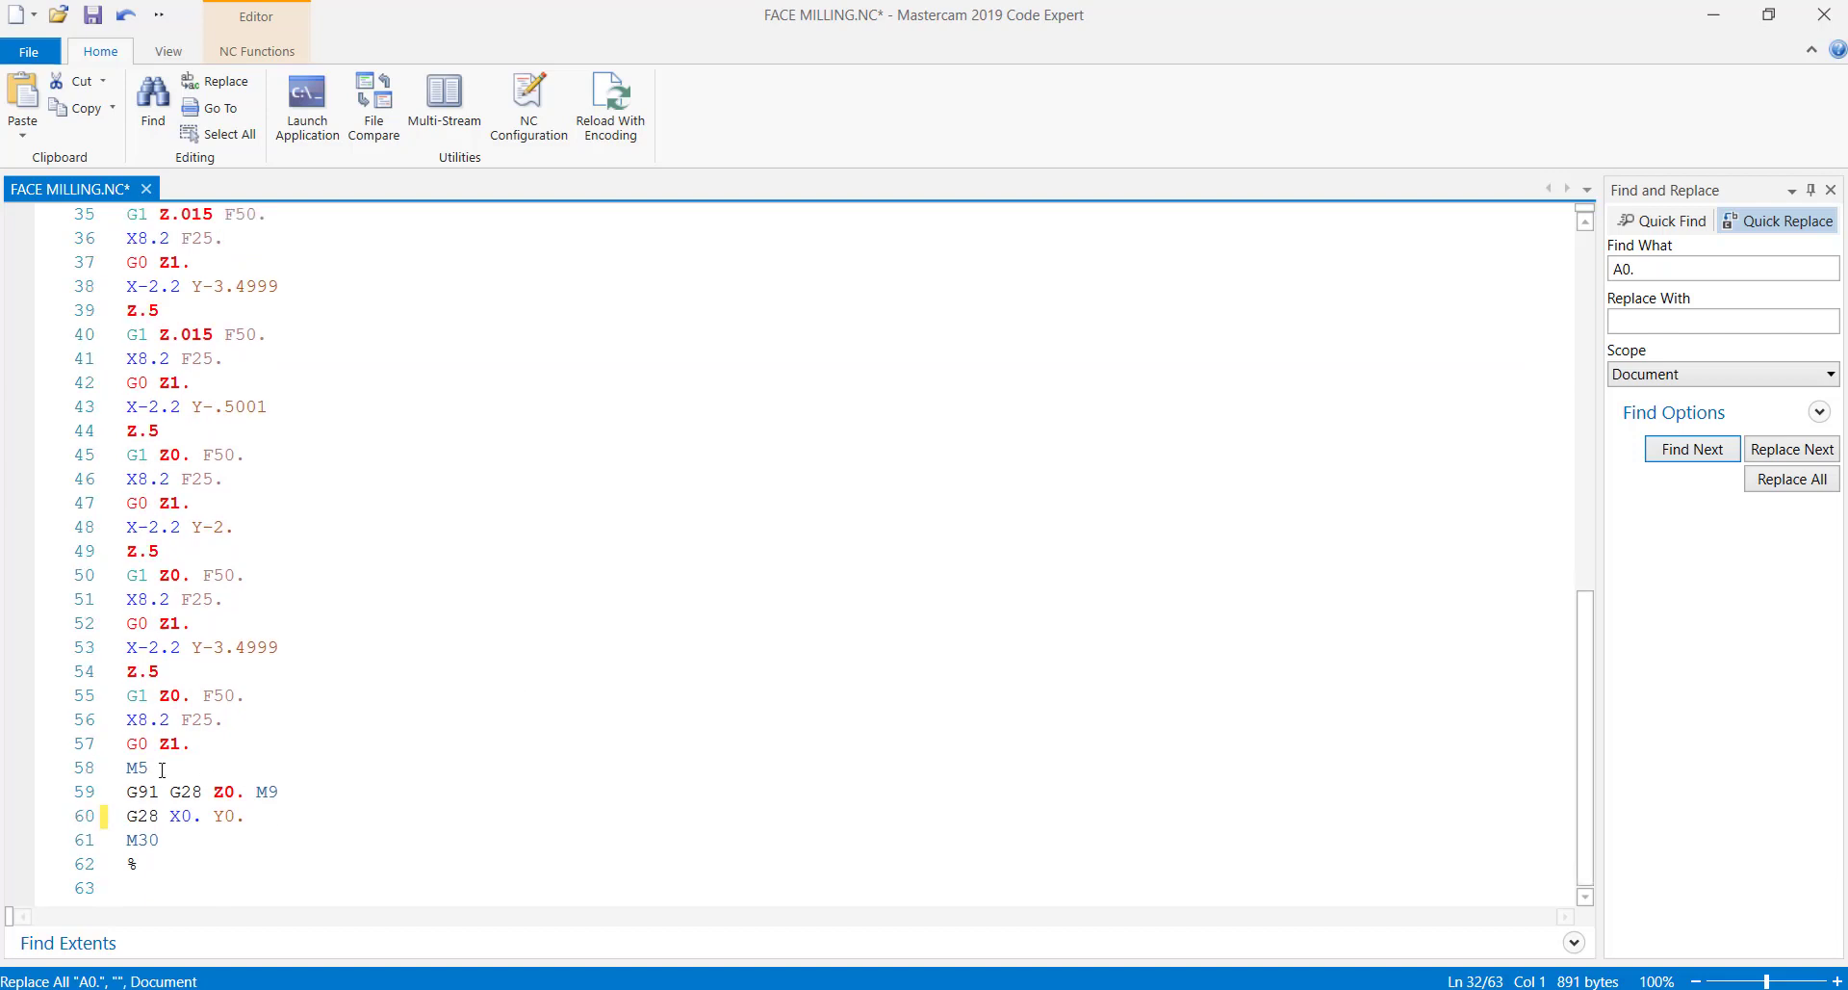
pyautogui.moveTo(160, 767); pyautogui.dragTo(126, 767)
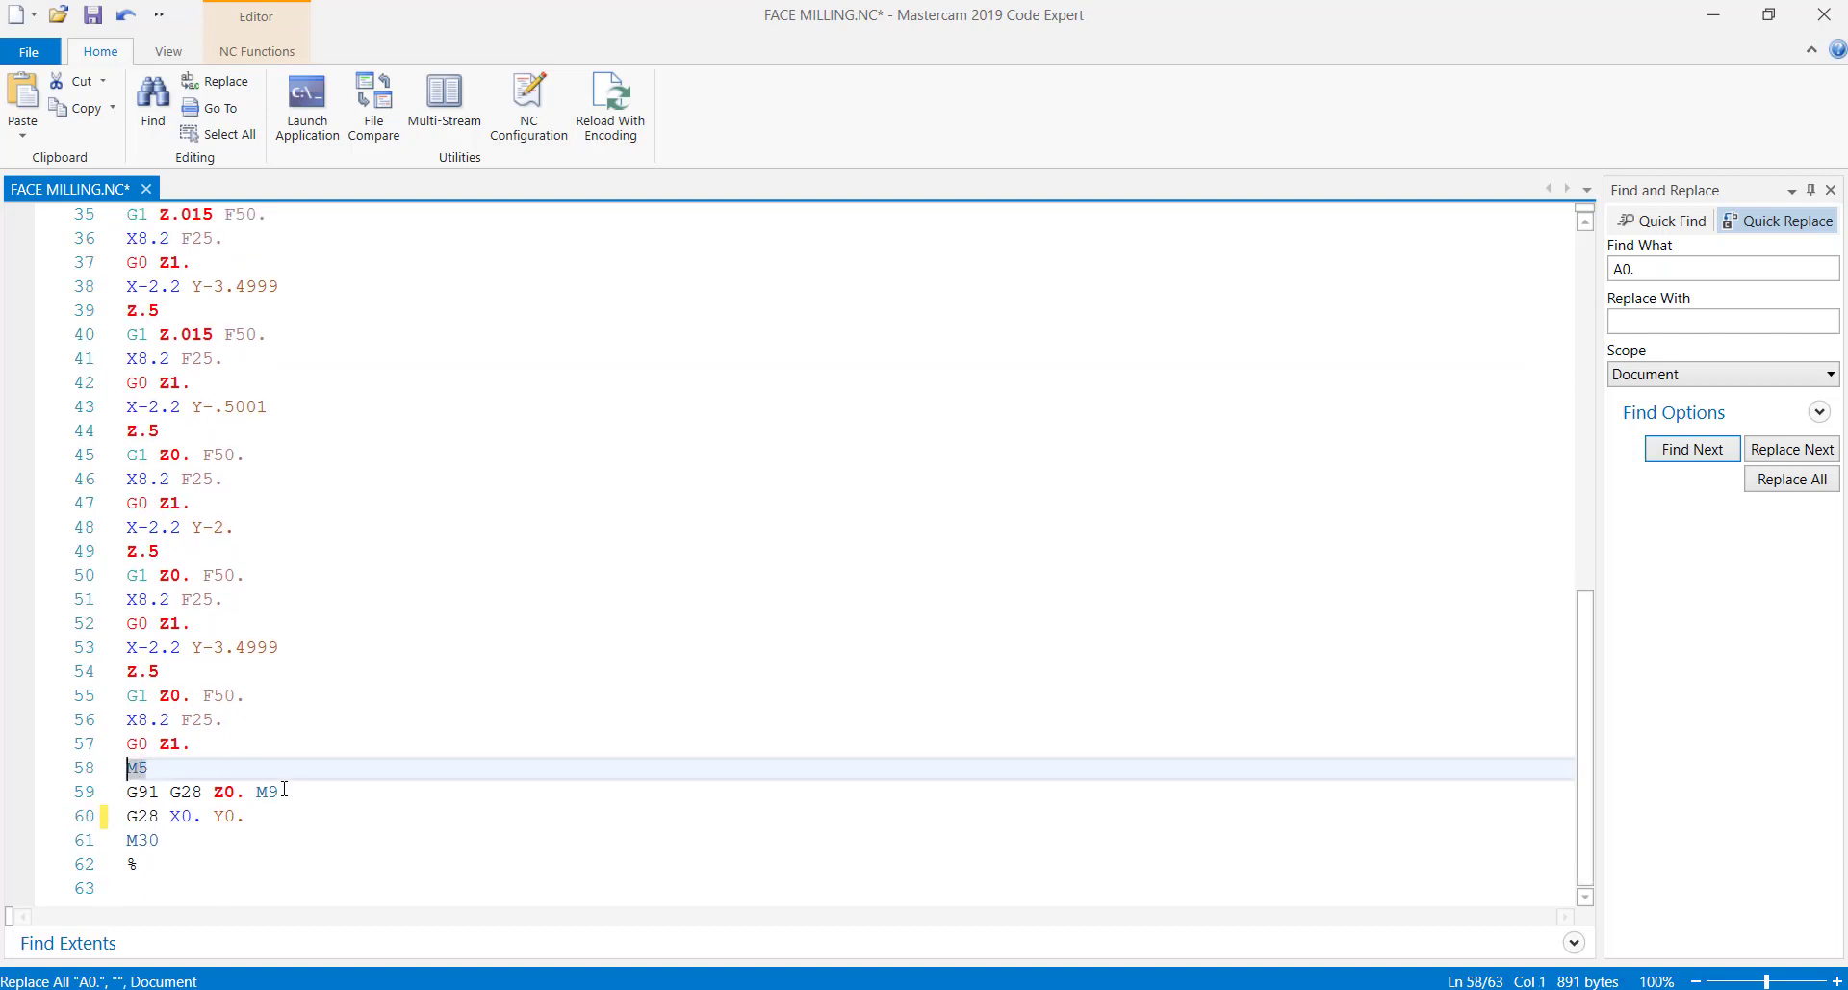
pyautogui.moveTo(284, 791); pyautogui.dragTo(103, 795)
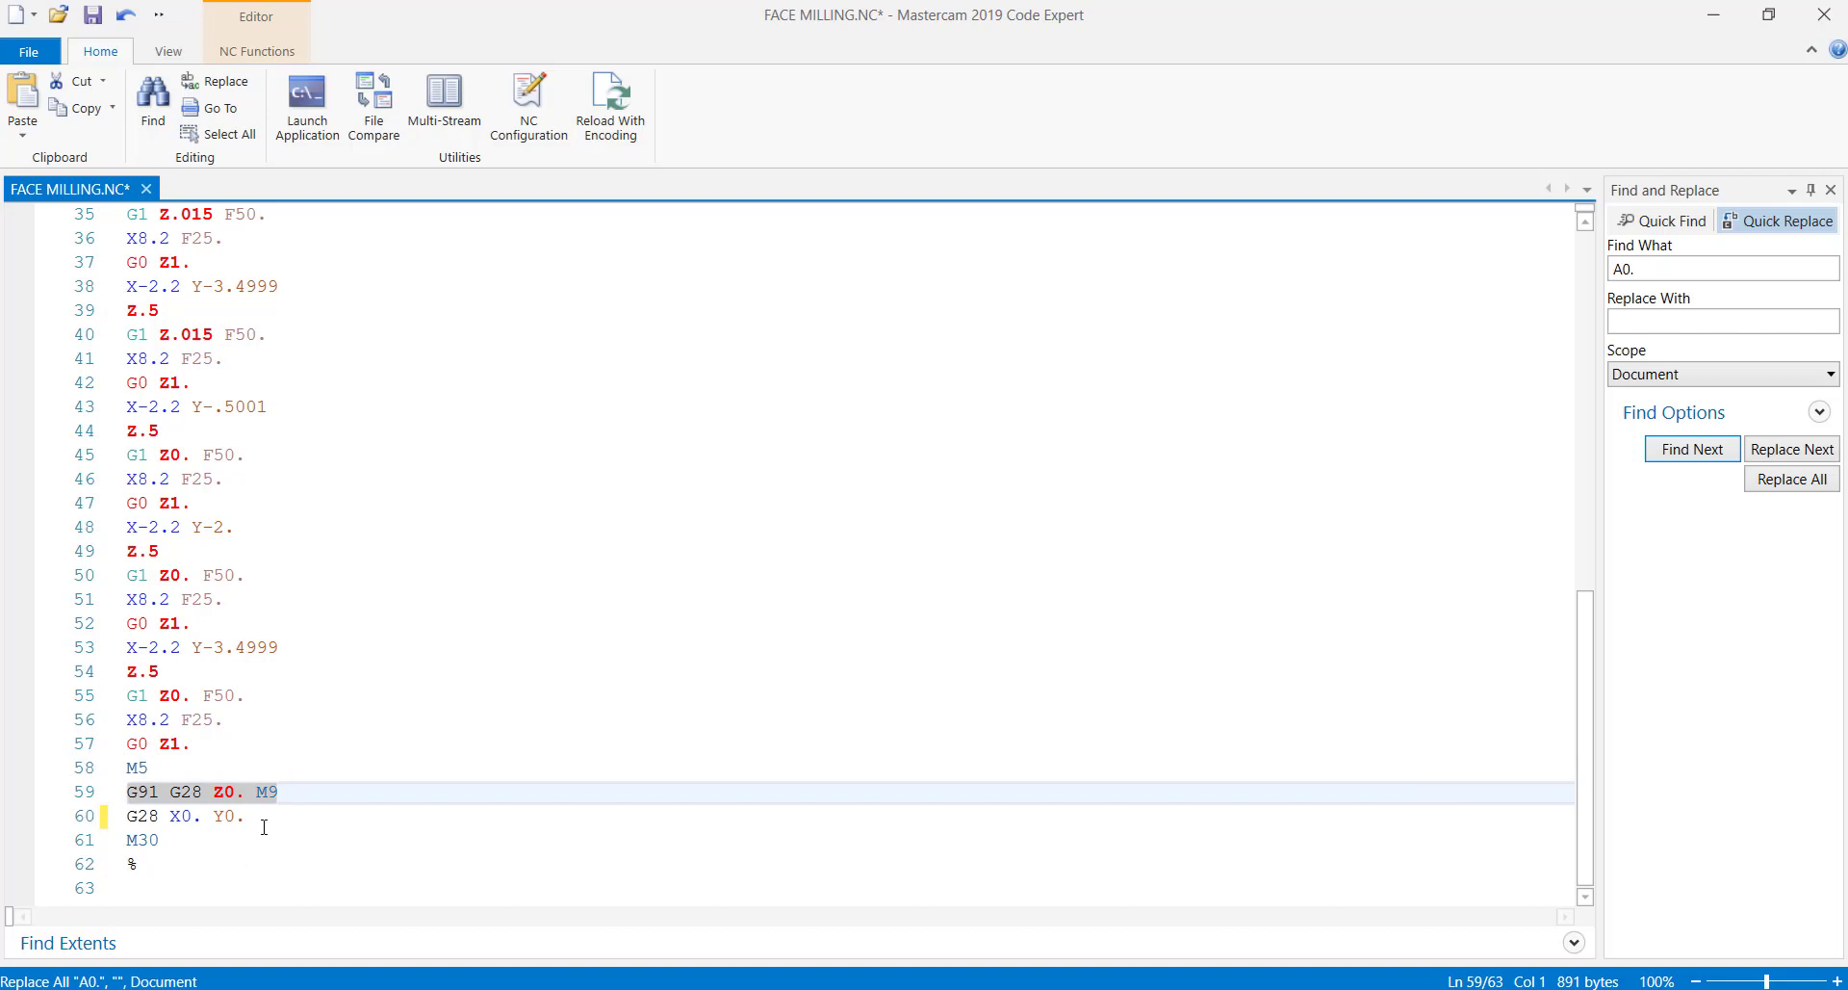
pyautogui.moveTo(256, 815); pyautogui.dragTo(127, 816)
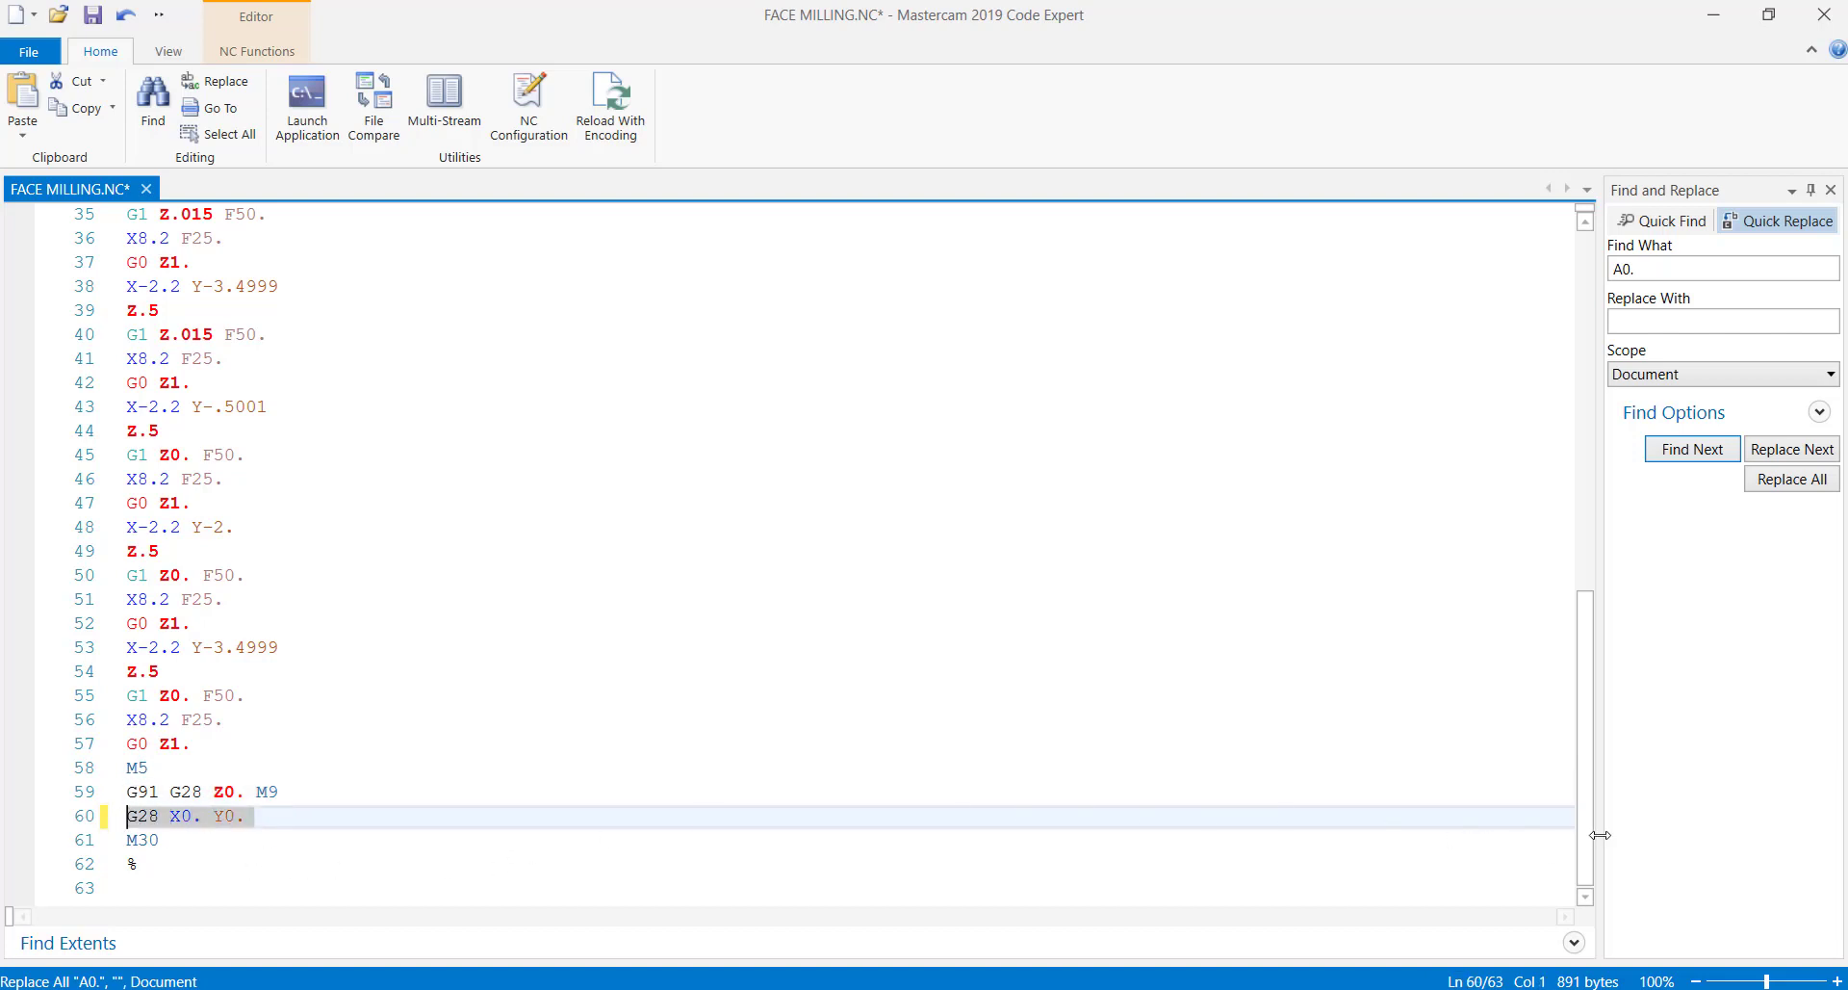
pyautogui.moveTo(1586, 834); pyautogui.dragTo(1574, 446)
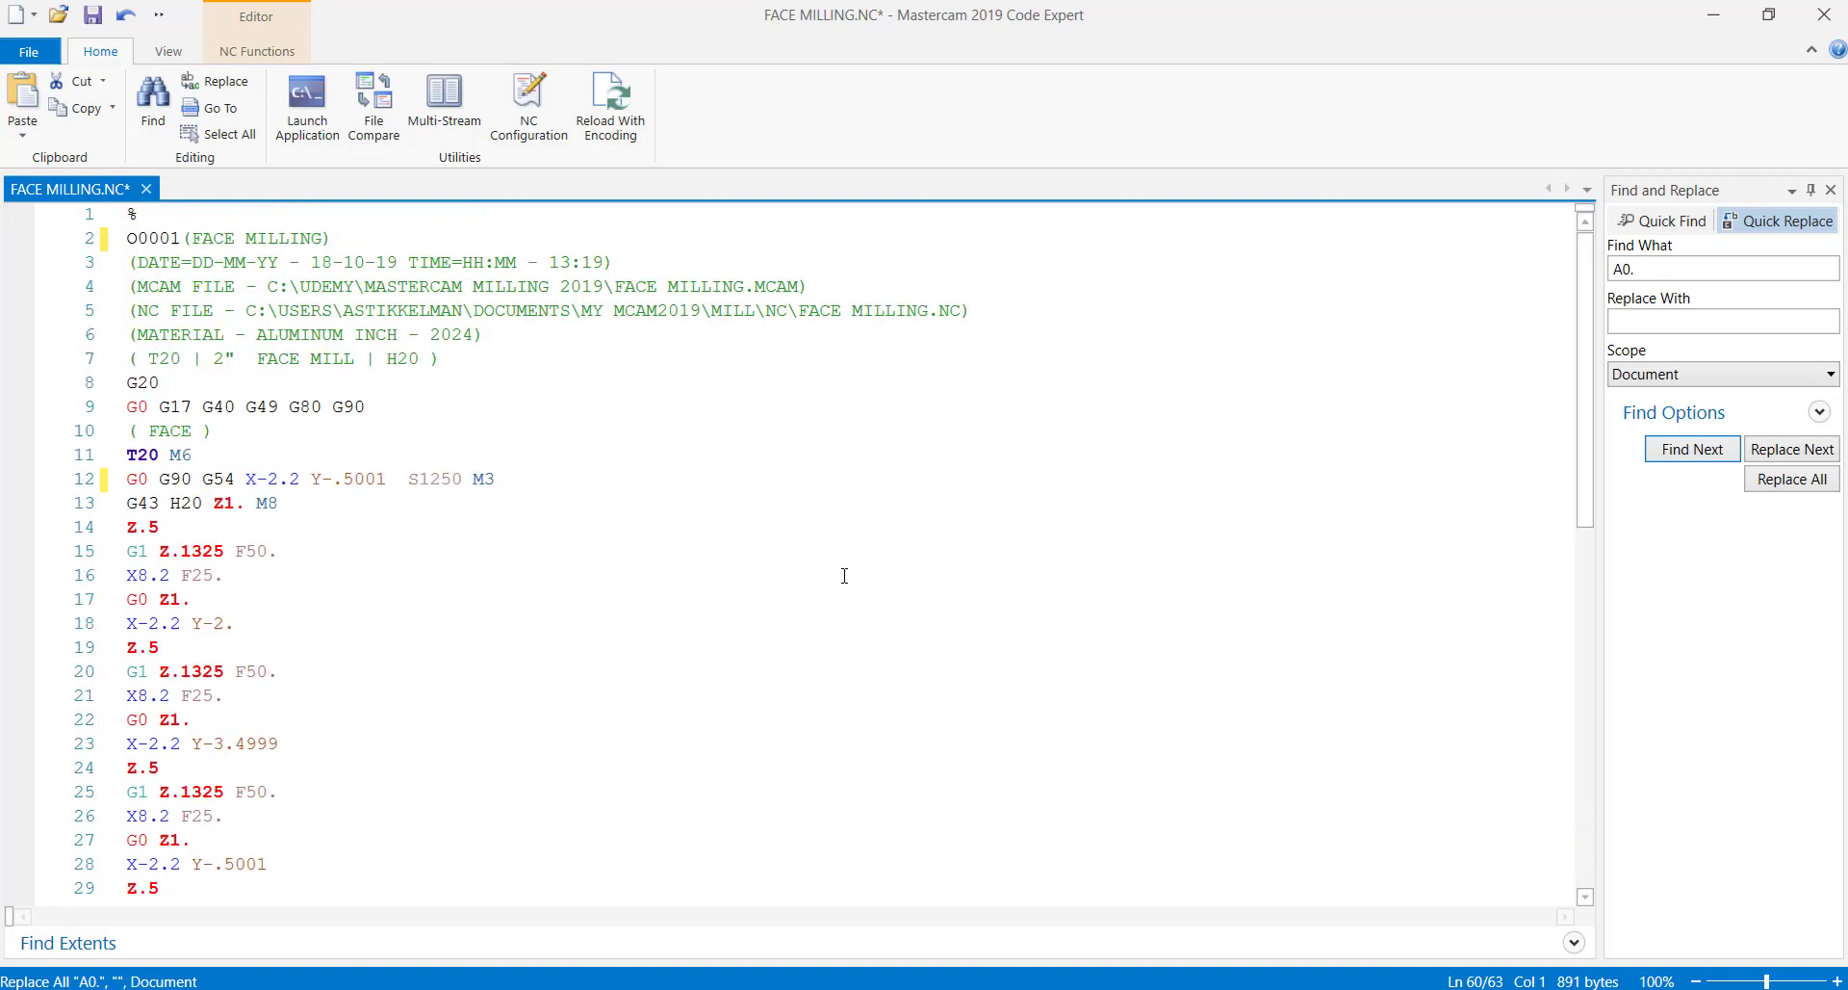